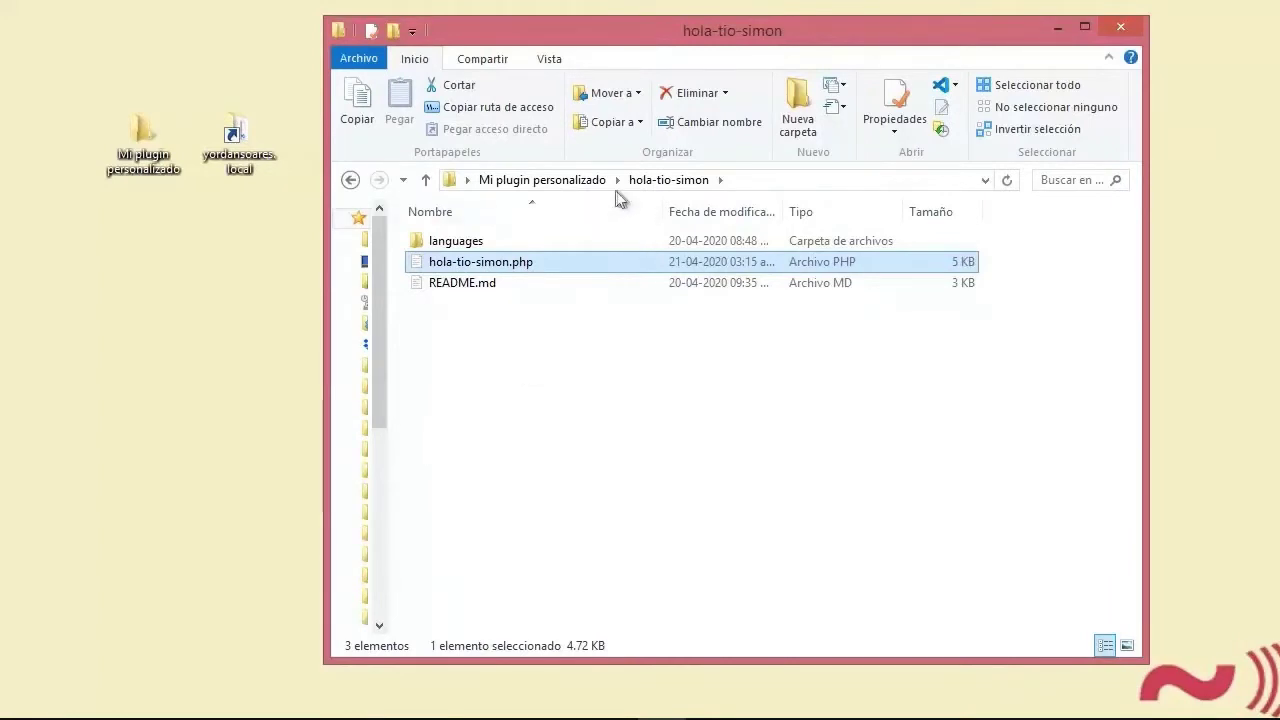
Compress the hola-tio-simon folder into a ZIP archive named hola-tio-simon-1.0.zip.
left_click(580, 183)
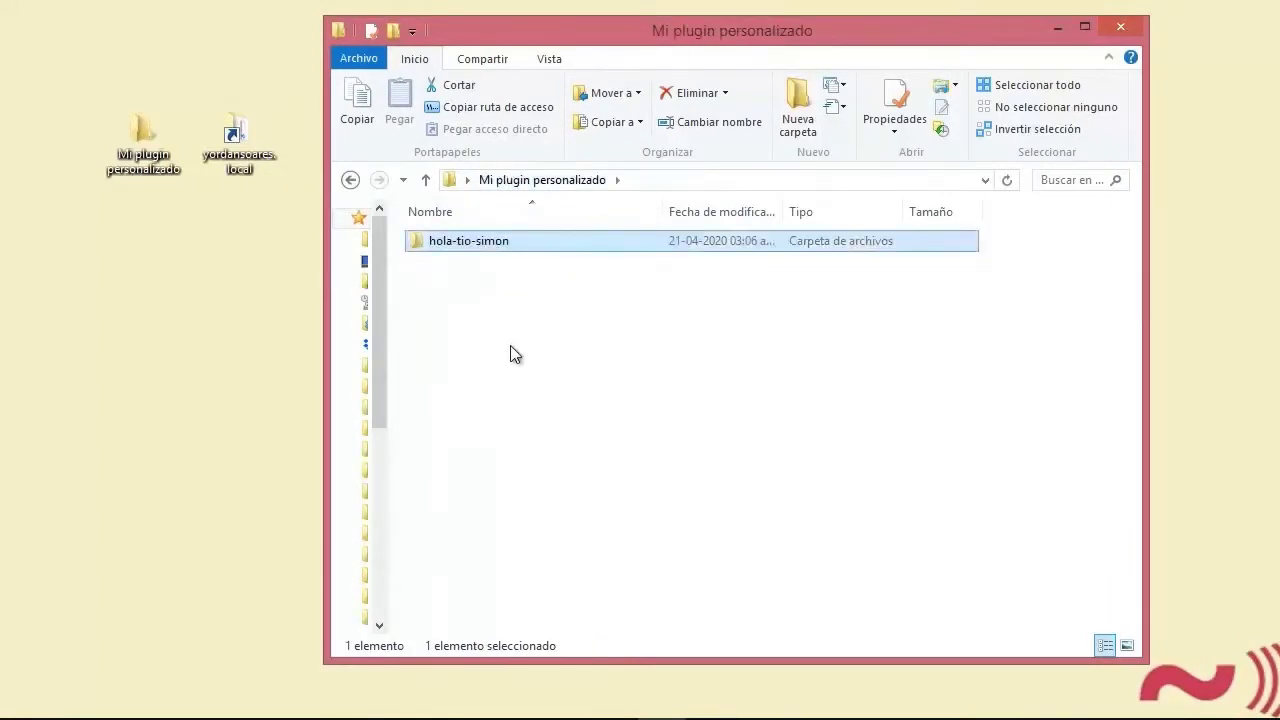
right_click(489, 249)
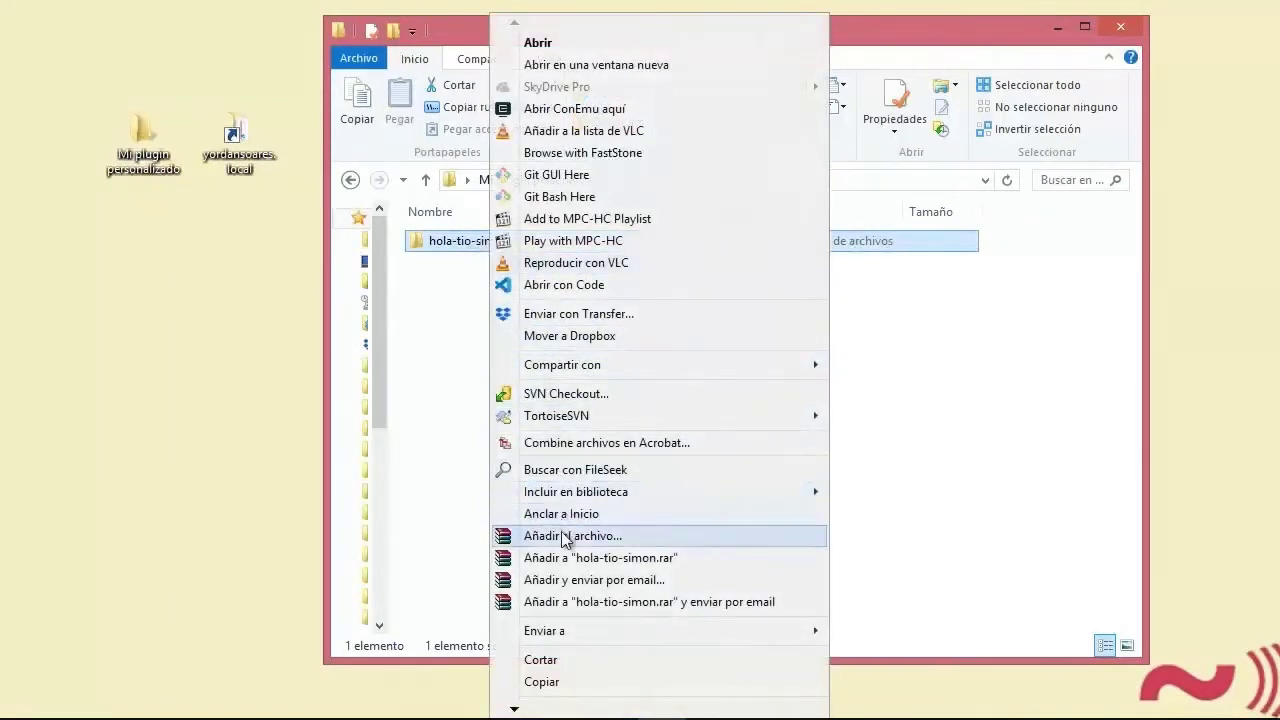
left_click(571, 535)
left_click(468, 249)
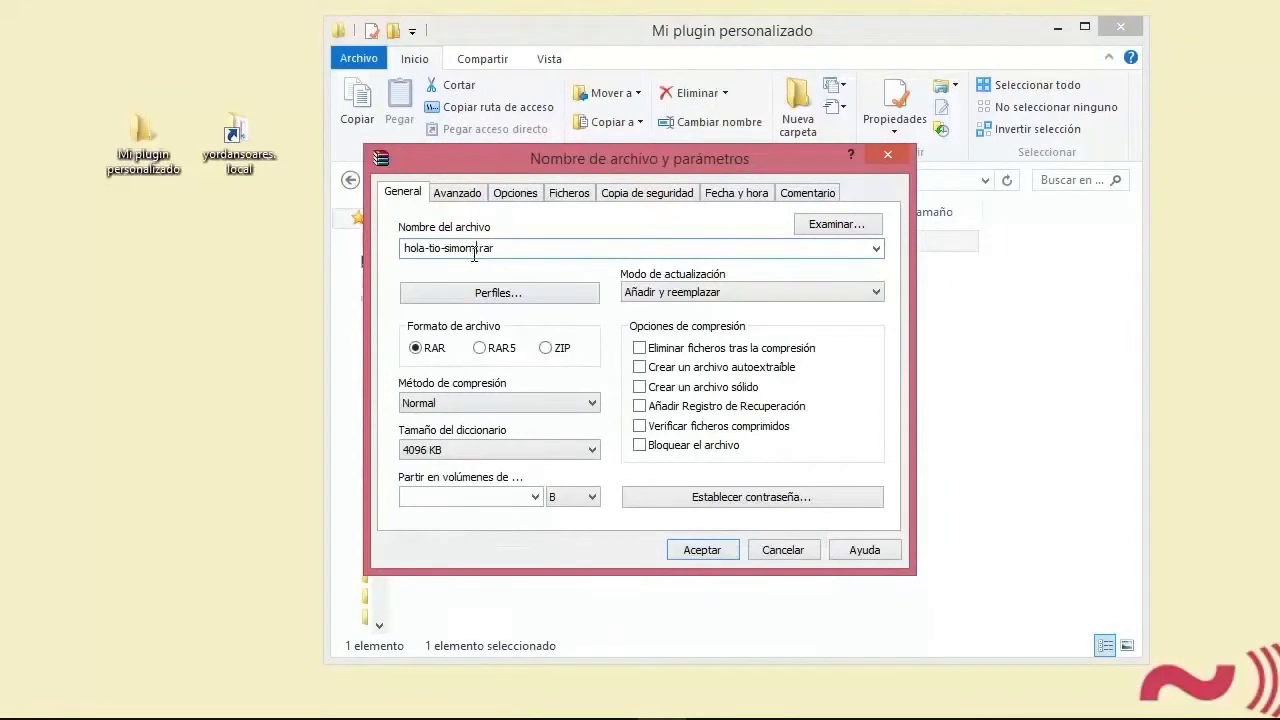
type("-1.0")
left_click(553, 350)
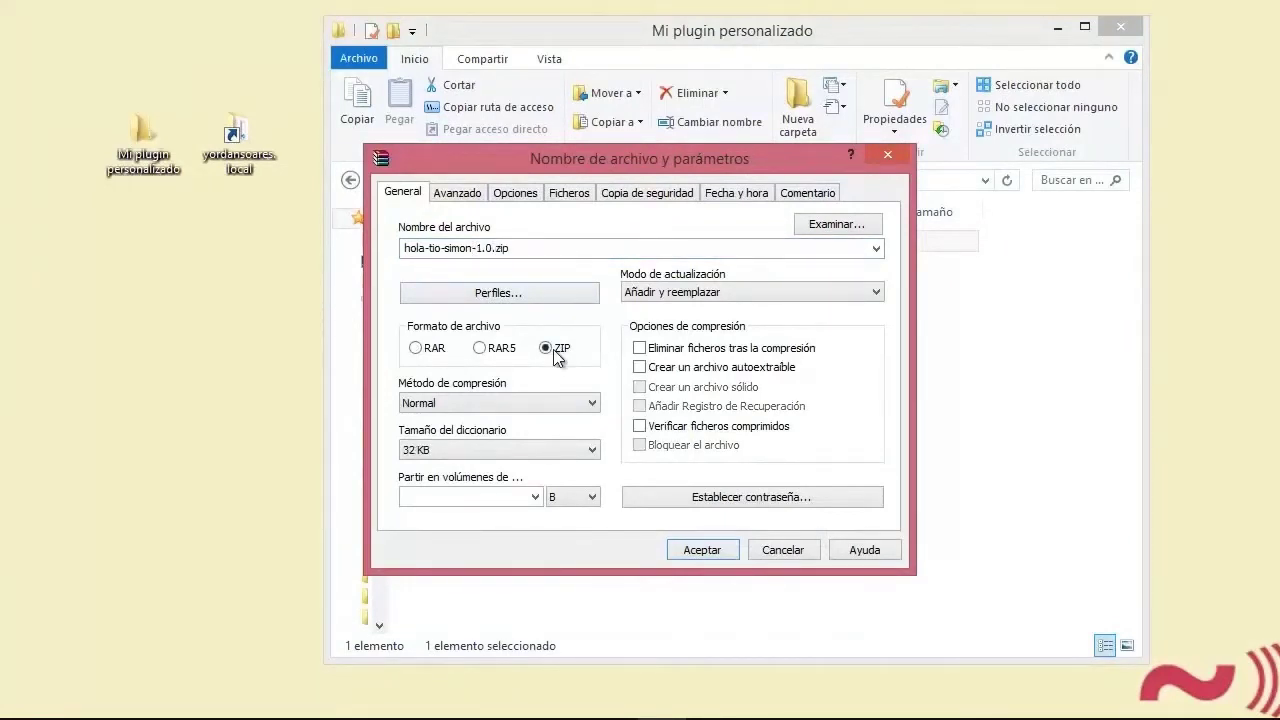
left_click(700, 550)
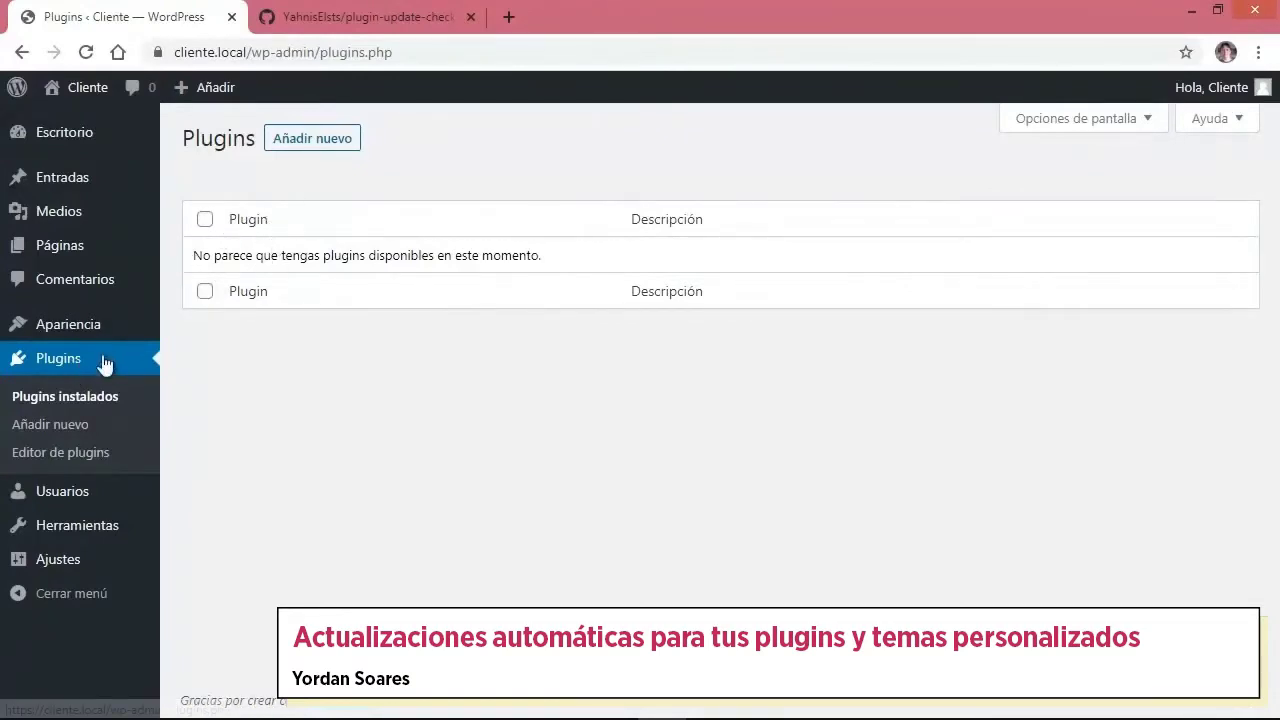
Upload hola-tio-simon-1.0.zip to the client's WordPress site and install it as a new plugin.
left_click(313, 145)
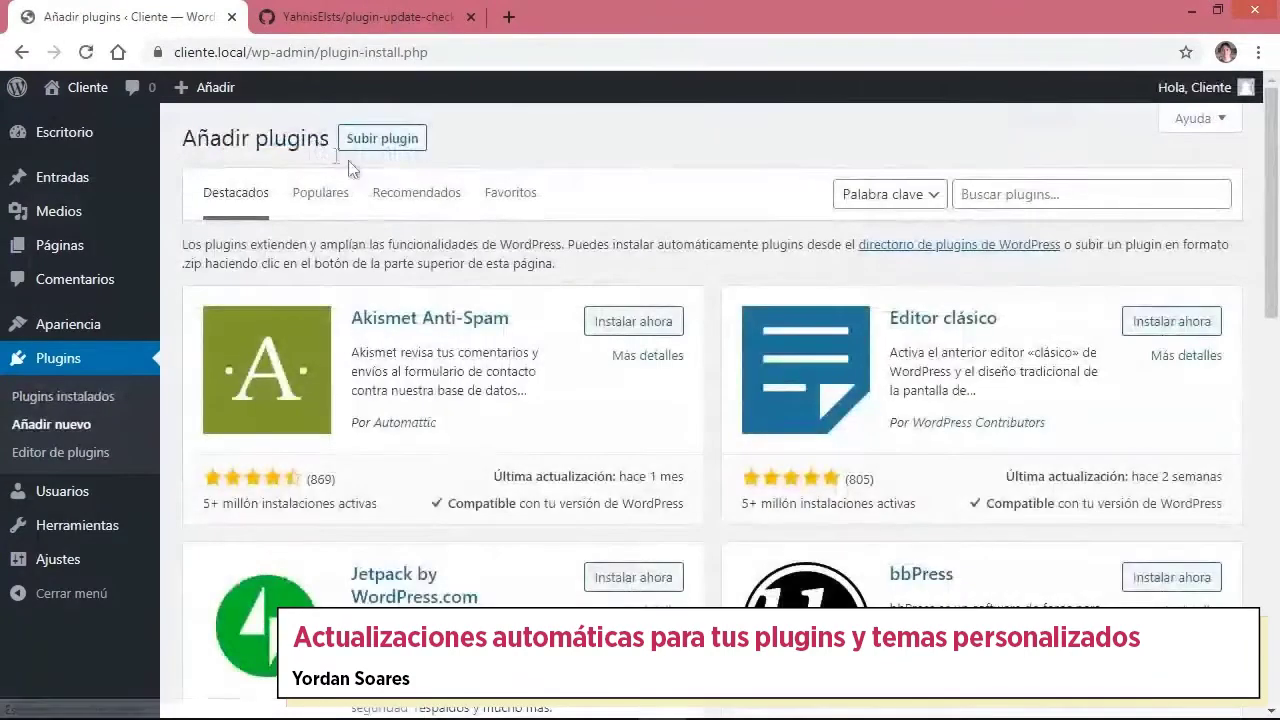
left_click(386, 146)
left_click(601, 315)
double_click(203, 168)
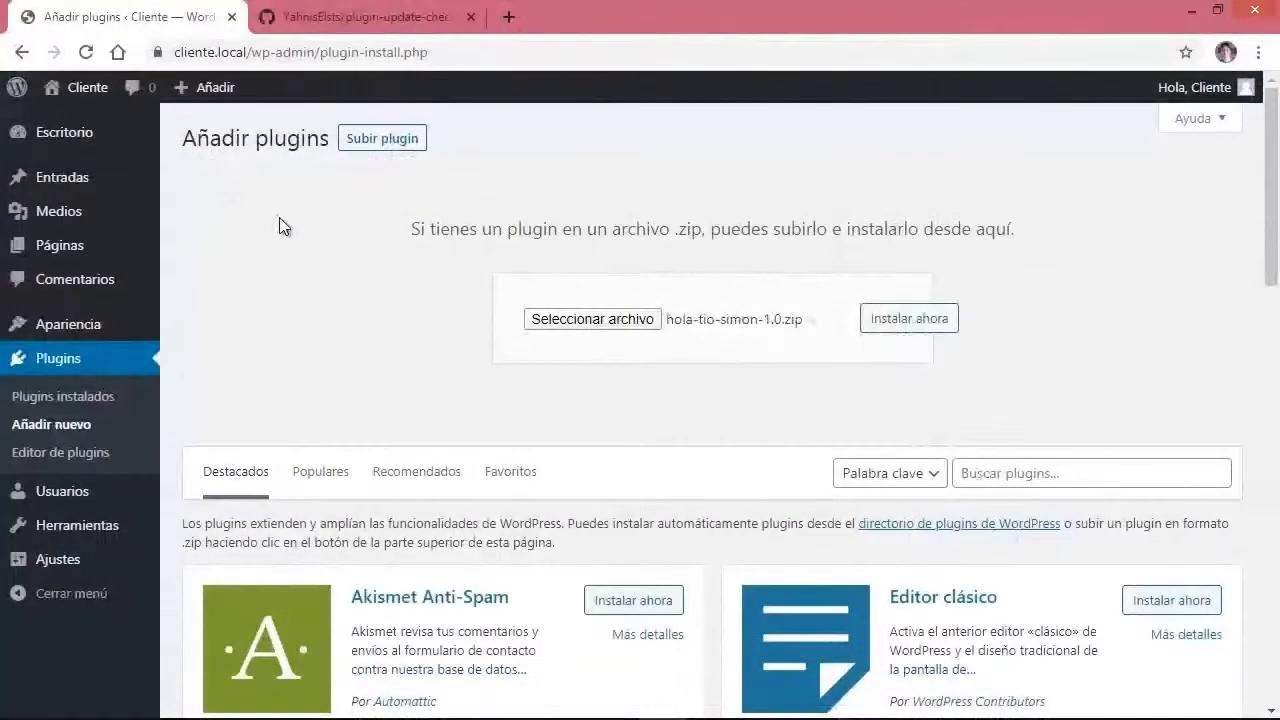
left_click(903, 325)
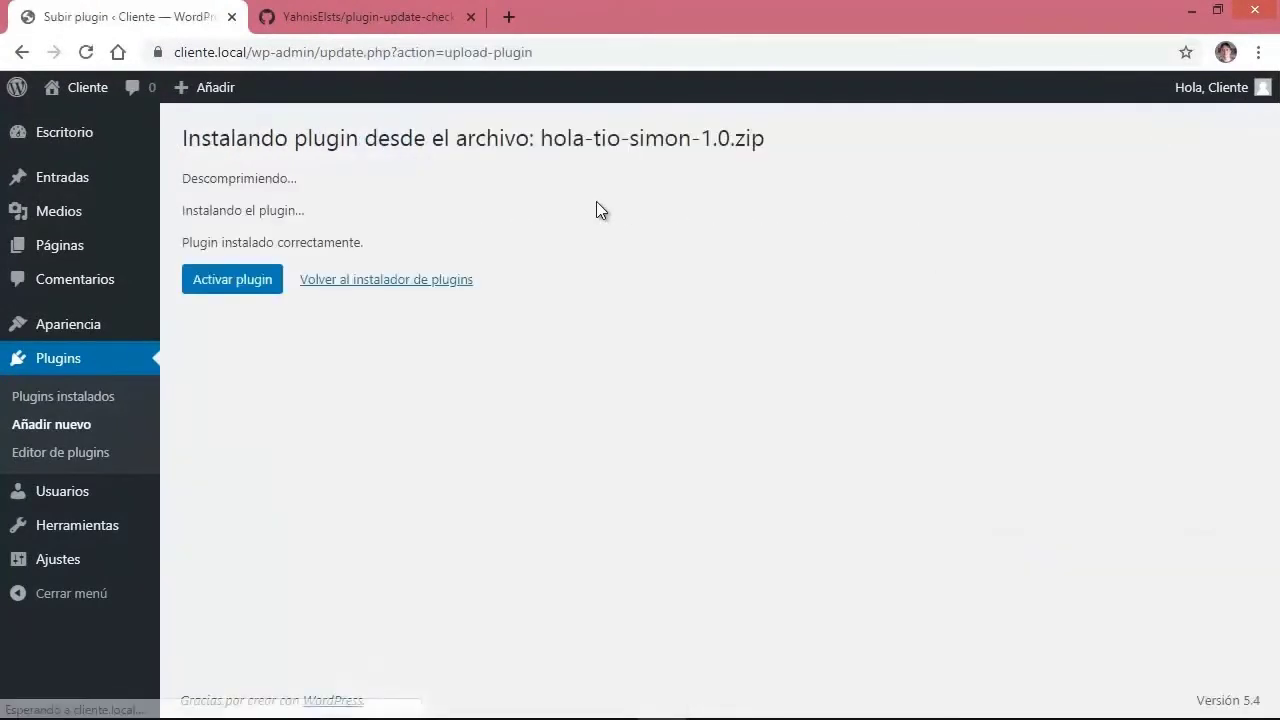
Activate the installed plugin and reload the plugins page twice to check the rotating lyric quotes.
left_click(237, 288)
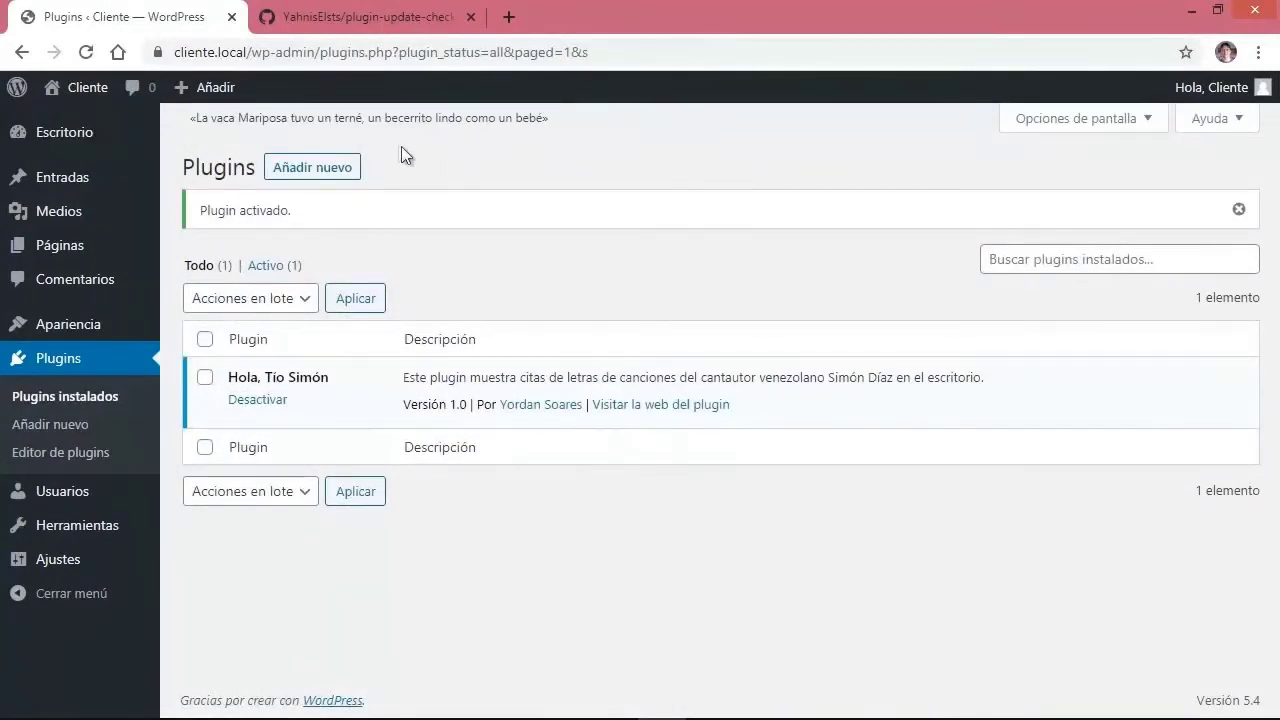
left_click(85, 53)
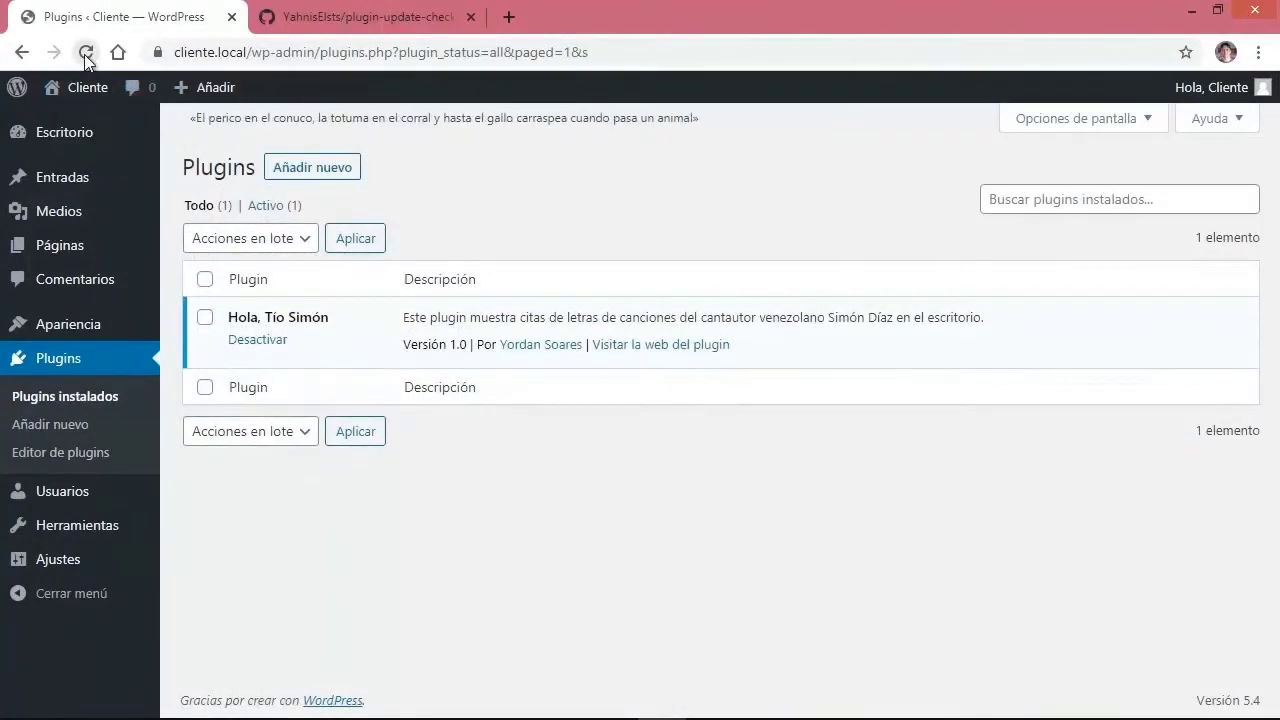
left_click(85, 56)
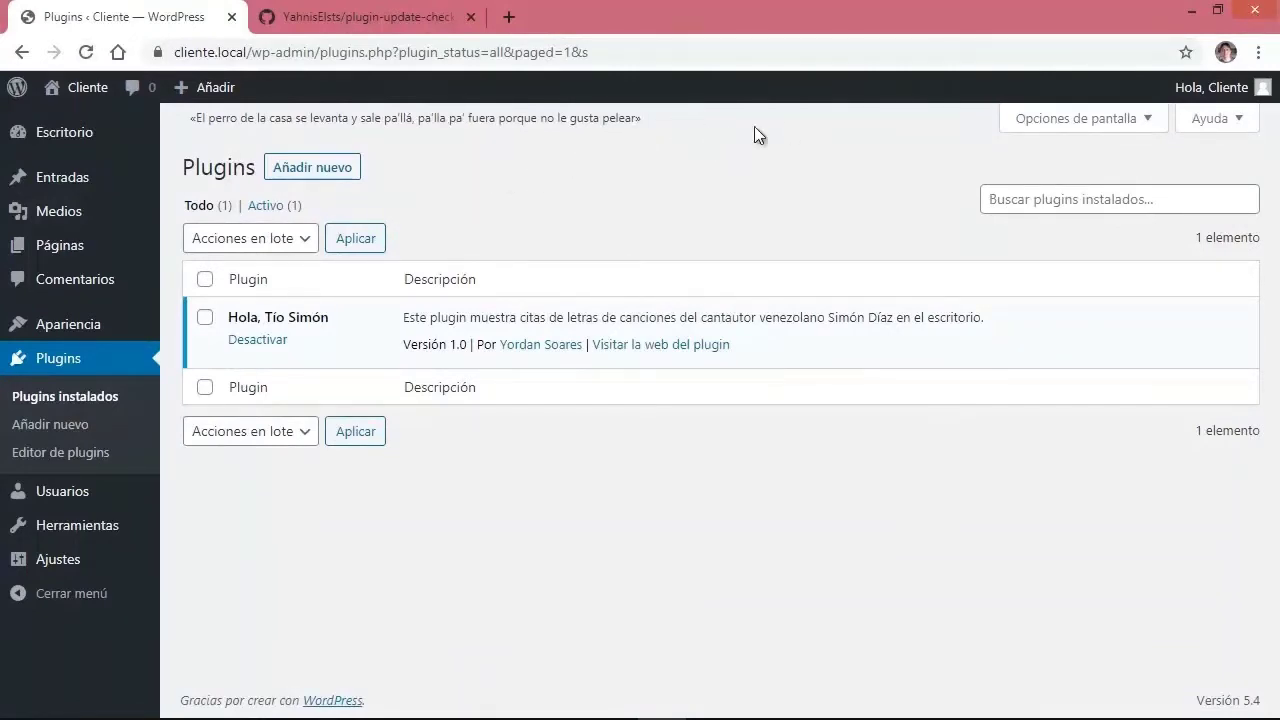
Return to the Mi plugin personalizado folder and open the hola-tio-simon folder in Visual Studio Code.
left_click(1191, 10)
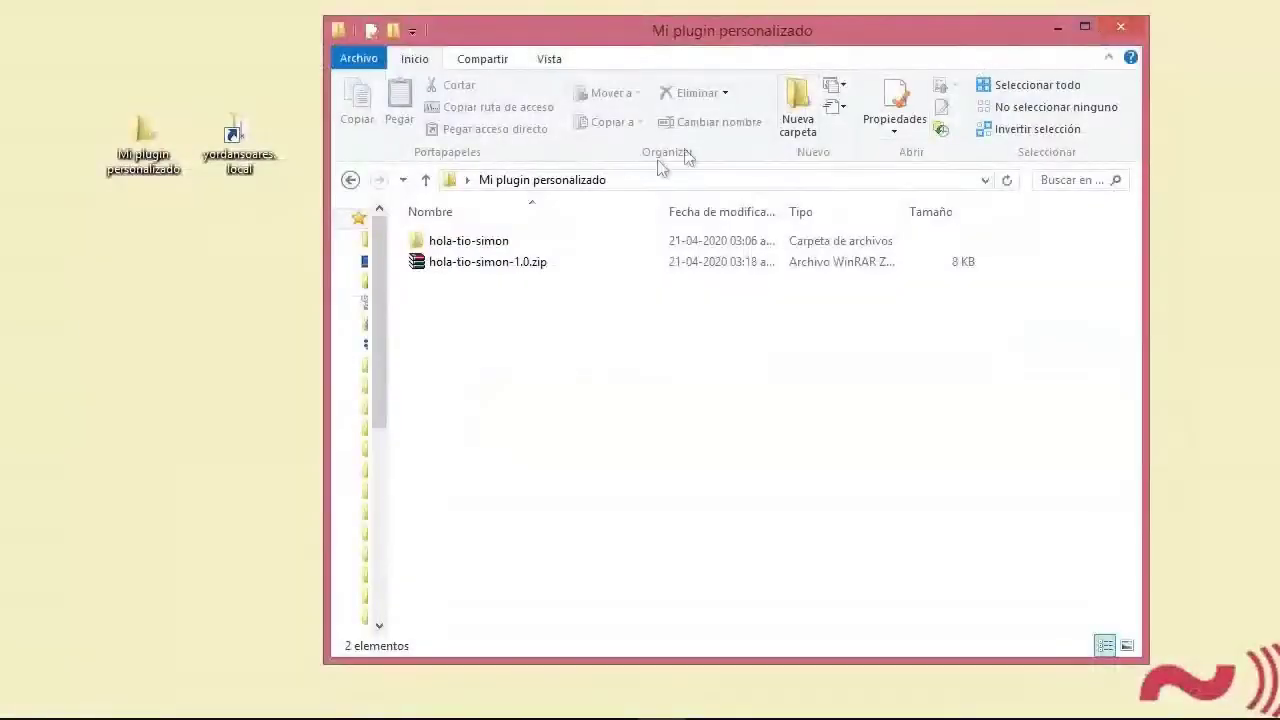
left_click(508, 247)
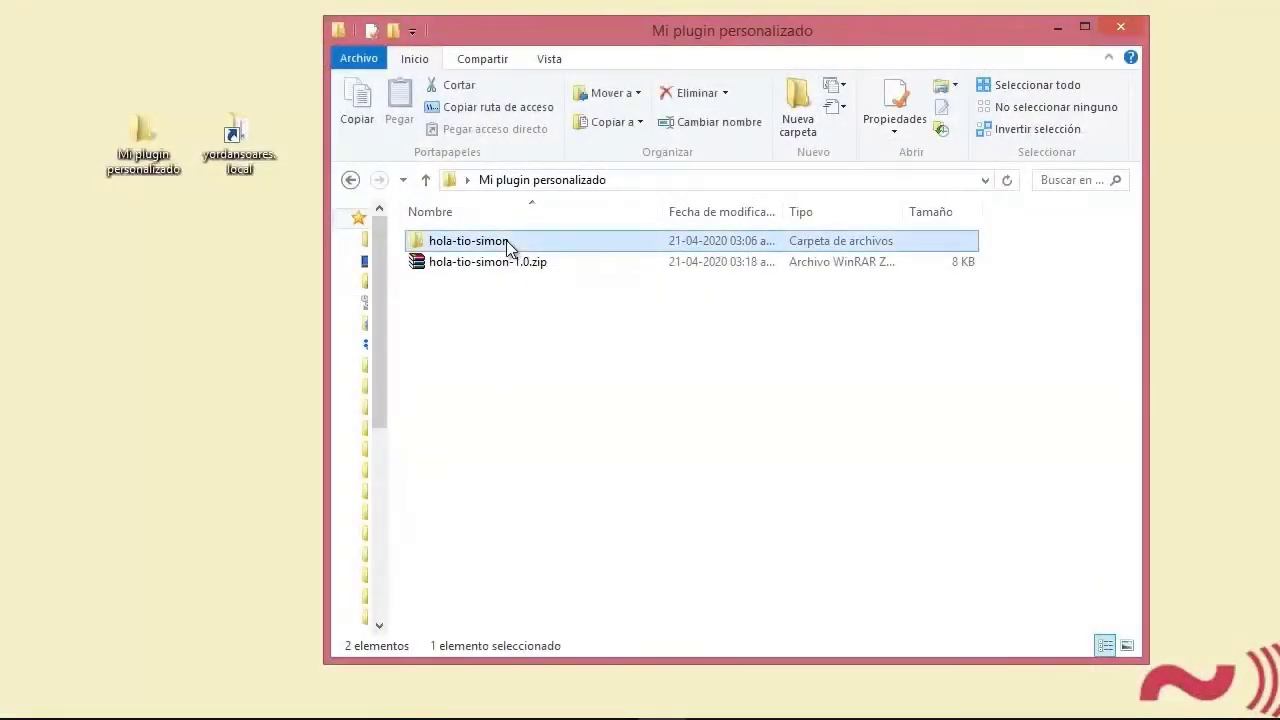
right_click(508, 247)
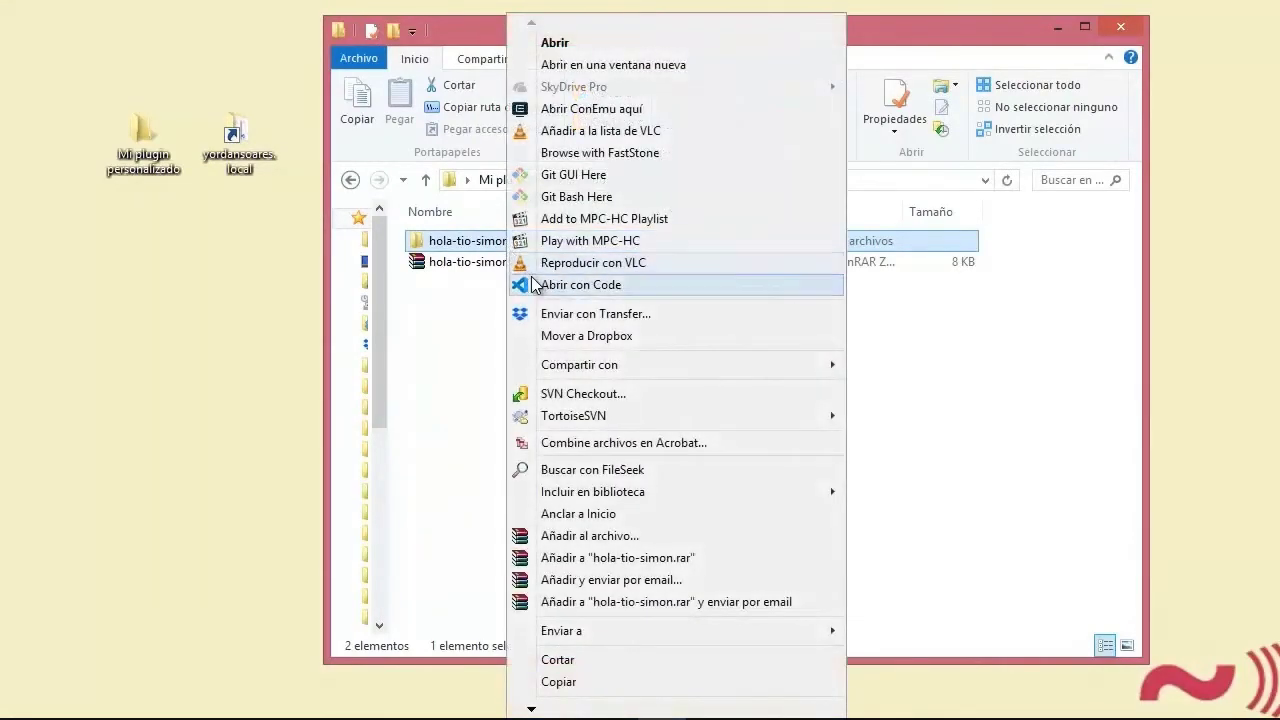
left_click(534, 280)
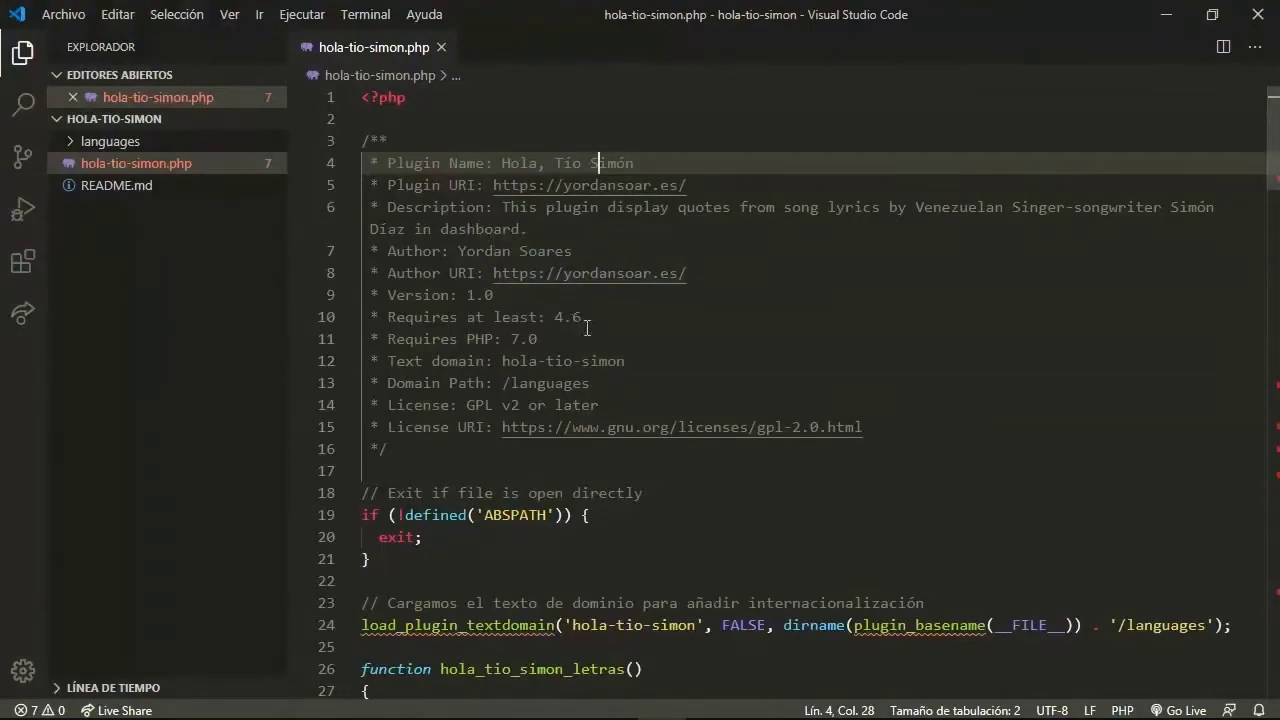
Add the text " —Simón Díaz" after the last closing span in the printf string of the hola_tio_simon function.
scroll(1262, 250, "down", 10)
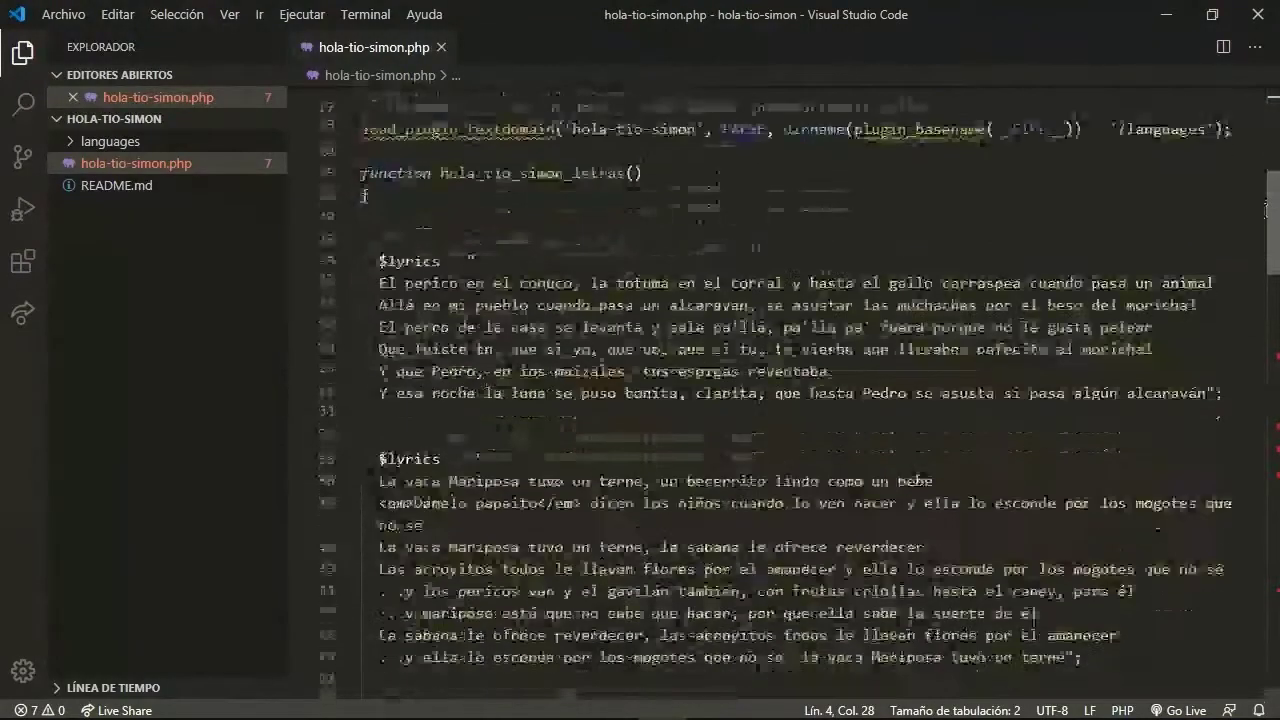
scroll(1262, 250, "down", 10)
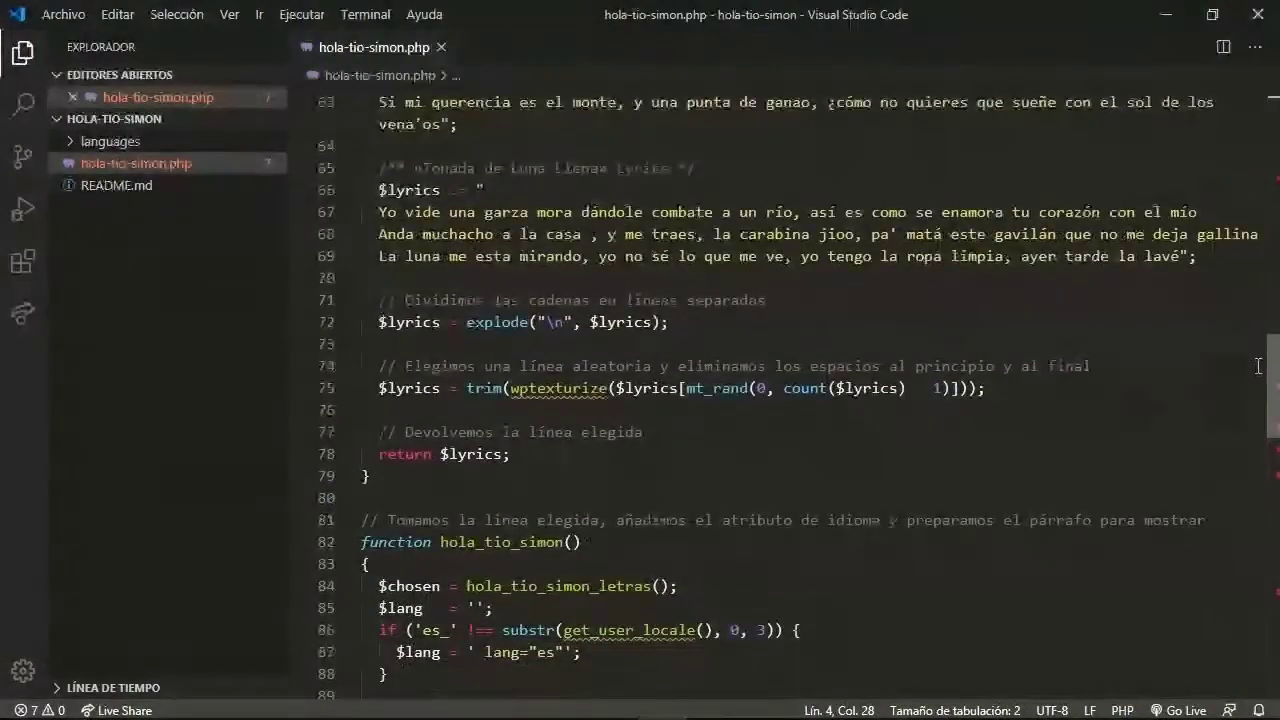
scroll(1256, 378, "down", 5)
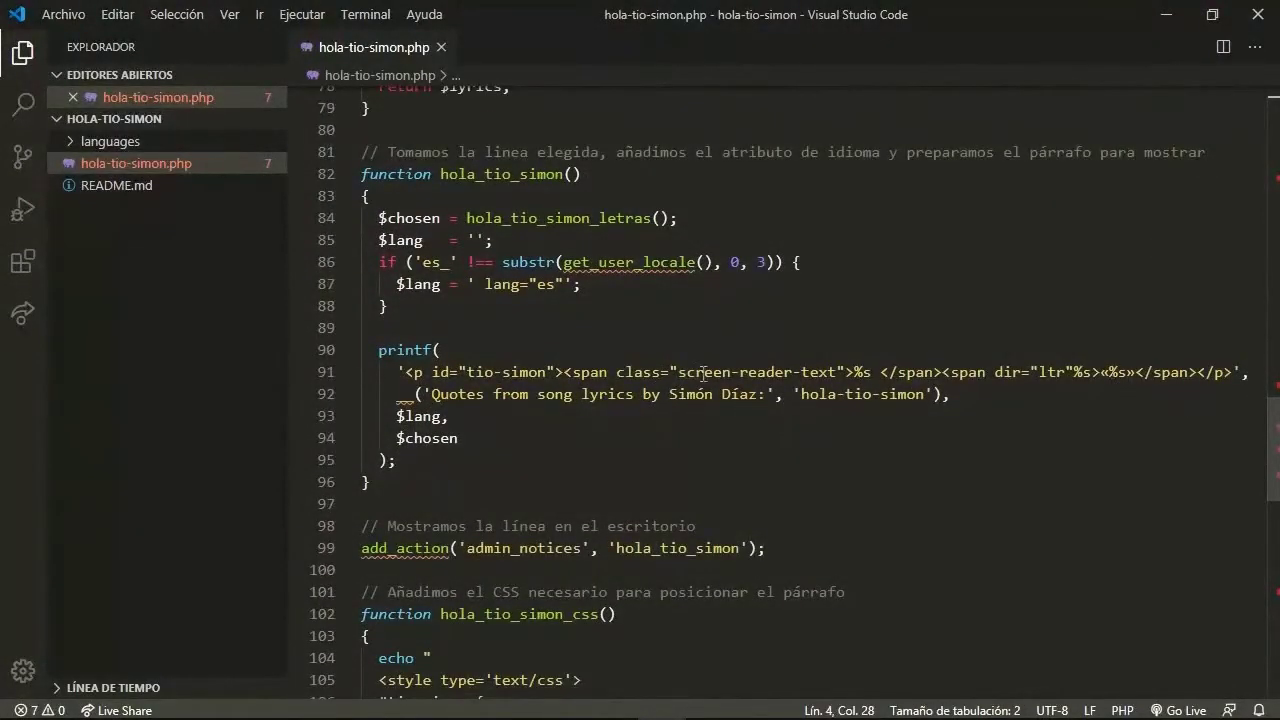
left_click(600, 372)
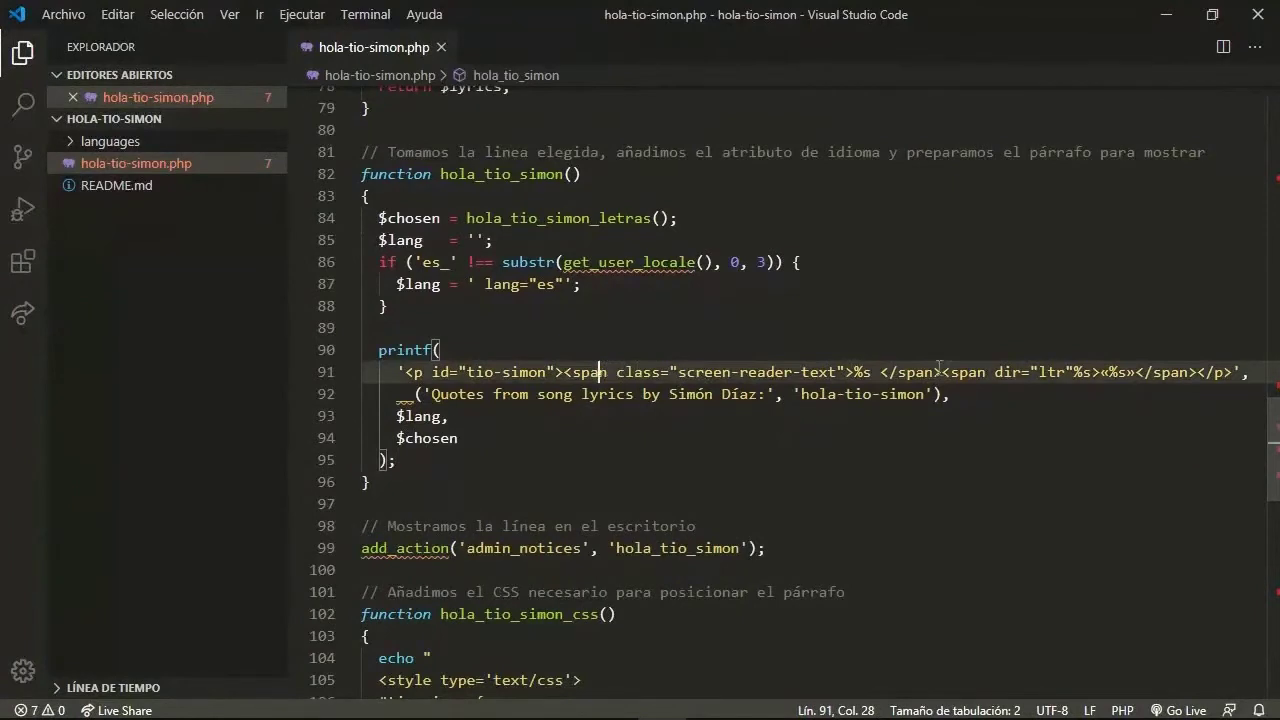
left_click(1197, 373)
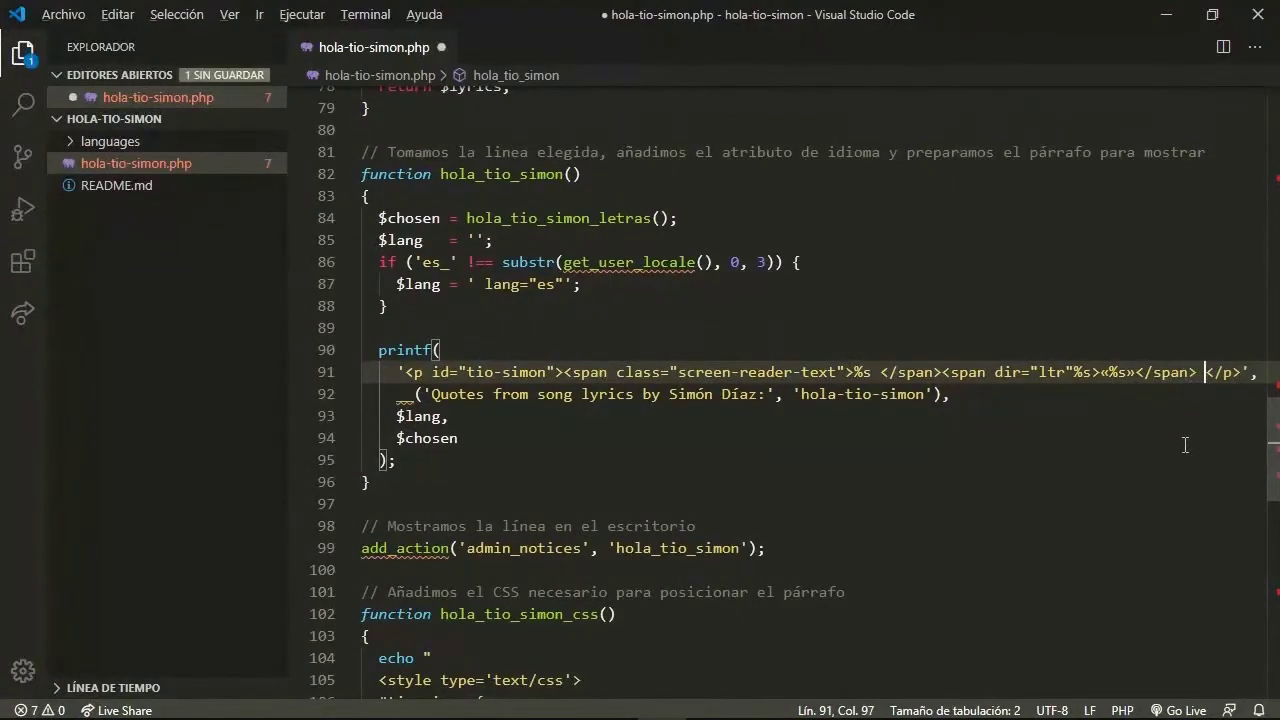
type("-")
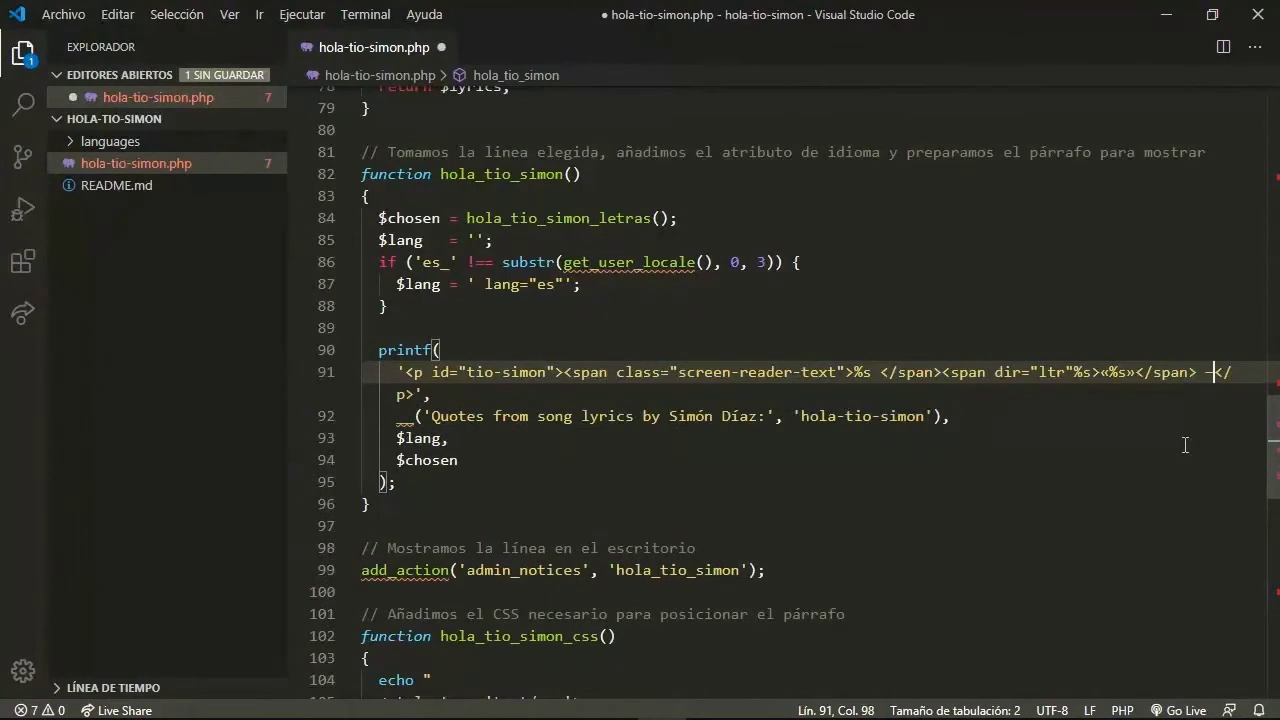
type("Simón ")
type("Día")
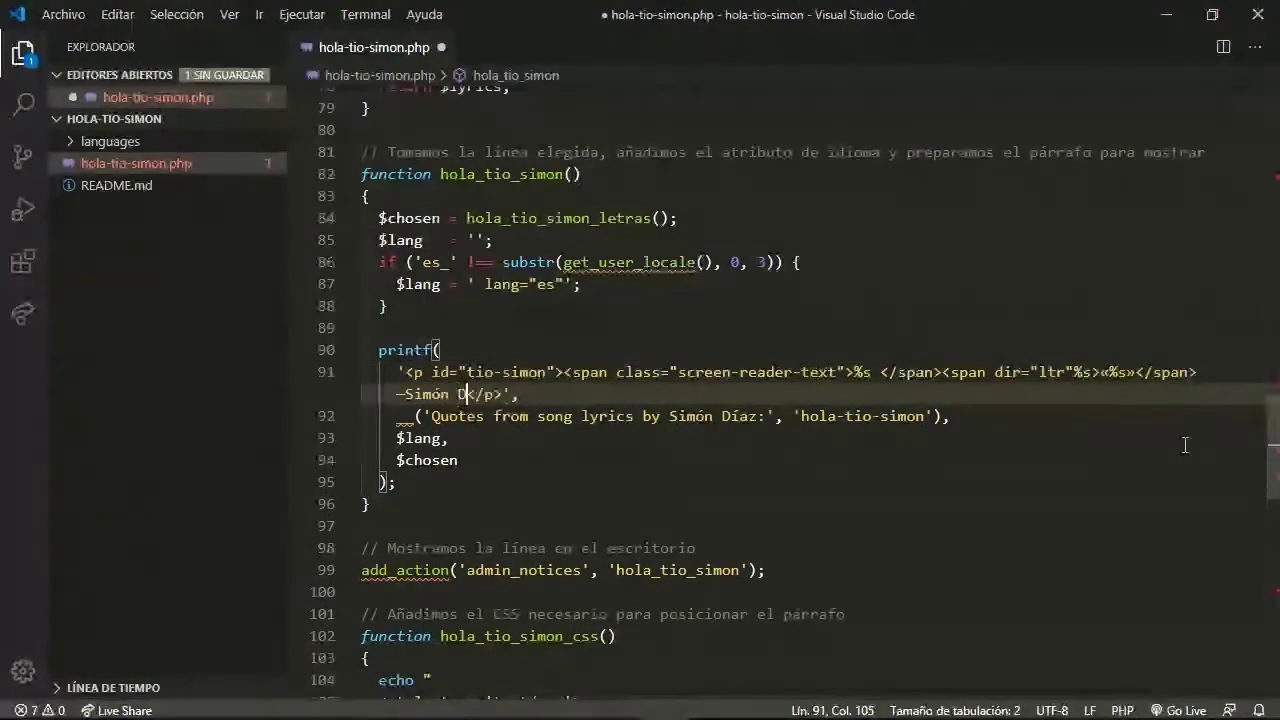
type("z")
Wrap "—Simón Díaz" in a strong tag with the Emmet abbreviation command and save the file.
key("ctrl+shift+Left")
key("ctrl+shift+Left")
key("ctrl+shift+Left")
key("ctrl+shift+p")
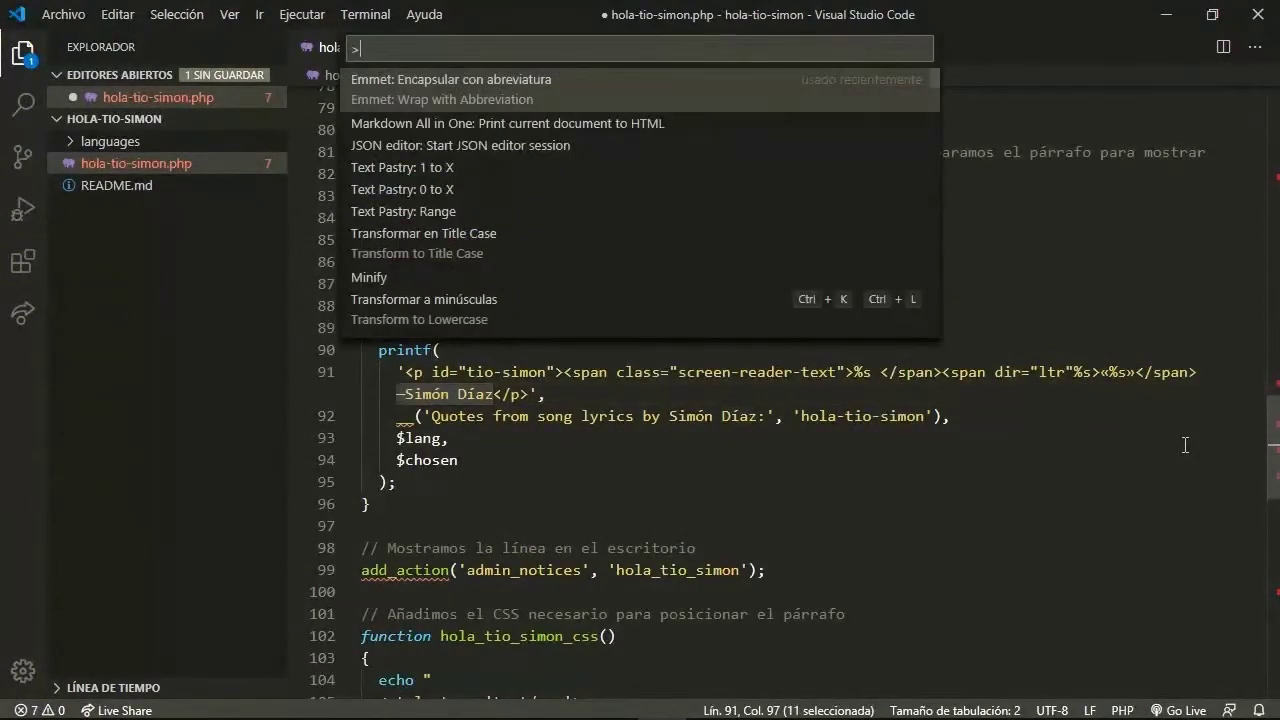
key("Return")
type("strong")
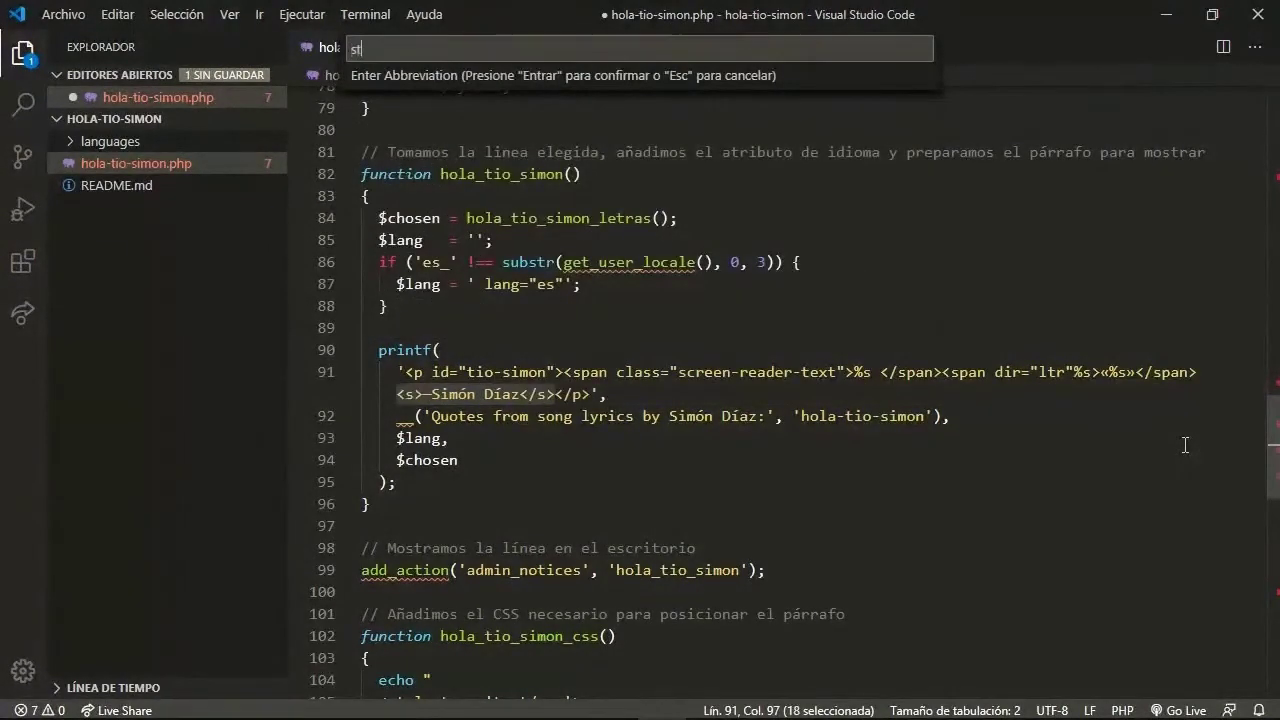
key("Return")
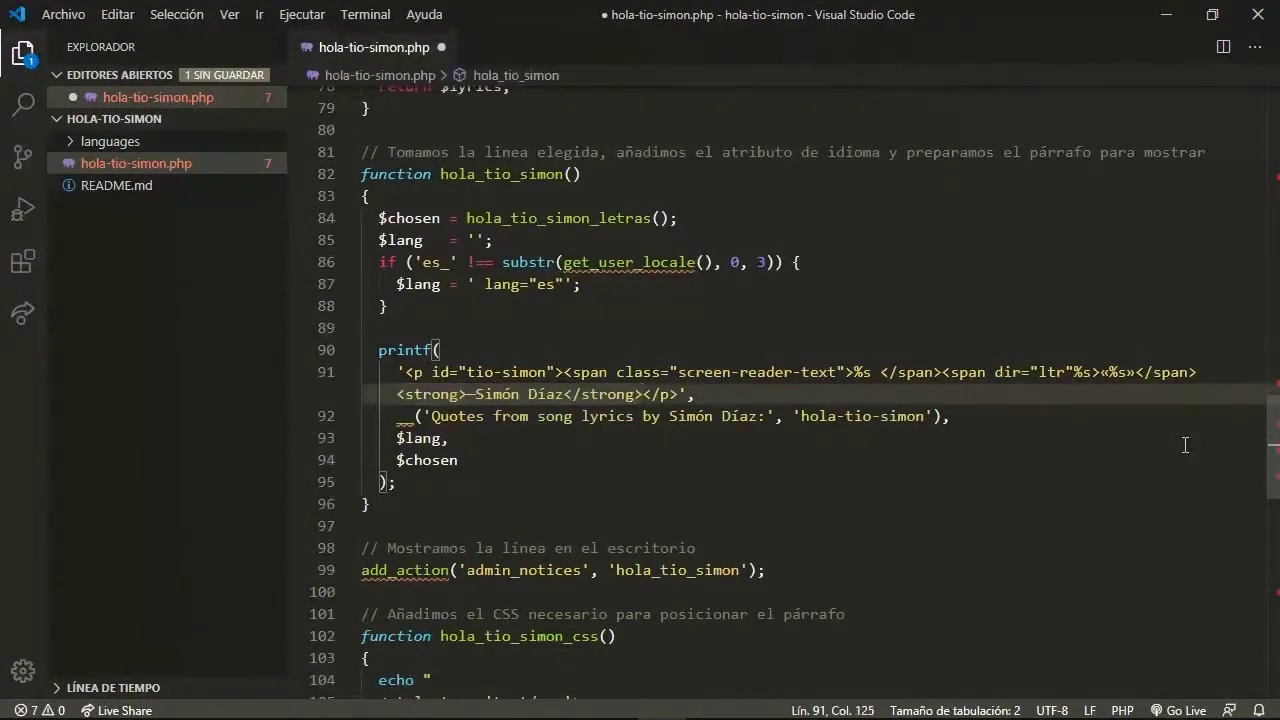
key("ctrl+s")
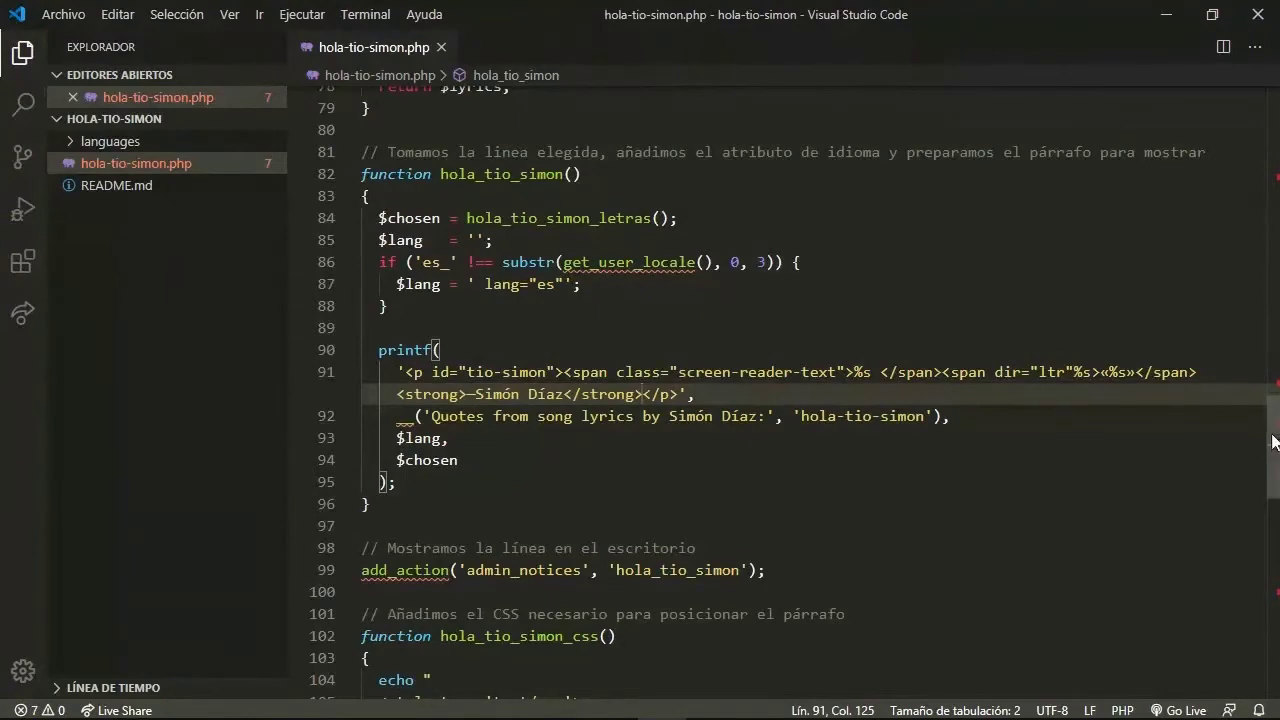
Set the Version in the plugin's header comment to 1.1 and save the file.
scroll(795, 390, "up", 10)
scroll(752, 263, "up", 10)
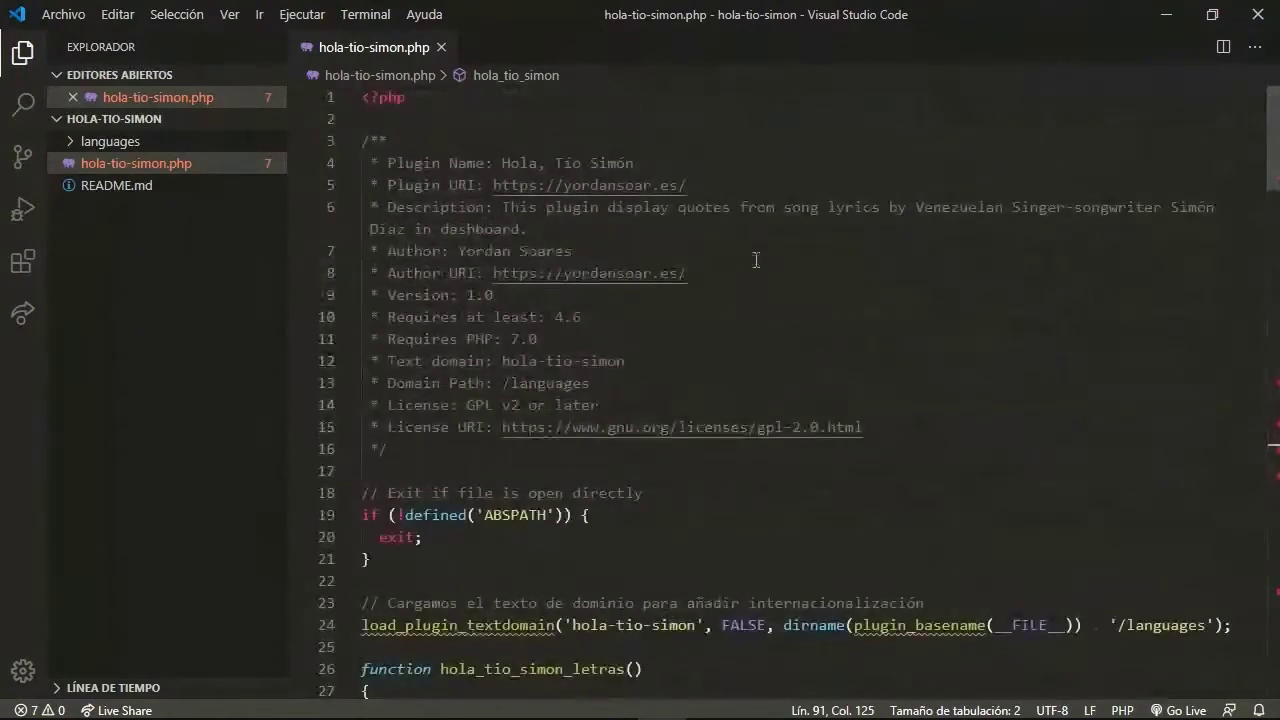
left_click(527, 293)
key("BackSpace")
type("1")
key("ctrl+s")
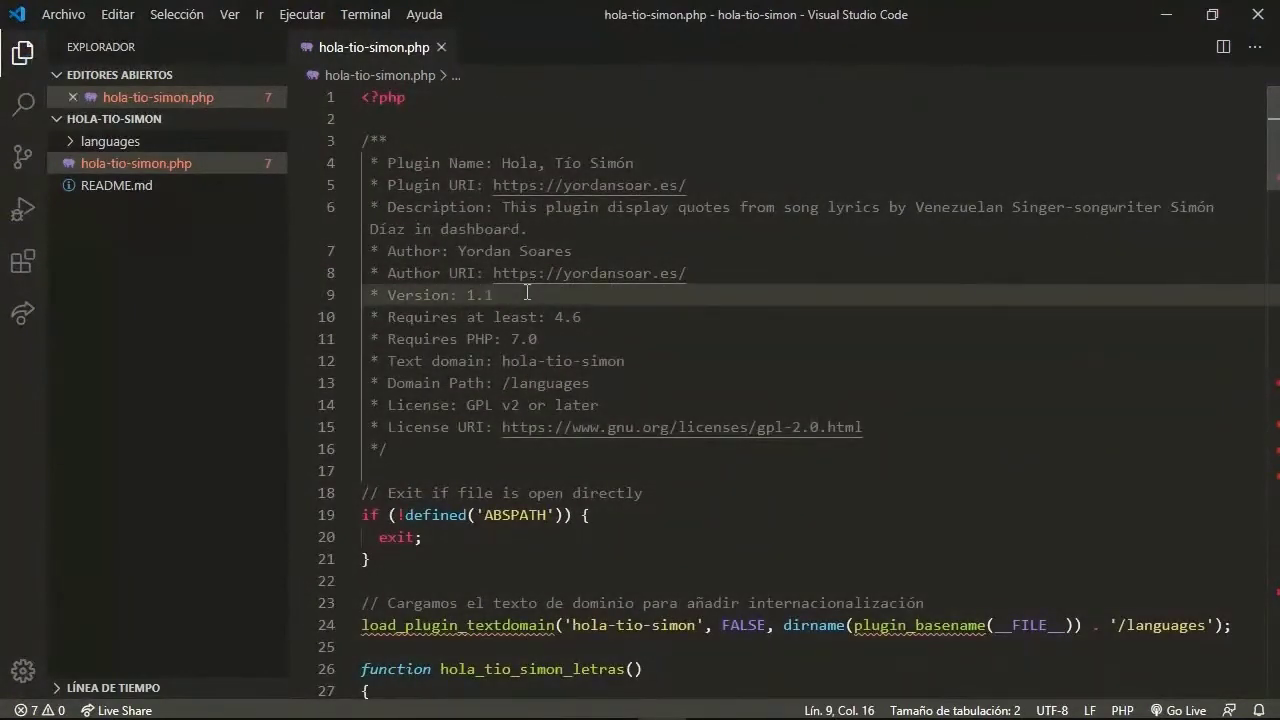
Compress the updated hola-tio-simon folder into a ZIP archive named hola-tio-simon-1.1.zip.
left_click(1165, 14)
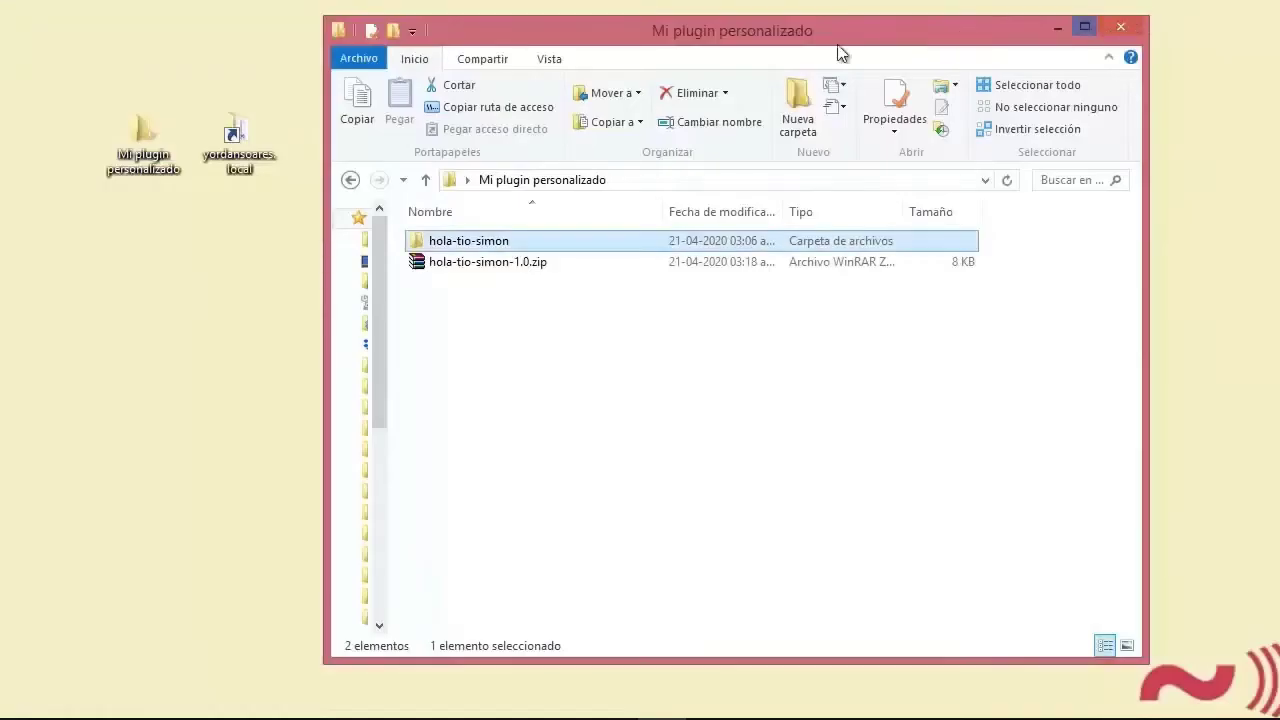
right_click(470, 246)
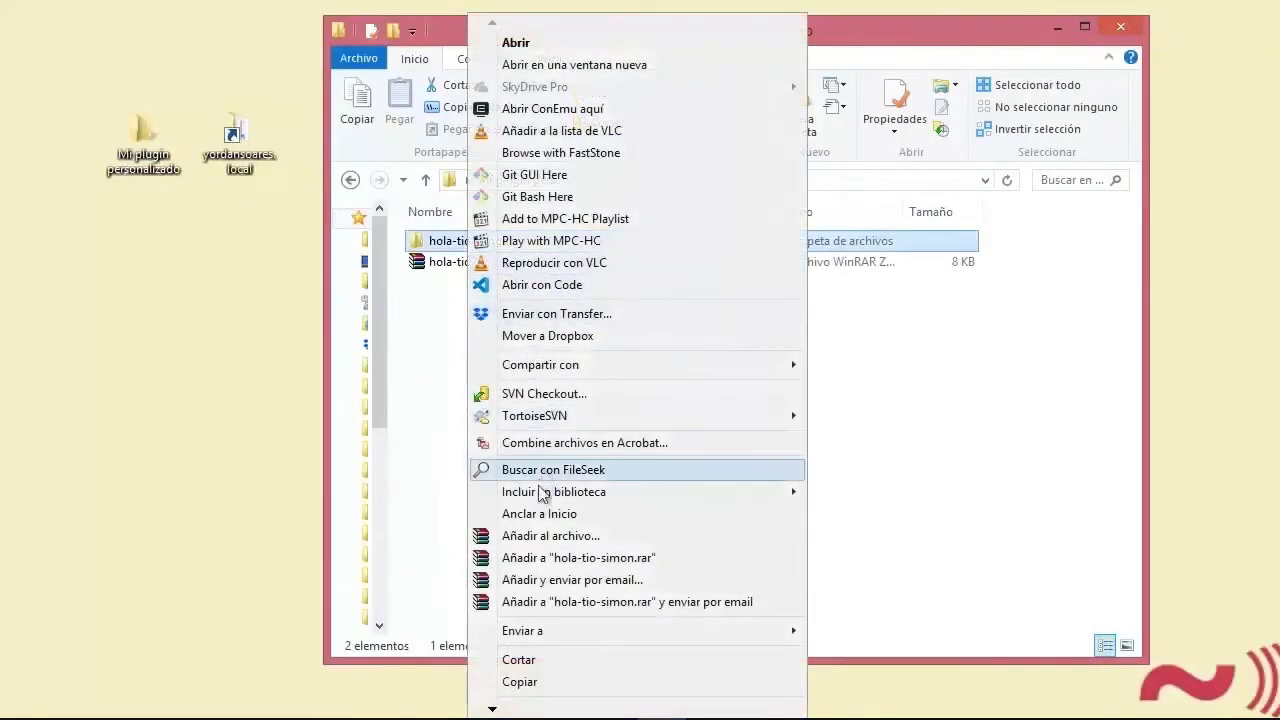
left_click(540, 535)
left_click(545, 347)
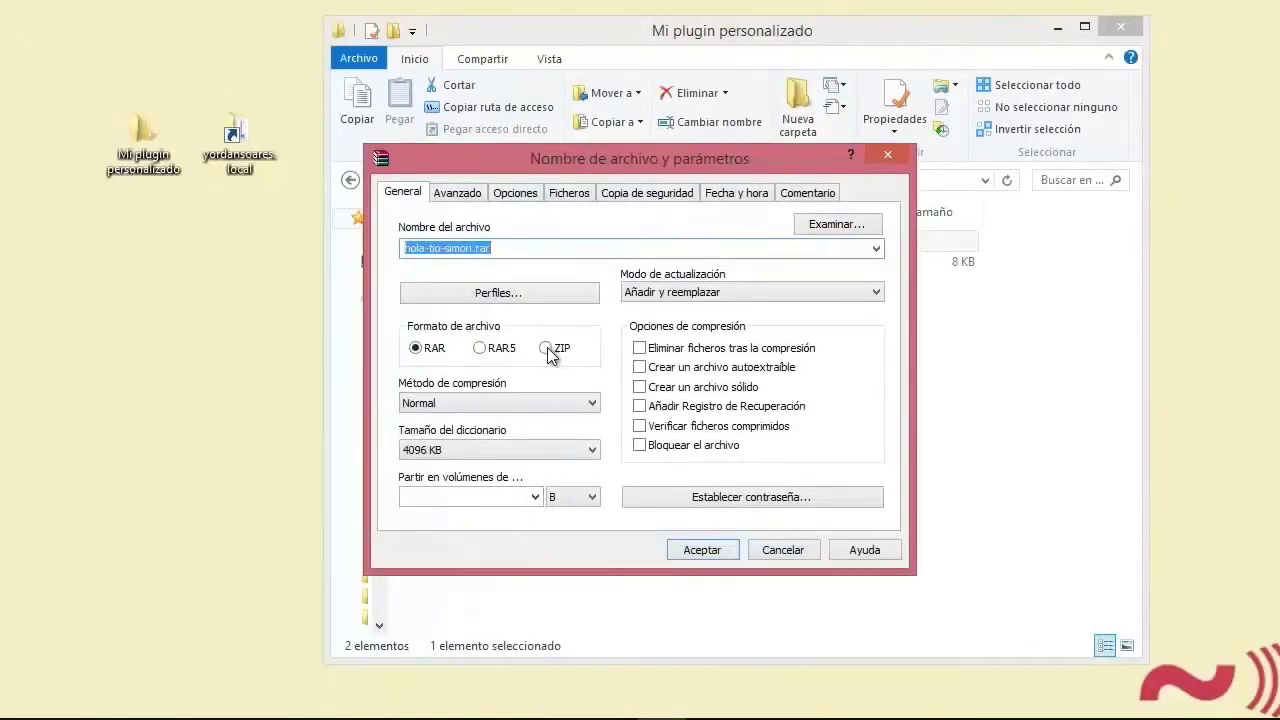
left_click(470, 248)
left_click(470, 248)
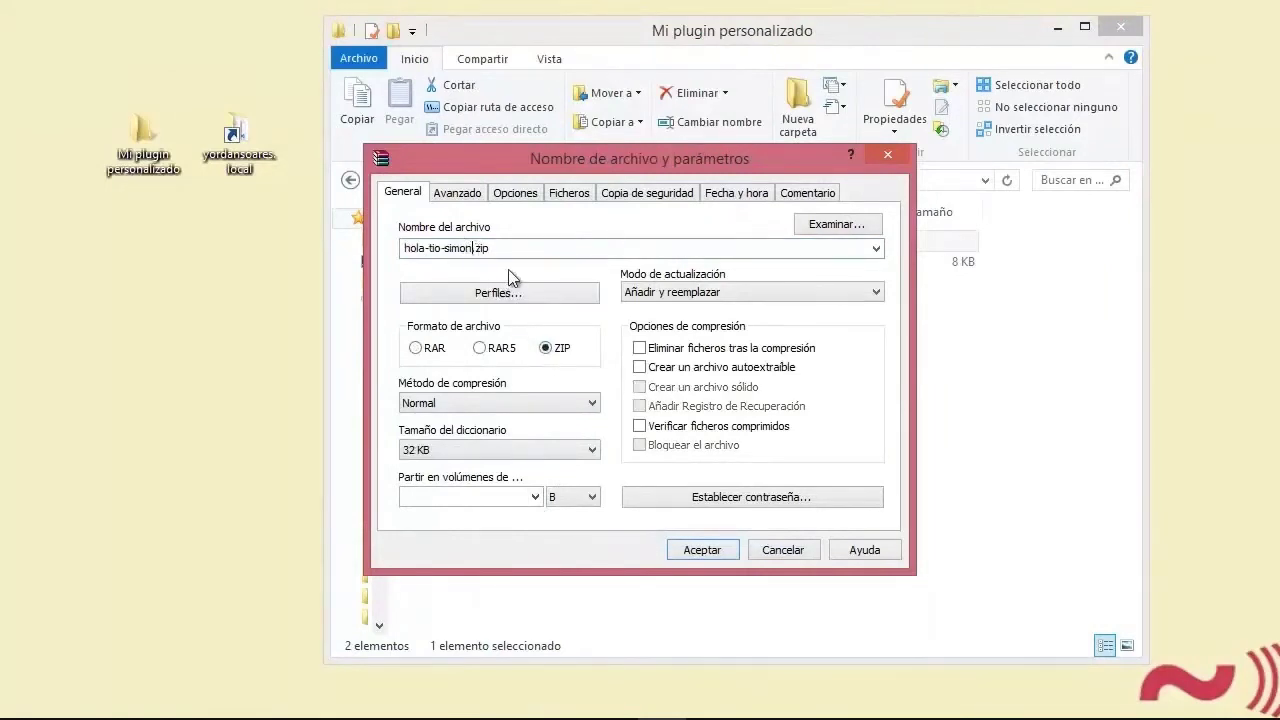
type("-1.1")
left_click(726, 556)
left_click(543, 285)
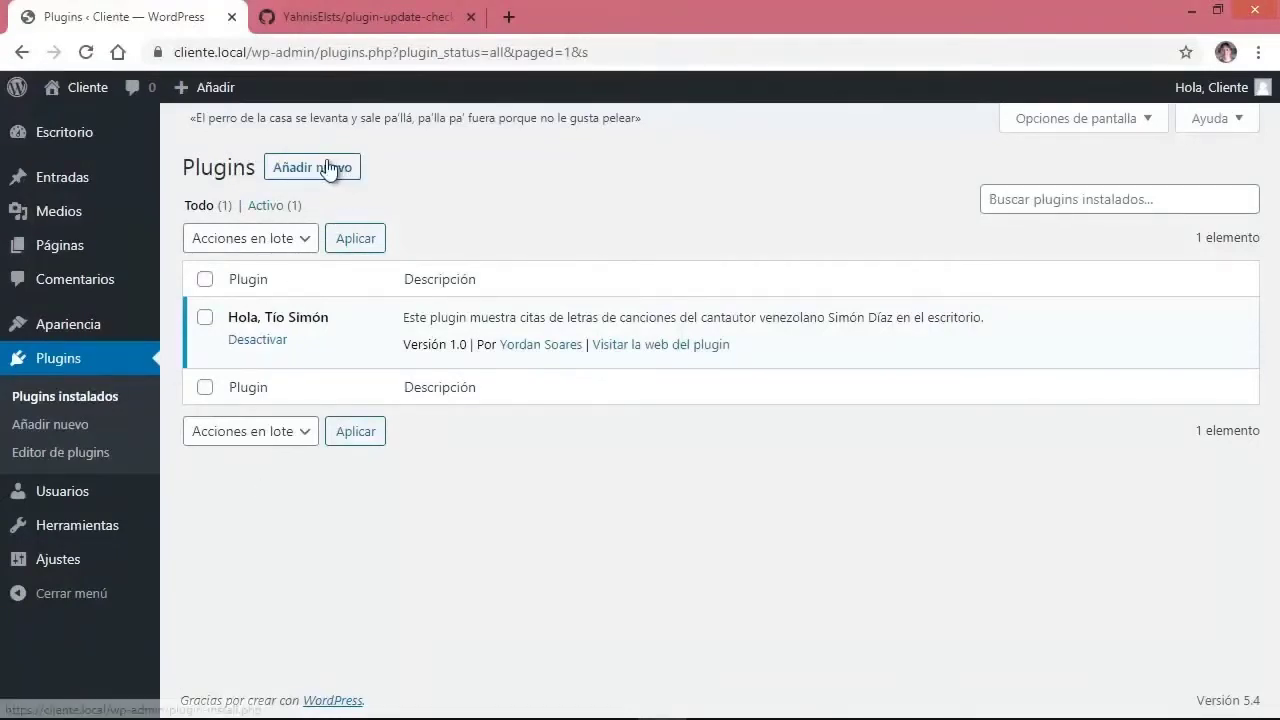
Try to install hola-tio-simon-1.1.zip on the client site by uploading it as a new plugin.
left_click(326, 172)
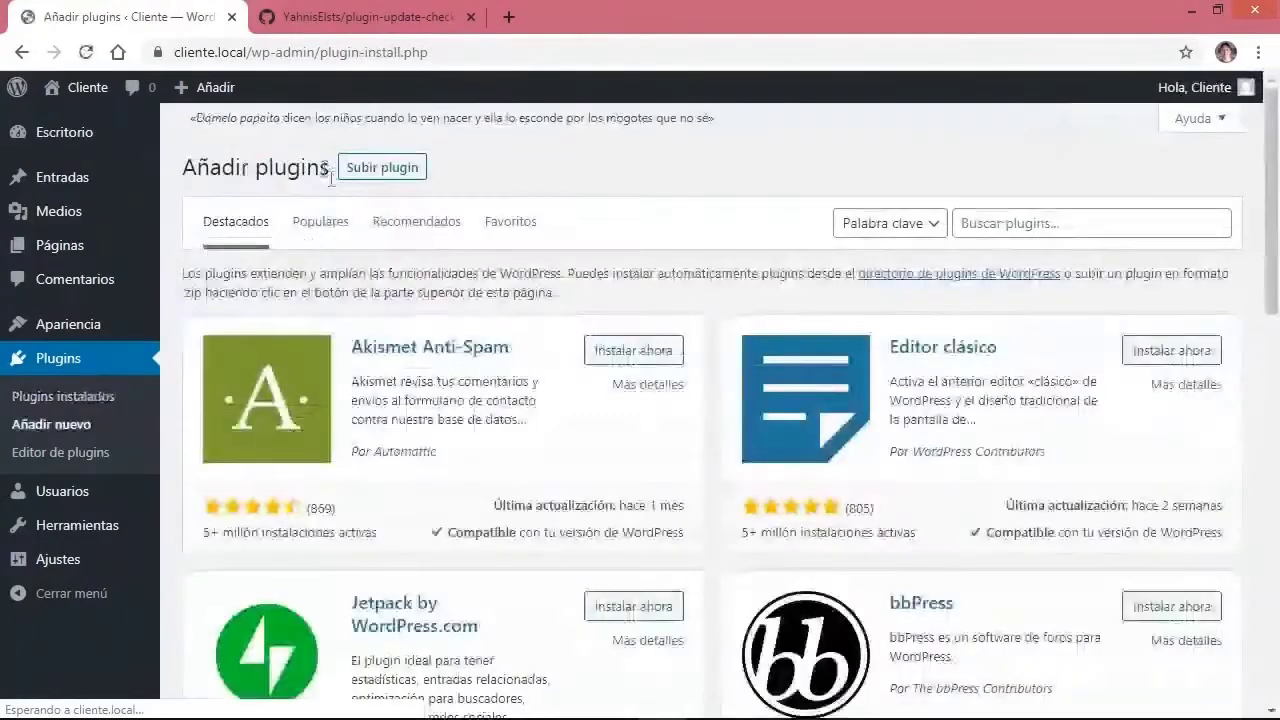
left_click(381, 172)
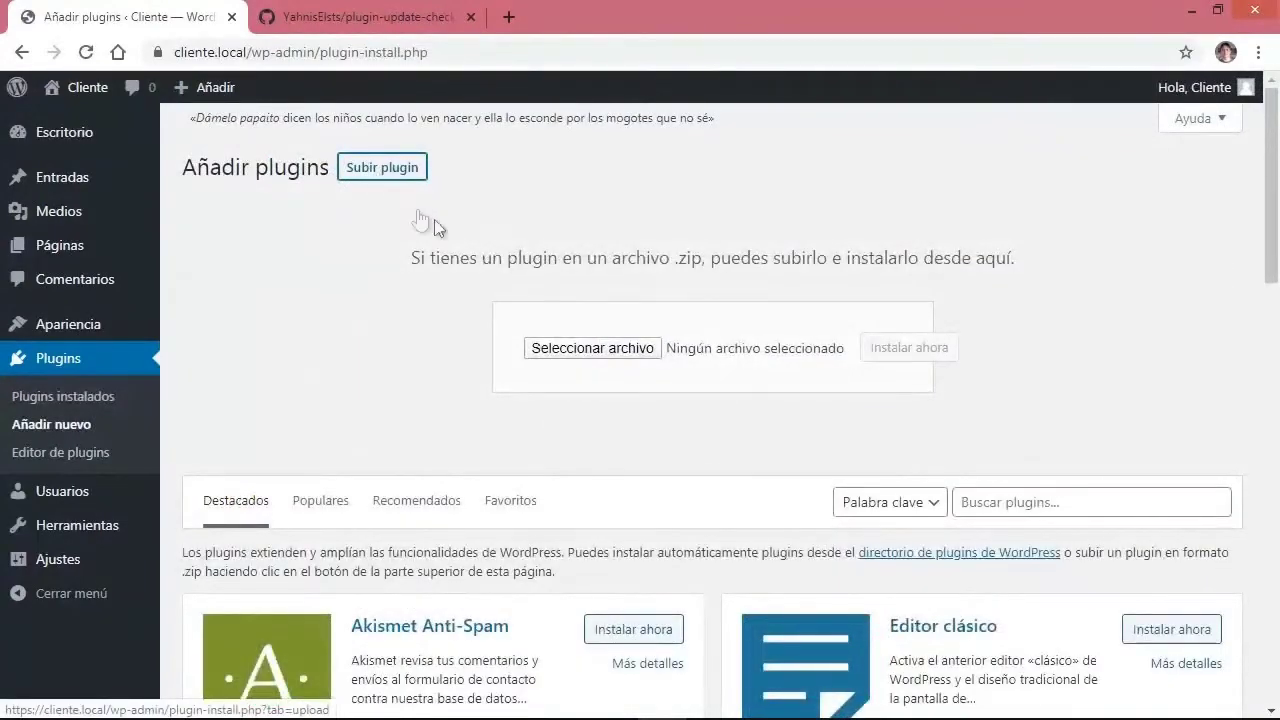
left_click(549, 348)
left_click(213, 186)
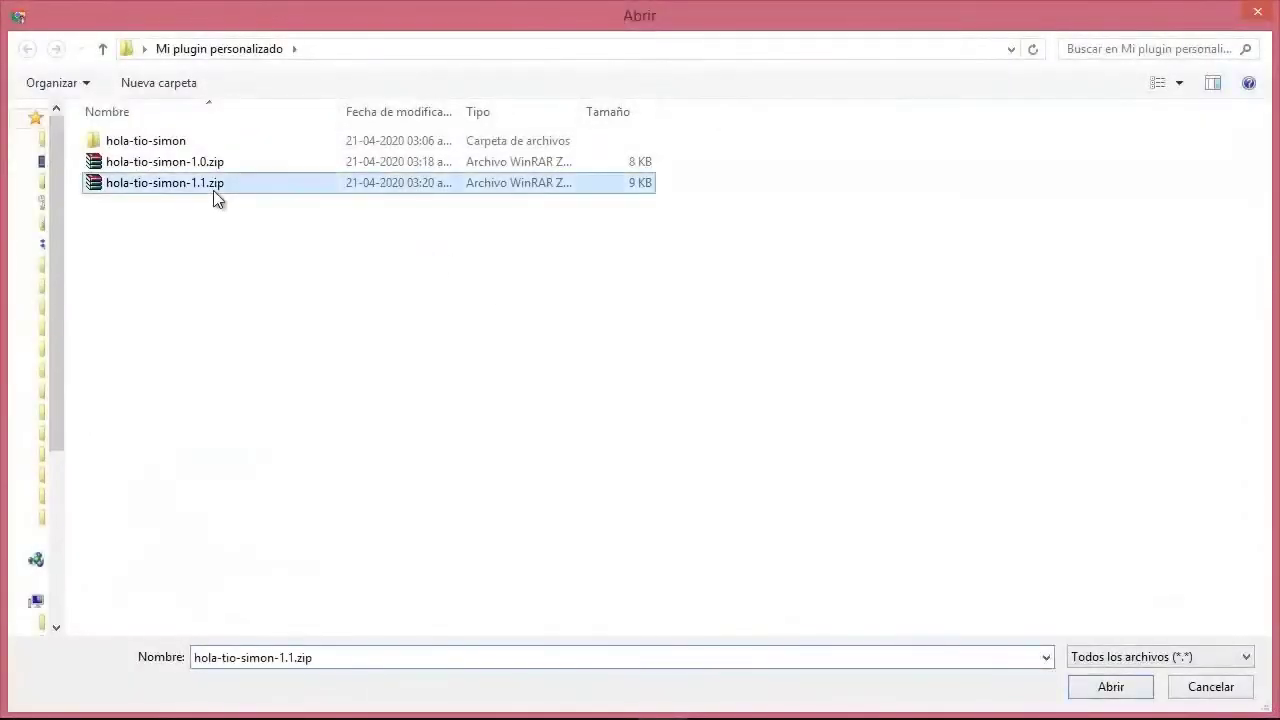
left_click(1108, 690)
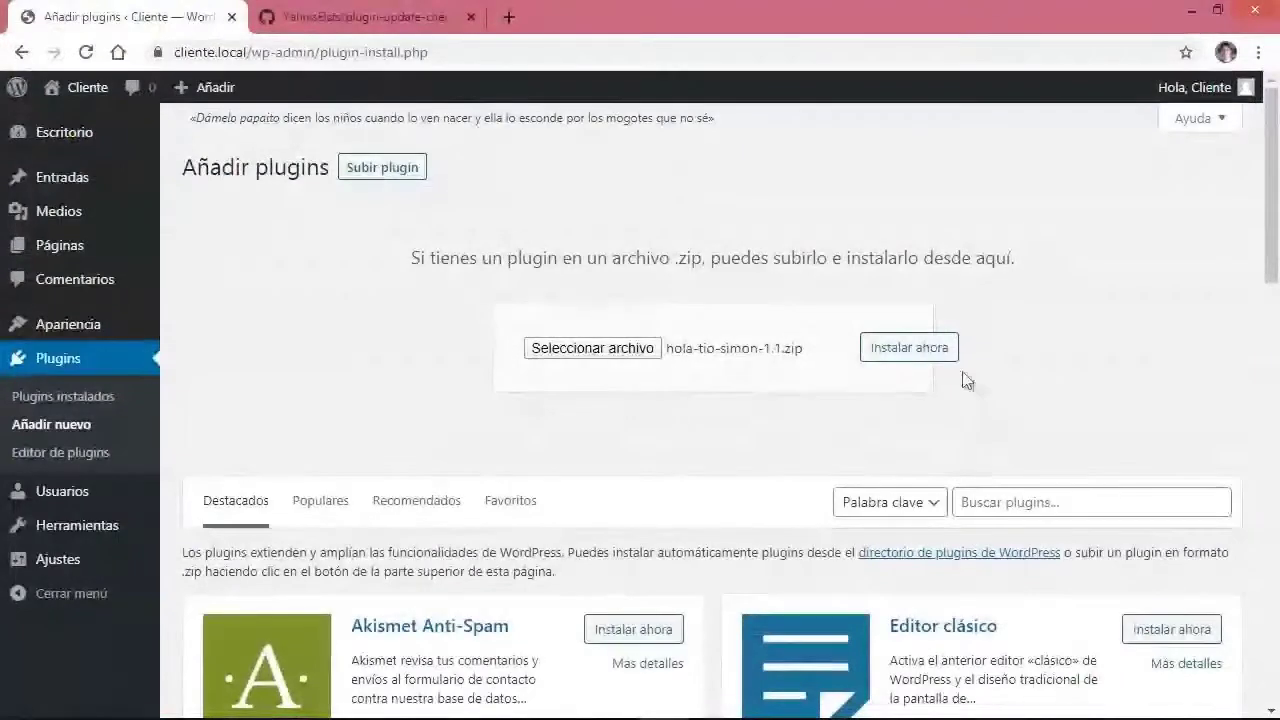
left_click(930, 352)
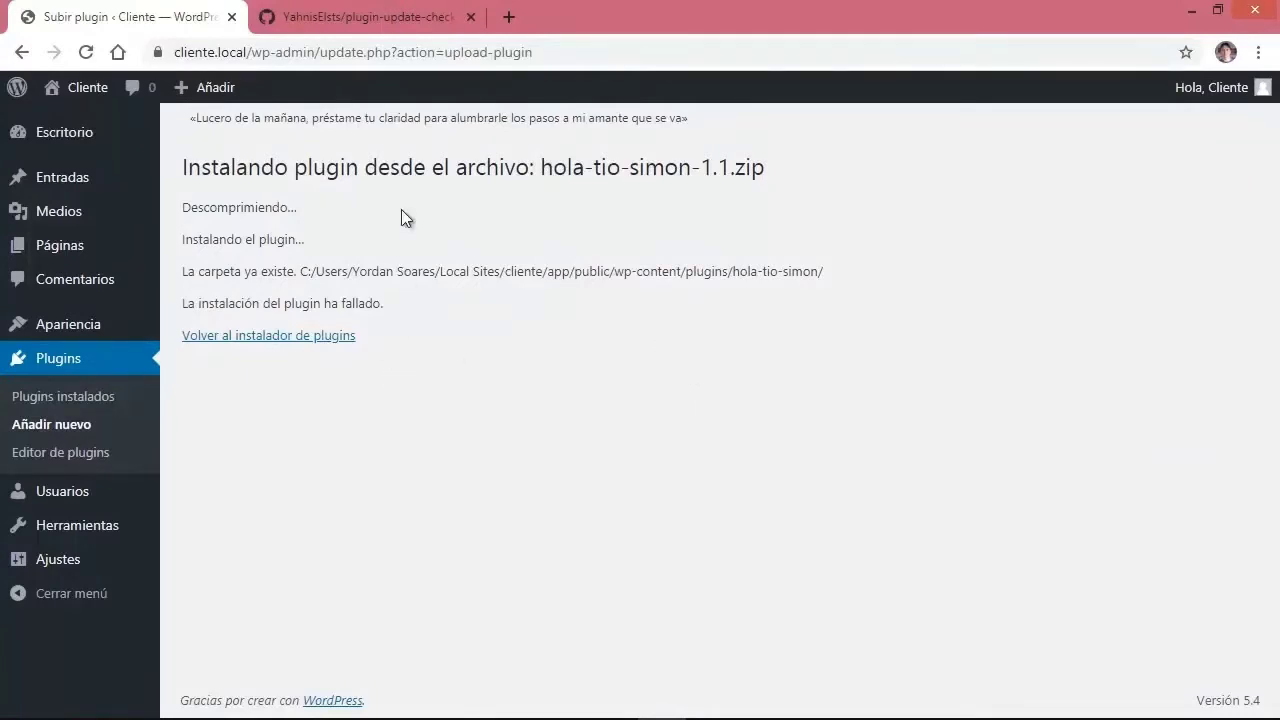
Open the Self-hosted Plugins and Themes instructions in the README of the plugin-update-checker GitHub repository.
left_click(400, 17)
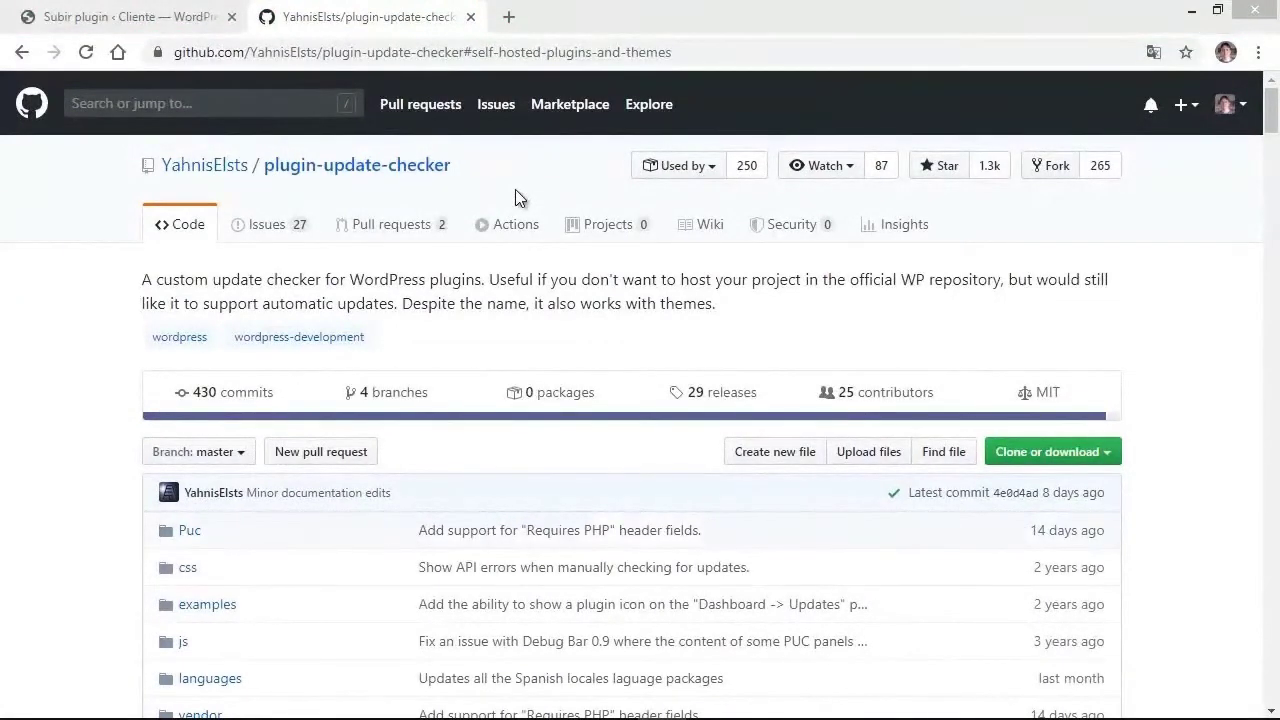
left_click_drag(1260, 130, 1262, 199)
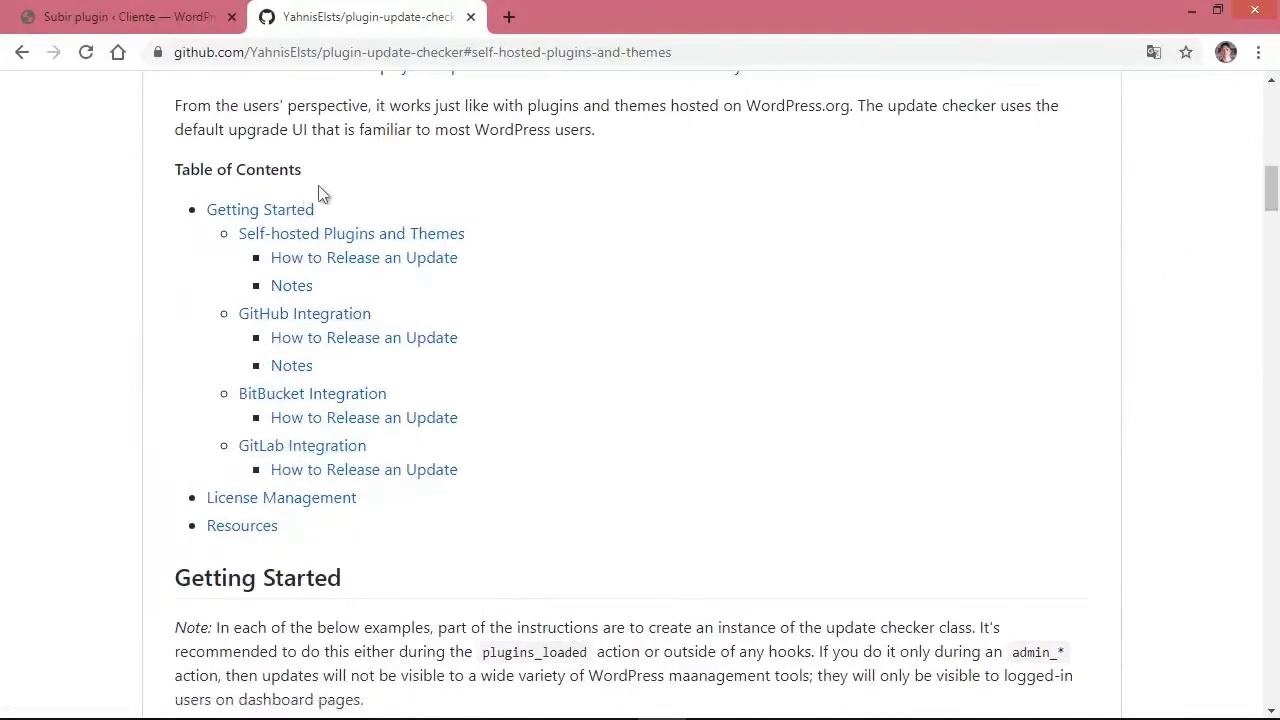
left_click(300, 235)
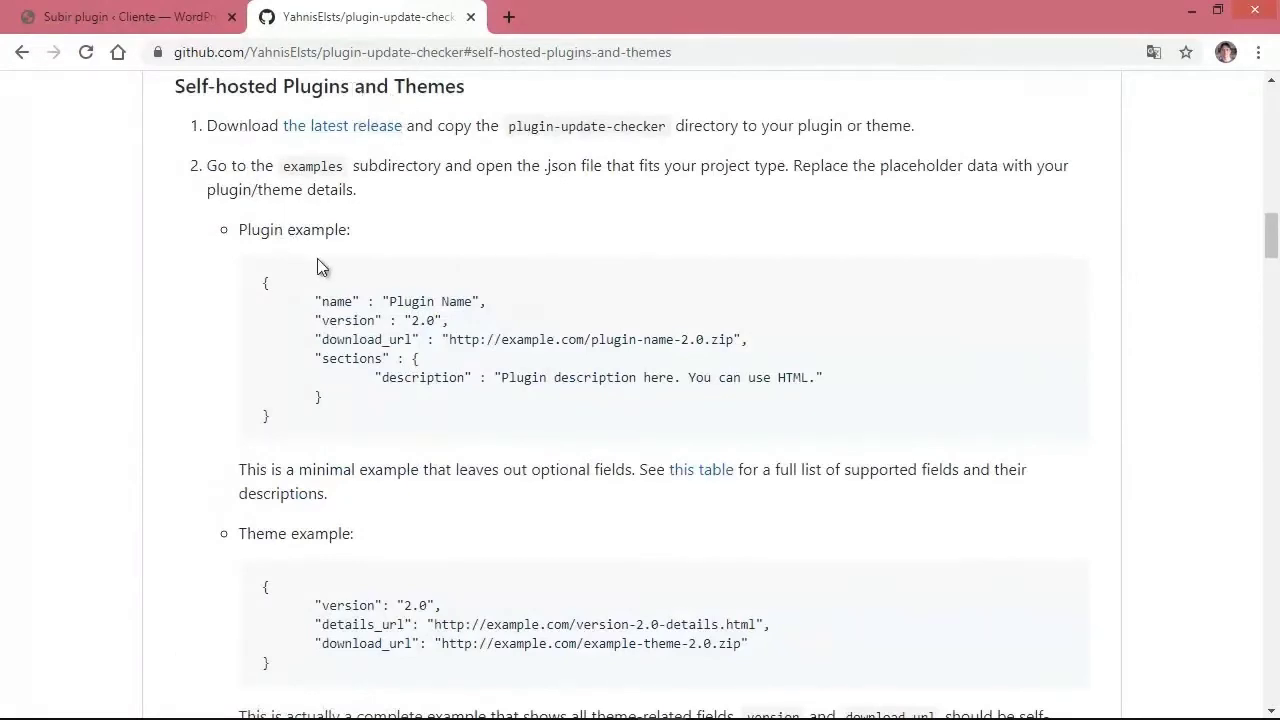
Download the zip source code of plugin-update-checker's latest release, 4.9, and close the release page.
middle_click(358, 135)
left_click(561, 20)
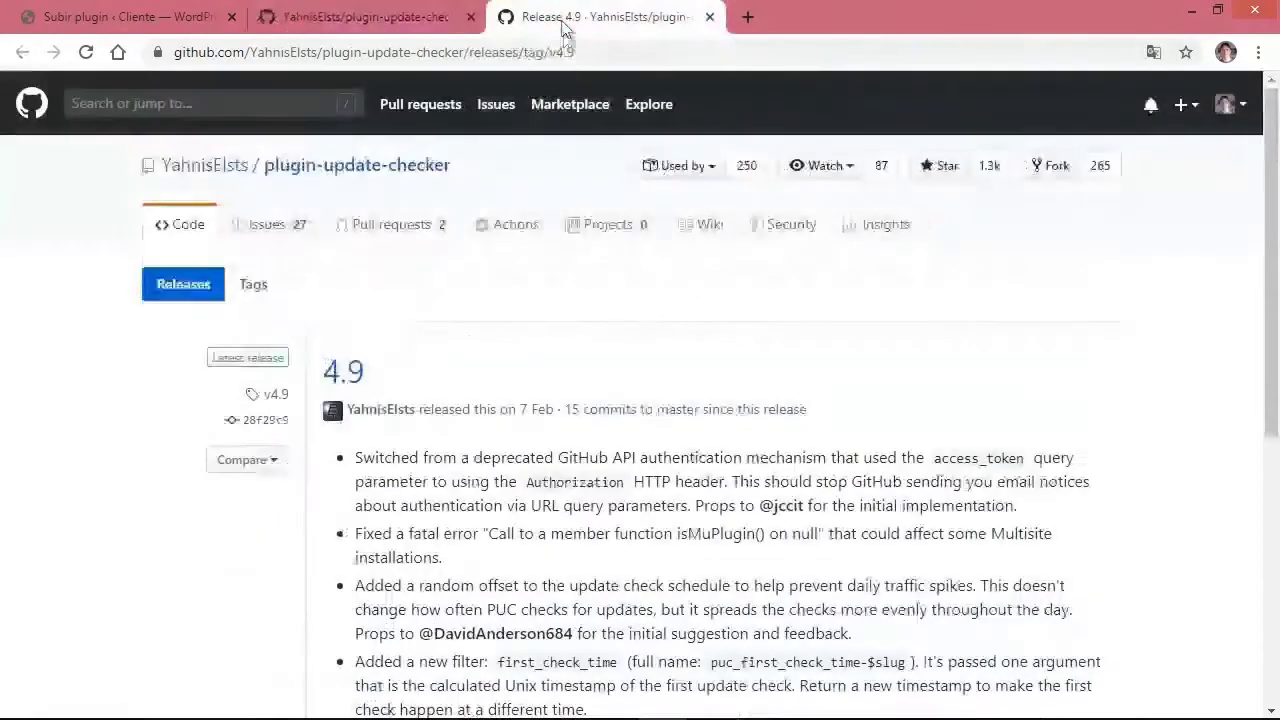
left_click_drag(1273, 187, 1255, 365)
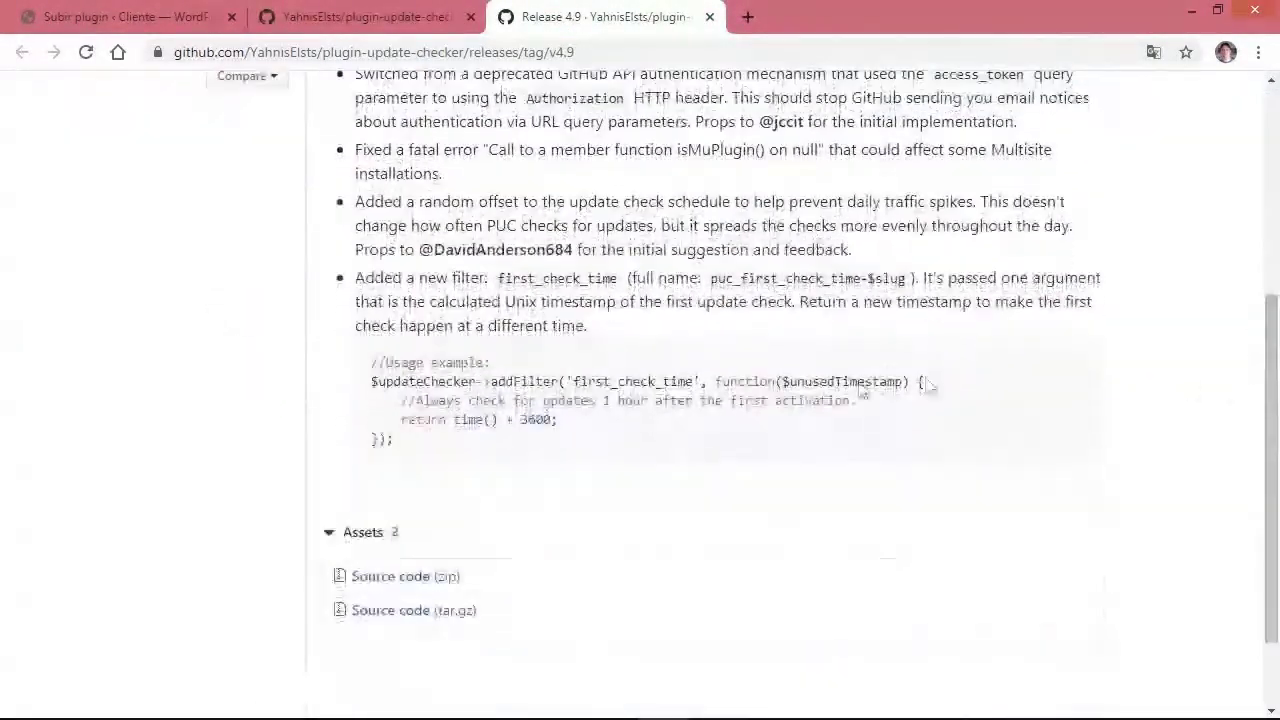
left_click(420, 578)
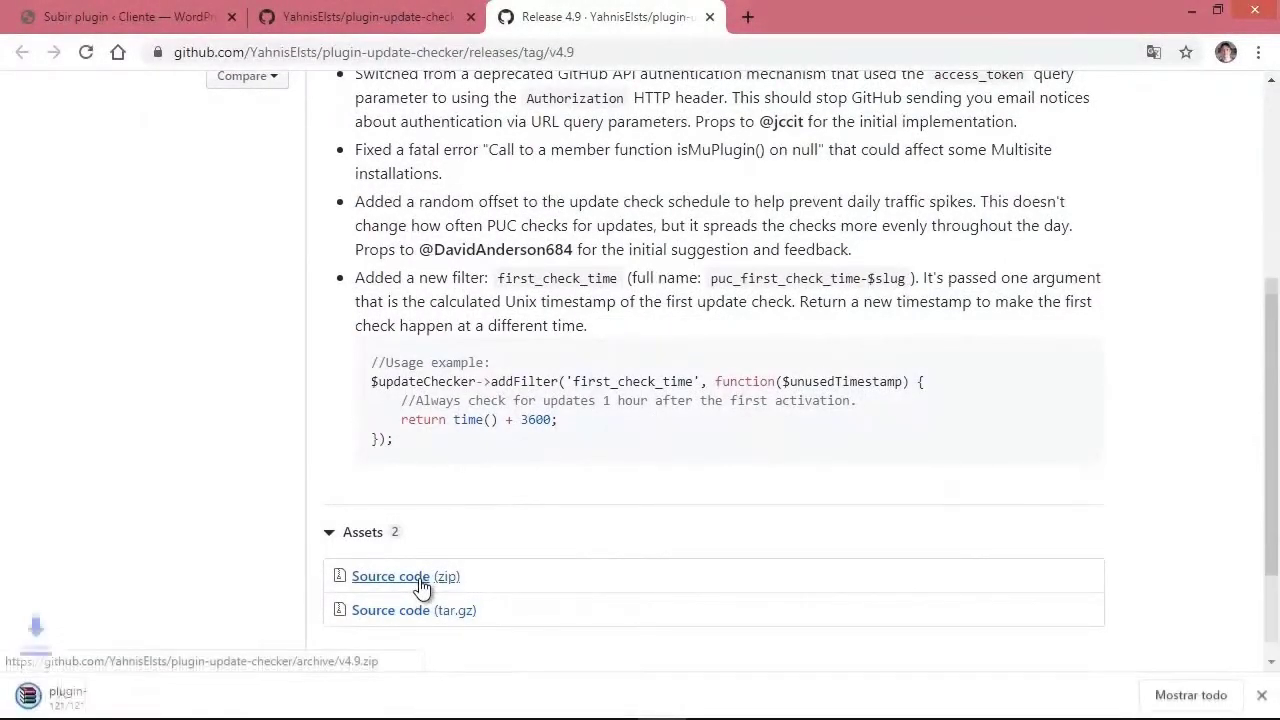
left_click(710, 16)
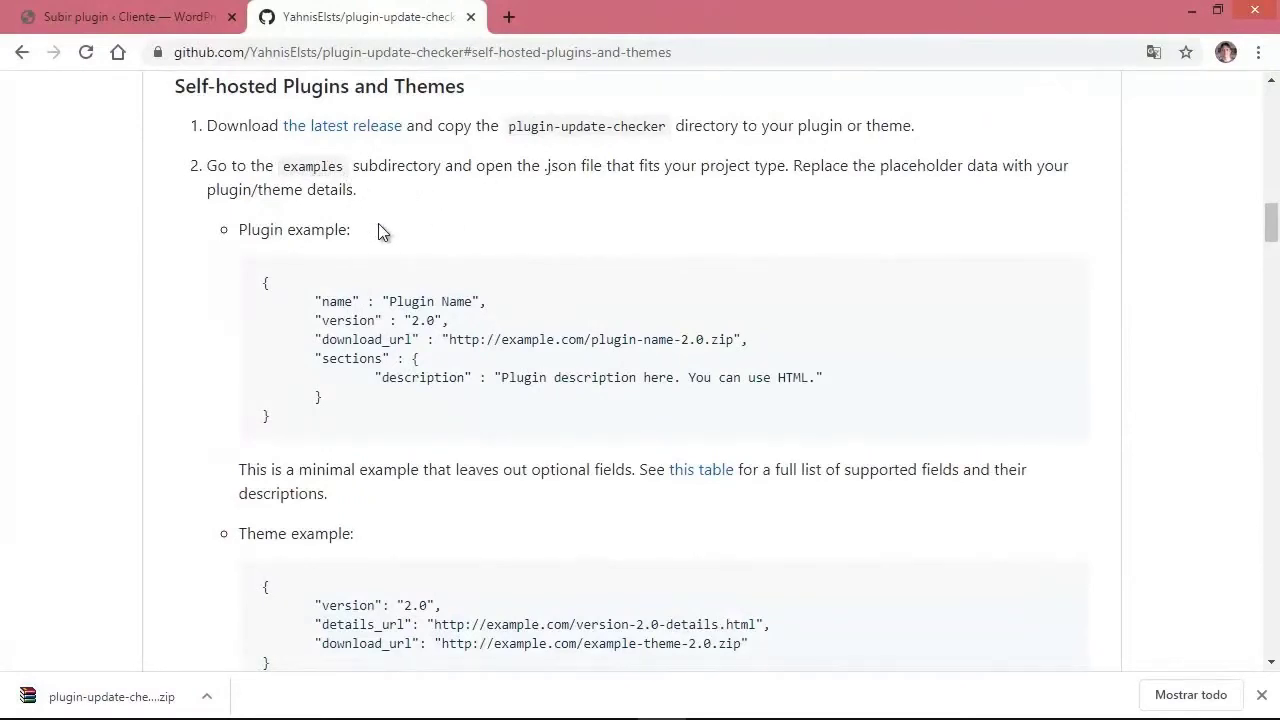
Read the self-hosted setup instructions covering the plugin JSON example and where to upload the JSON file.
scroll(379, 224, "down", 1)
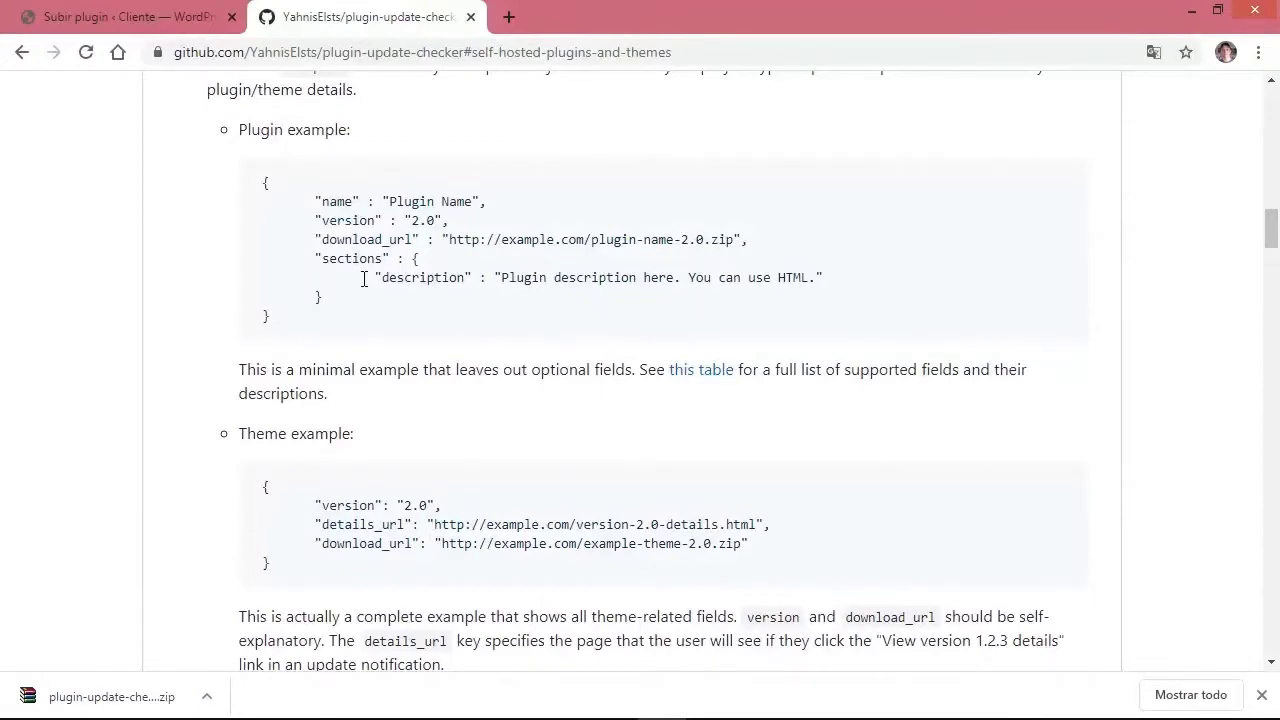
scroll(371, 243, "down", 4)
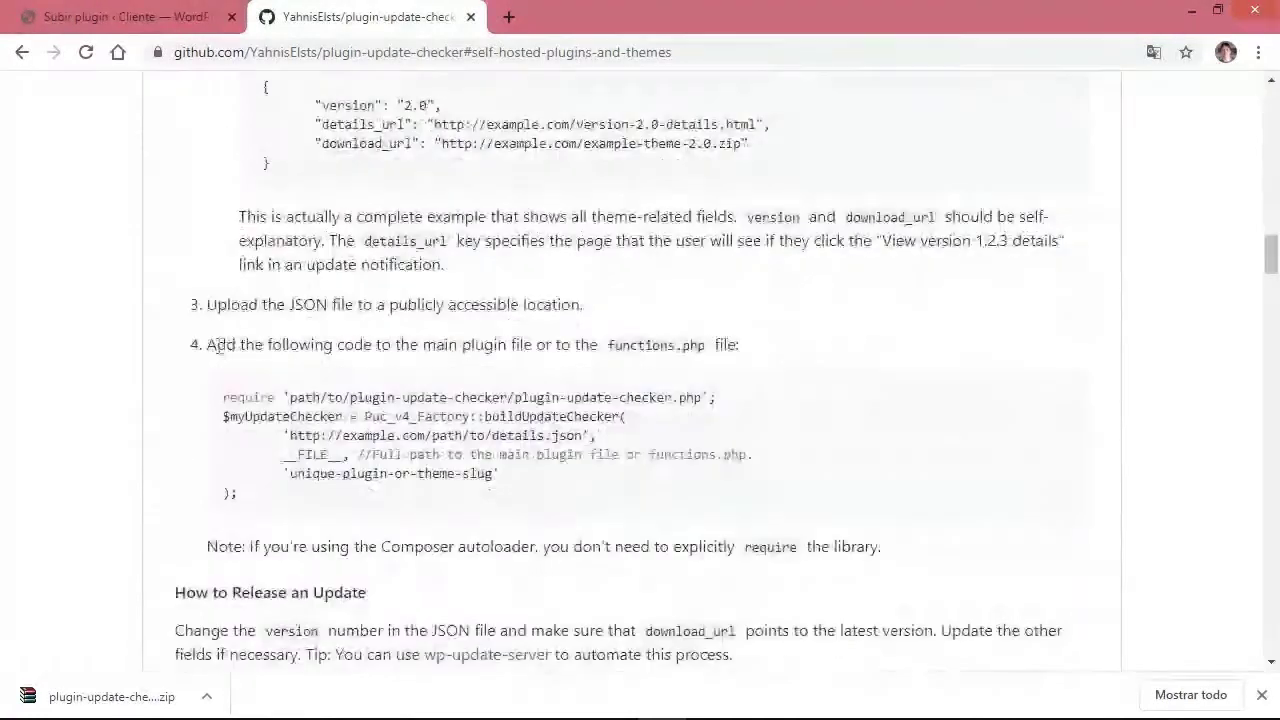
left_click_drag(216, 305, 599, 309)
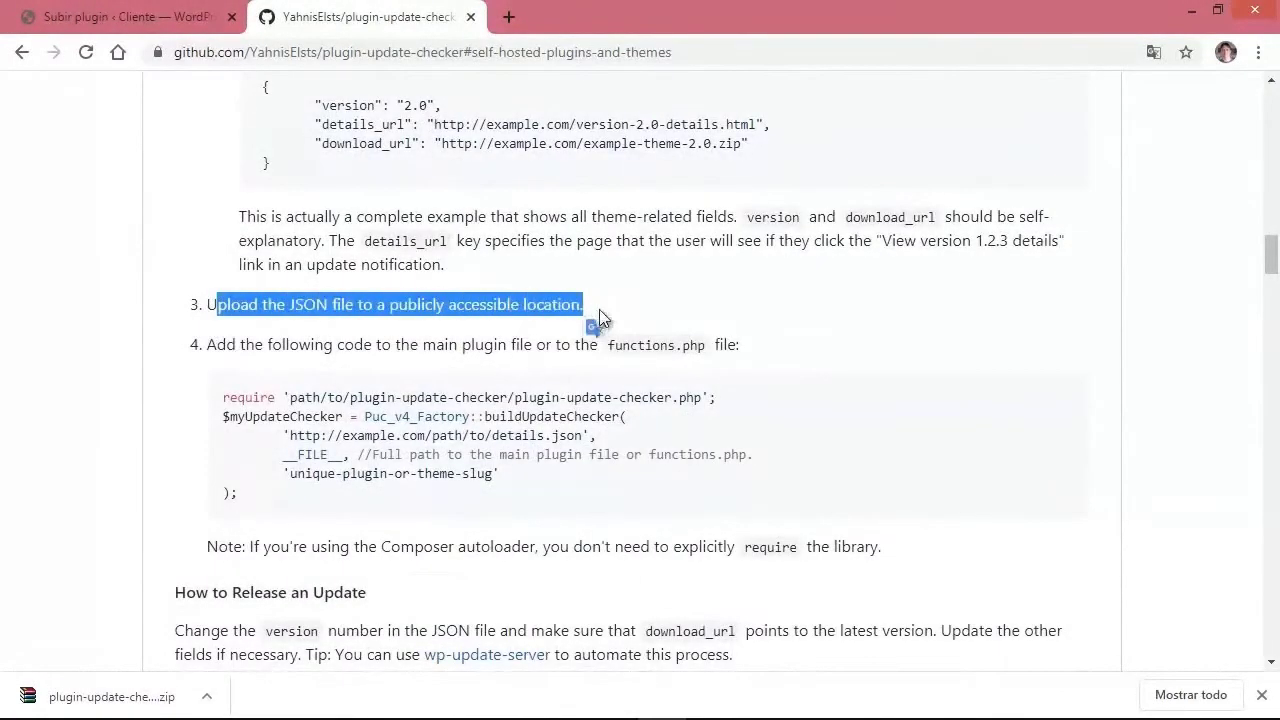
left_click(609, 300)
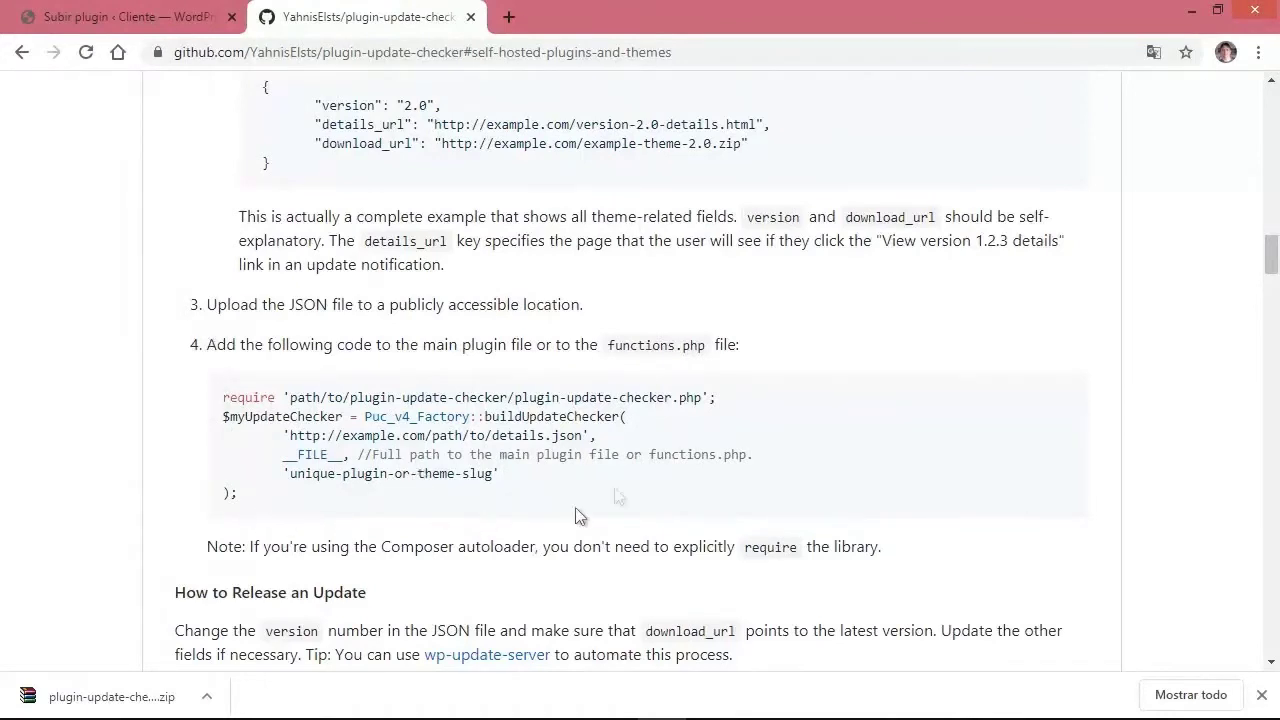
Copy the step 4 code snippet that requires plugin-update-checker.php and builds the update checker.
left_click_drag(232, 480, 222, 397)
right_click(288, 404)
left_click(300, 414)
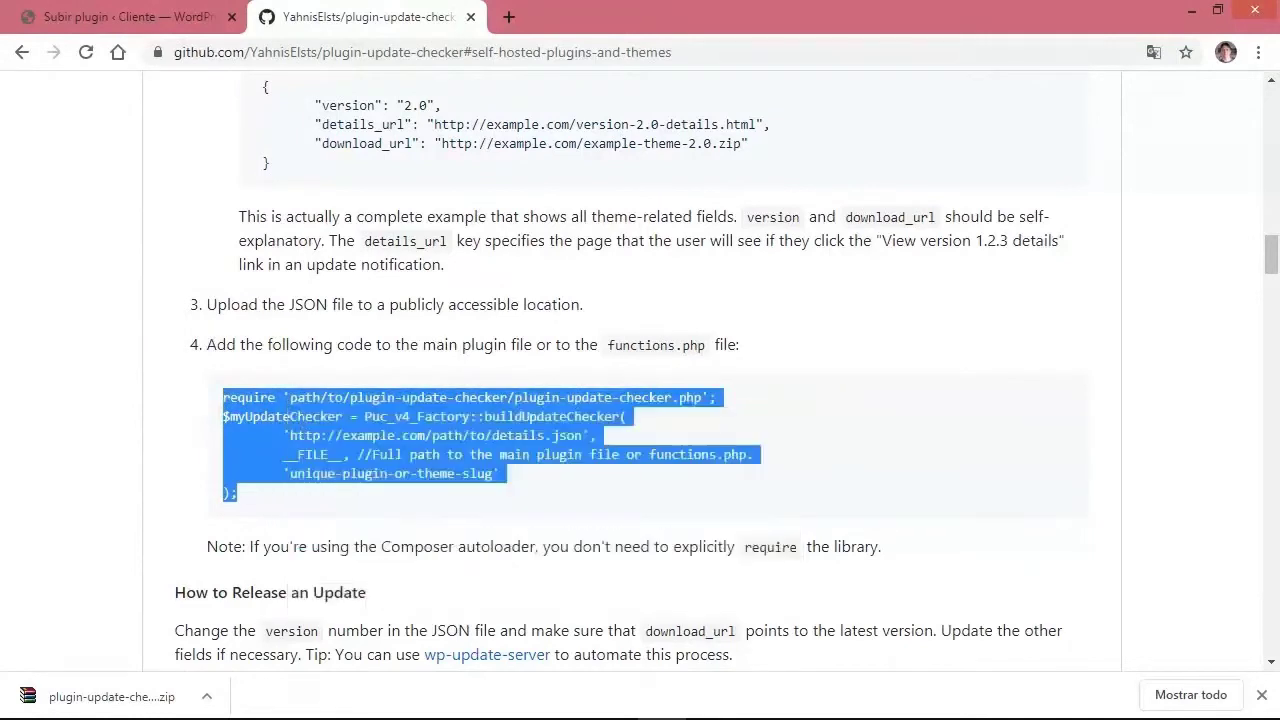
left_click(315, 490)
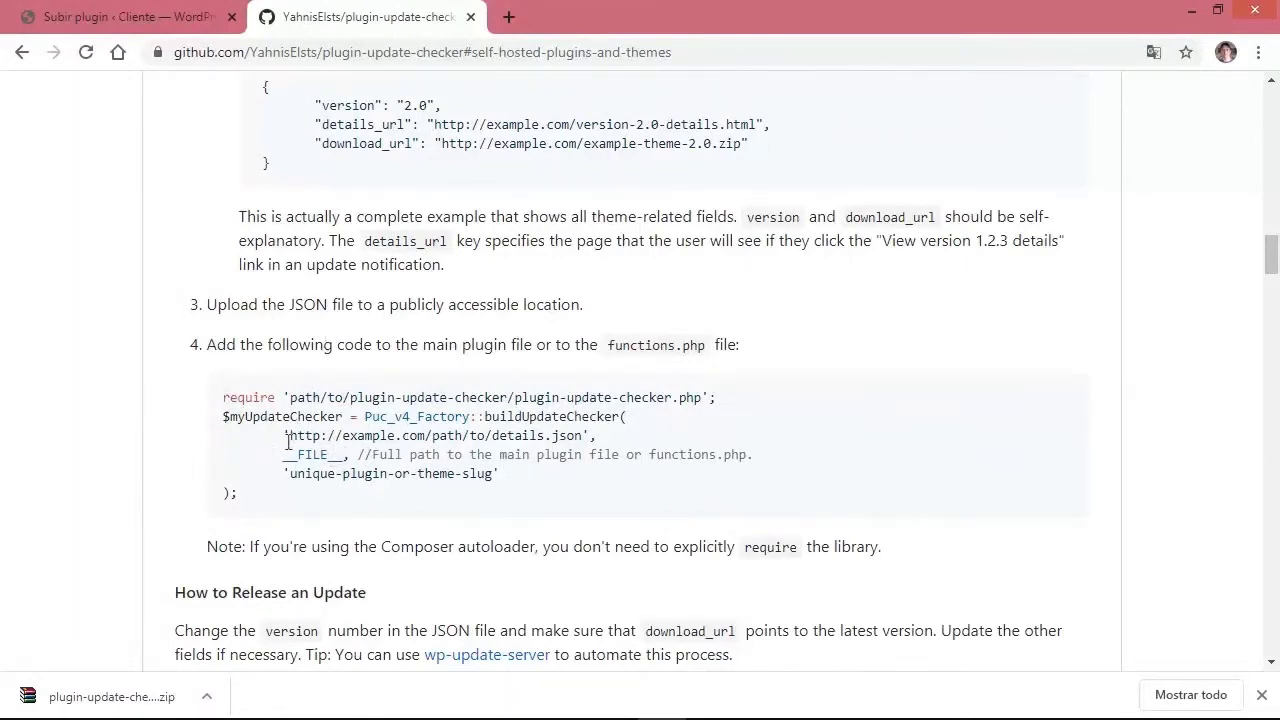
Open the downloaded plugin-update-checker-4.9.zip in WinRAR and minimise the browser to reach the desktop.
left_click(100, 697)
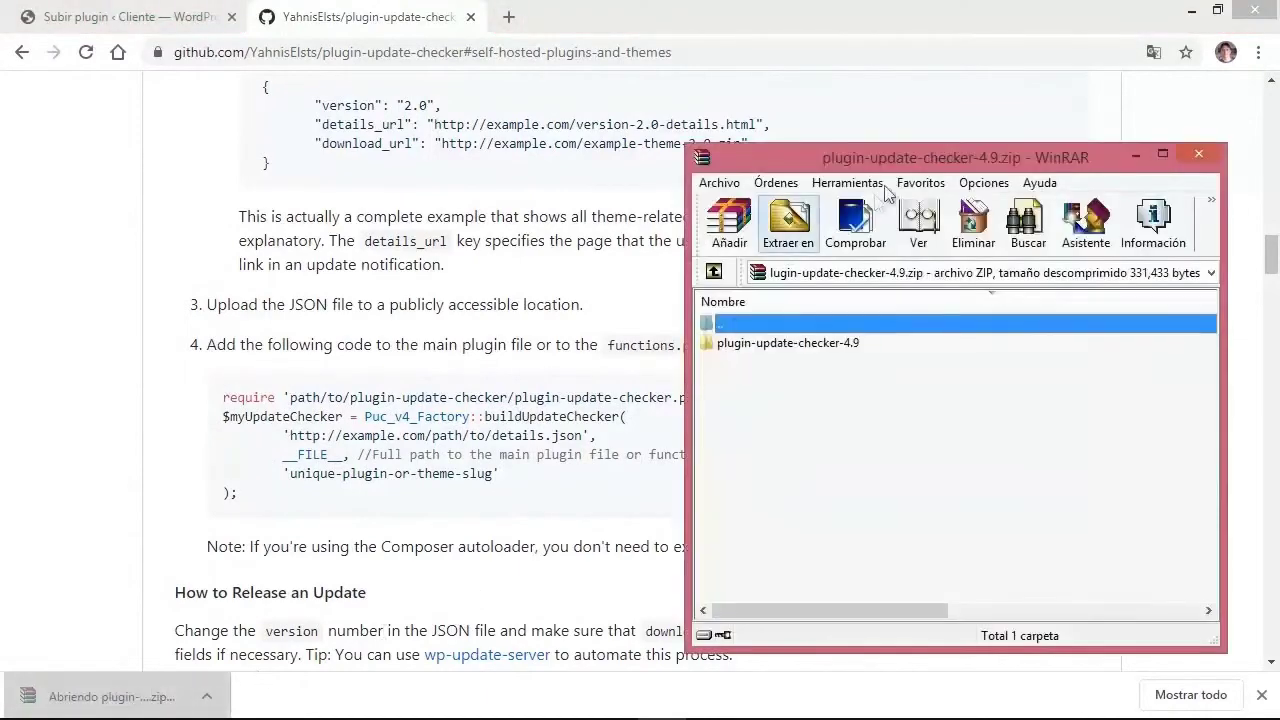
left_click_drag(893, 160, 875, 110)
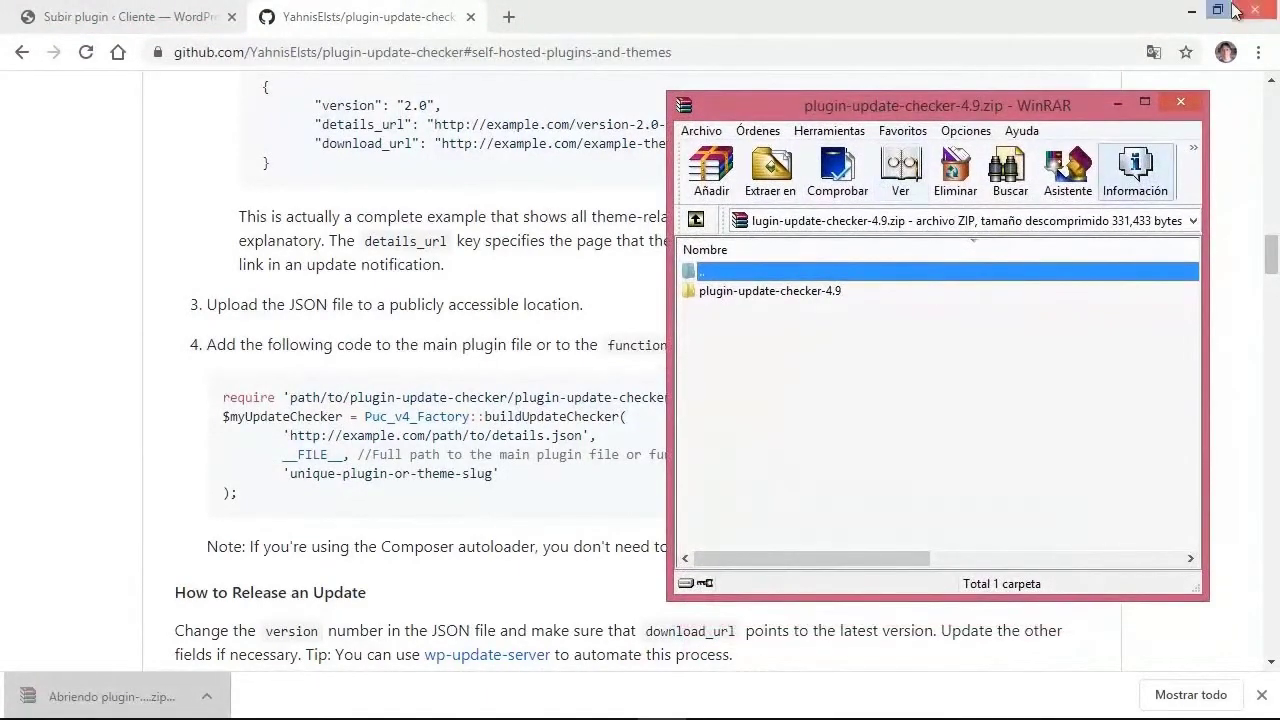
left_click(1197, 10)
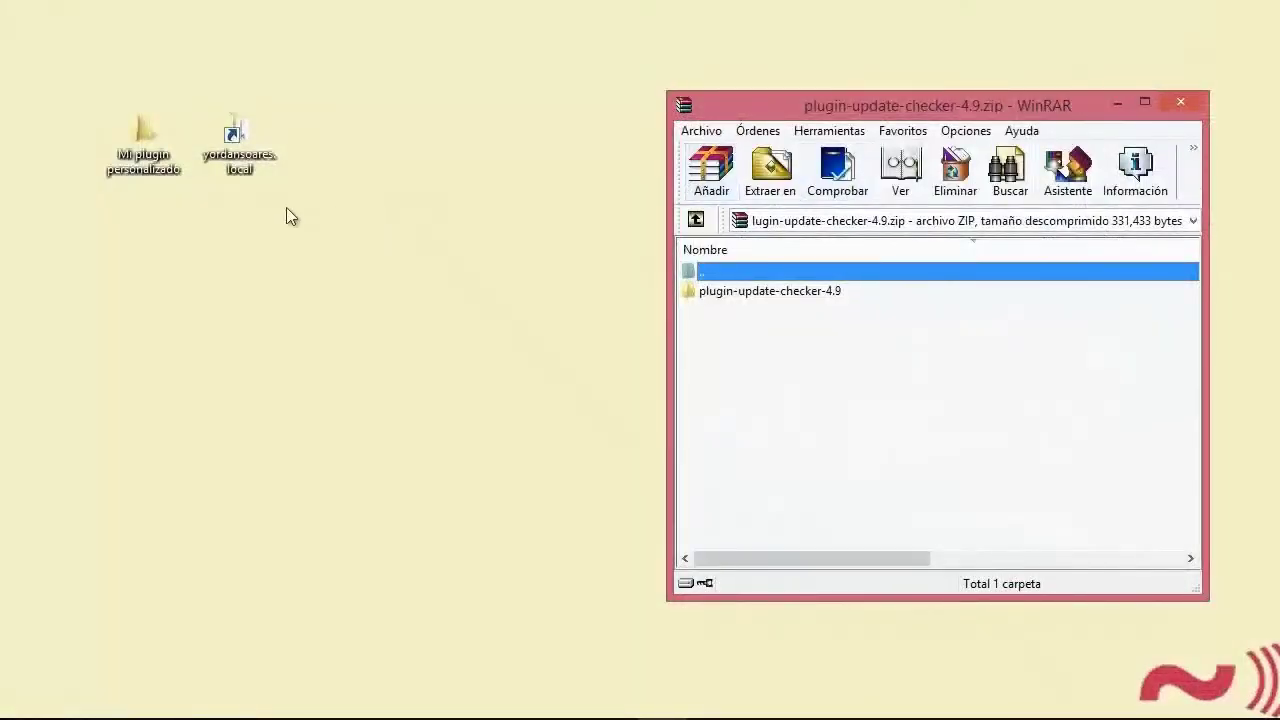
Extract the plugin-update-checker-4.9 folder from the archive into the hola-tio-simon folder inside Mi plugin personalizado.
double_click(130, 161)
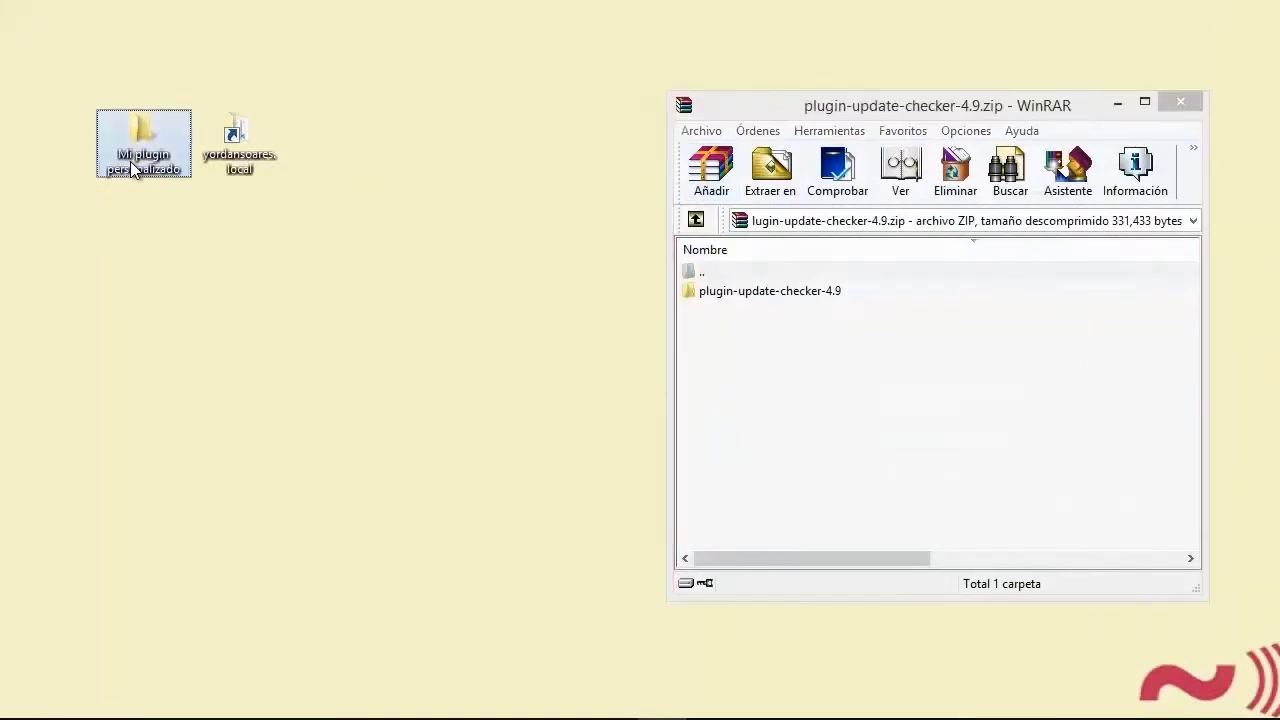
left_click_drag(592, 40, 308, 36)
left_click(223, 250)
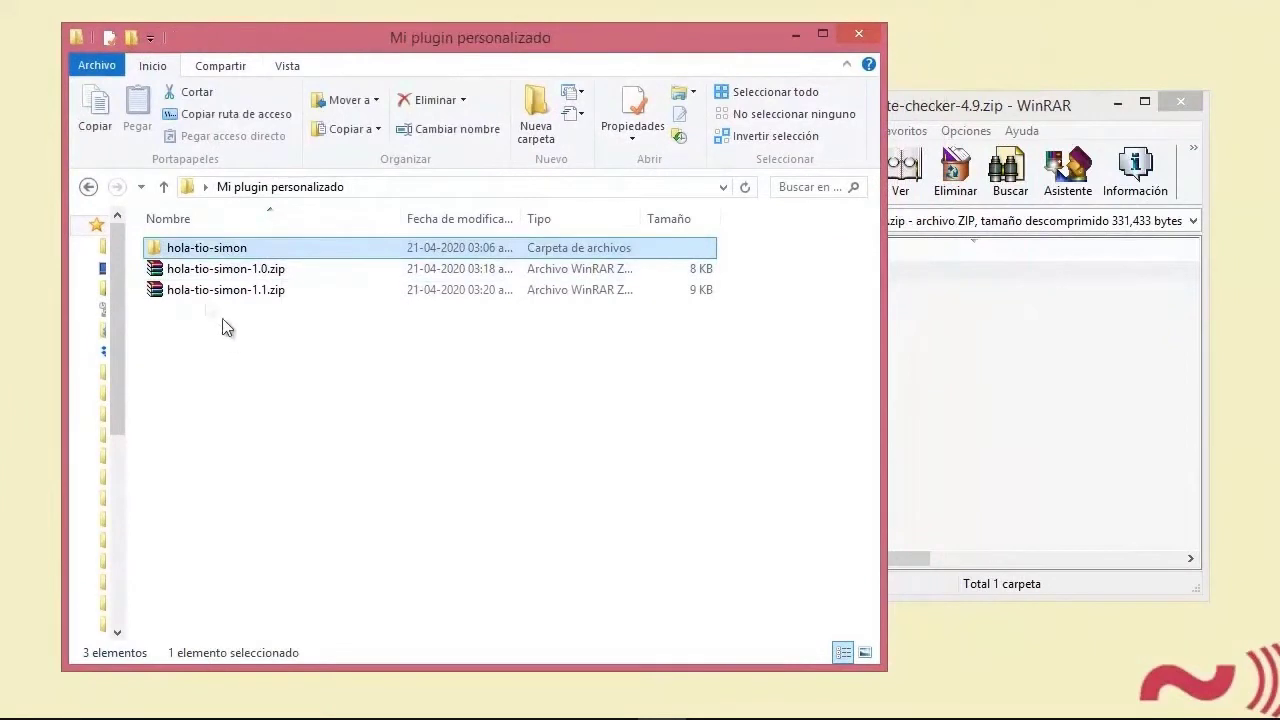
mouse_move(238, 263)
double_click(238, 252)
left_click(1111, 396)
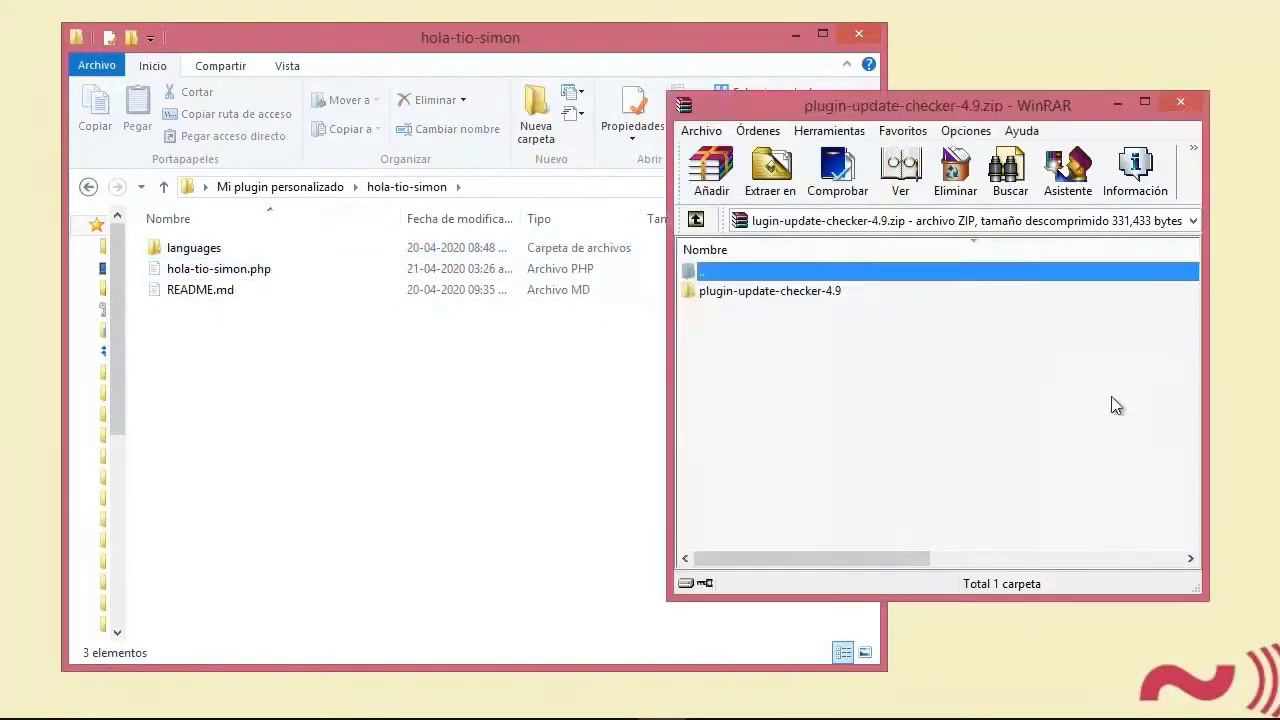
left_click_drag(746, 296, 413, 418)
left_click(1032, 336)
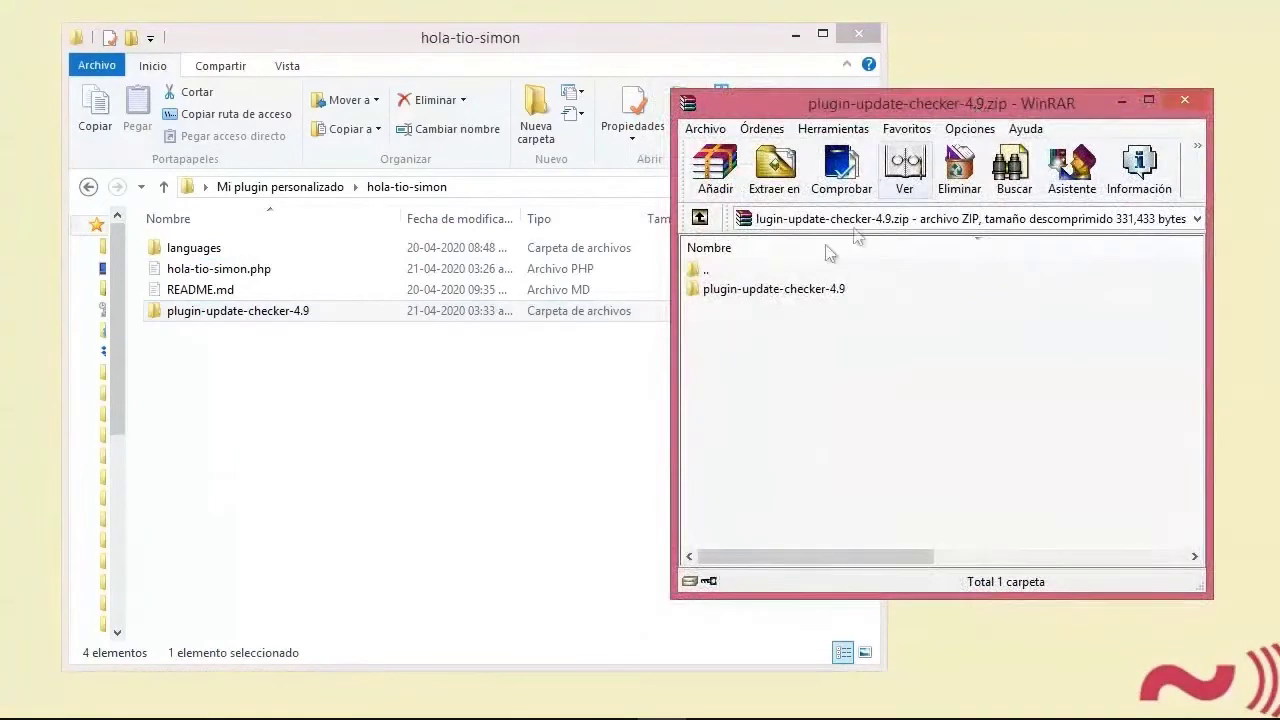
left_click(790, 298)
Rename the extracted plugin-update-checker-4.9 folder as plugin-update-checker.
left_click(292, 318)
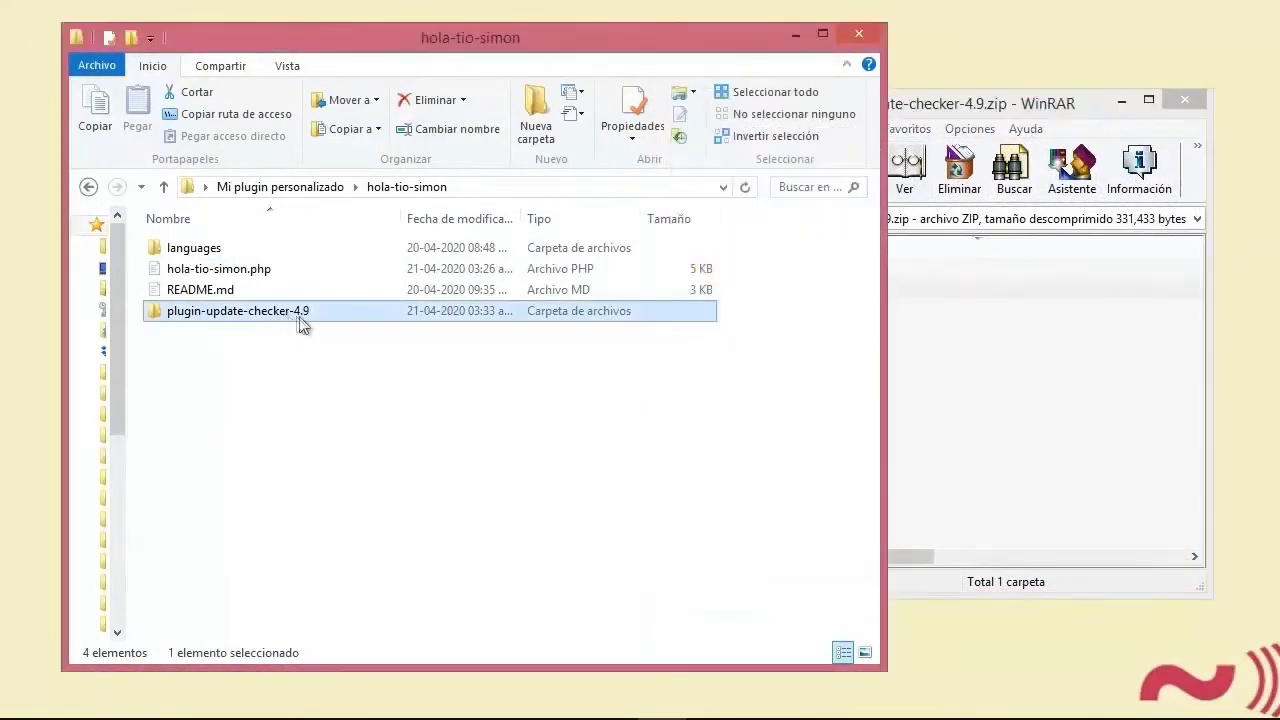
left_click(289, 312)
left_click_drag(289, 311, 332, 357)
key("BackSpace")
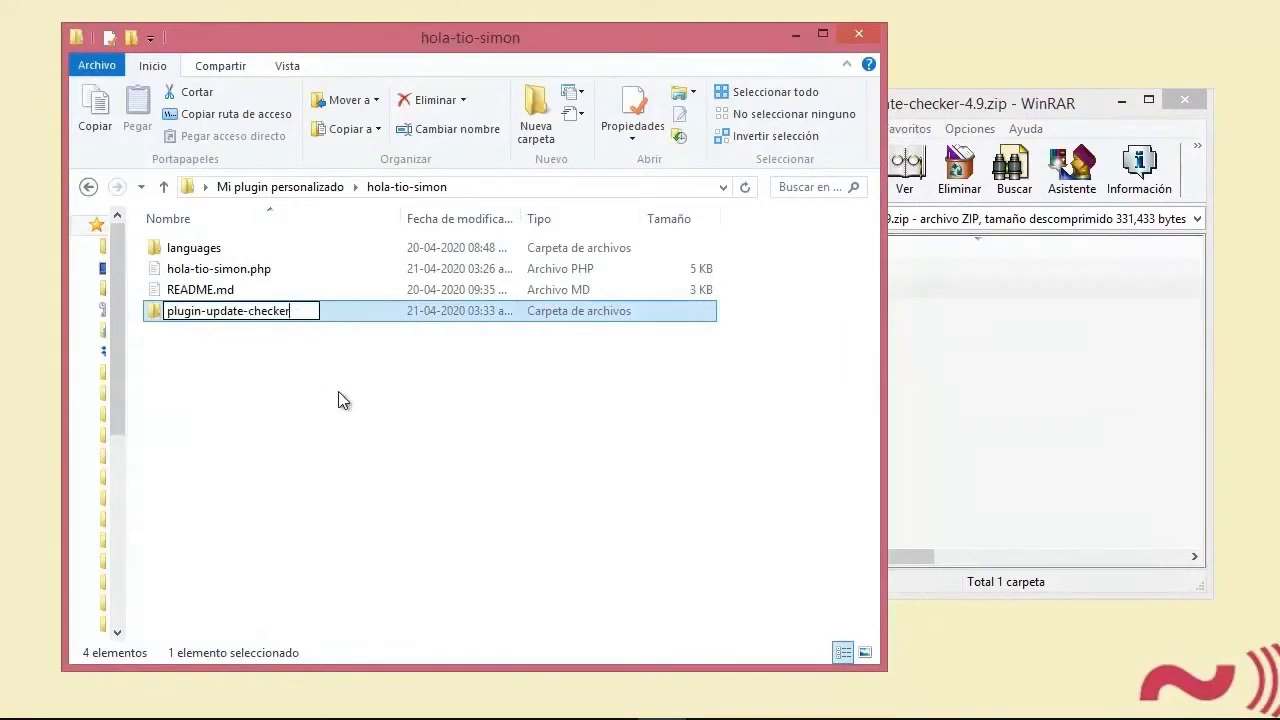
key("Return")
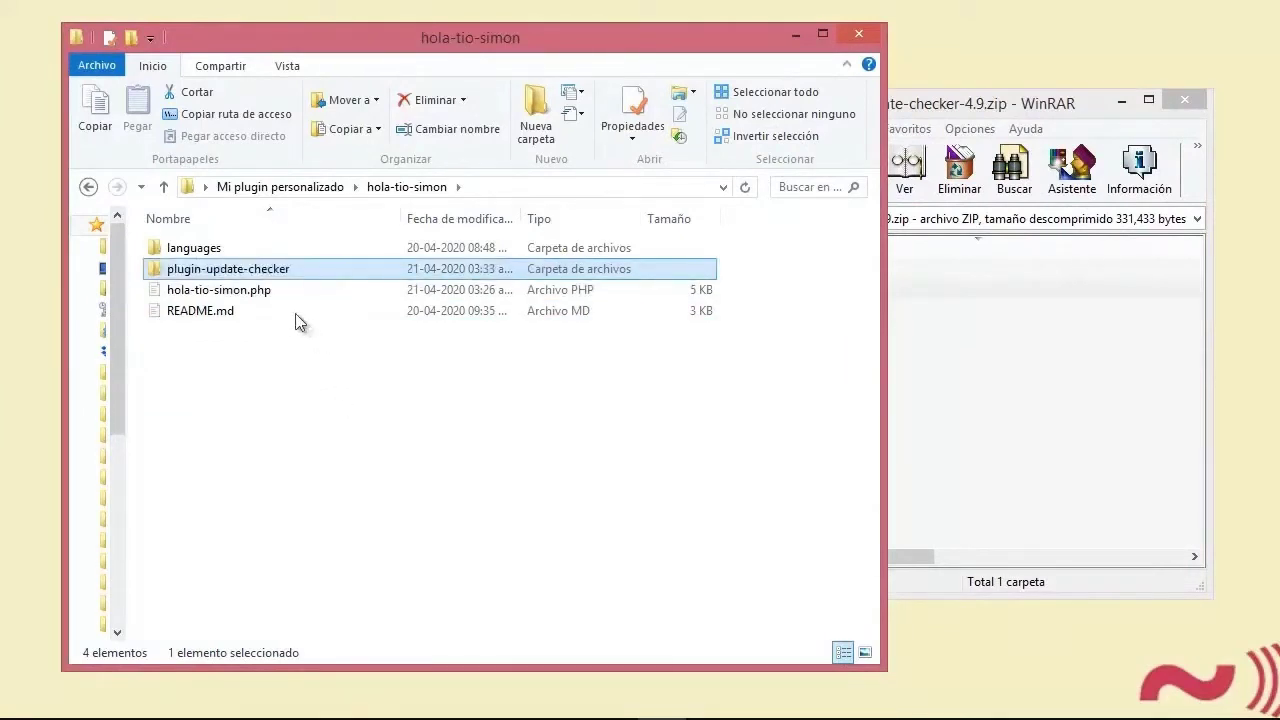
Look at the example JSON files in plugin-update-checker's examples subfolder and return to the hola-tio-simon folder.
double_click(229, 268)
left_click(203, 272)
double_click(202, 271)
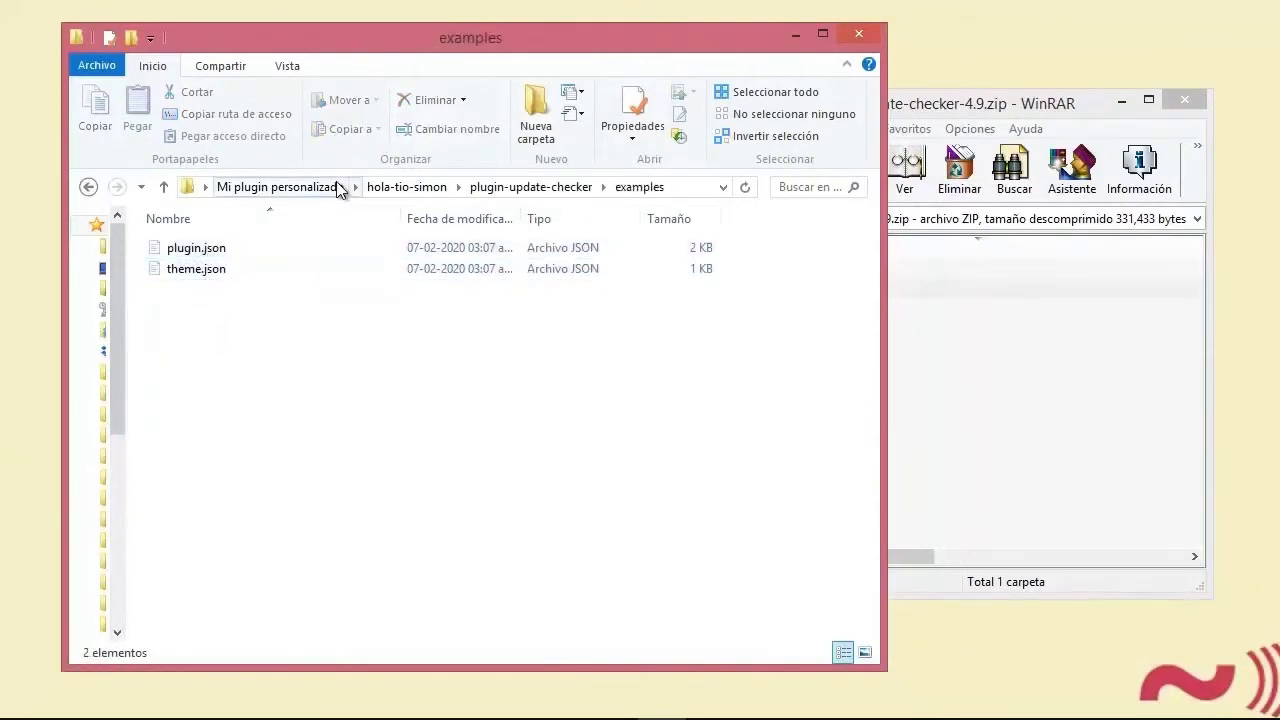
left_click(393, 190)
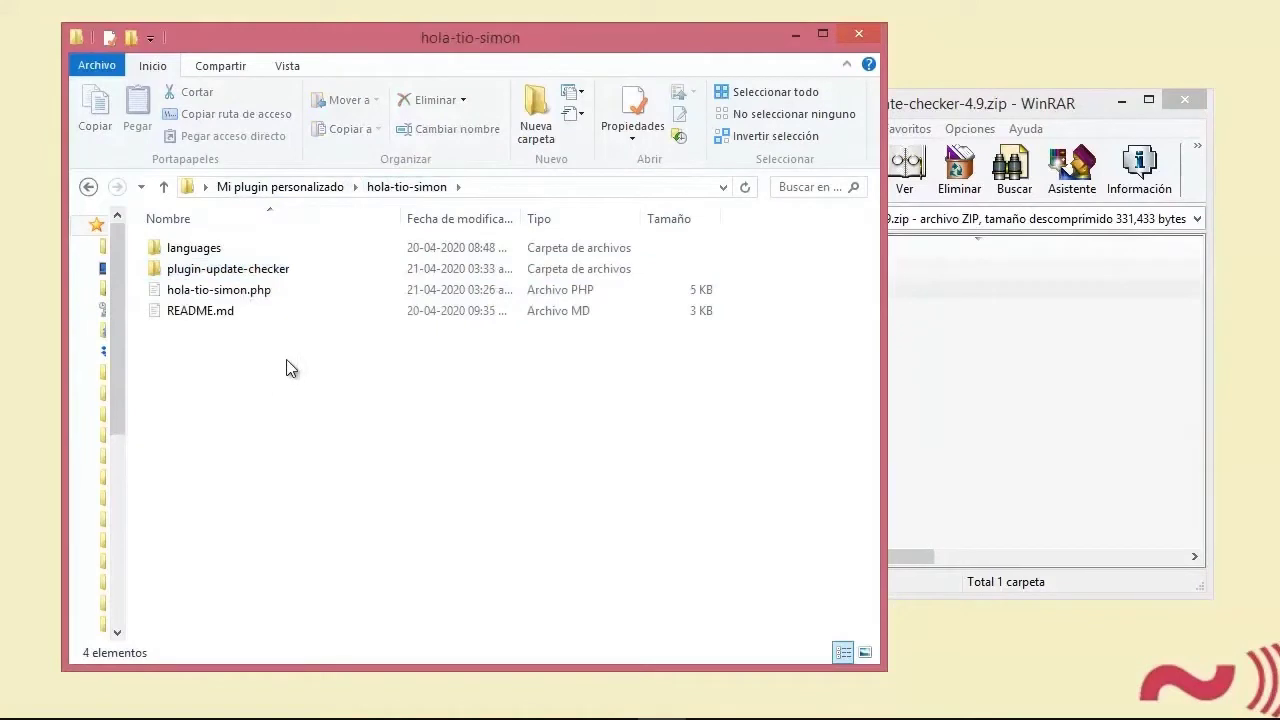
Open hola-tio-simon.php in Visual Studio Code and find the area between the plugin header and the first function.
left_click(217, 333)
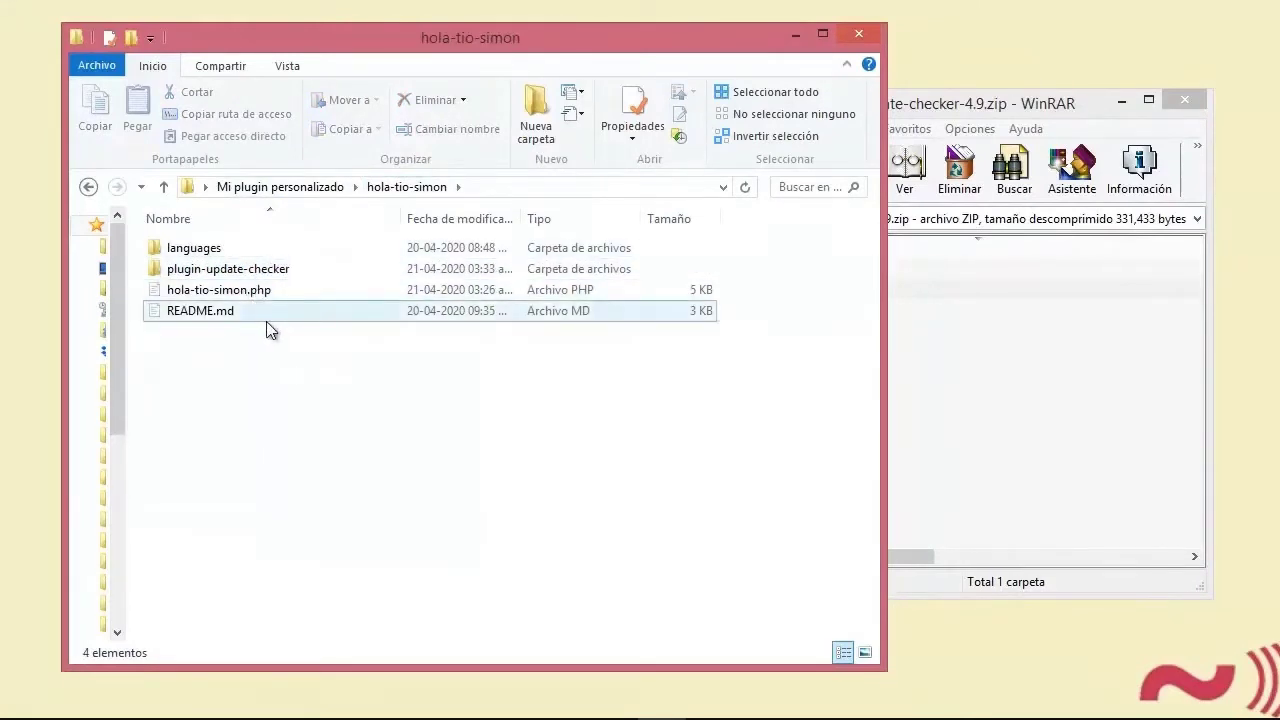
left_click(261, 291)
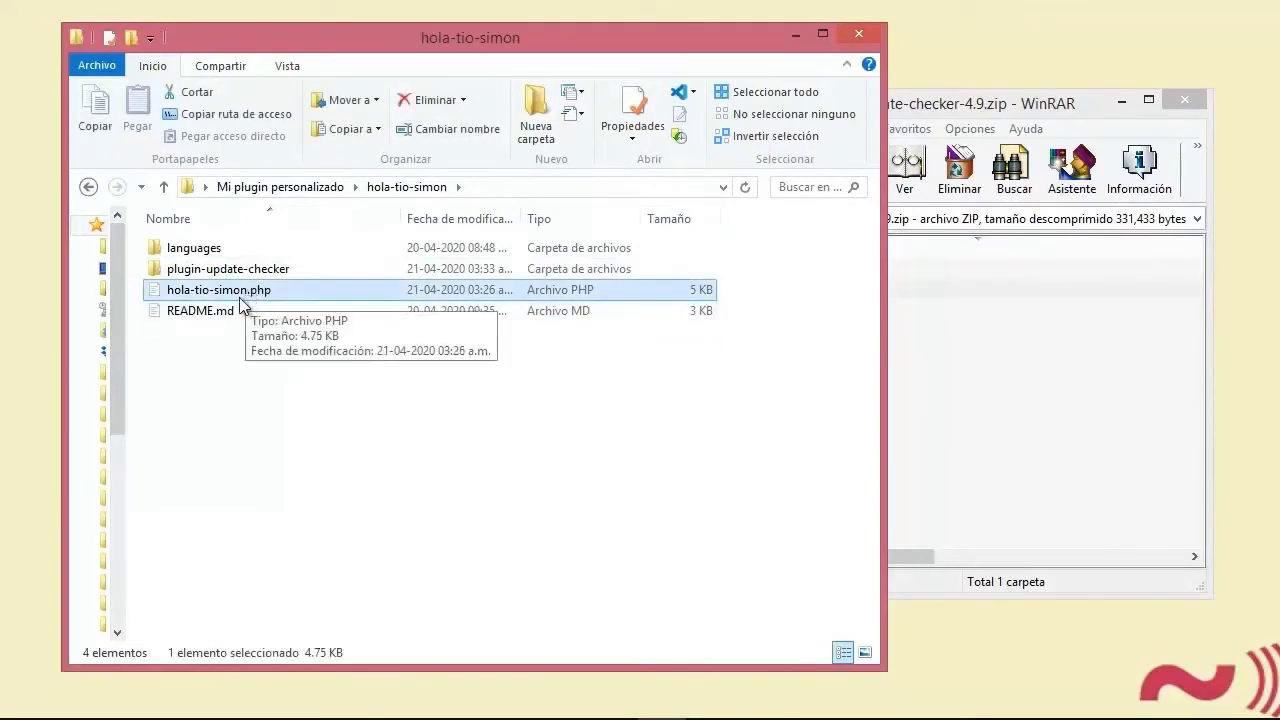
double_click(252, 290)
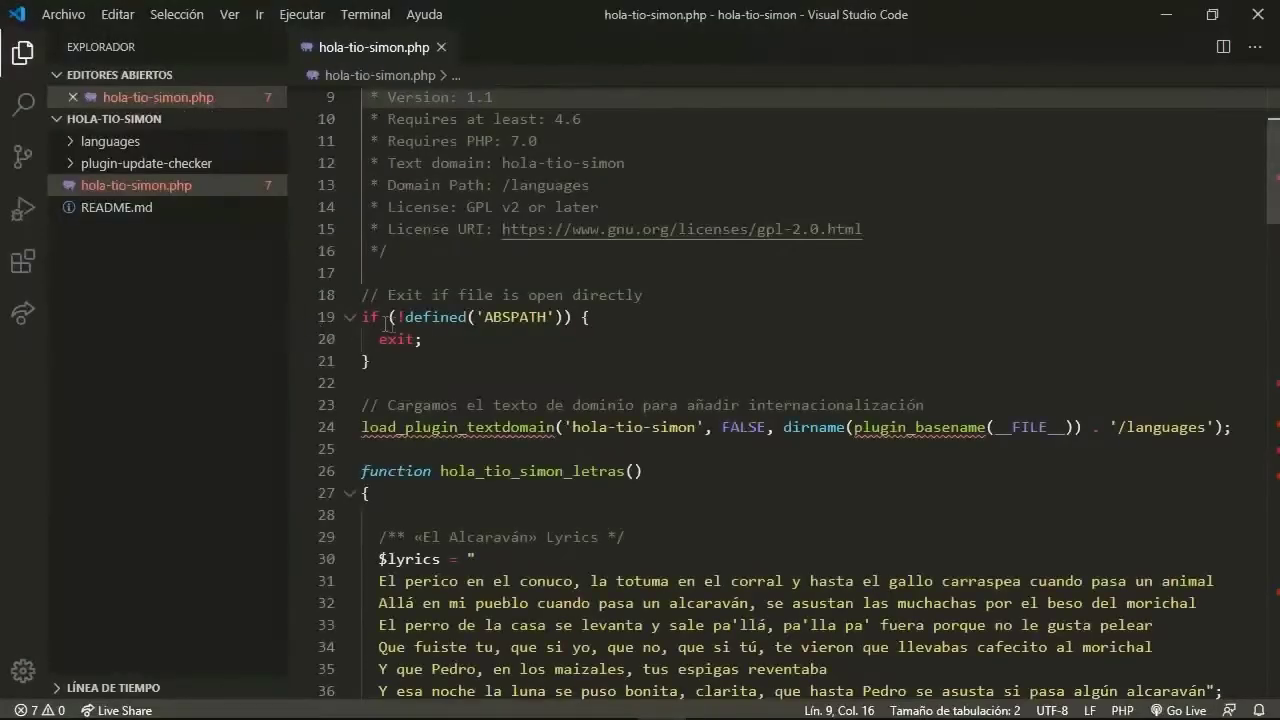
scroll(468, 350, "down", 2)
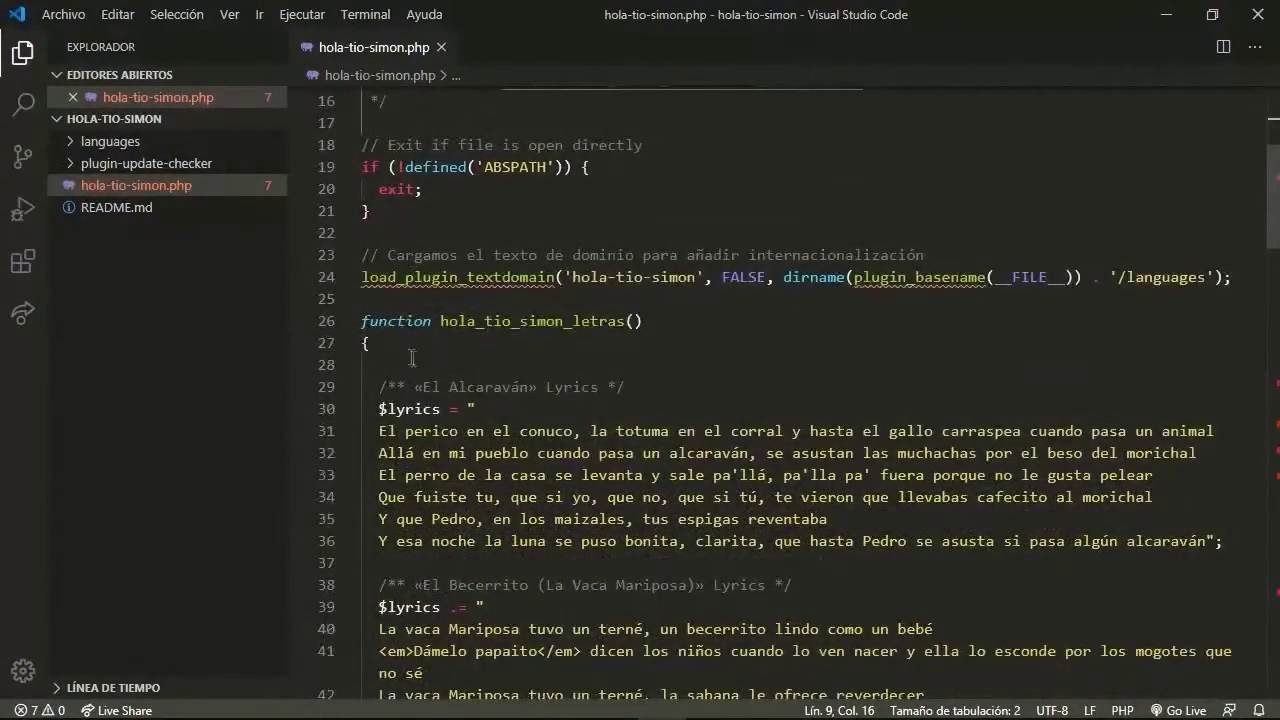
scroll(411, 357, "up", 2)
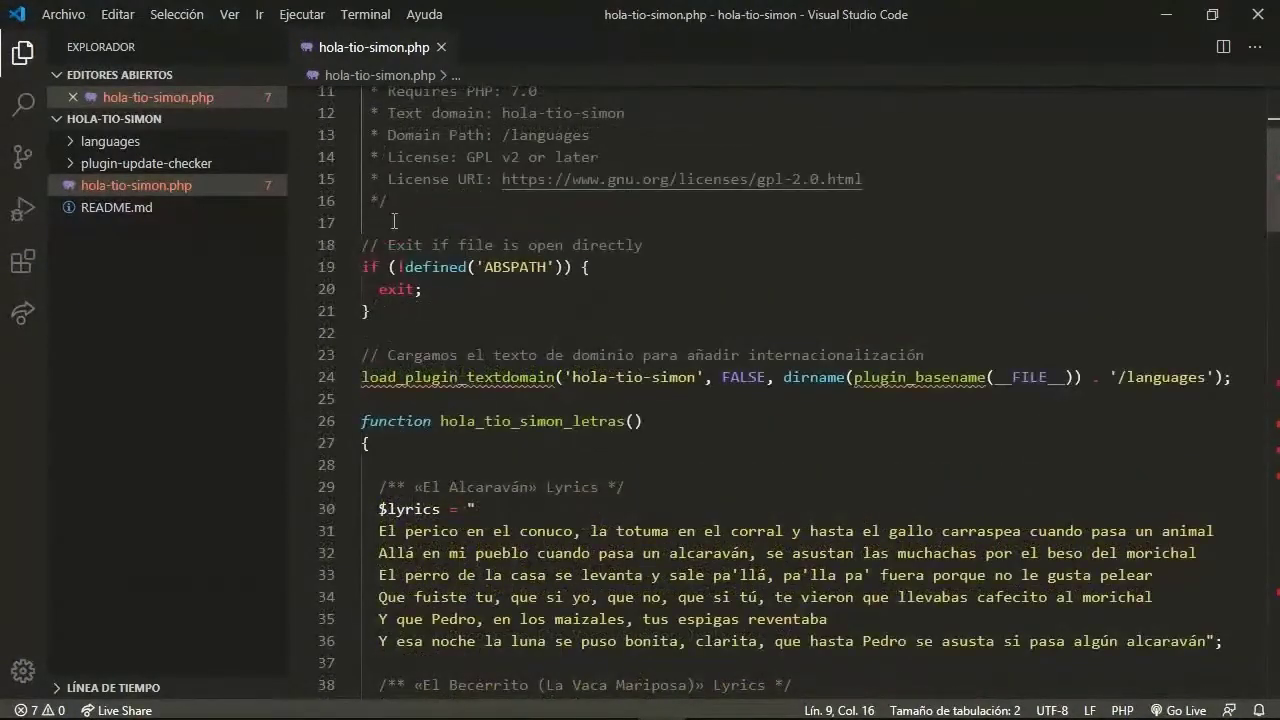
Paste the copied plugin-update-checker snippet on a new line below the ABSPATH exit check in hola-tio-simon.php.
left_click(395, 310)
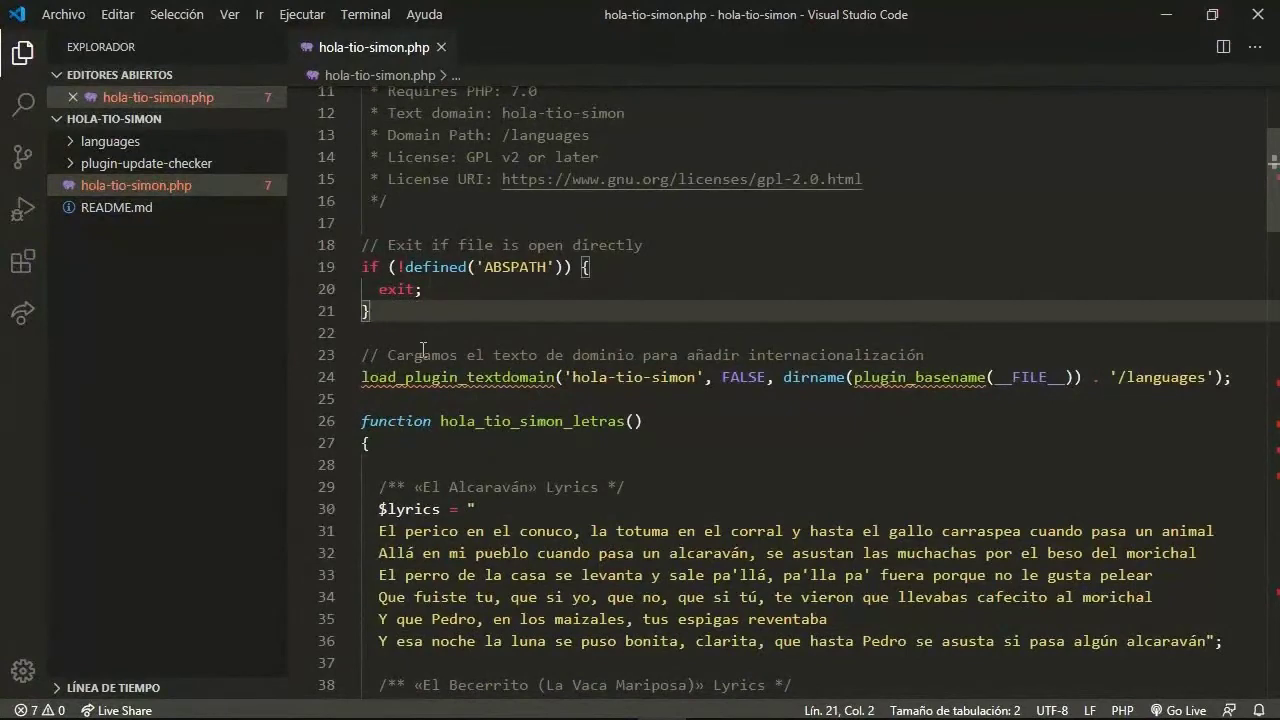
key("Return")
key("Return")
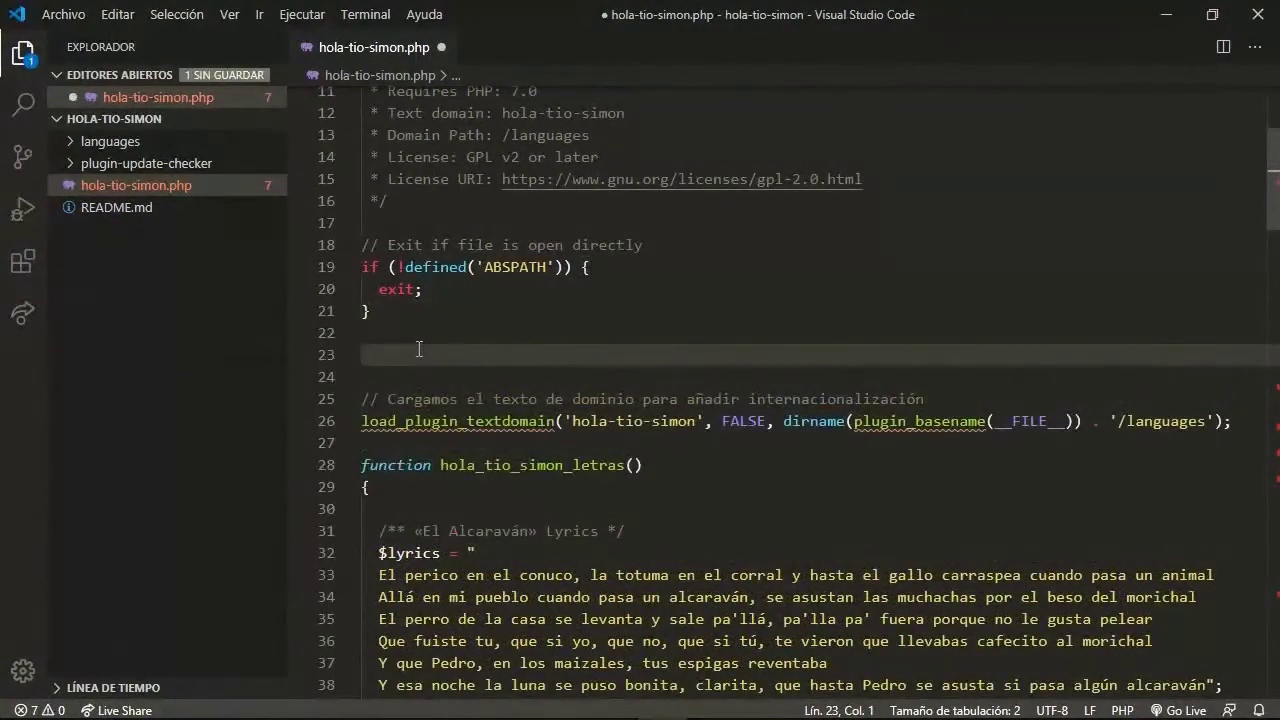
right_click(419, 353)
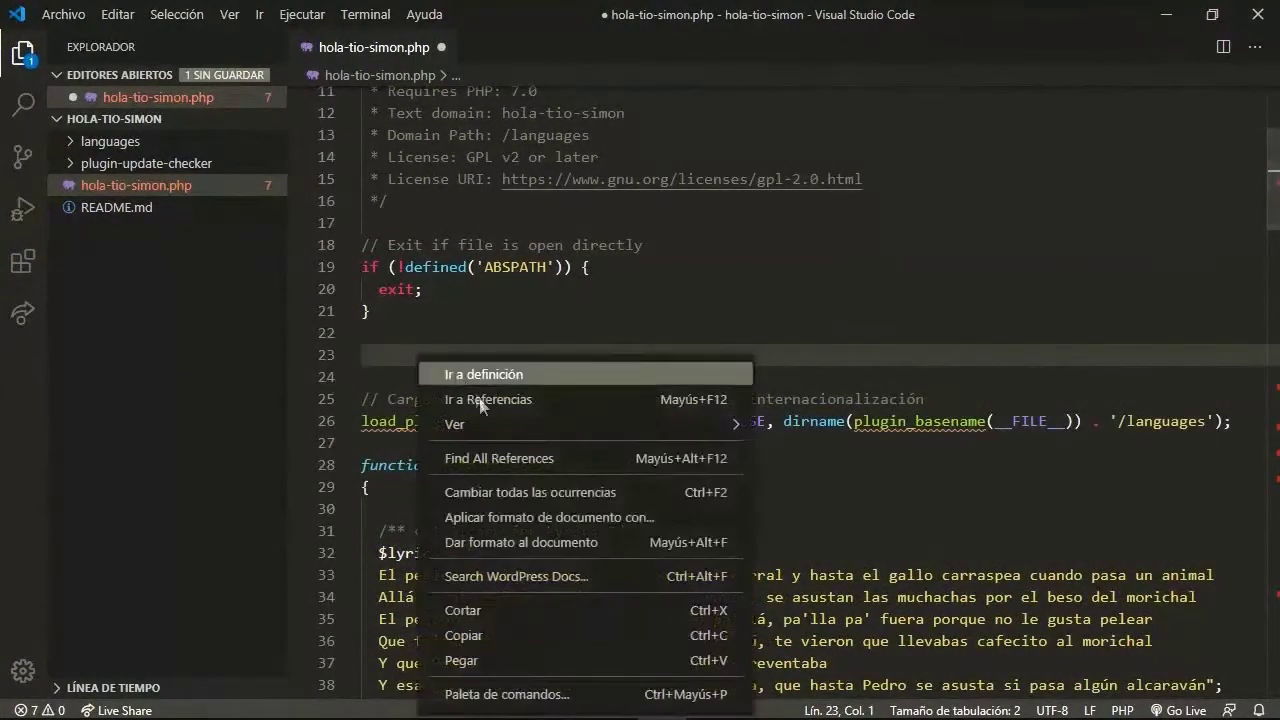
left_click(461, 660)
scroll(588, 494, "down", 1)
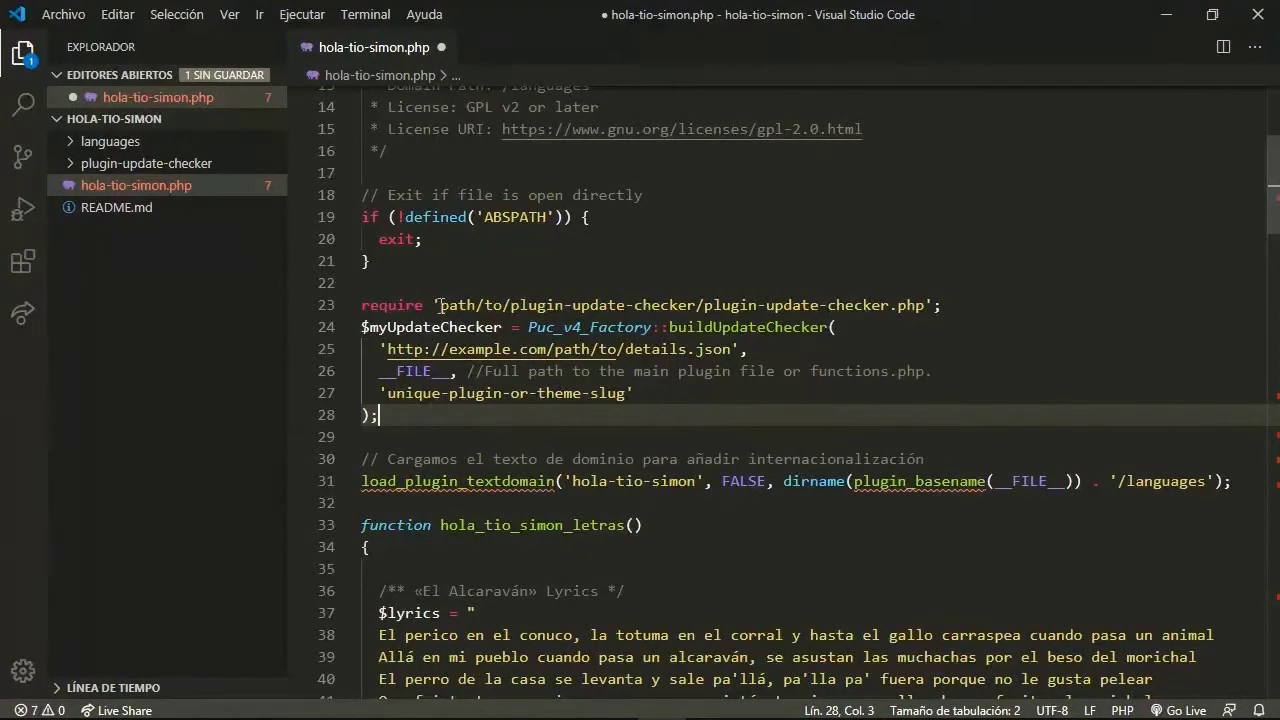
Remove path/to/ from the require path and compare the remaining path with the contents of the plugin-update-checker folder.
left_click_drag(928, 305, 704, 305)
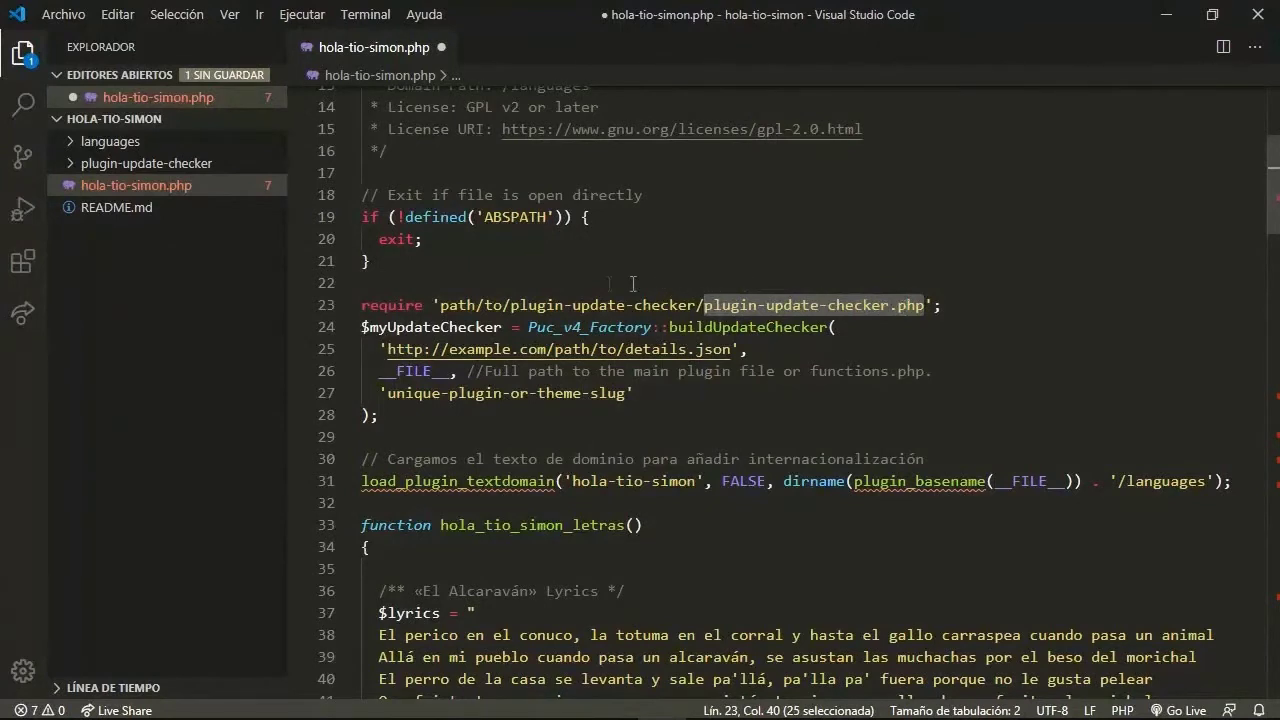
left_click_drag(441, 305, 511, 305)
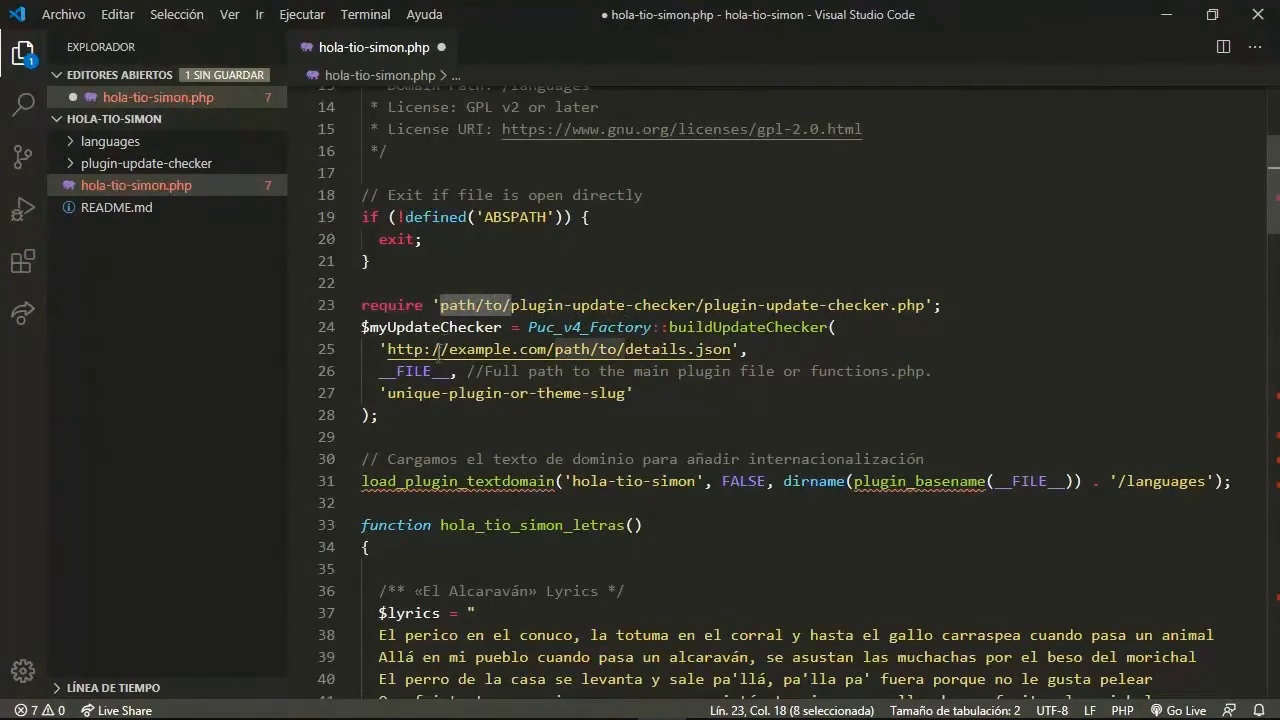
mouse_move(440, 371)
key("BackSpace")
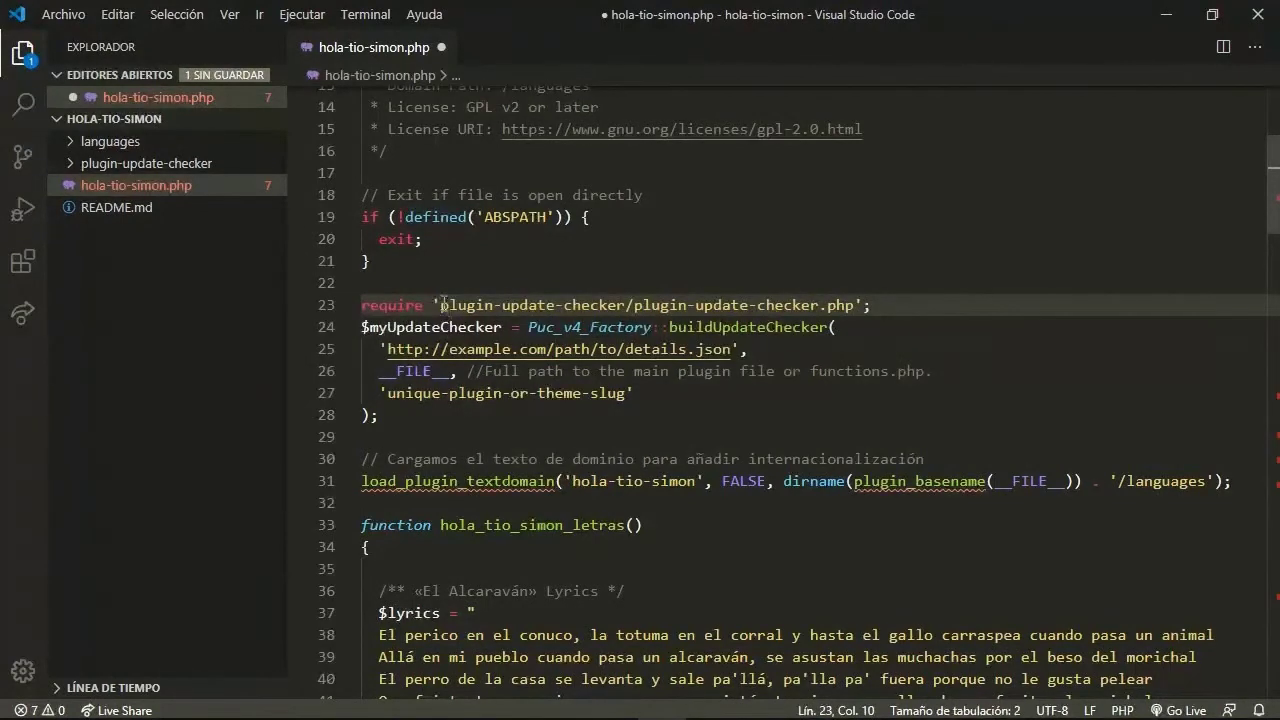
left_click_drag(440, 305, 845, 303)
left_click(846, 303)
left_click(66, 166)
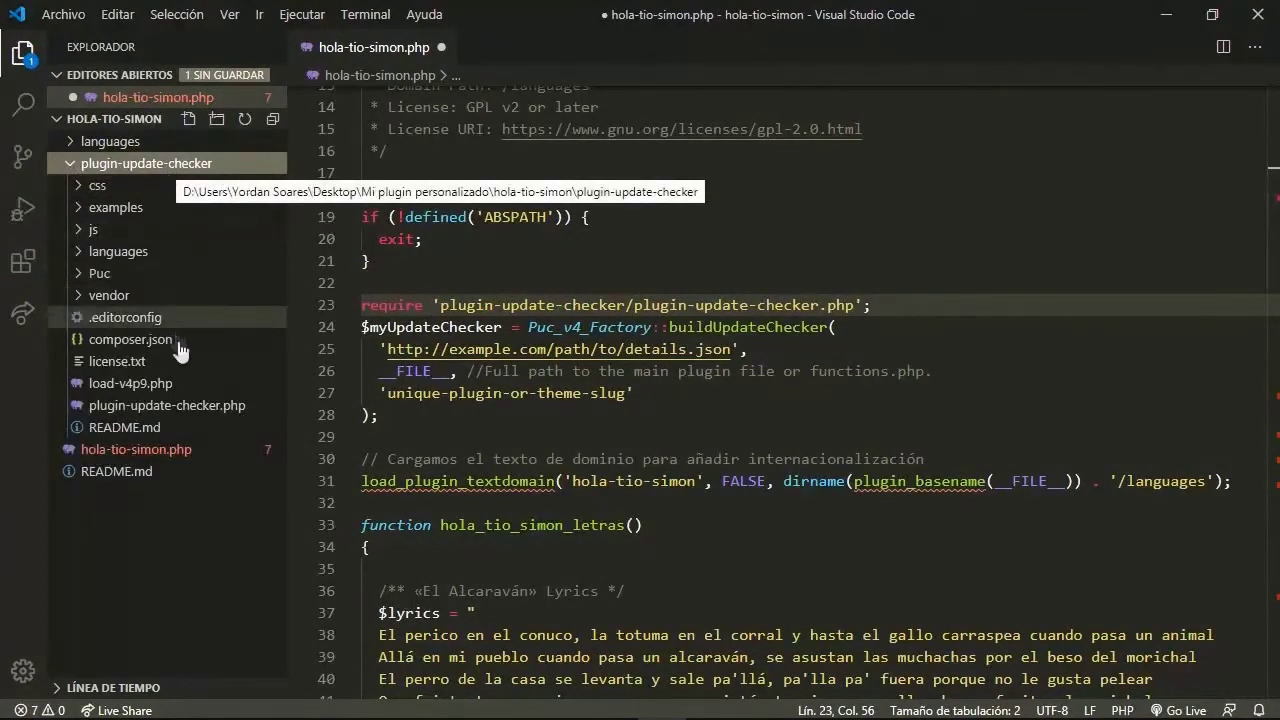
left_click(71, 170)
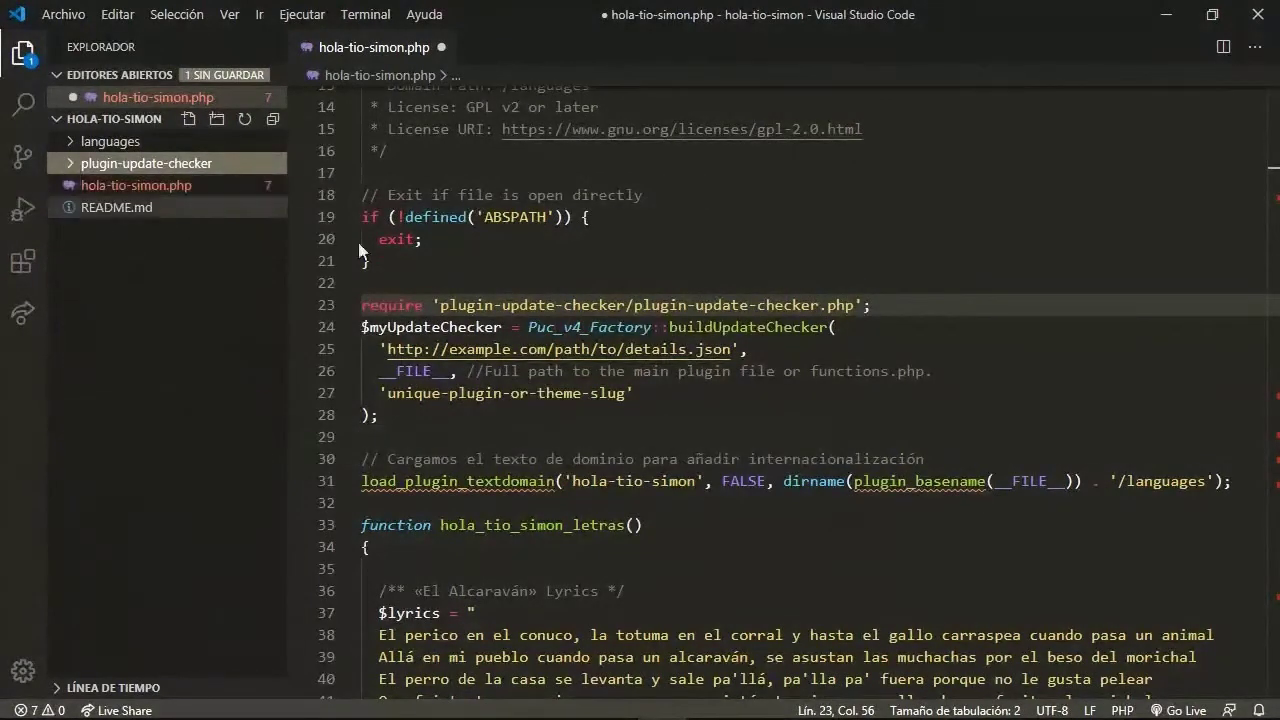
left_click(432, 305)
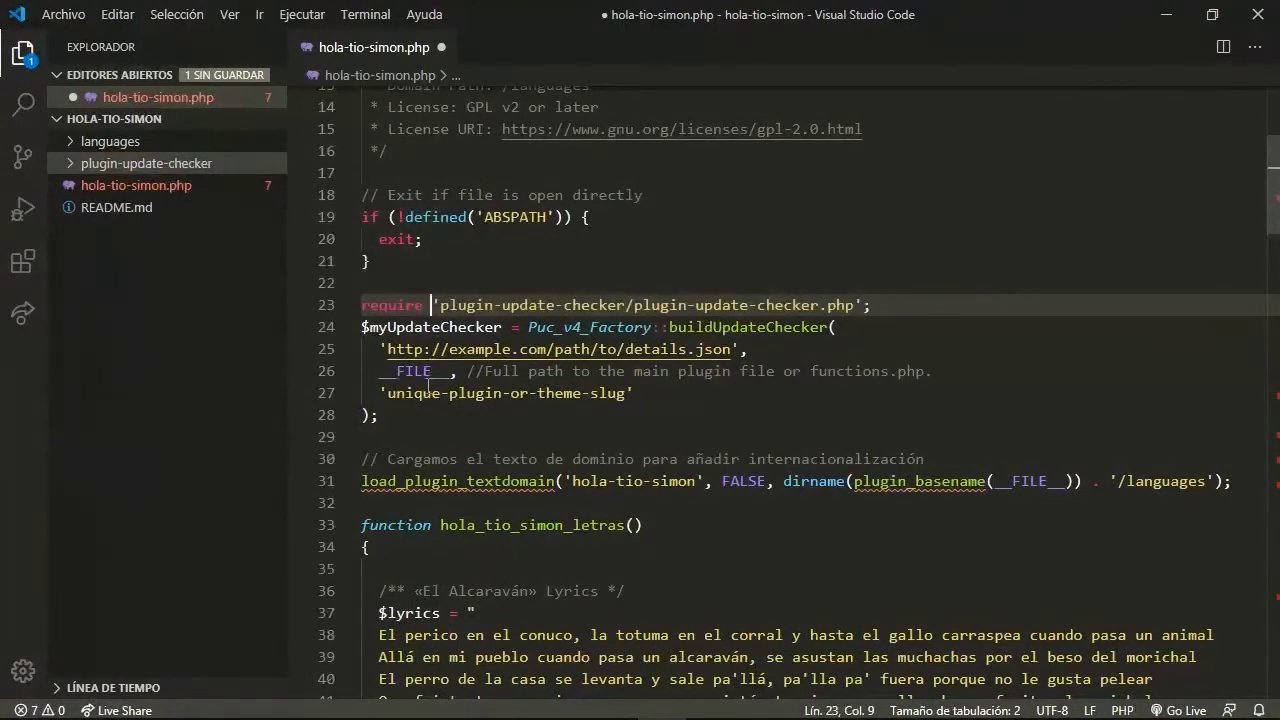
Point the buildUpdateChecker URL to plugins/hola-tio-simon.json on the author's .local site and save the file.
left_click_drag(387, 349, 733, 346)
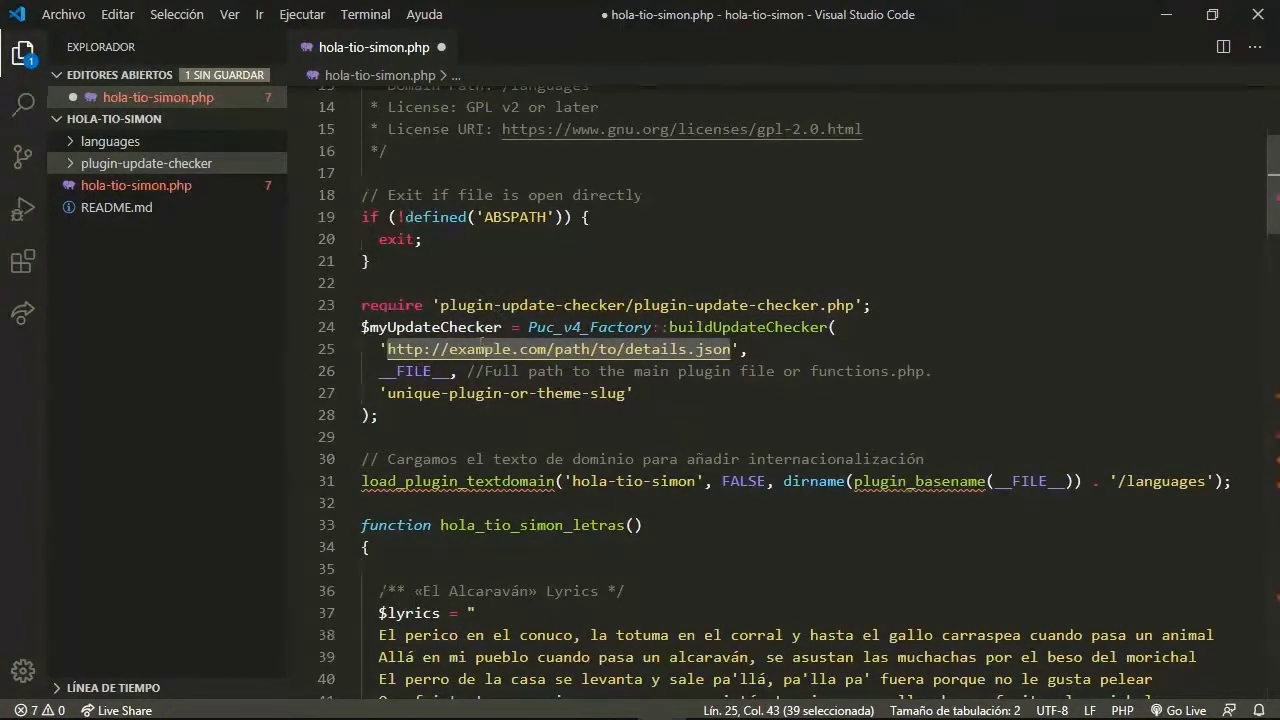
left_click_drag(449, 349, 689, 357)
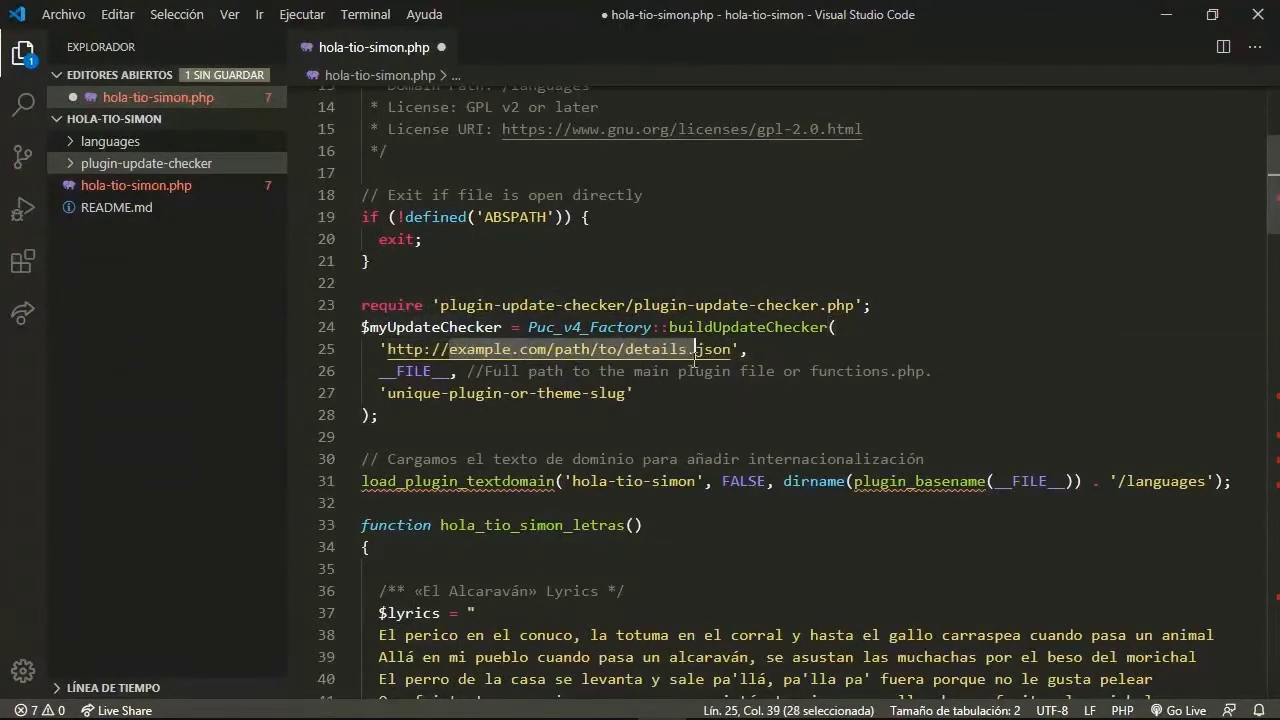
key("BackSpace")
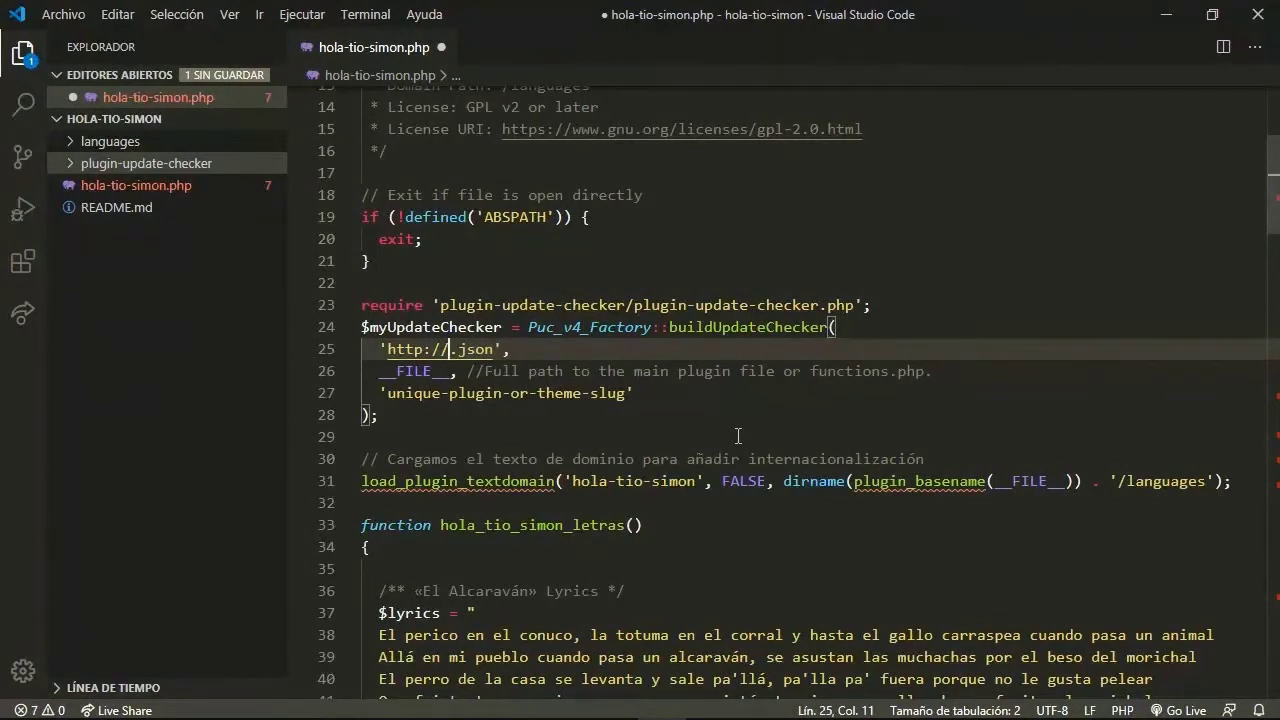
type("yordansoare")
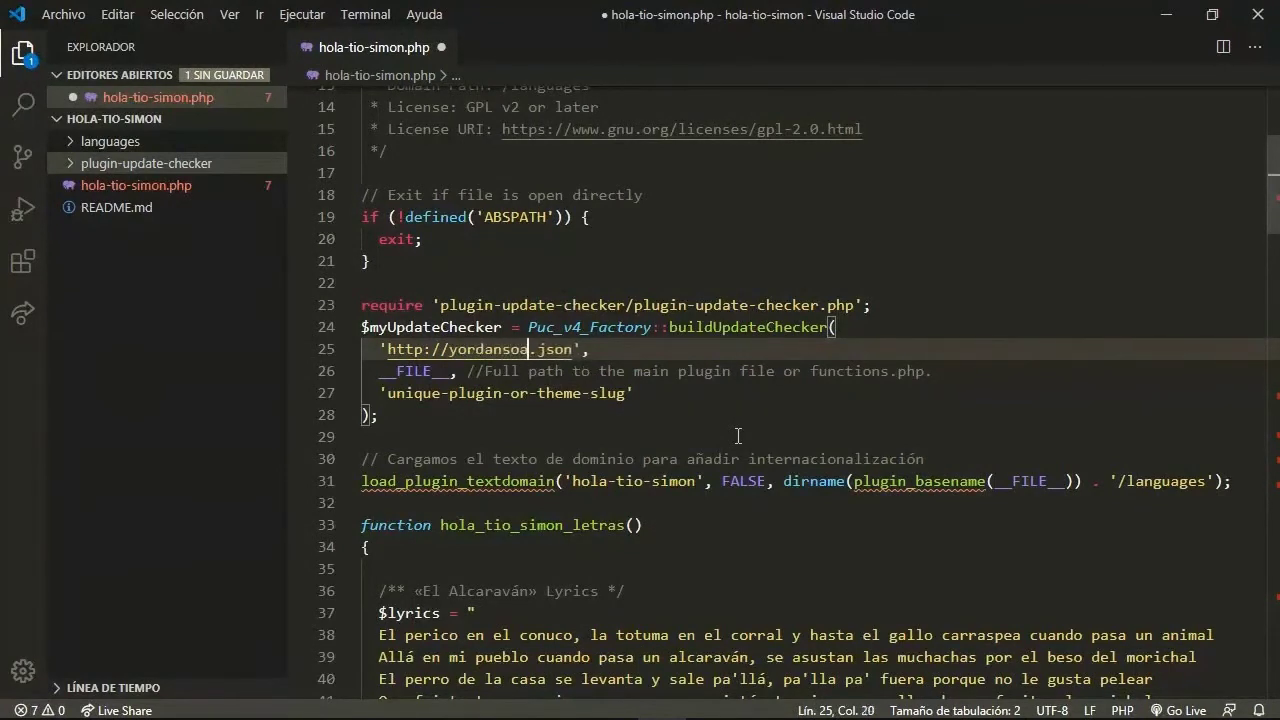
type("s.local/")
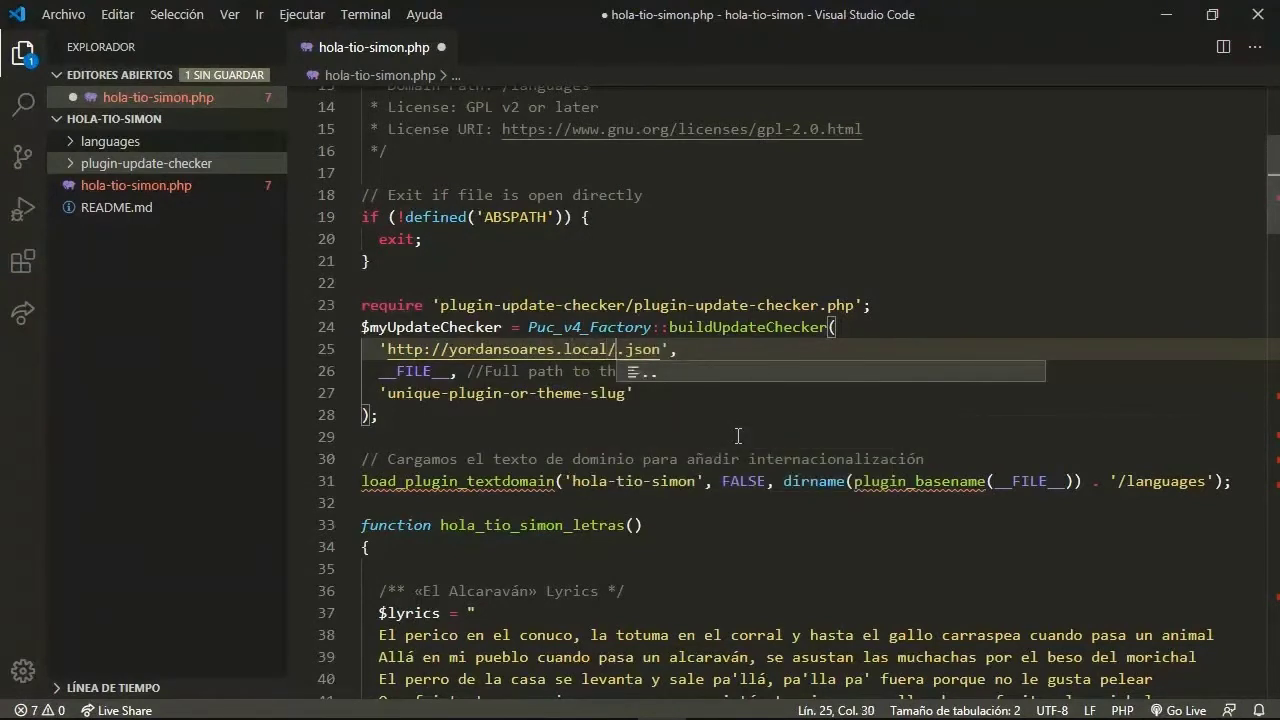
type("plugins/")
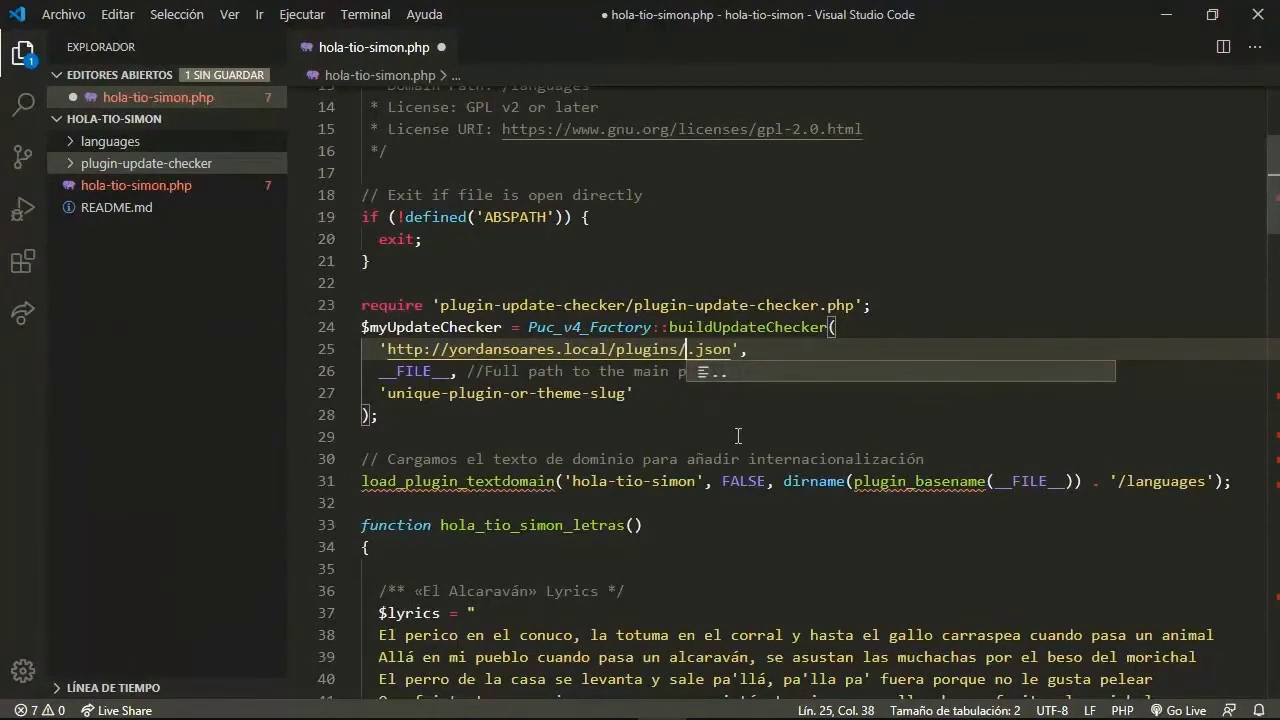
type("hola-tio-simon")
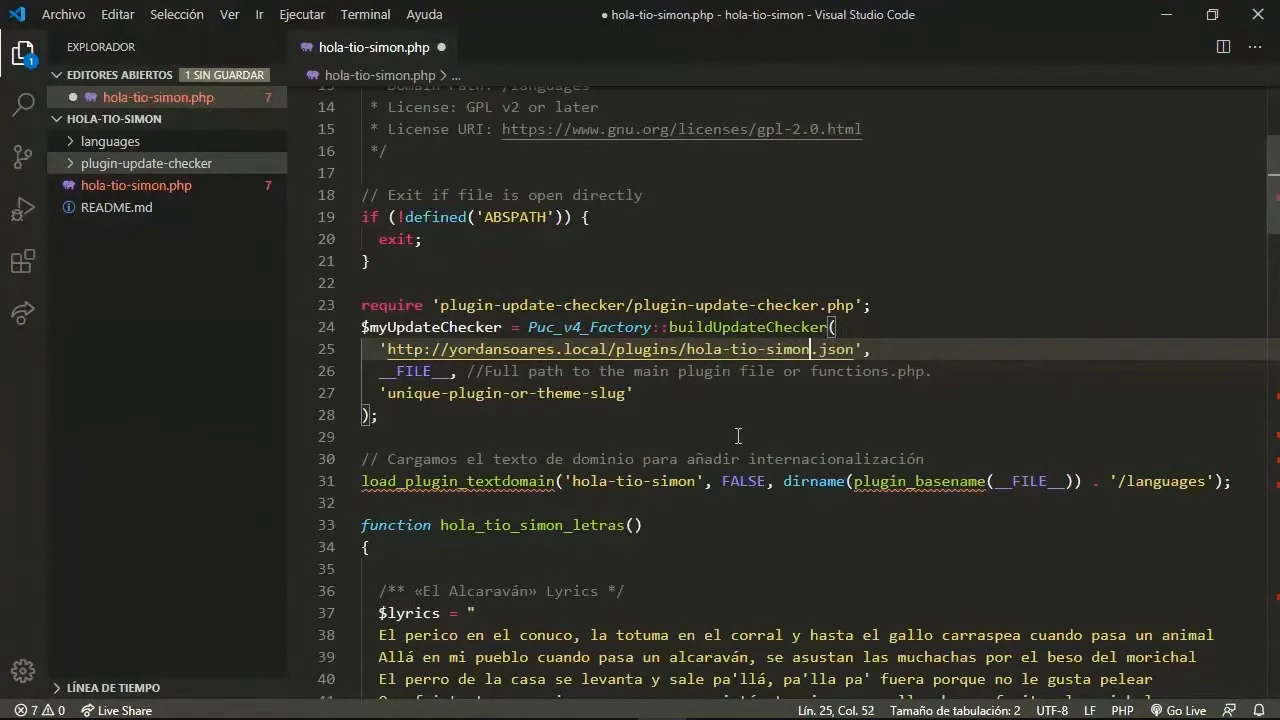
key("ctrl+s")
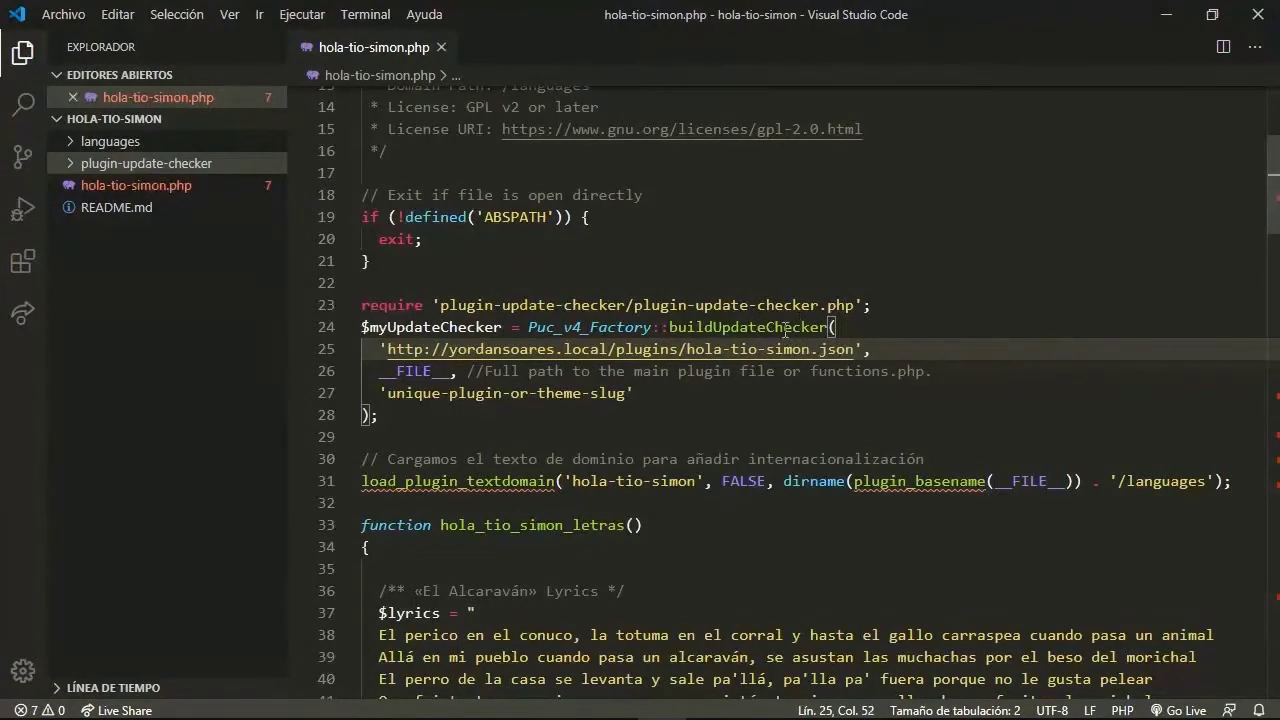
Replace the unique-plugin-or-theme-slug placeholder with the slug hola-tio-simon, copied from the JSON URL, and save the file.
left_click(688, 349, "shift")
key("ctrl+c")
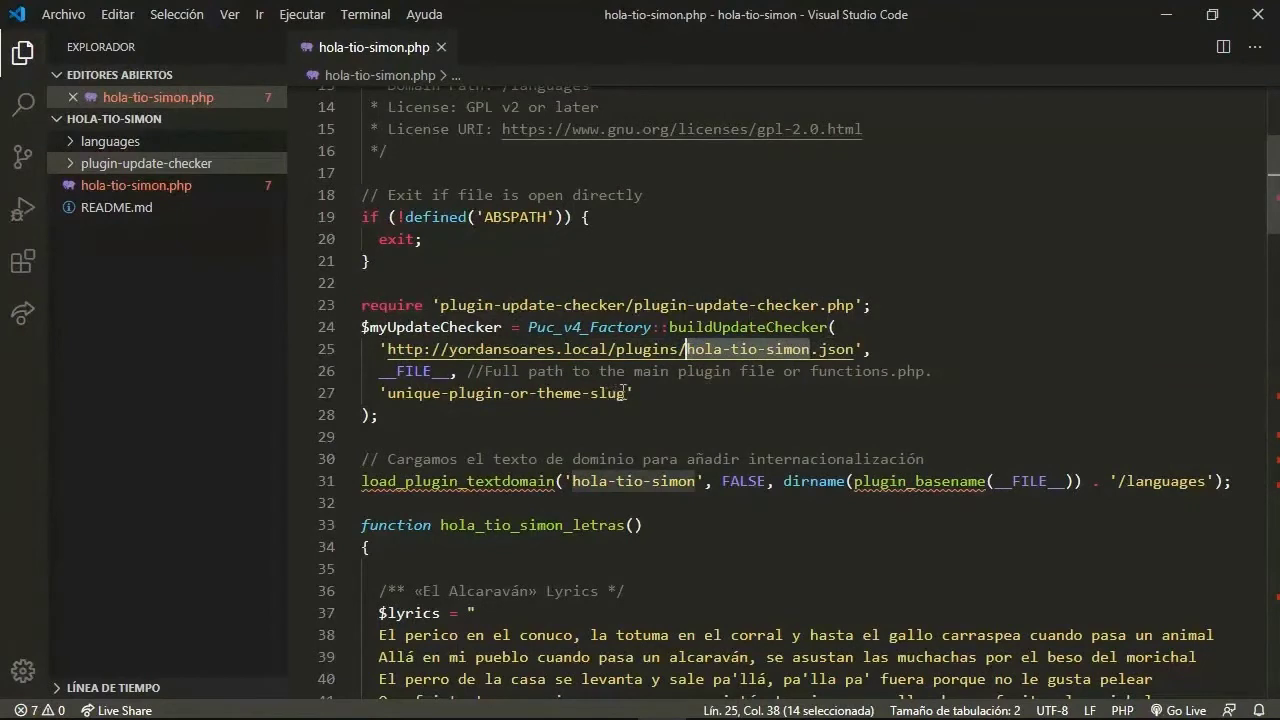
left_click(625, 392)
left_click(391, 400, "shift")
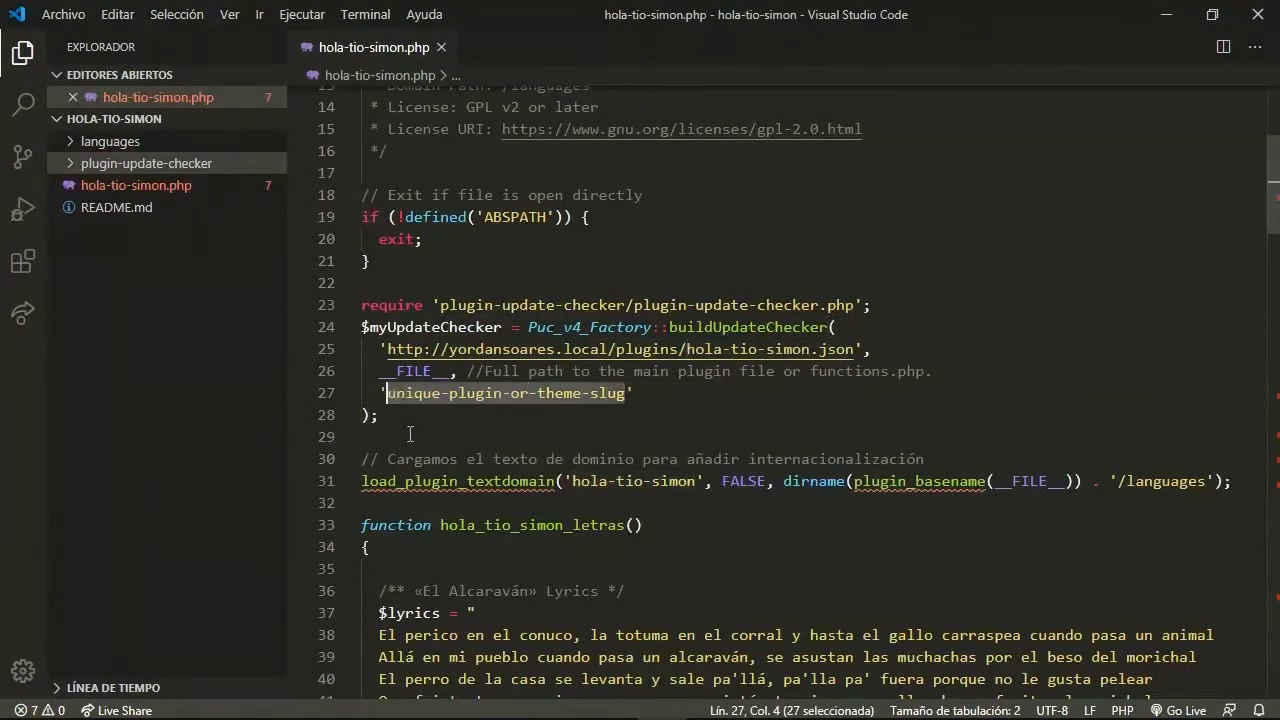
key("ctrl+v")
key("ctrl+s")
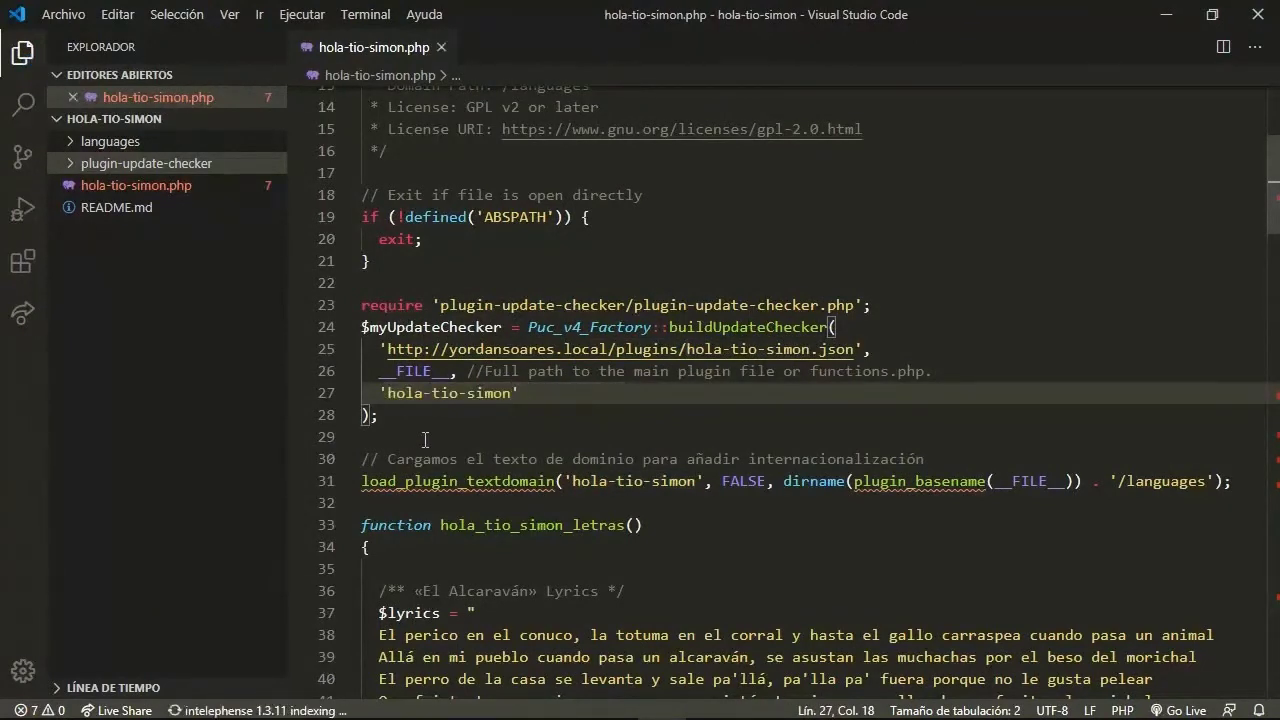
Switch to the desktop, clear the open windows and open the public folder through the local site's shortcut.
left_click(1176, 16)
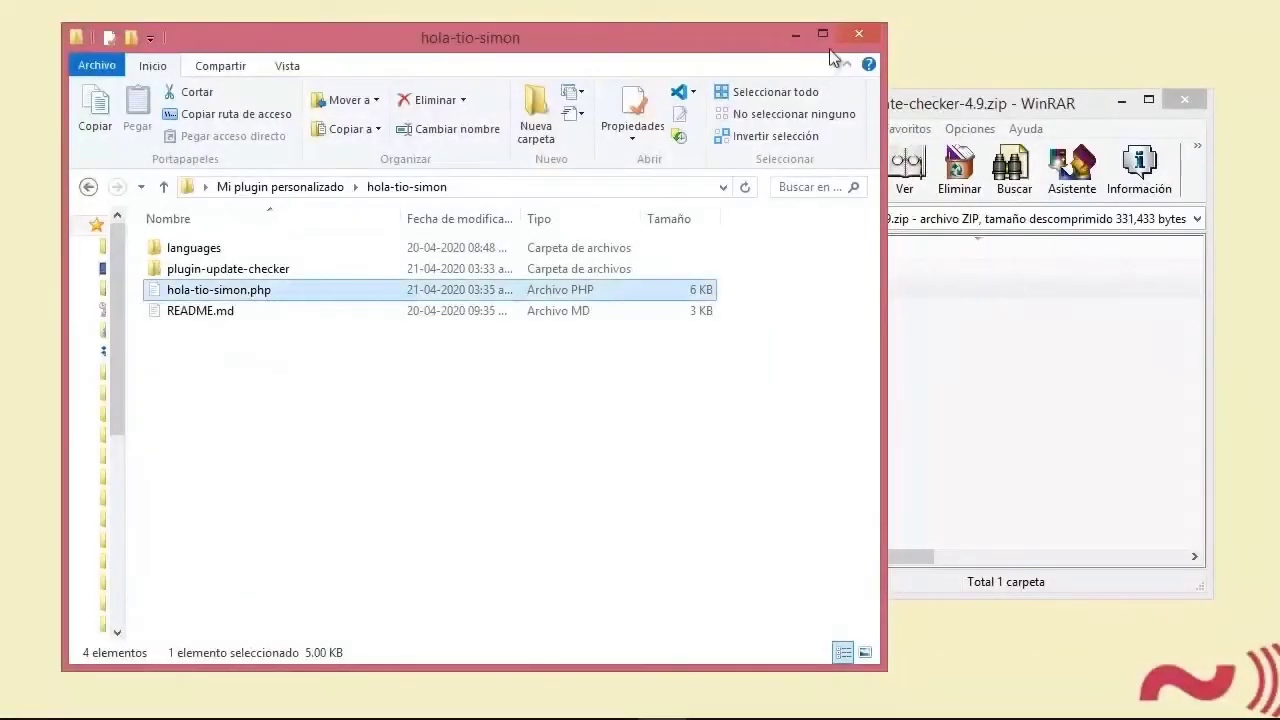
left_click(797, 36)
left_click(1121, 101)
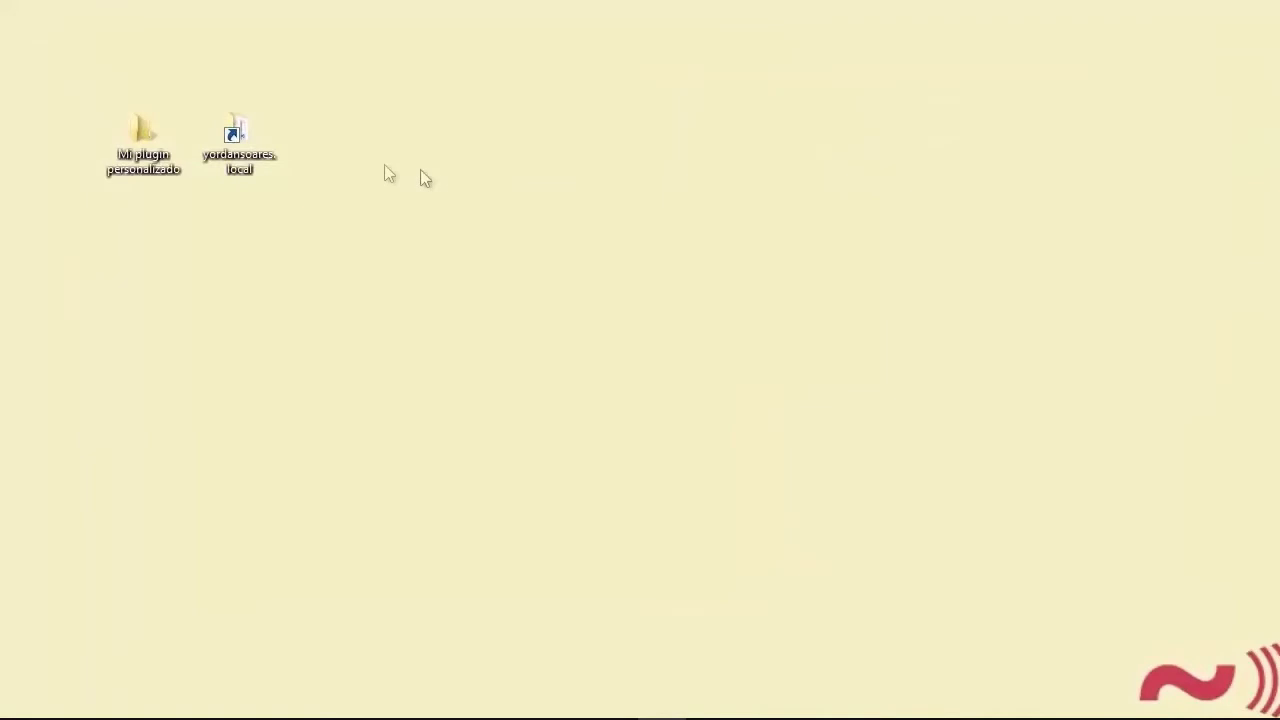
left_click(258, 168)
double_click(252, 166)
left_click_drag(522, 70, 827, 43)
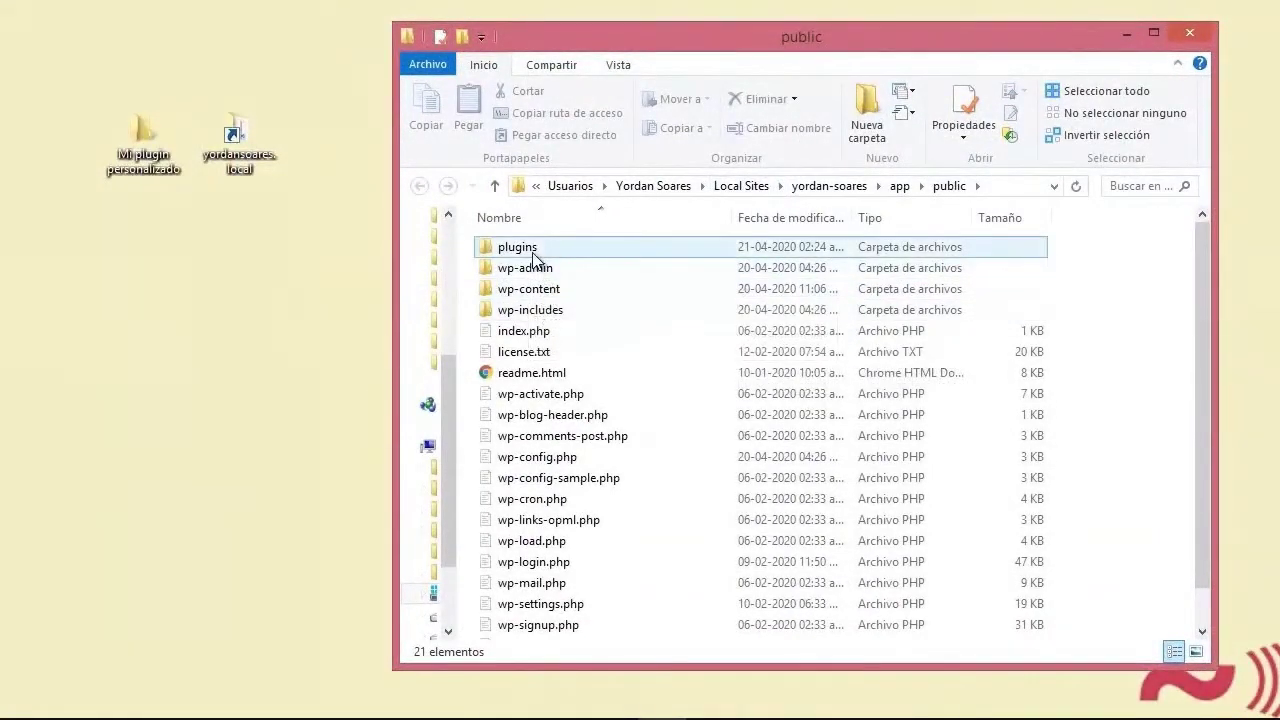
Examine the JSON and ZIP files in the site's plugins folder, then return to Visual Studio Code.
mouse_move(538, 261)
left_click(528, 249)
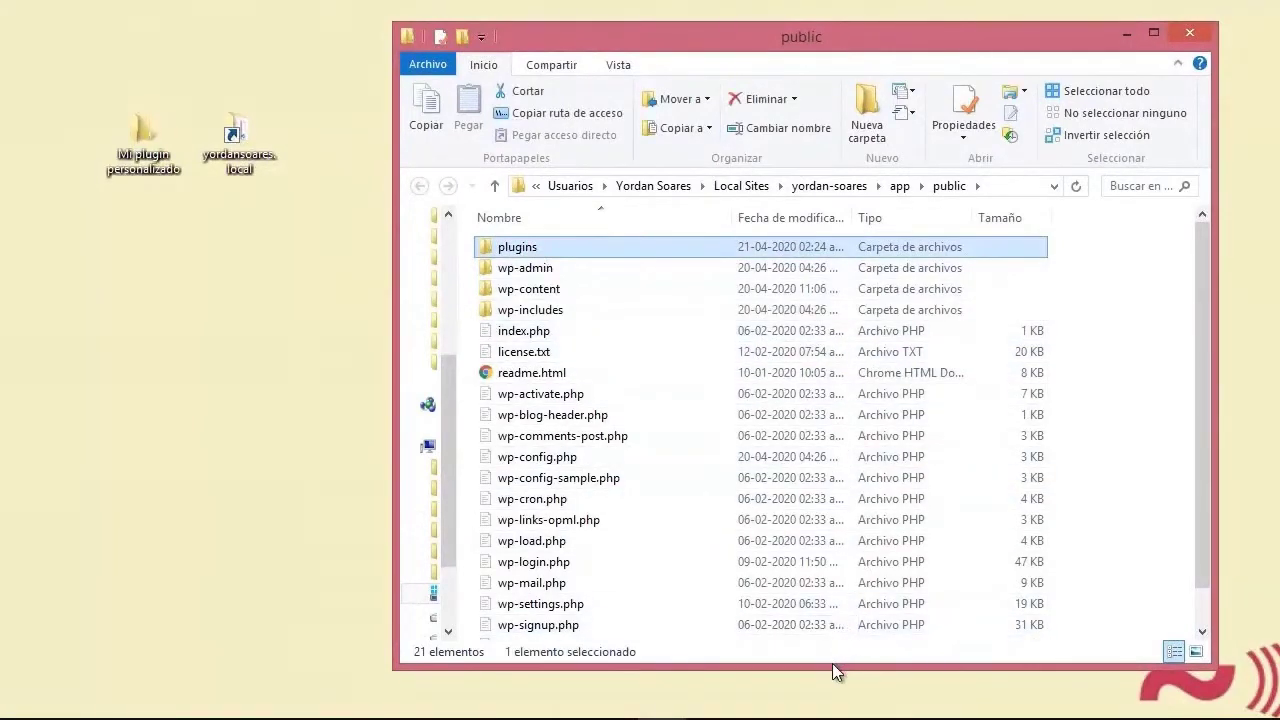
left_click_drag(832, 665, 832, 696)
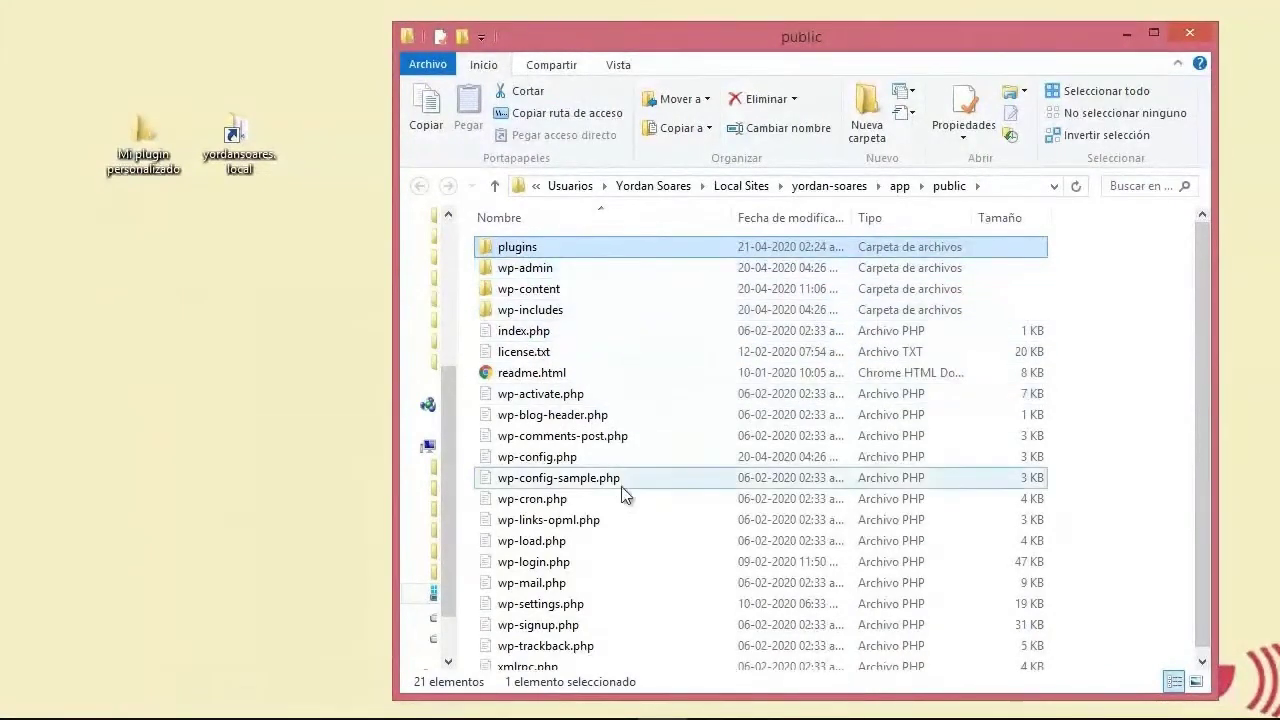
double_click(527, 252)
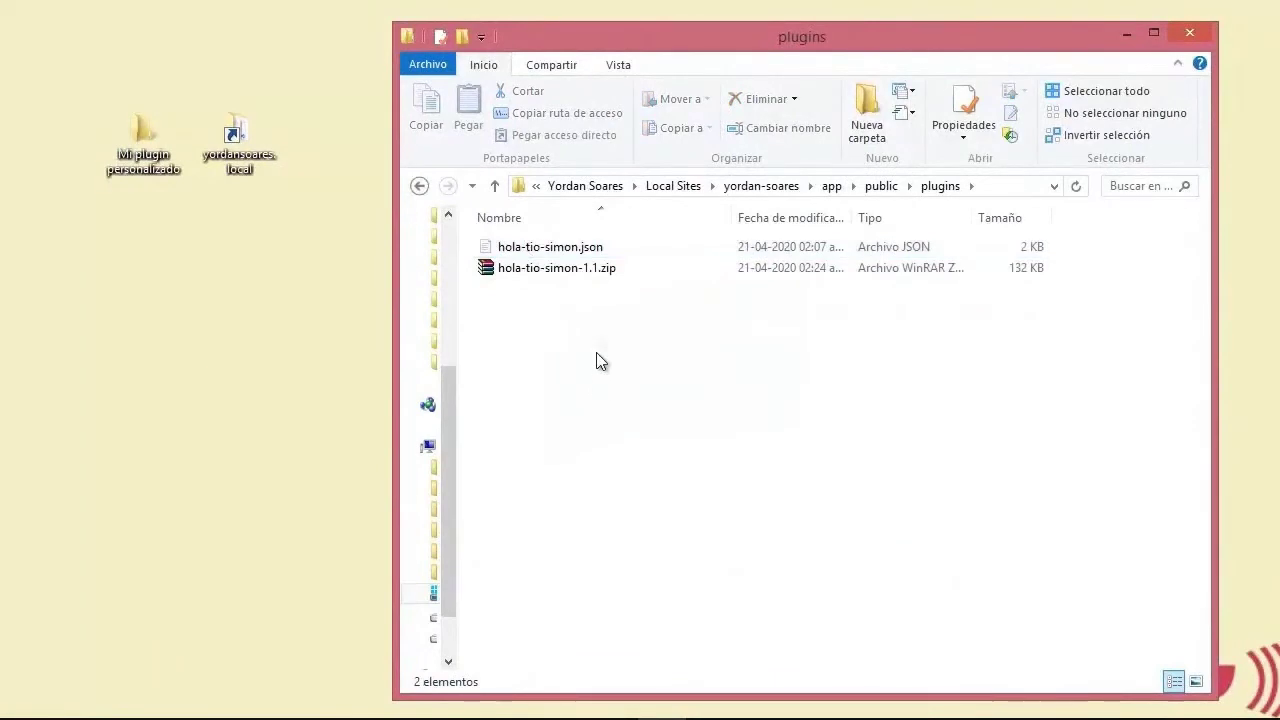
left_click(588, 272)
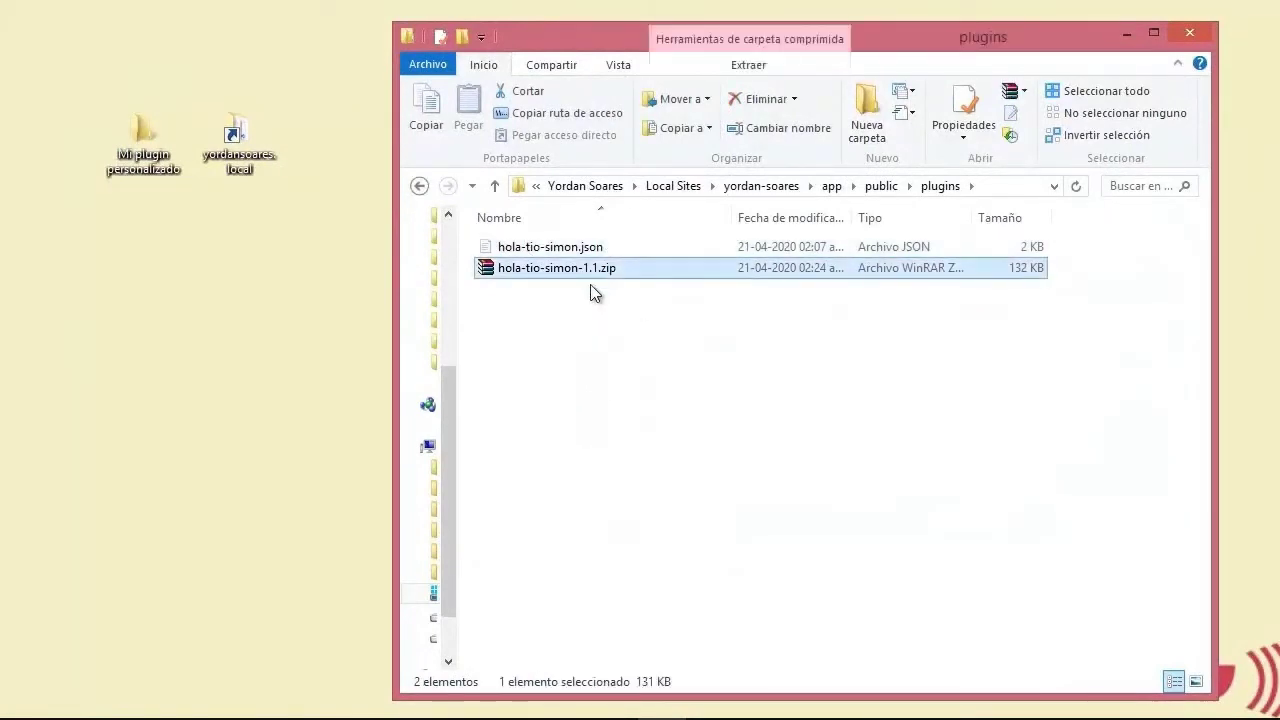
key("Up")
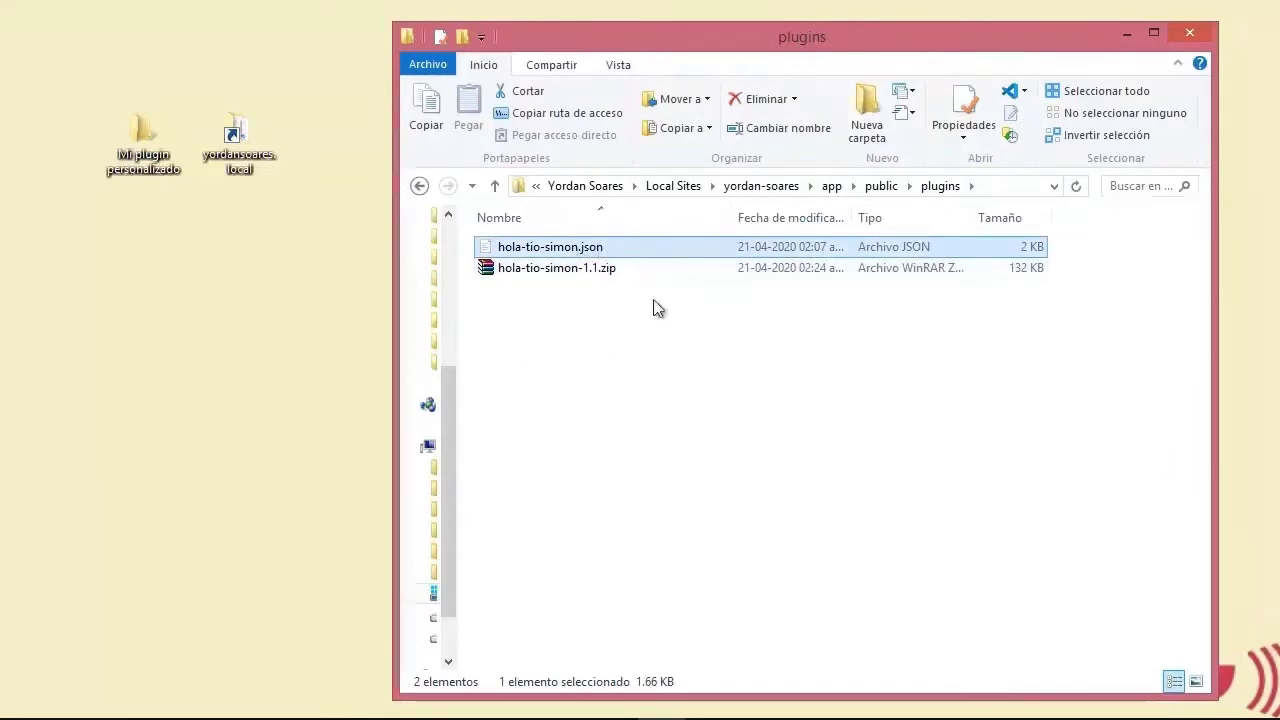
left_click(1127, 34)
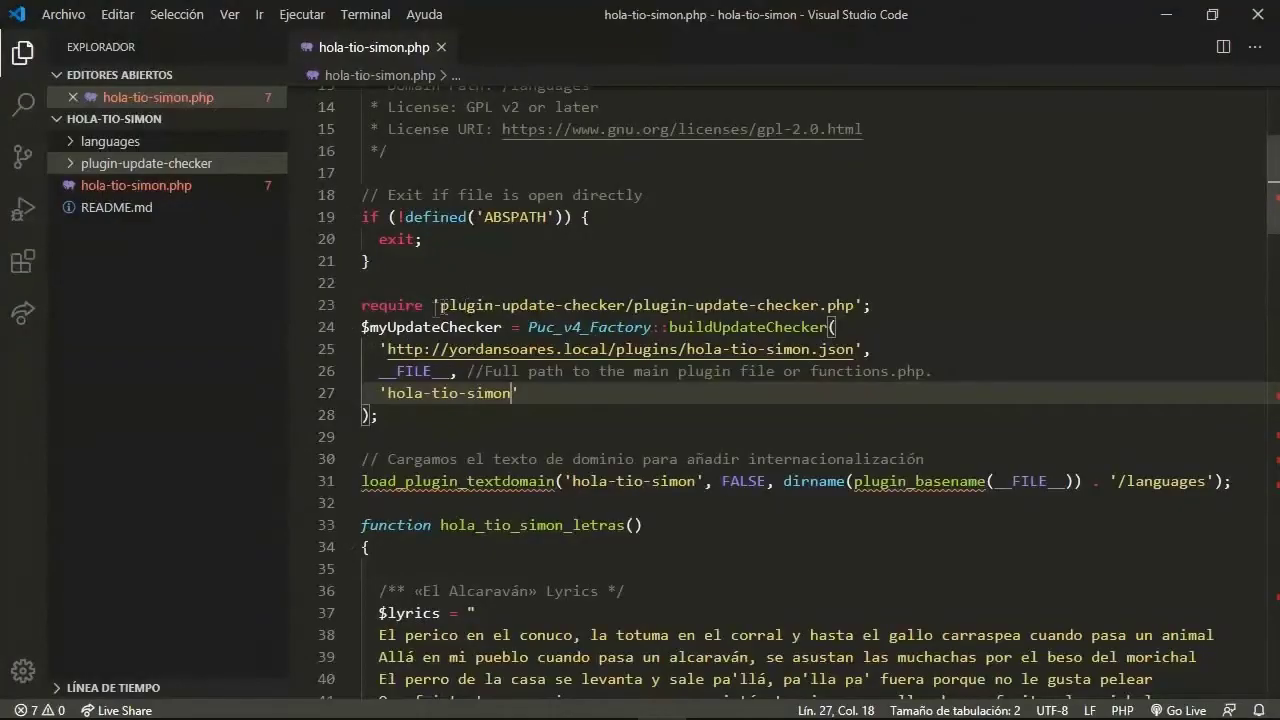
Review the update-checker require line, JSON URL and slug, and the plugin header in hola-tio-simon.php.
left_click(364, 301, "shift")
left_click(388, 349)
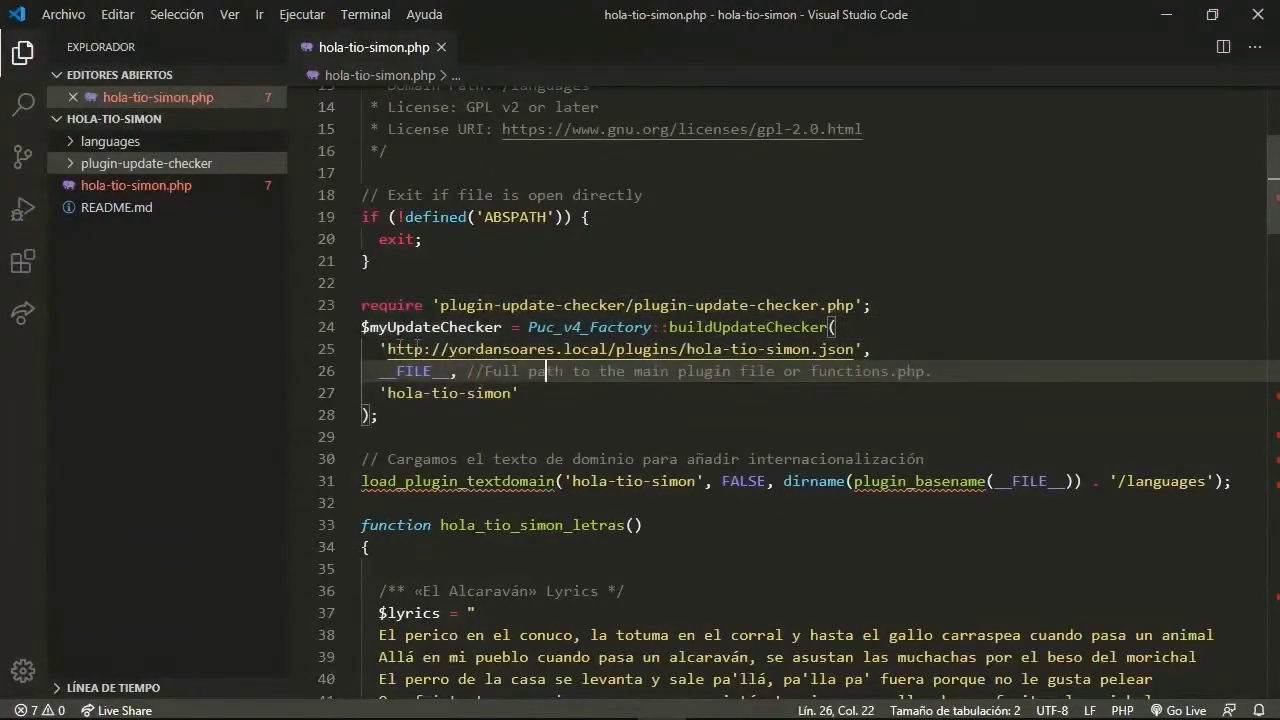
left_click_drag(388, 349, 862, 349)
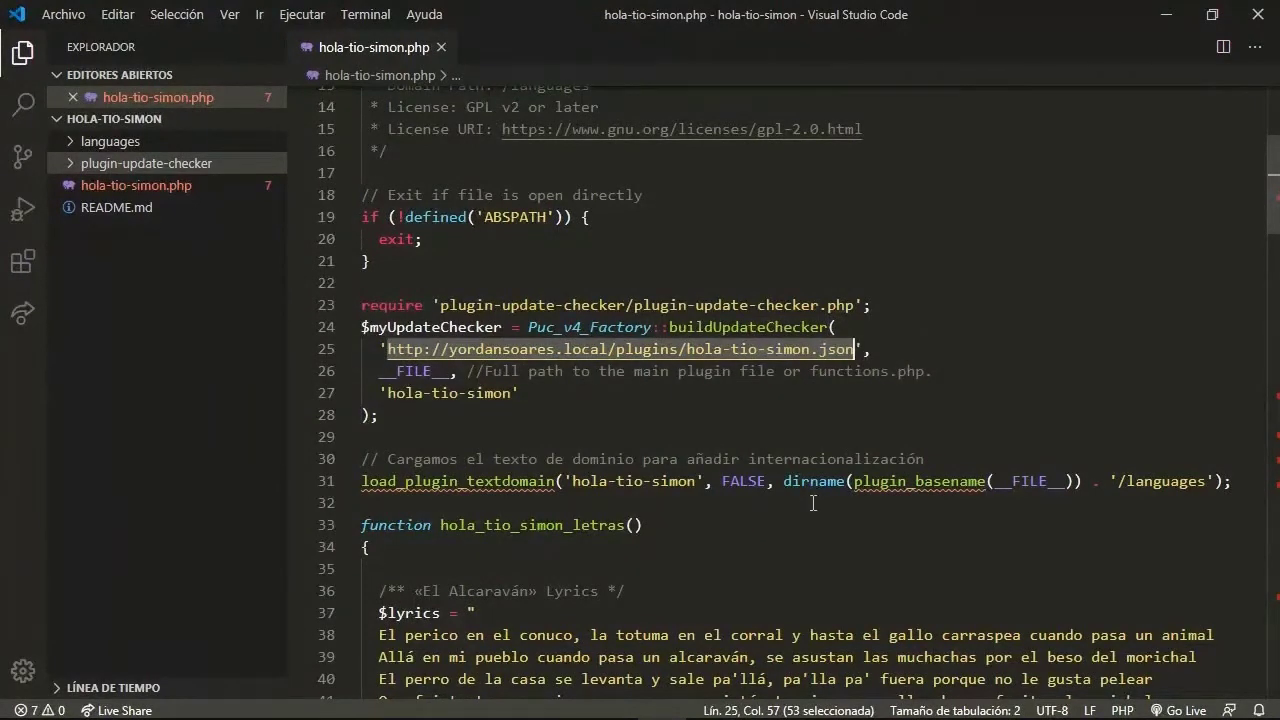
left_click(571, 389)
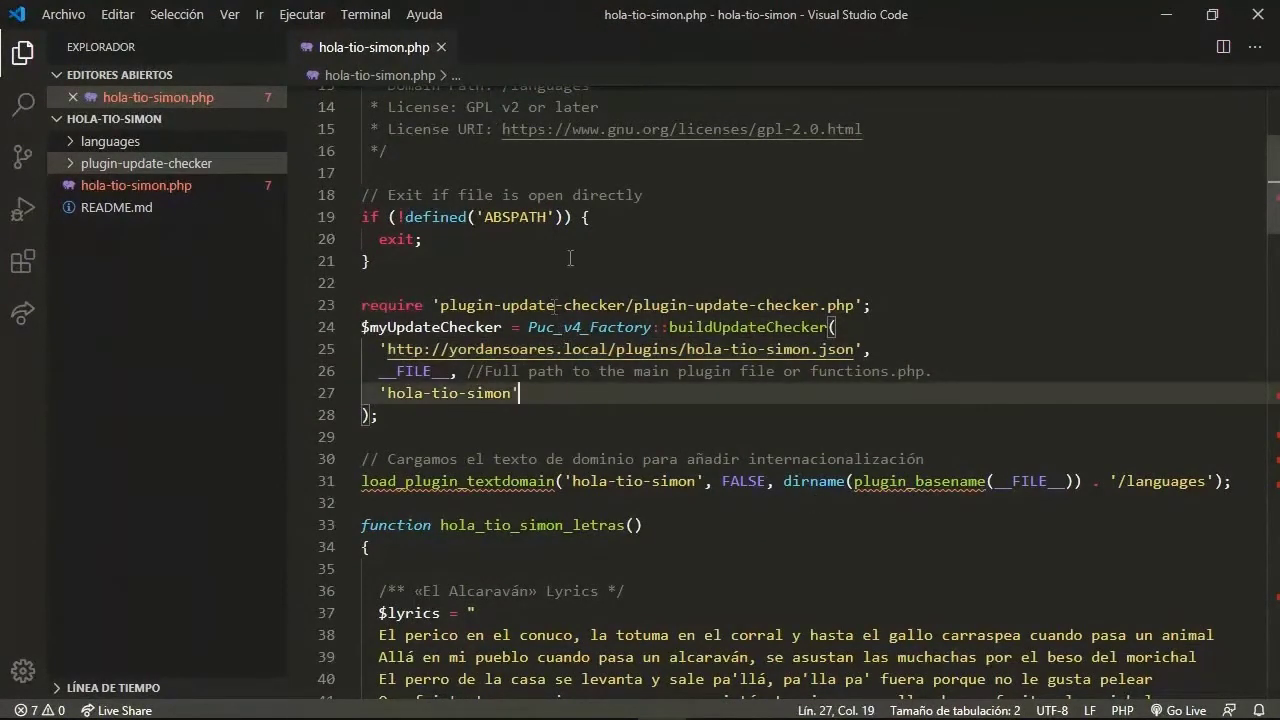
scroll(525, 235, "up", 2)
scroll(526, 240, "up", 3)
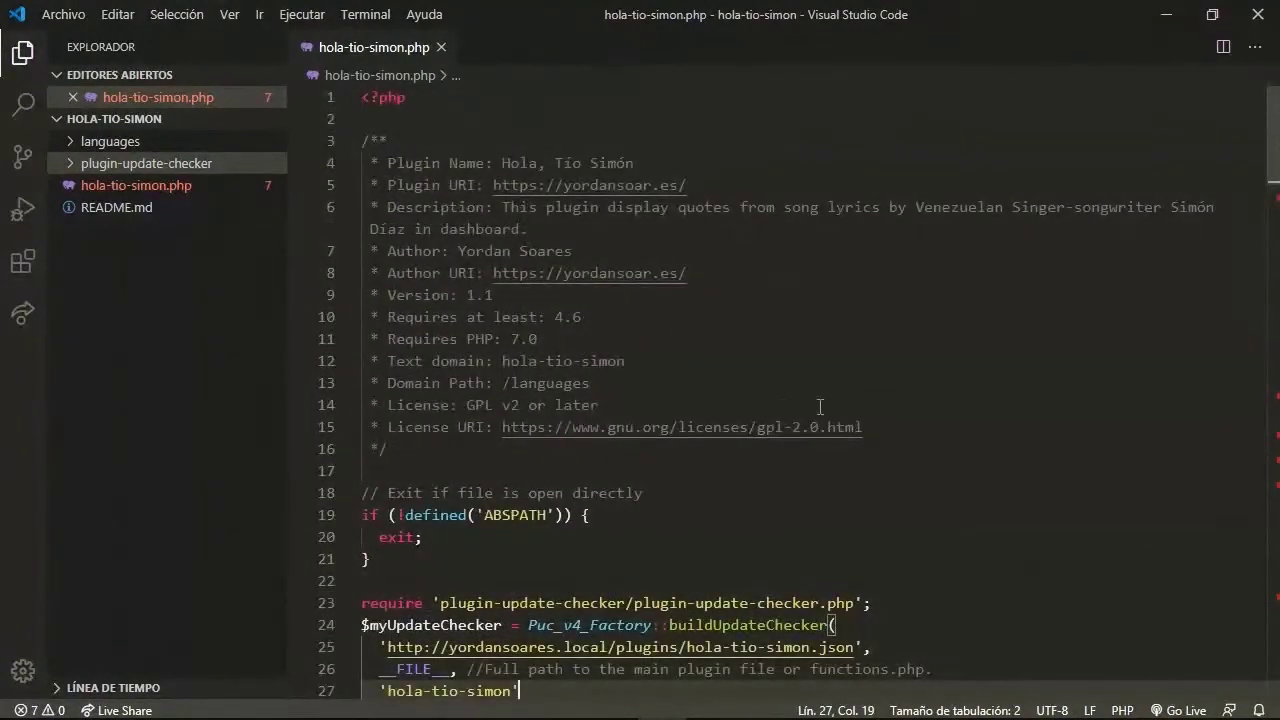
scroll(703, 376, "down", 1)
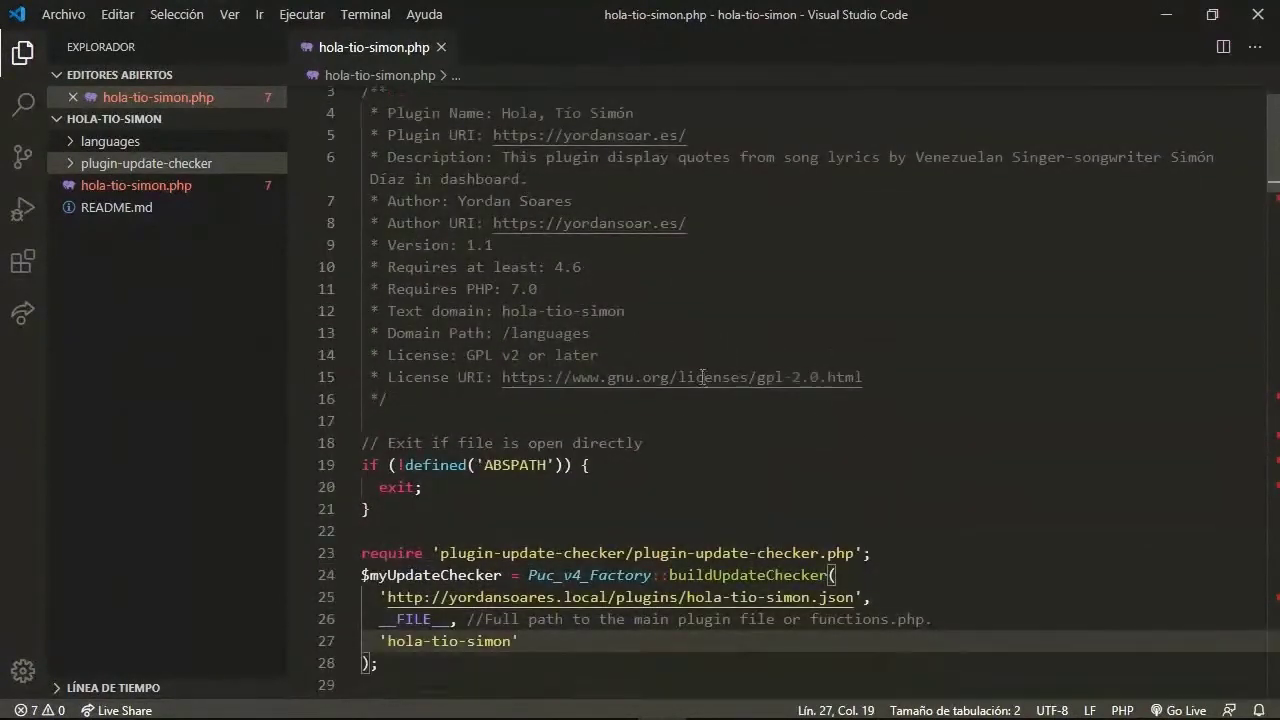
Set the Version in the plugin header of hola-tio-simon.php to 1.0 and save the file.
left_click(509, 248)
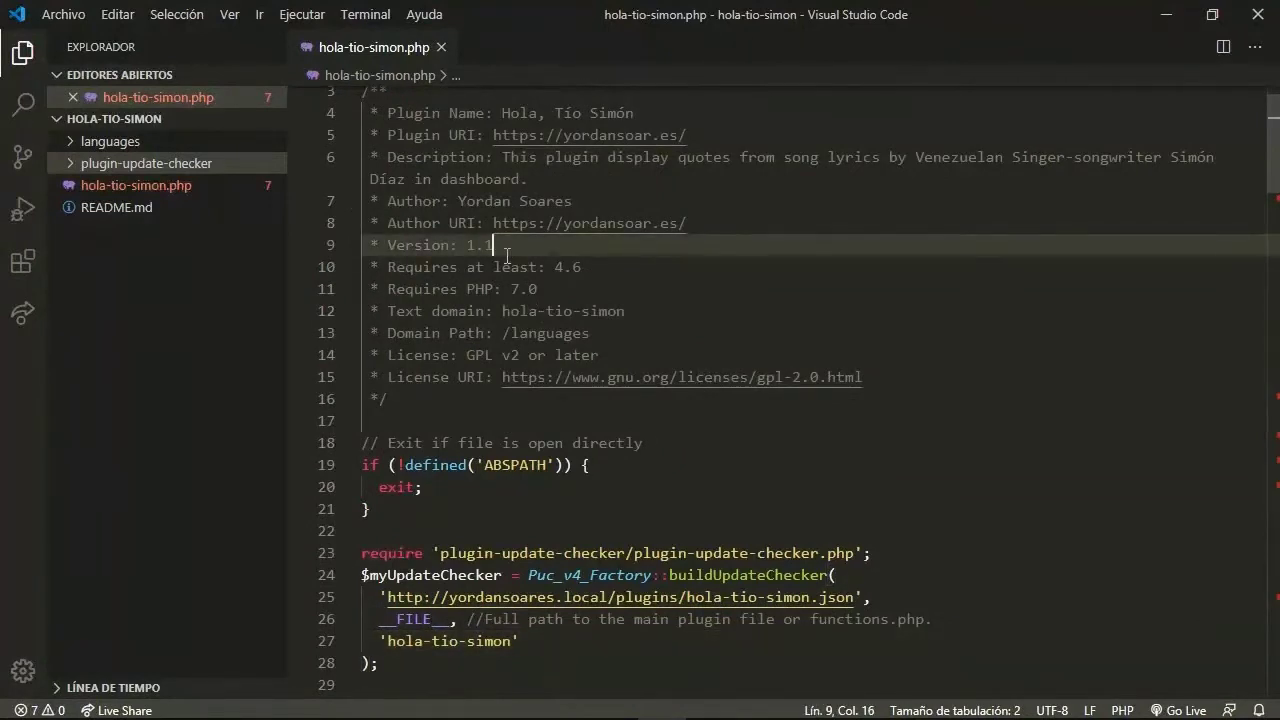
key("BackSpace")
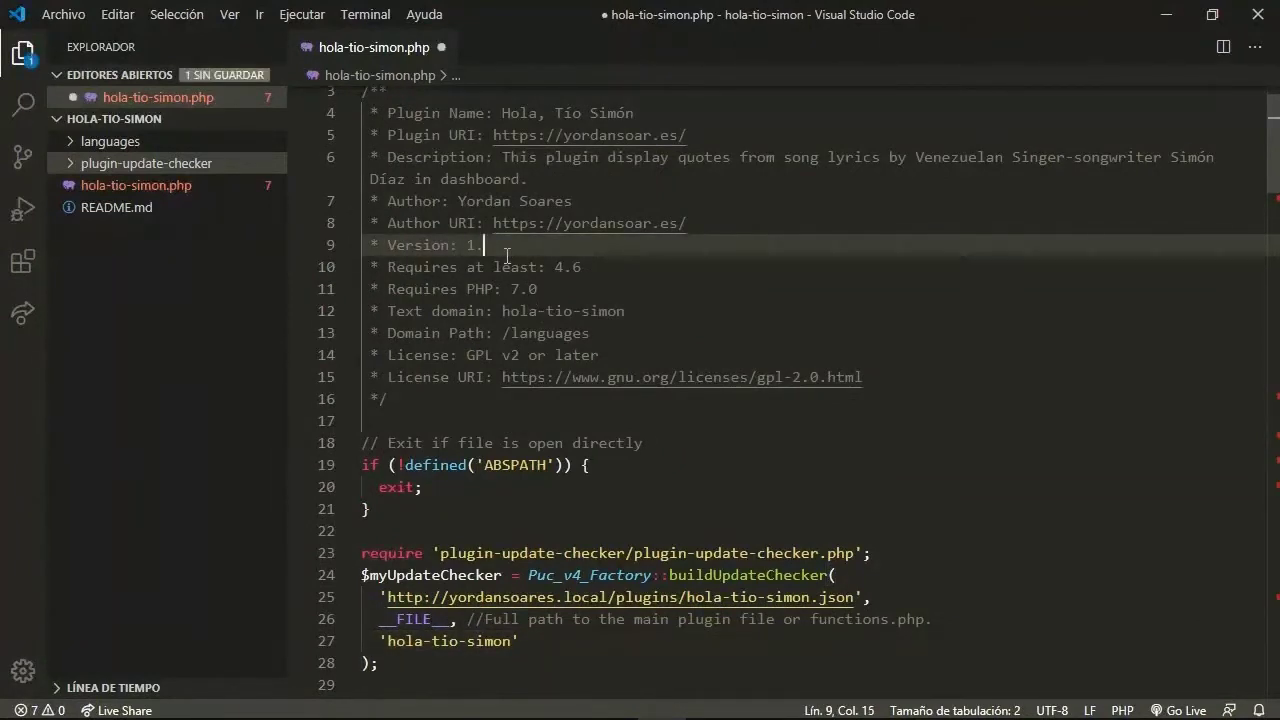
key("ctrl+s")
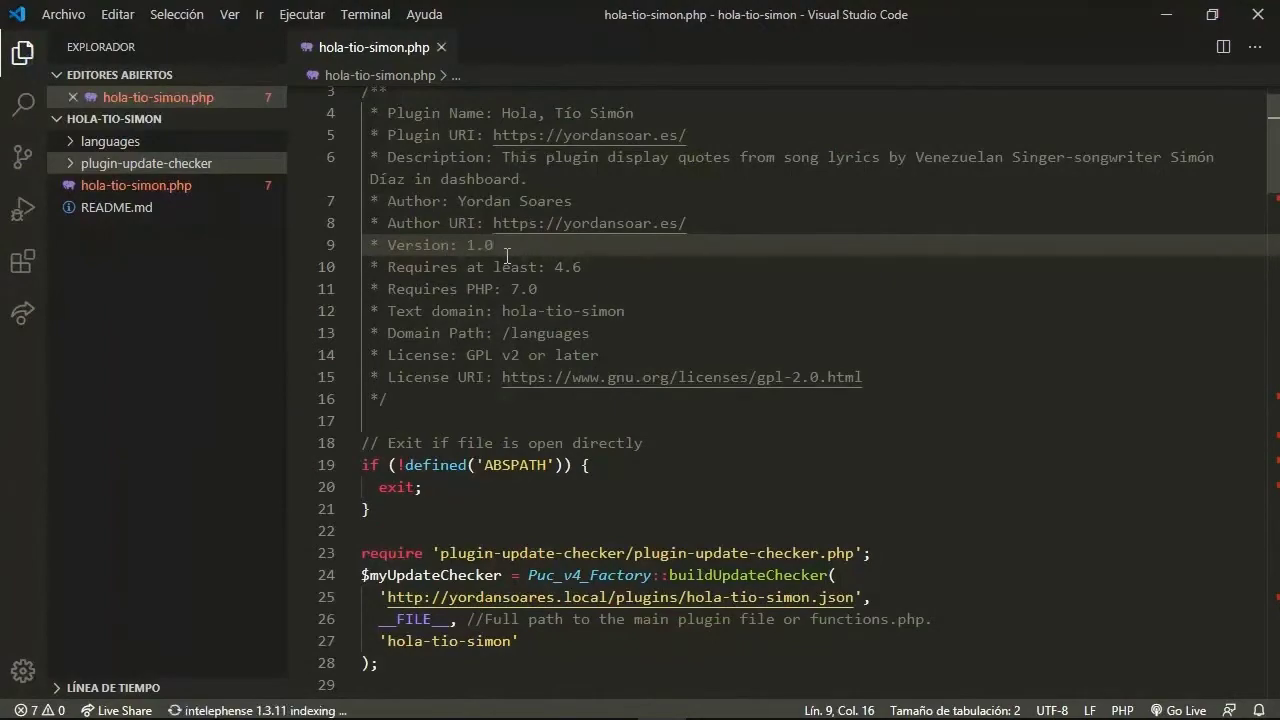
Switch to the browser and deactivate and delete the Hola, Tío Simón plugin on the client WordPress site.
left_click(1164, 18)
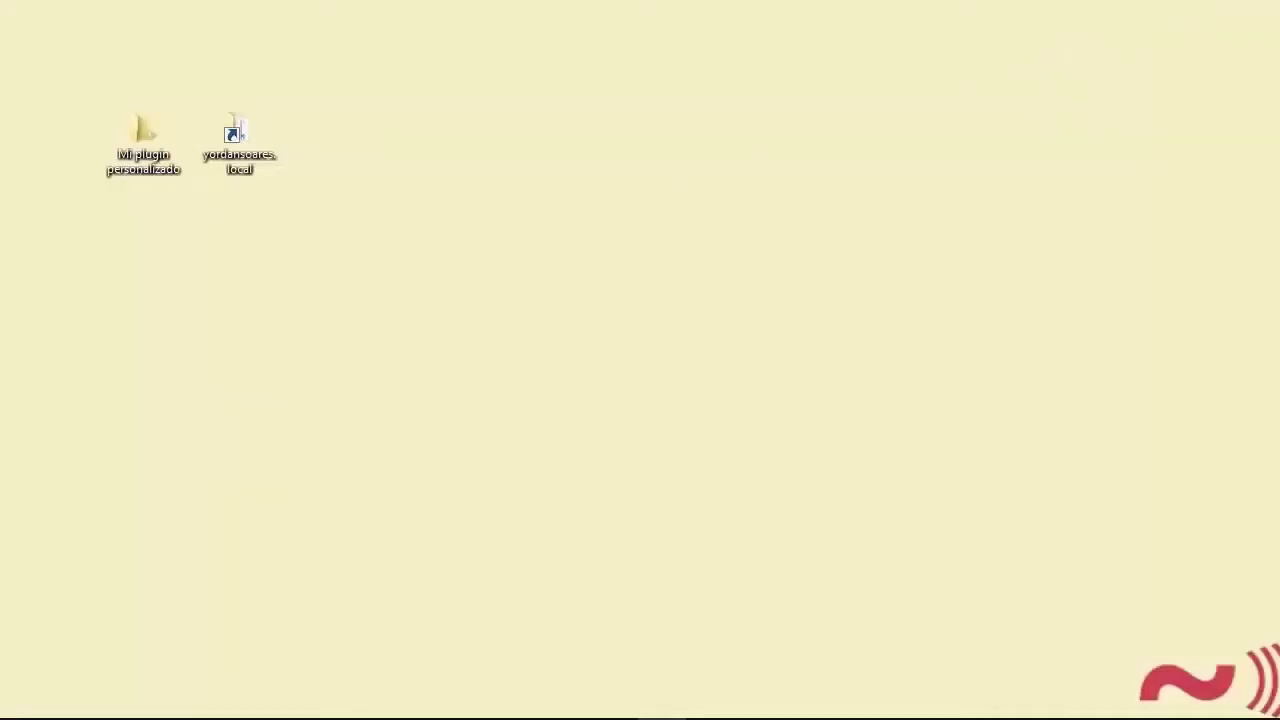
key("alt+Tab")
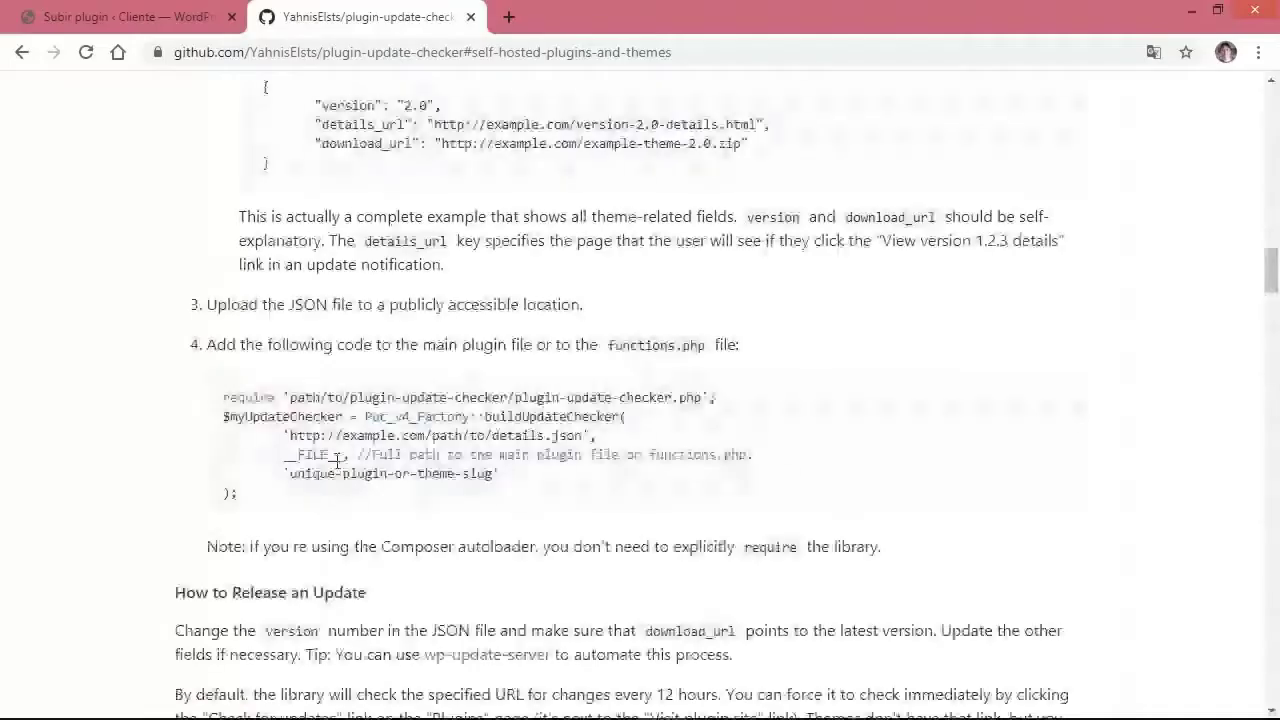
left_click(179, 30)
left_click(97, 399)
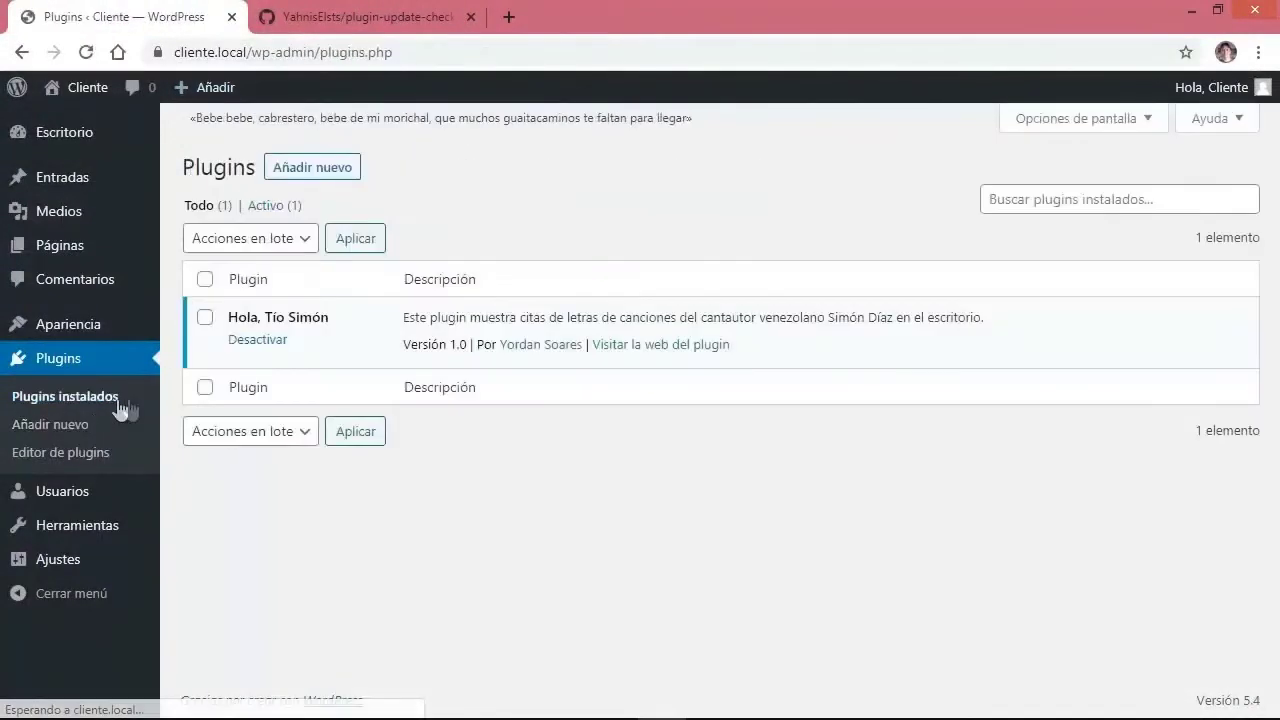
left_click(277, 343)
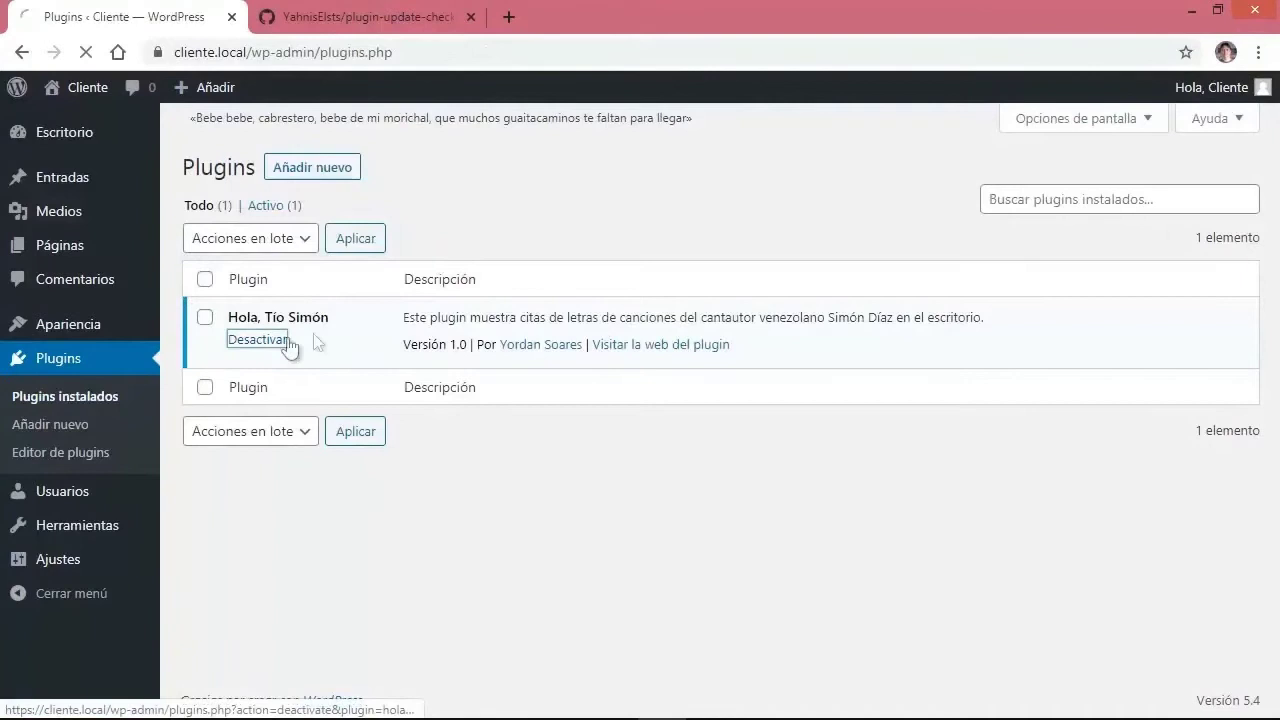
left_click(297, 378)
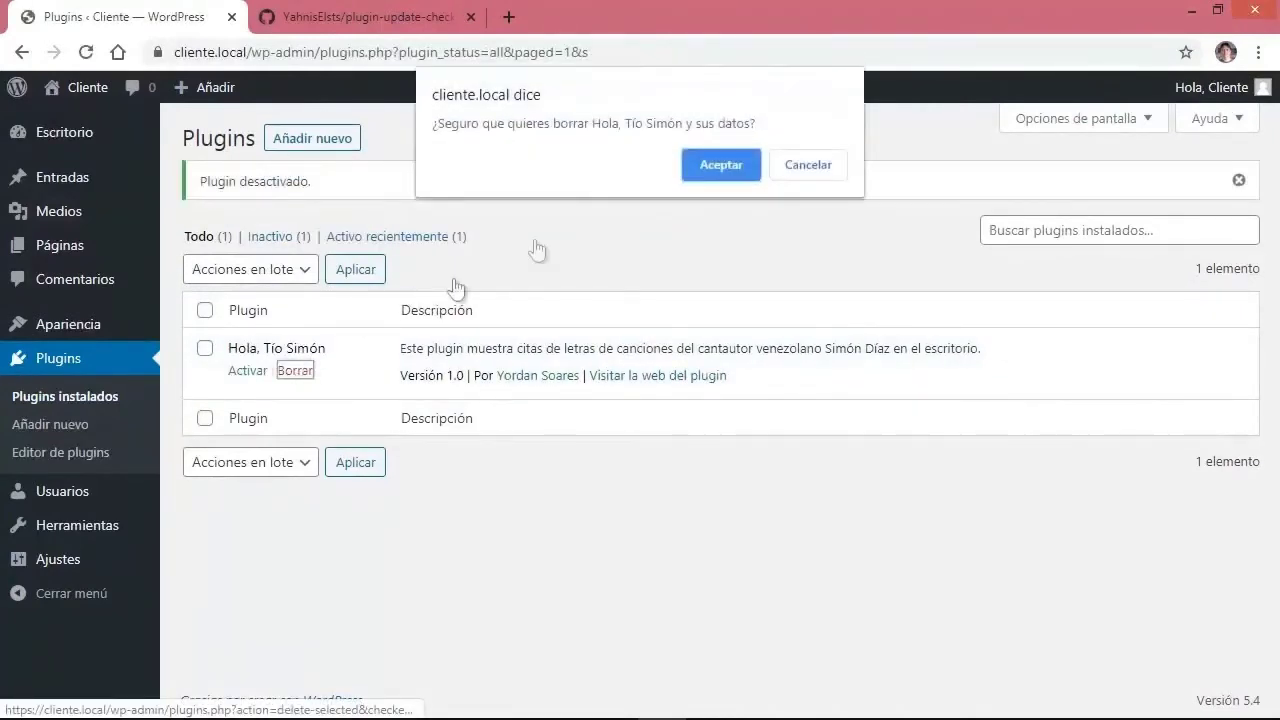
left_click(713, 168)
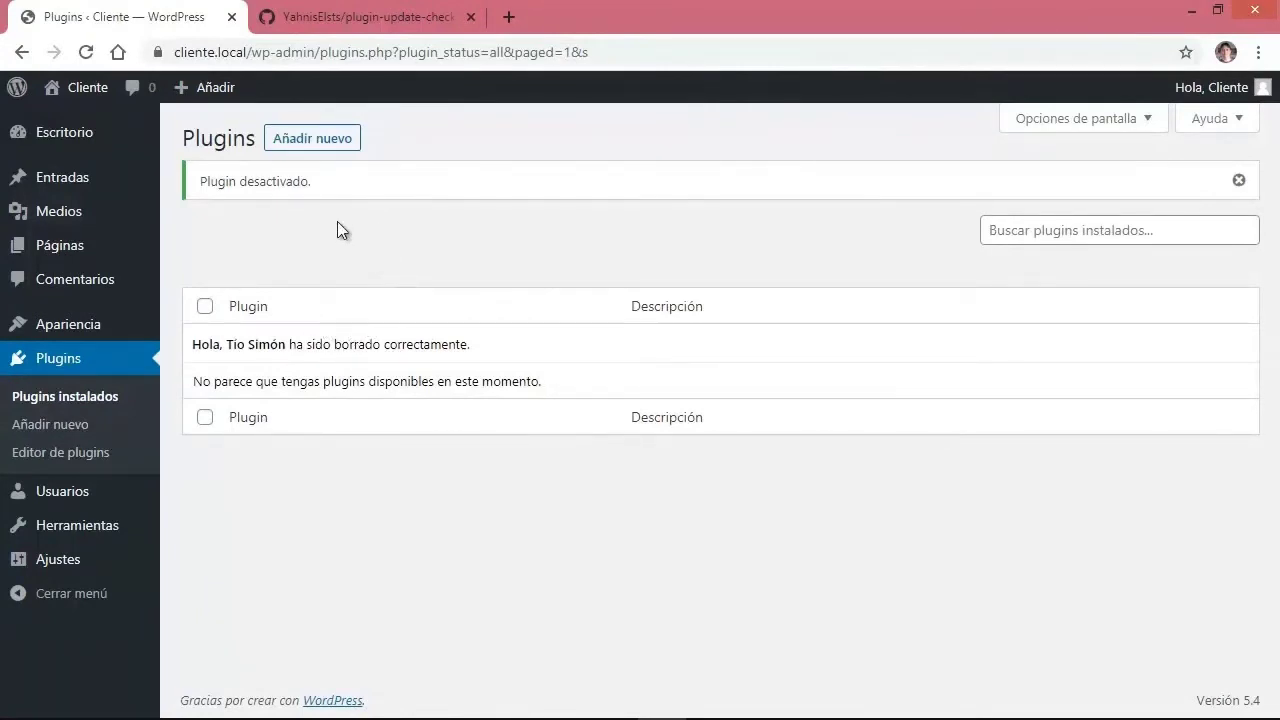
Start a plugin upload and delete hola-tio-simon-1.0.zip and hola-tio-simon-1.1.zip from the Mi plugin personalizado folder while choosing the file.
left_click(336, 148)
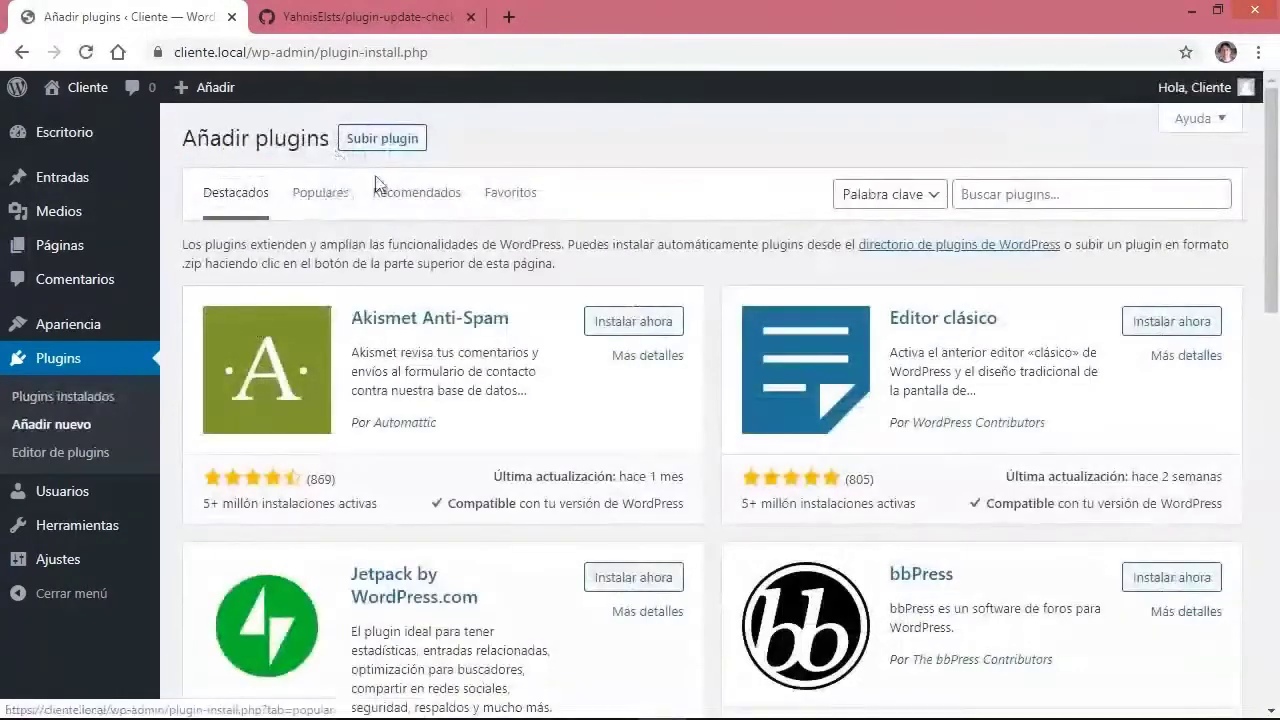
left_click(398, 140)
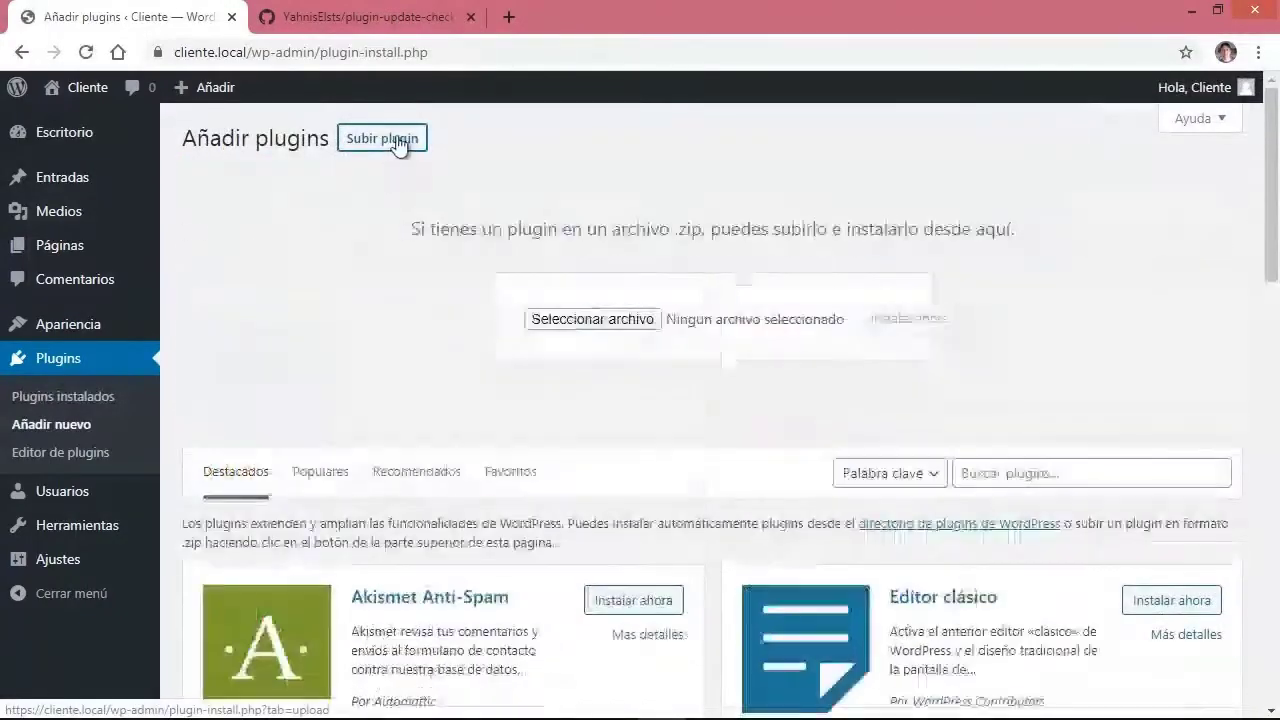
left_click(579, 325)
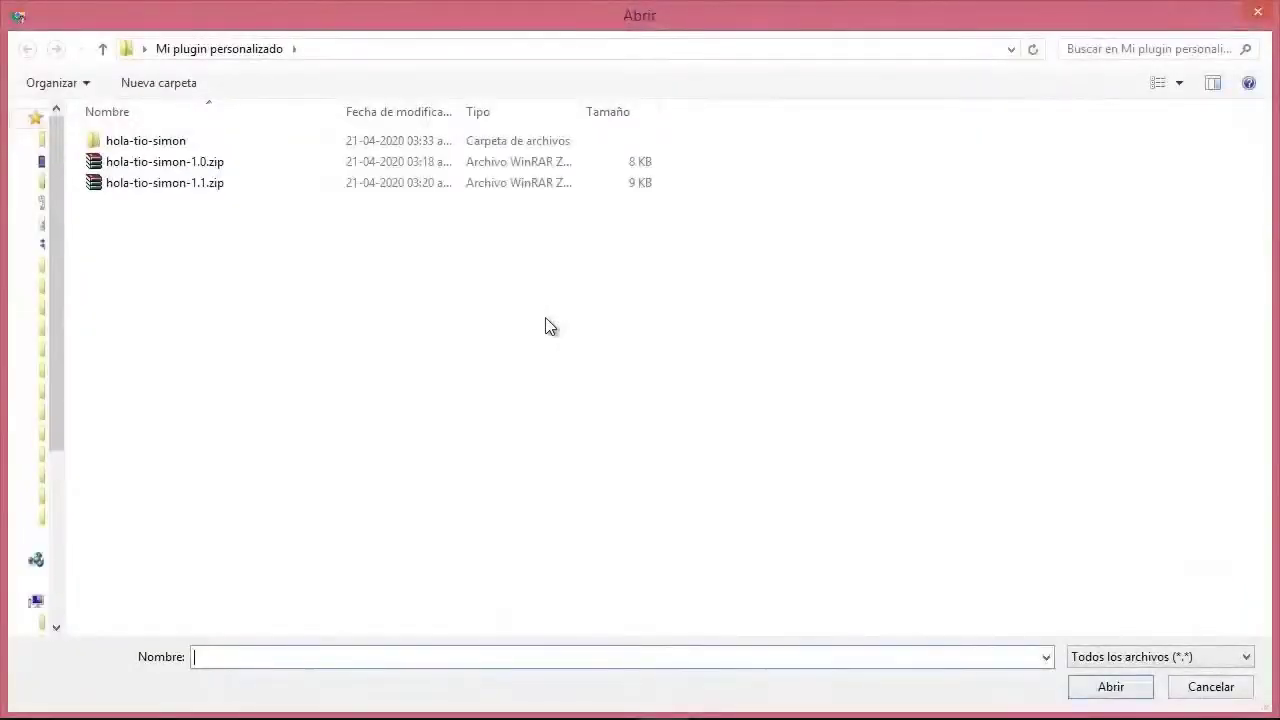
left_click(218, 164)
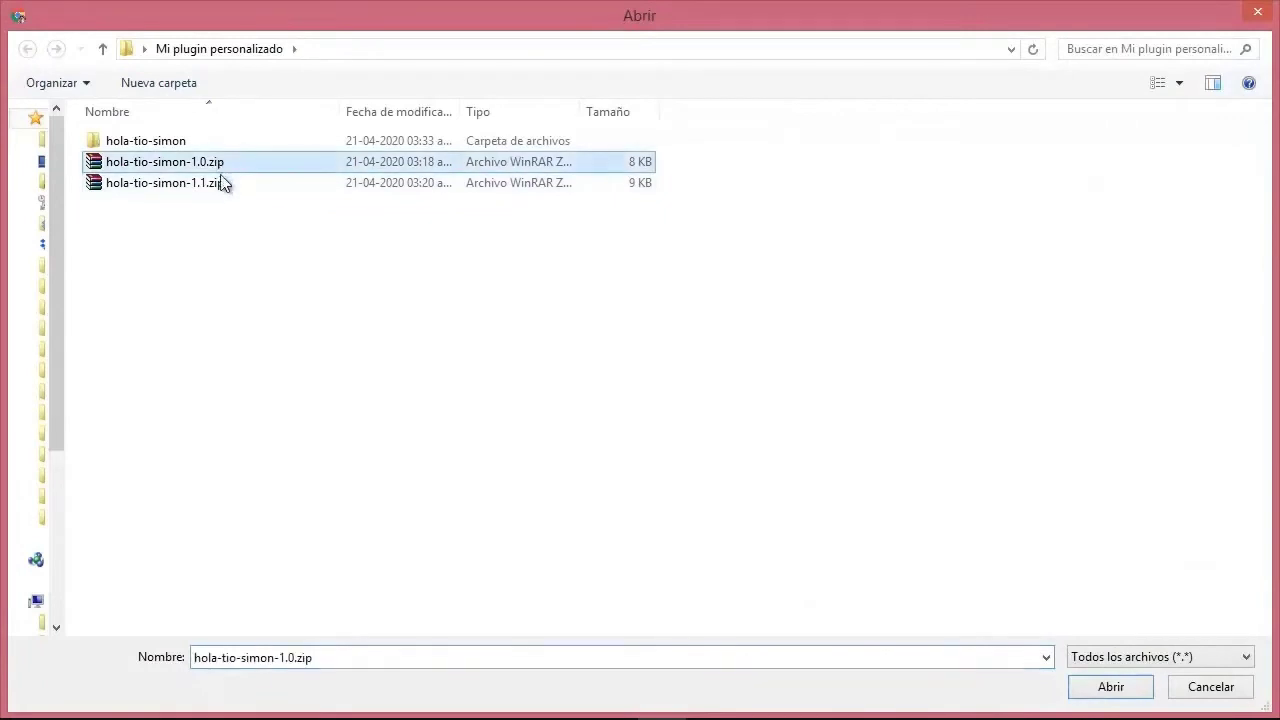
key("Delete")
key("Delete")
Compress the hola-tio-simon folder into a ZIP archive named hola-tio-simon-1.0.zip.
right_click(163, 144)
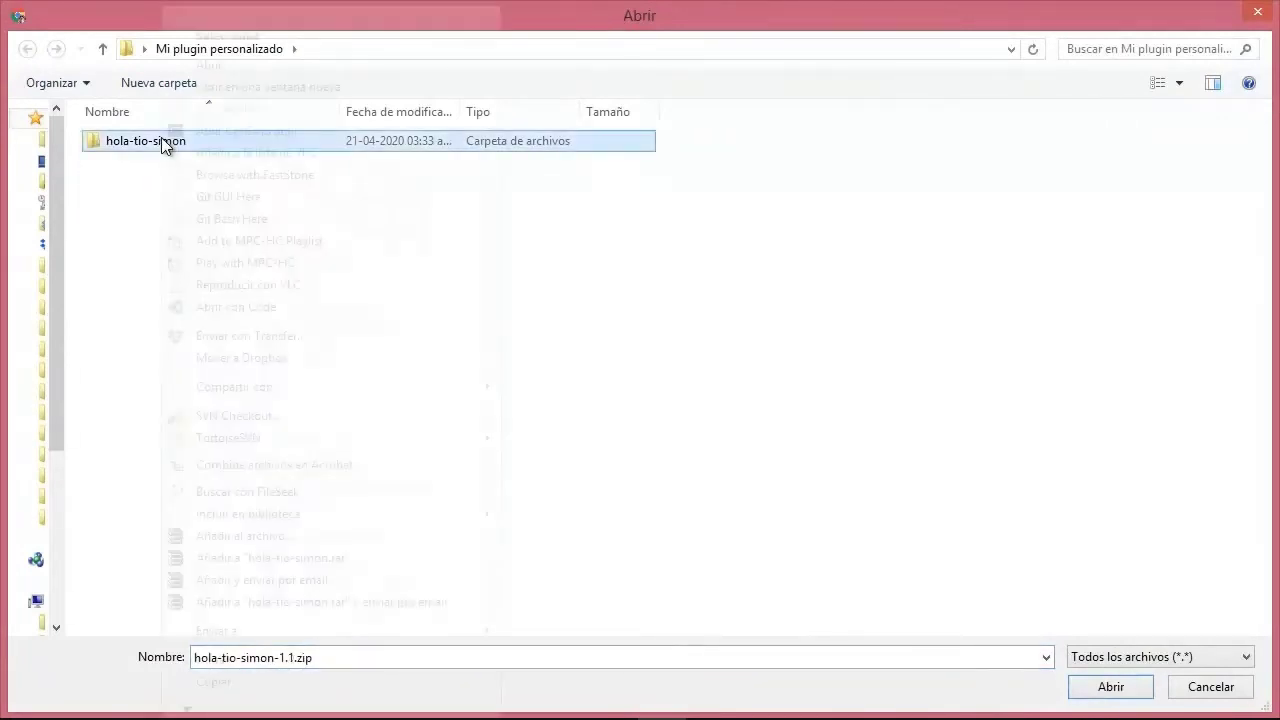
left_click(257, 535)
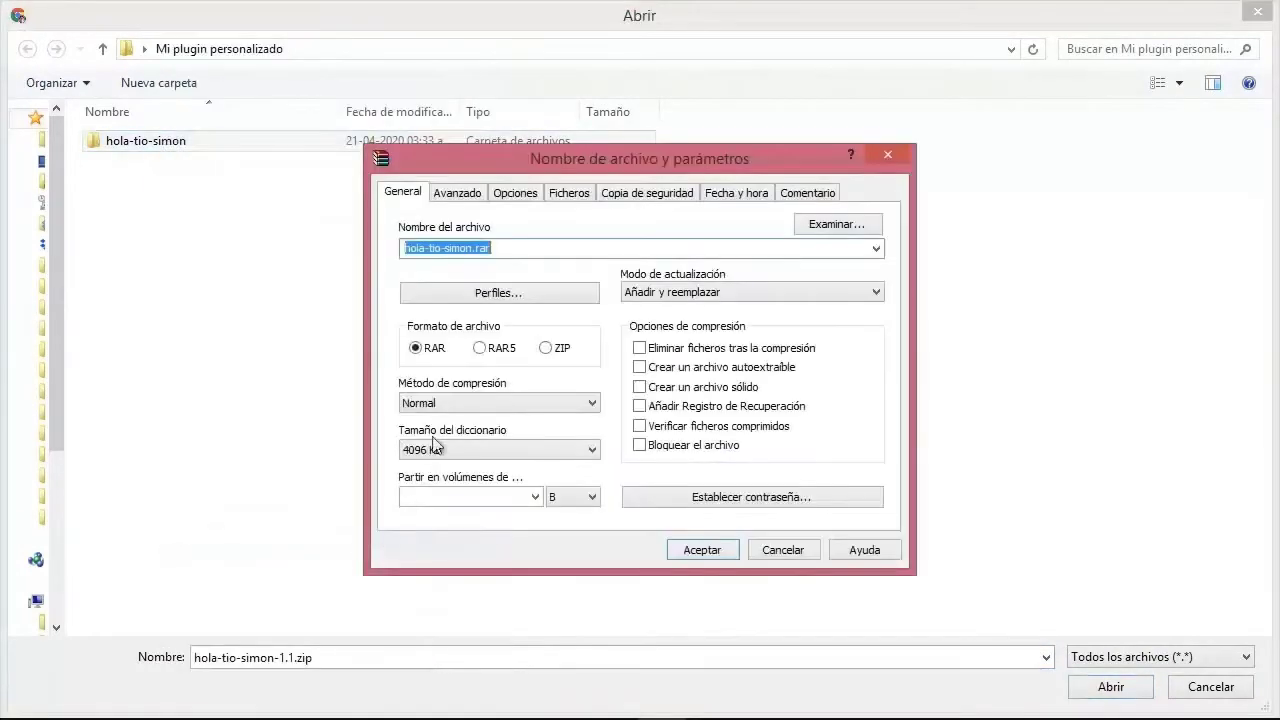
left_click(545, 348)
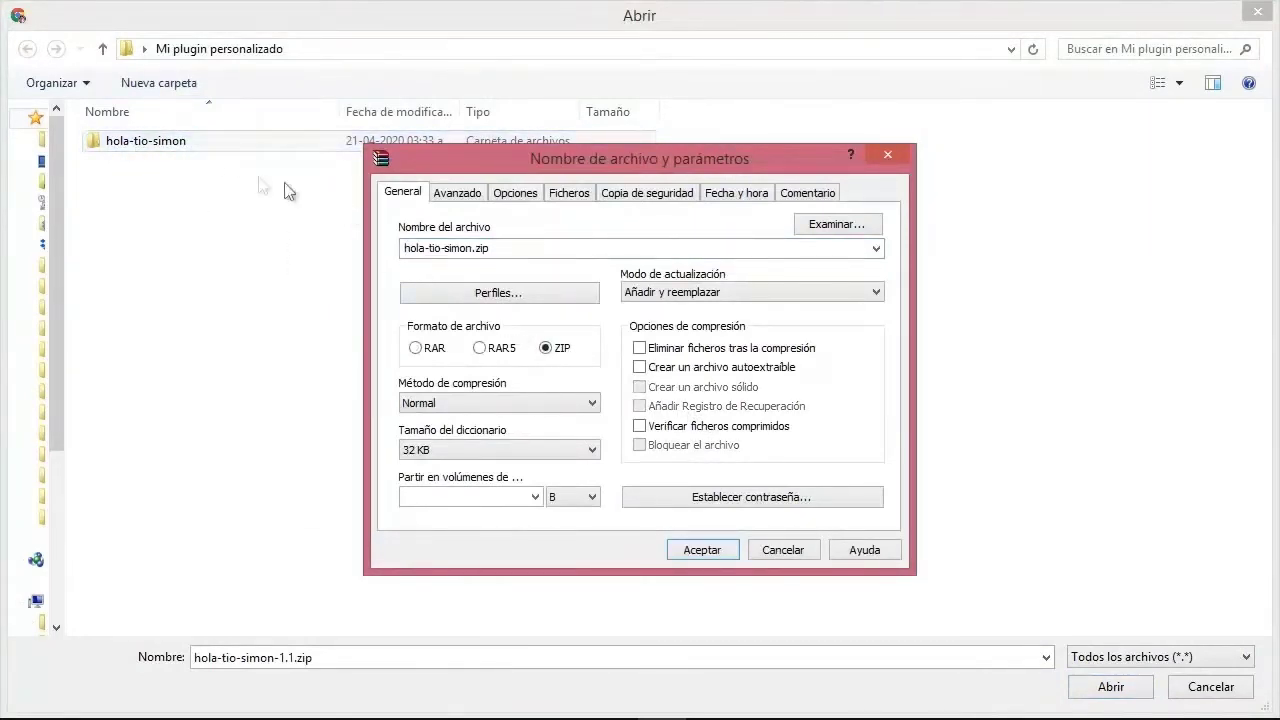
left_click(469, 247)
key("End")
type("-1.")
left_click(700, 550)
Install the plugin from hola-tio-simon-1.0.zip on the client site and activate it.
key("Escape")
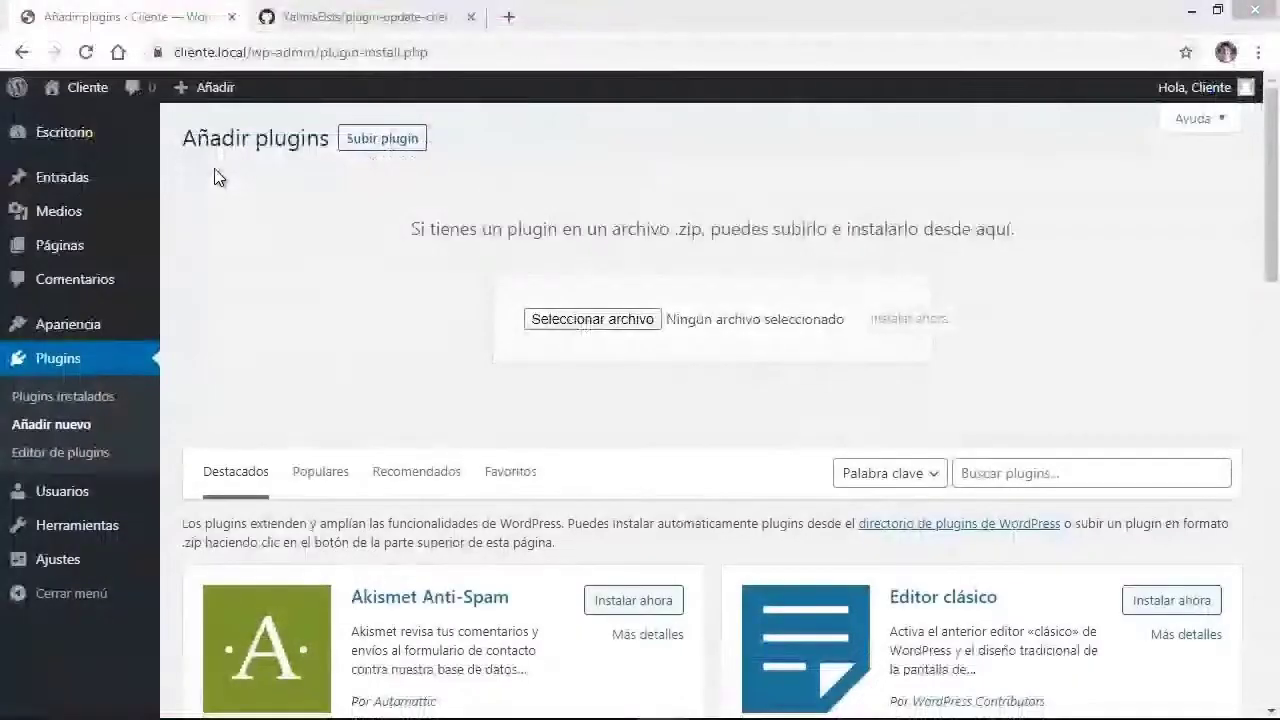
left_click(915, 322)
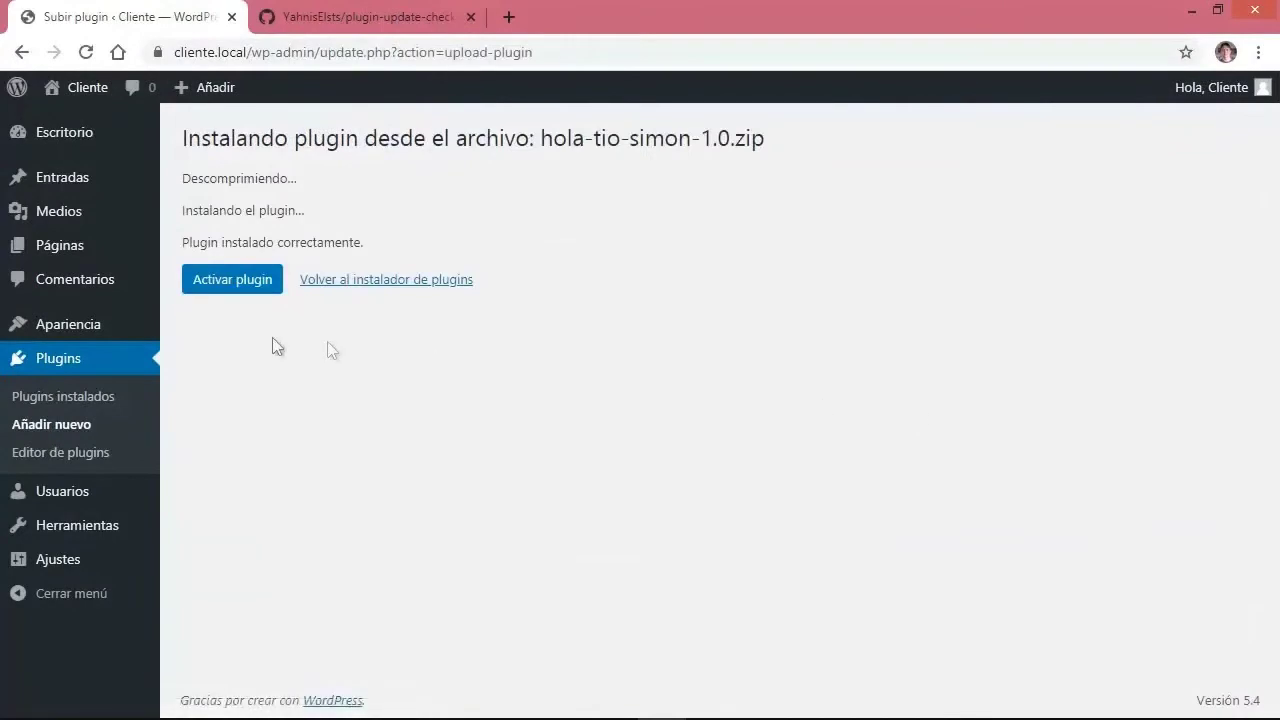
left_click(233, 287)
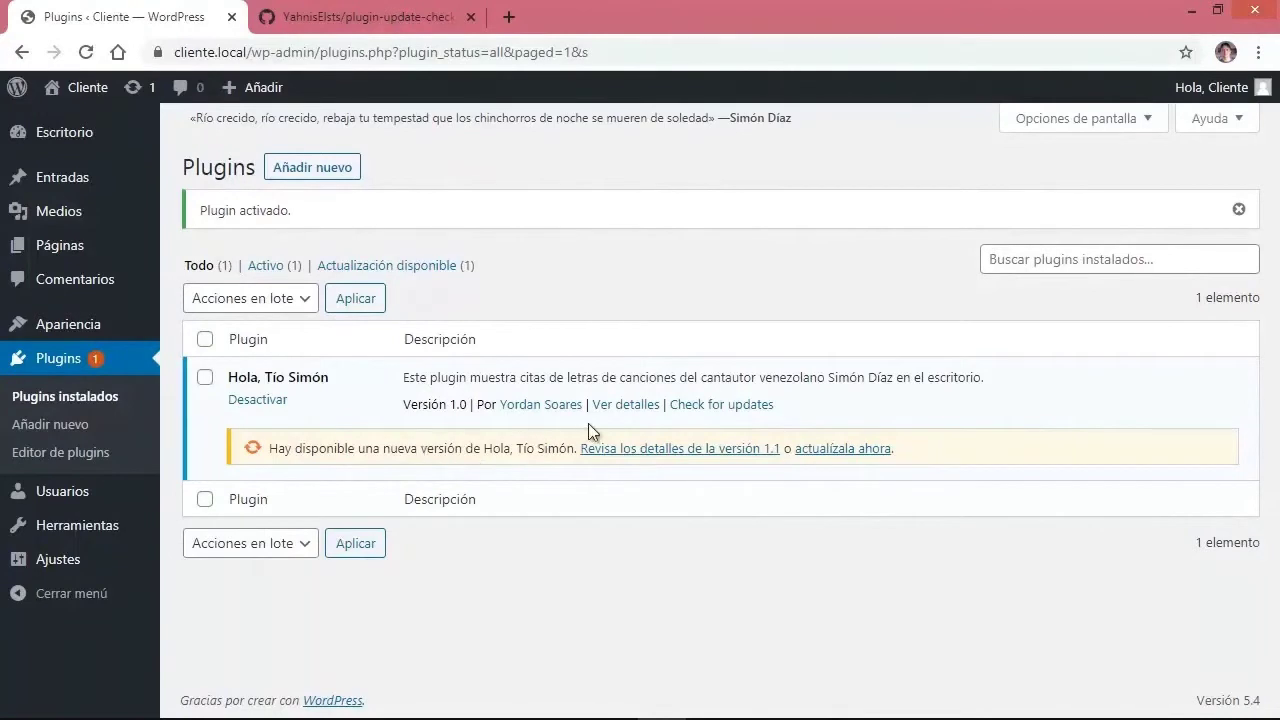
Open the version 1.1 update details for Hola, Tío Simón and examine its changelog.
left_click(656, 449)
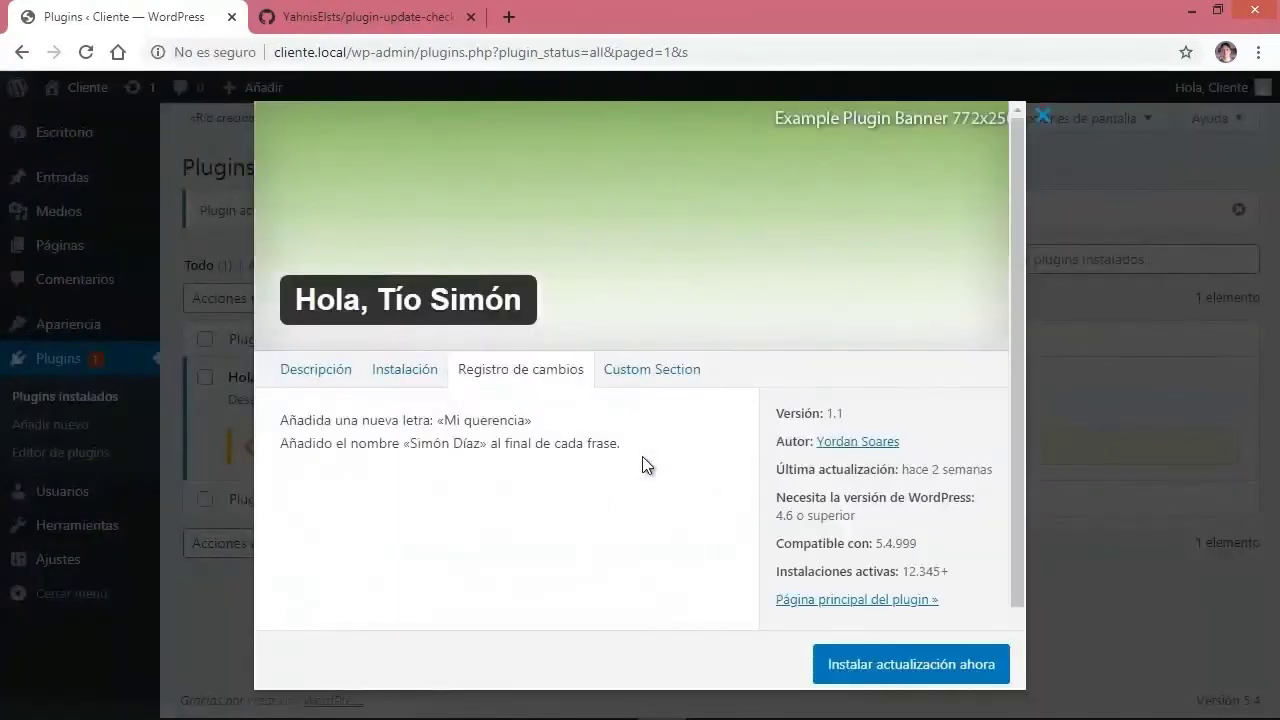
scroll(566, 474, "down", 2)
scroll(400, 434, "up", 2)
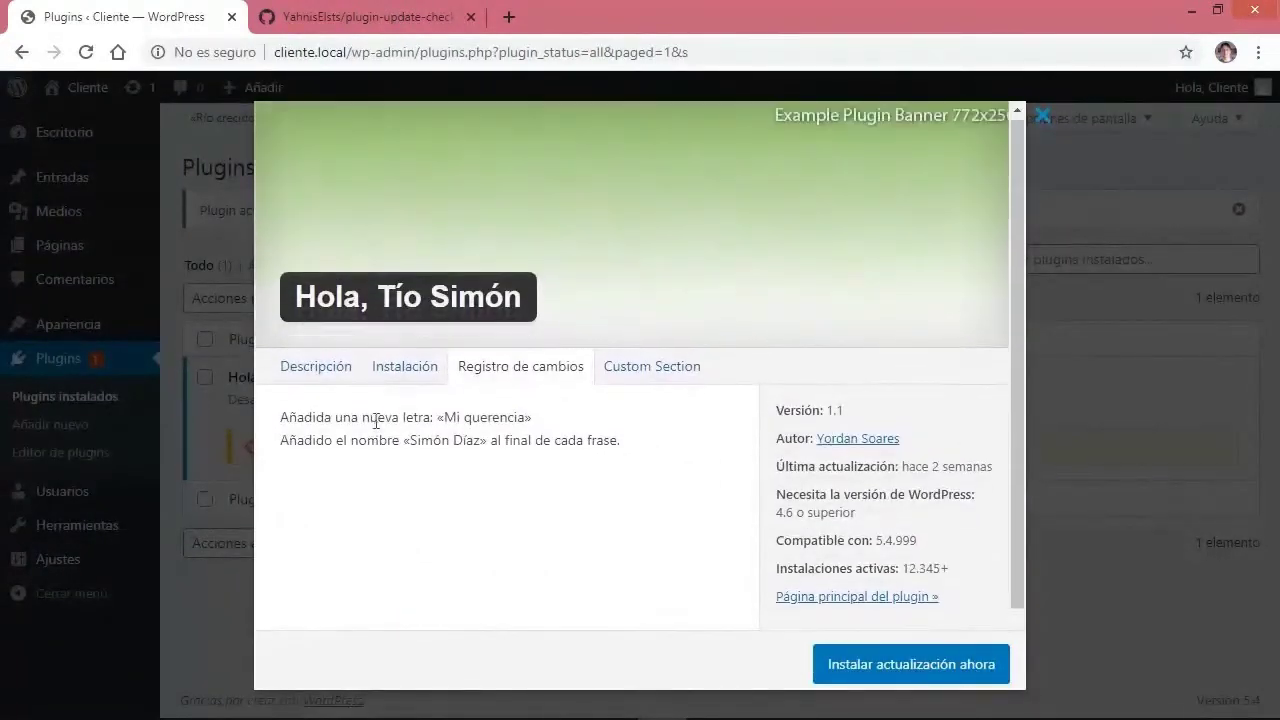
left_click_drag(281, 420, 626, 454)
left_click(607, 463)
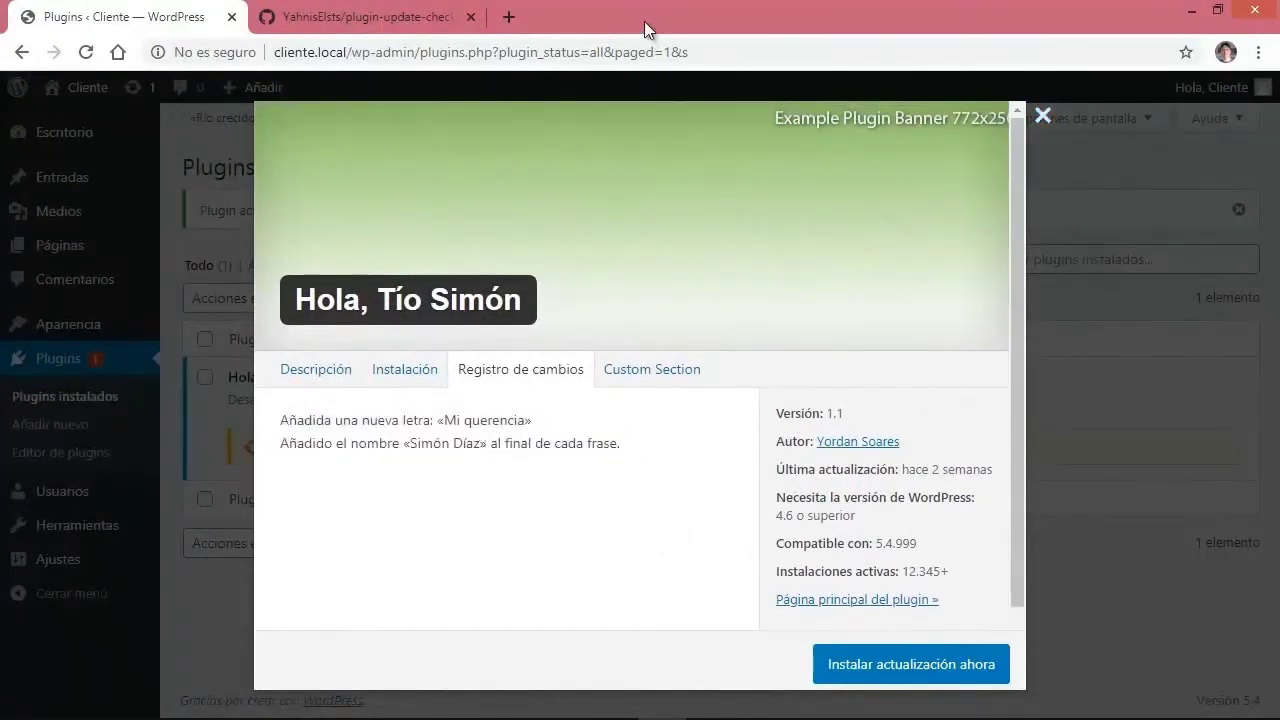
Arrange the browser and Visual Studio Code side by side and open hola-tio-simon.json from the local site's plugins folder.
key("super+Right")
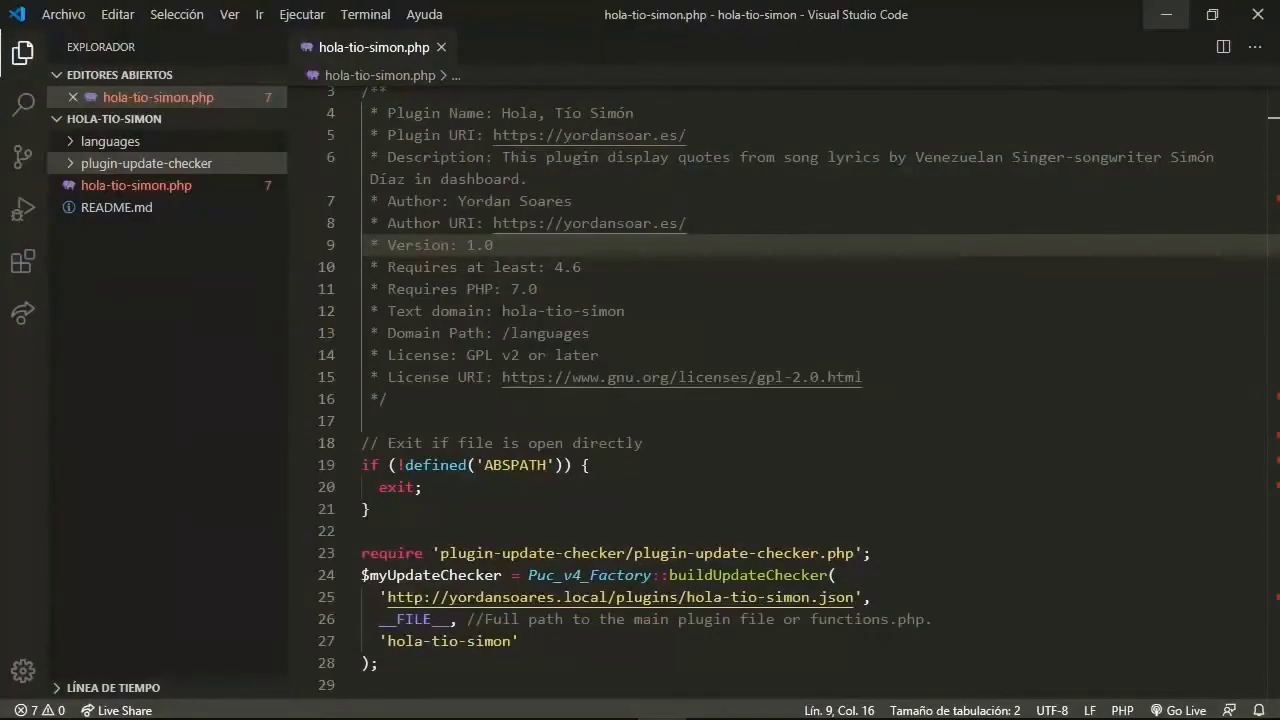
key("super+Left")
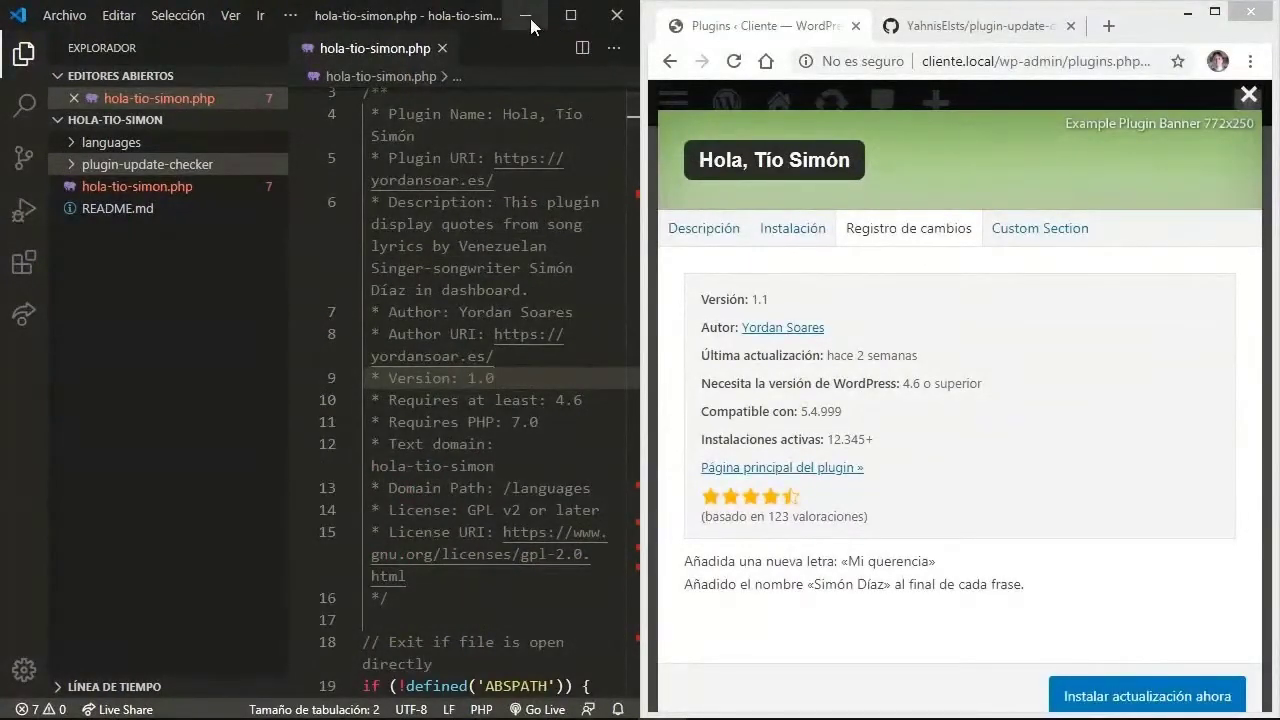
left_click(570, 15)
double_click(247, 139)
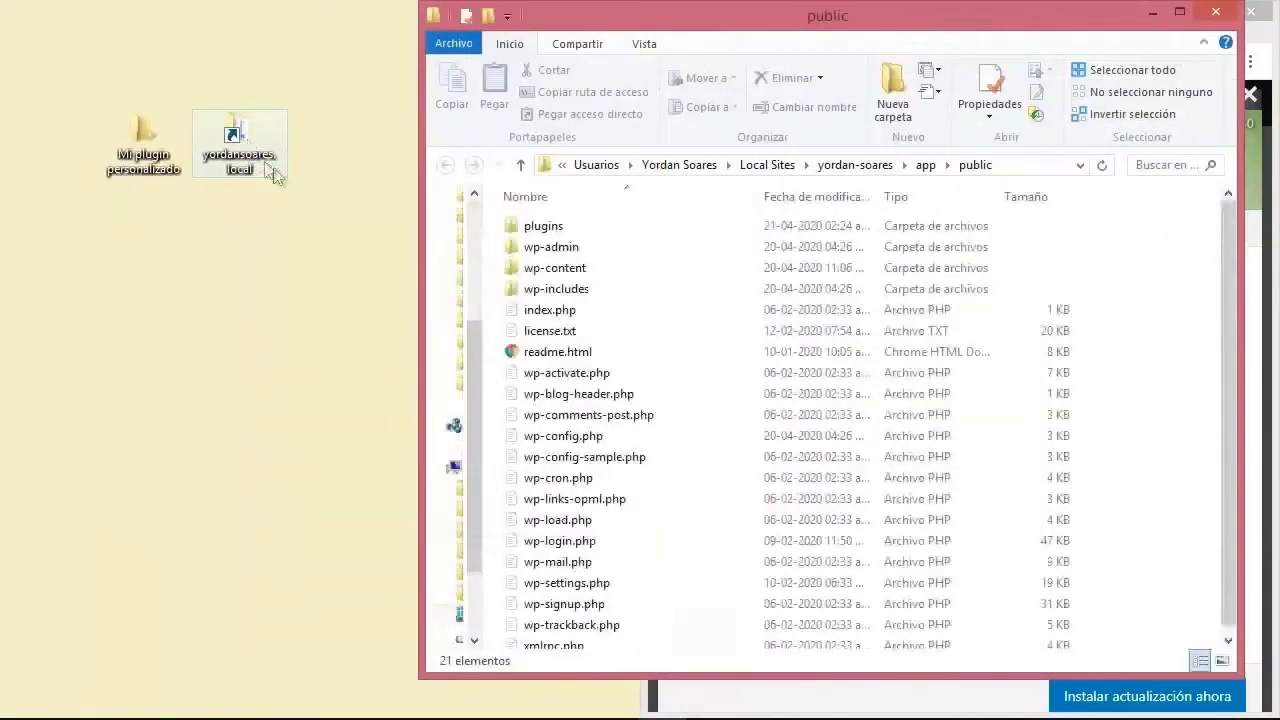
double_click(545, 234)
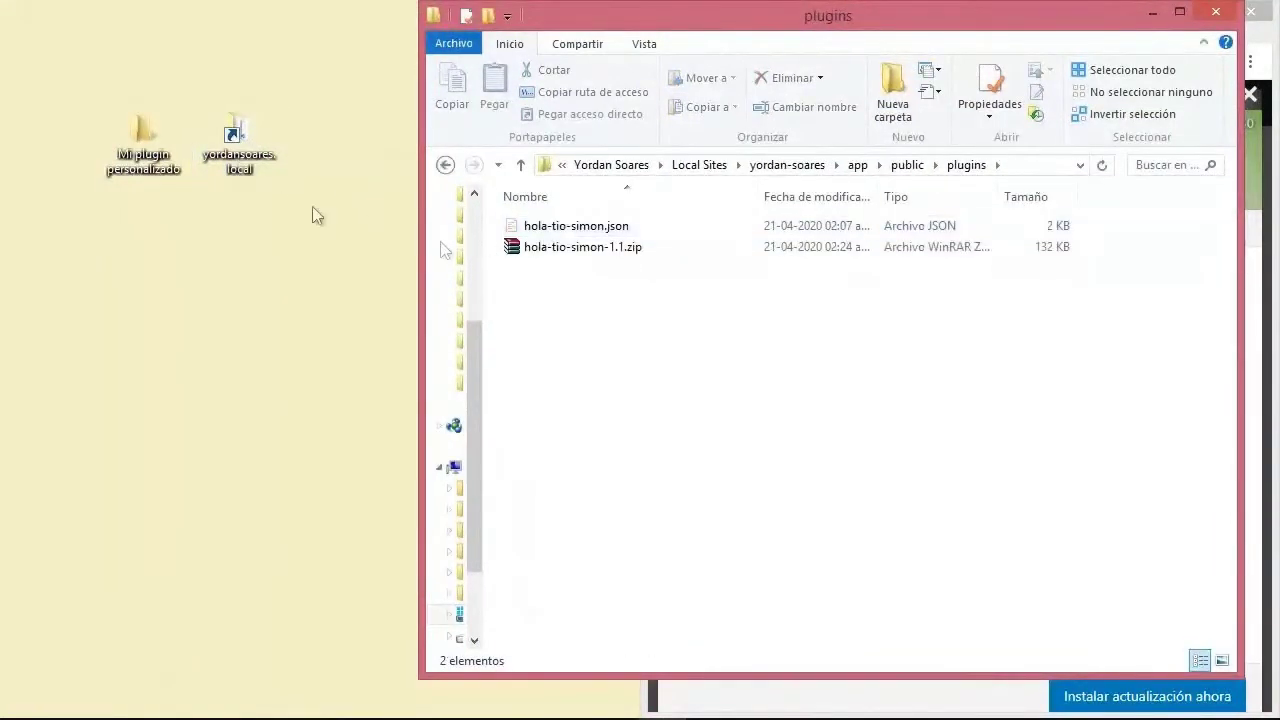
left_click(250, 172)
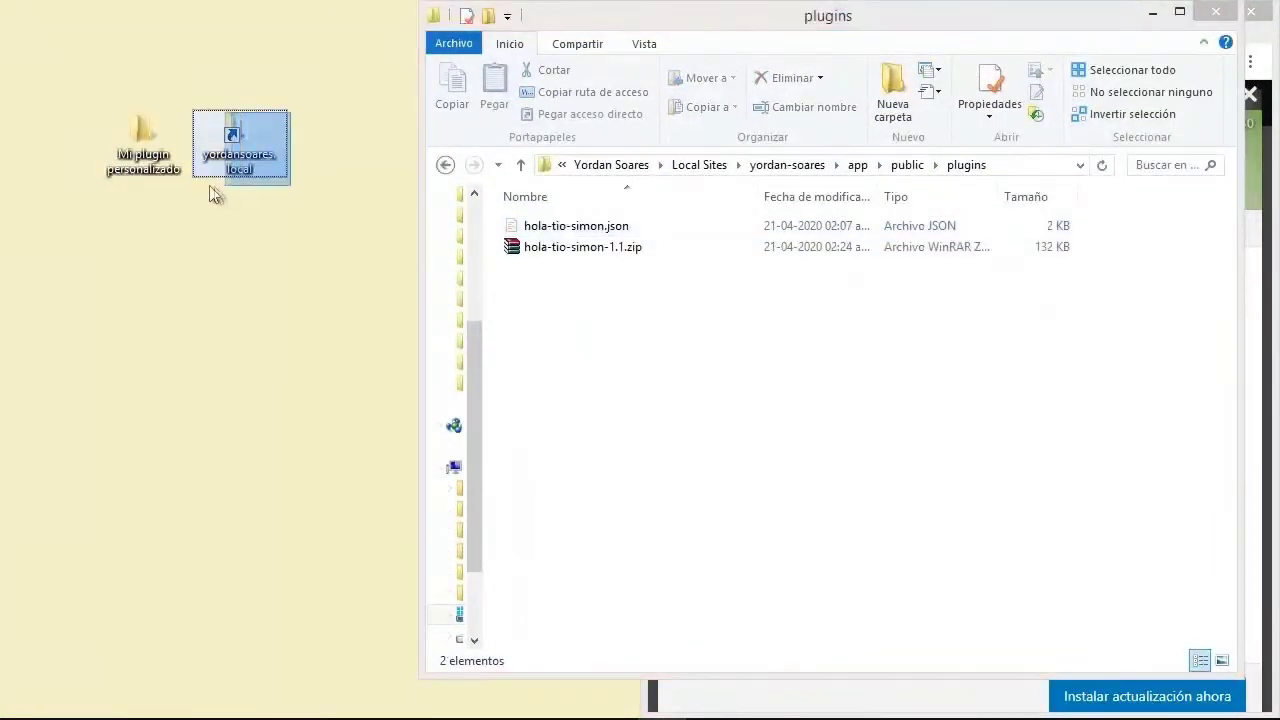
left_click(600, 245)
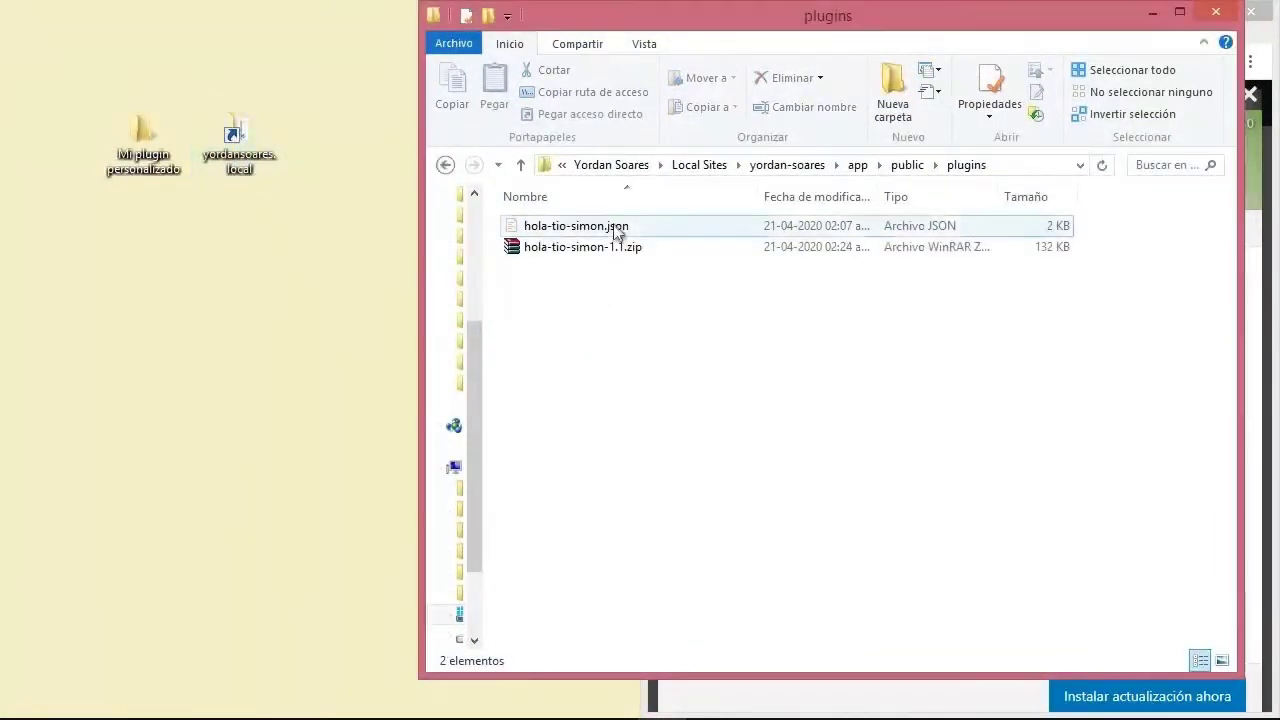
double_click(613, 226)
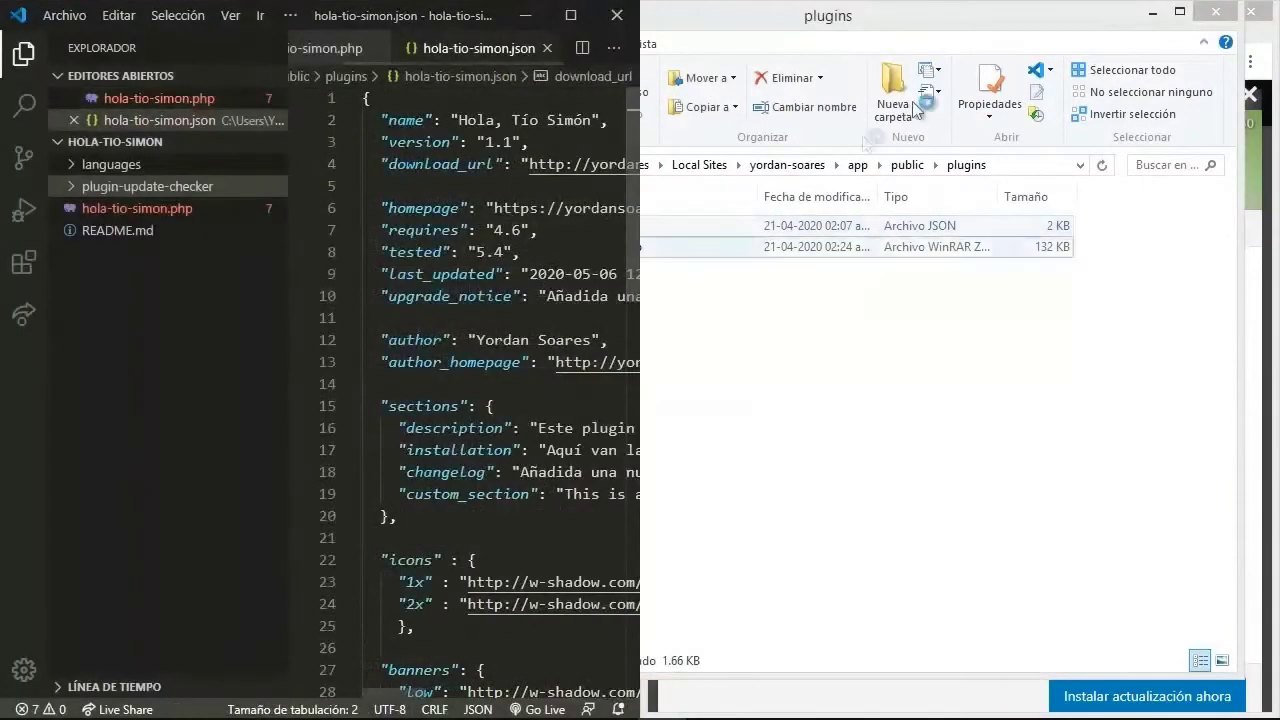
left_click(1163, 20)
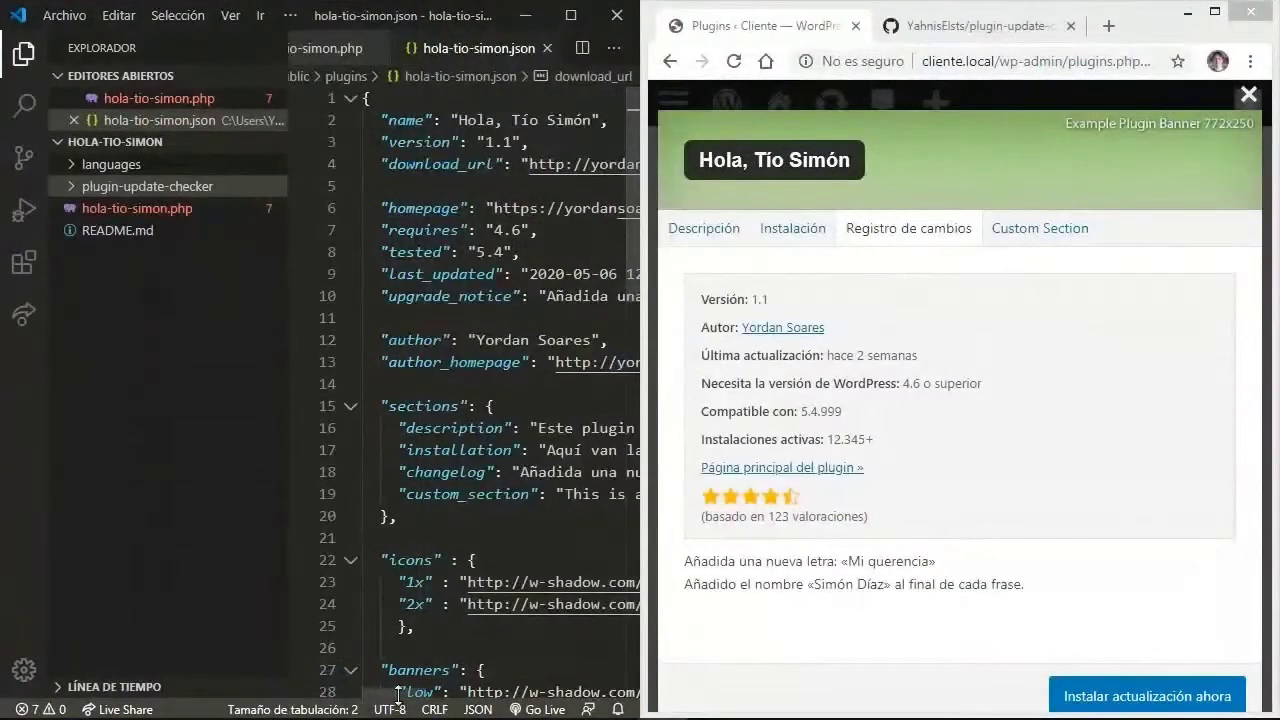
Hide the file explorer sidebar and compare the JSON's name, version and author fields with the plugin's update details.
left_click_drag(286, 457, 205, 313)
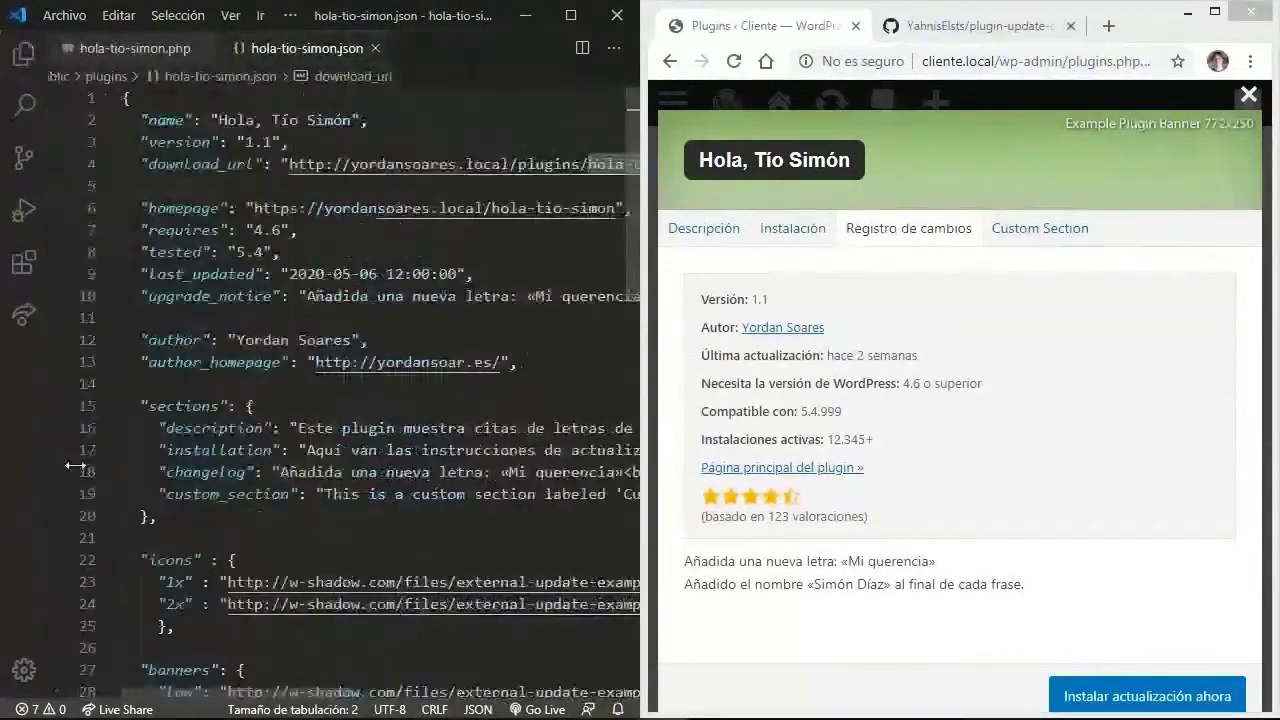
left_click(904, 368)
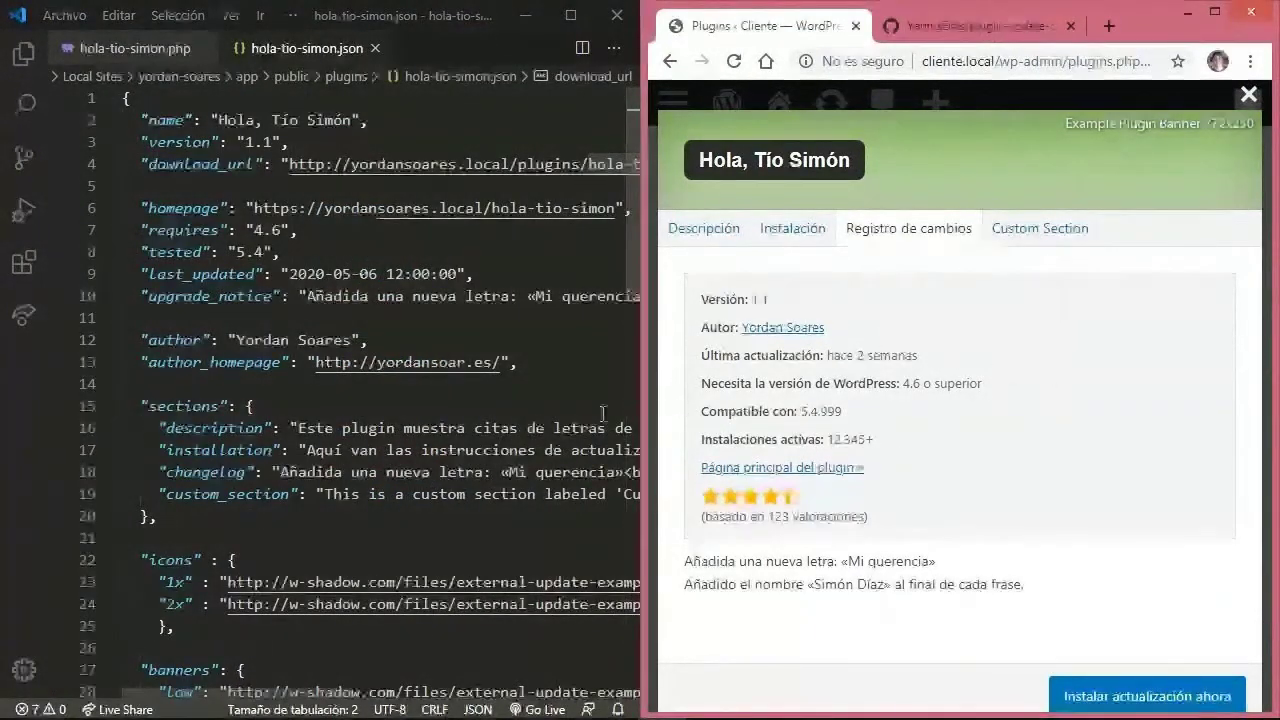
scroll(629, 290, "down", 2)
scroll(628, 270, "up", 3)
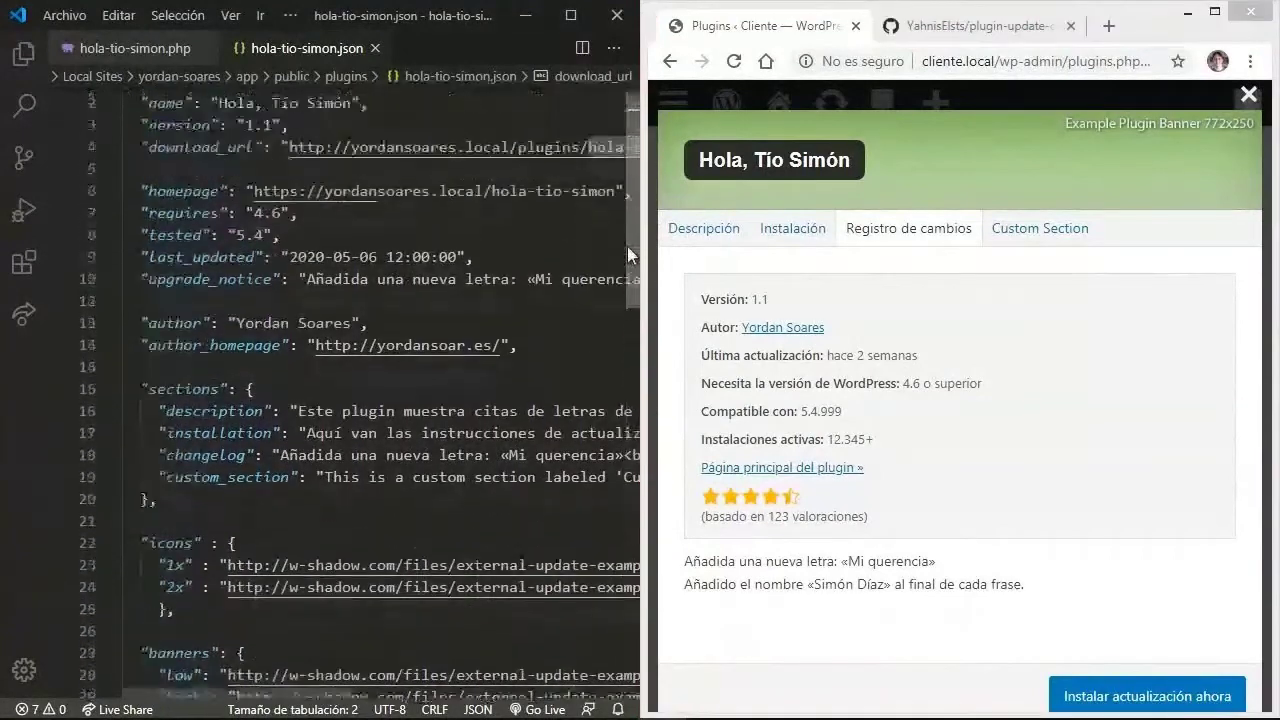
left_click_drag(220, 120, 351, 120)
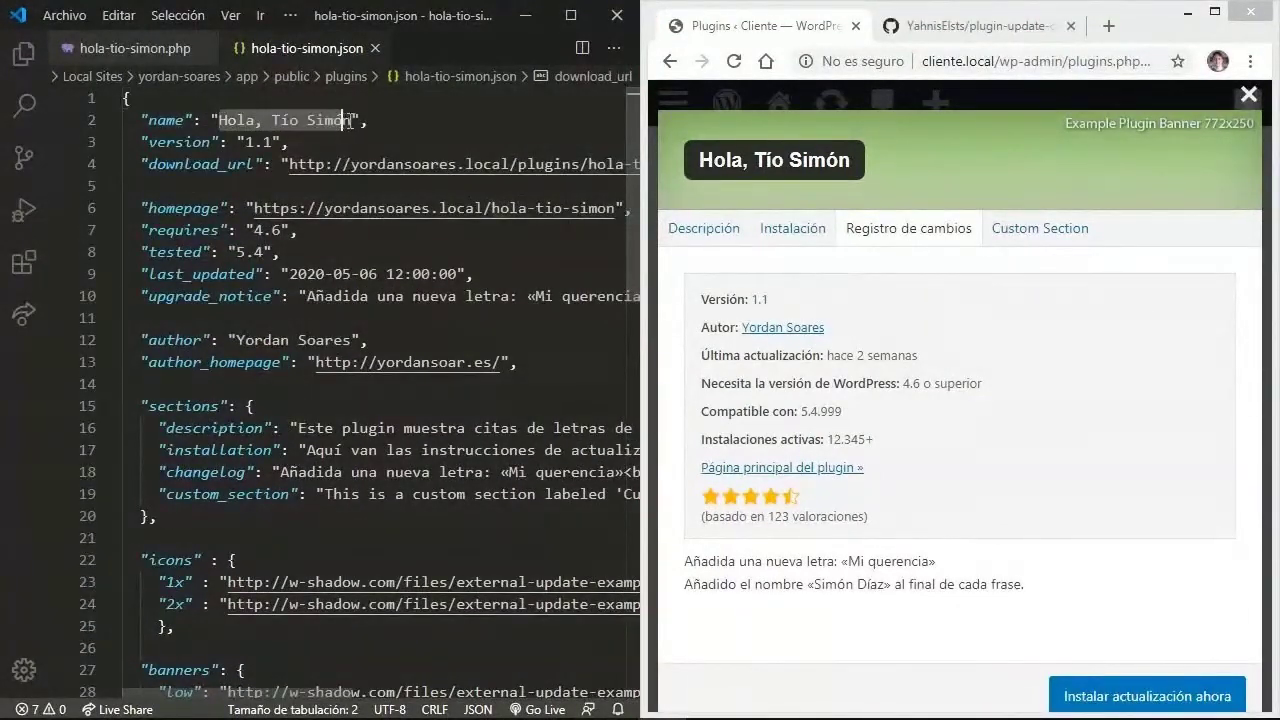
left_click_drag(698, 160, 855, 163)
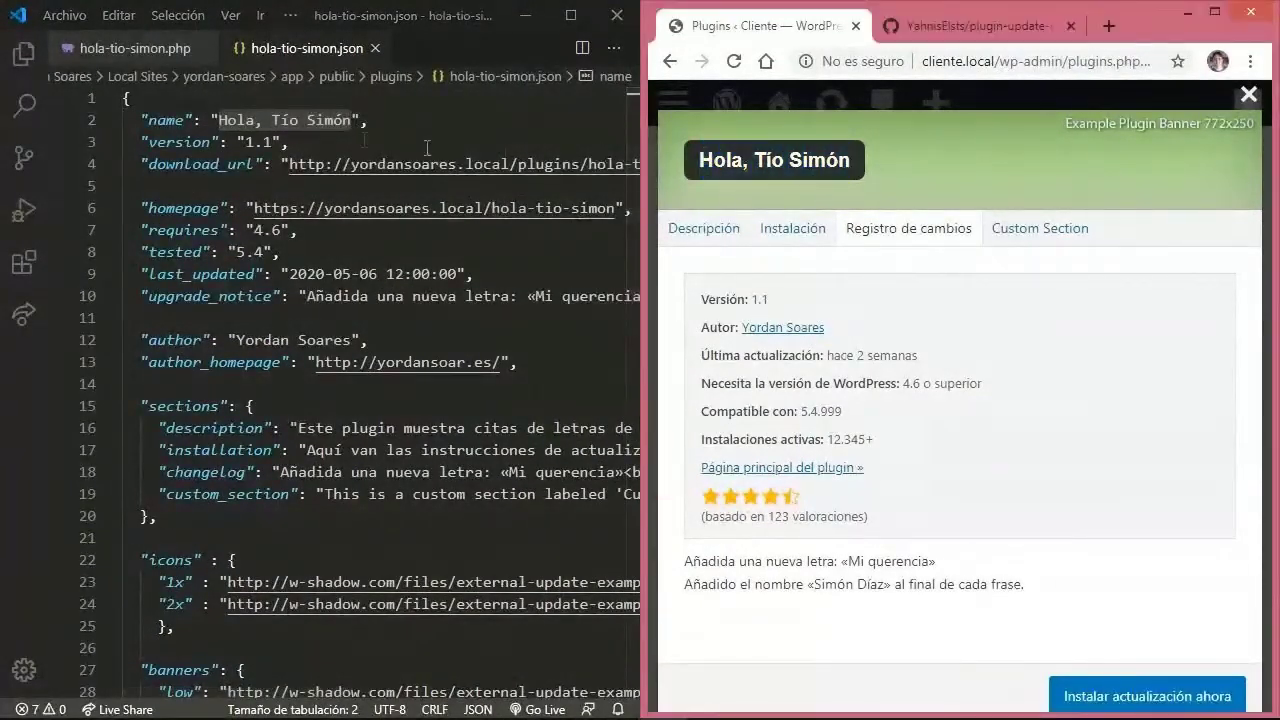
left_click_drag(246, 141, 272, 141)
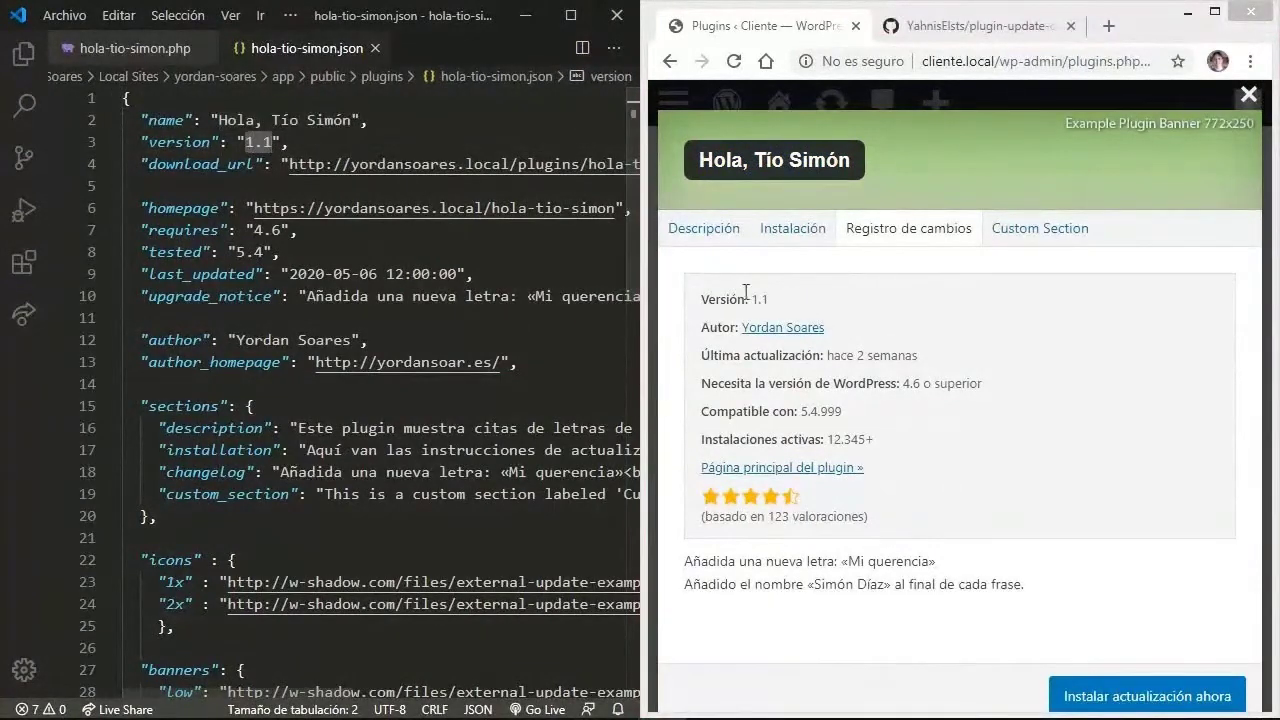
left_click_drag(237, 340, 500, 362)
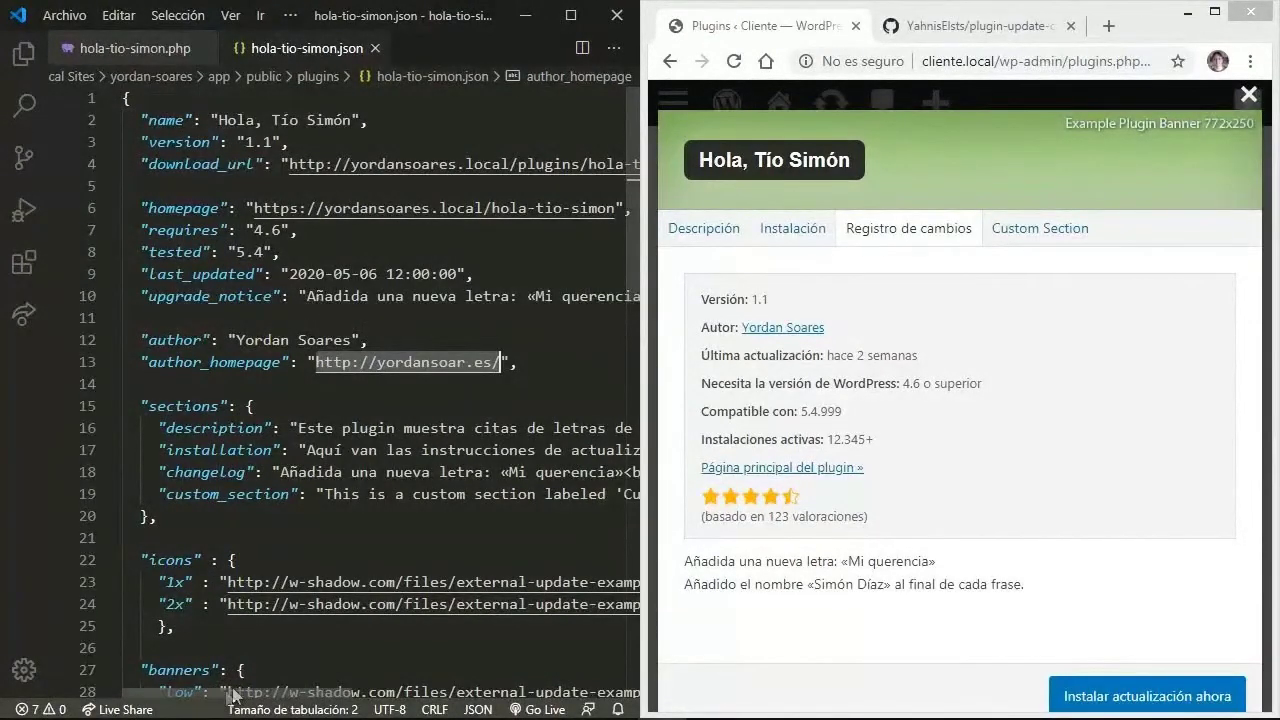
Compare the description entry in the JSON's sections block with the plugin's description in the update details, returning to the changelog.
scroll(380, 400, "down", 2)
left_click(300, 278)
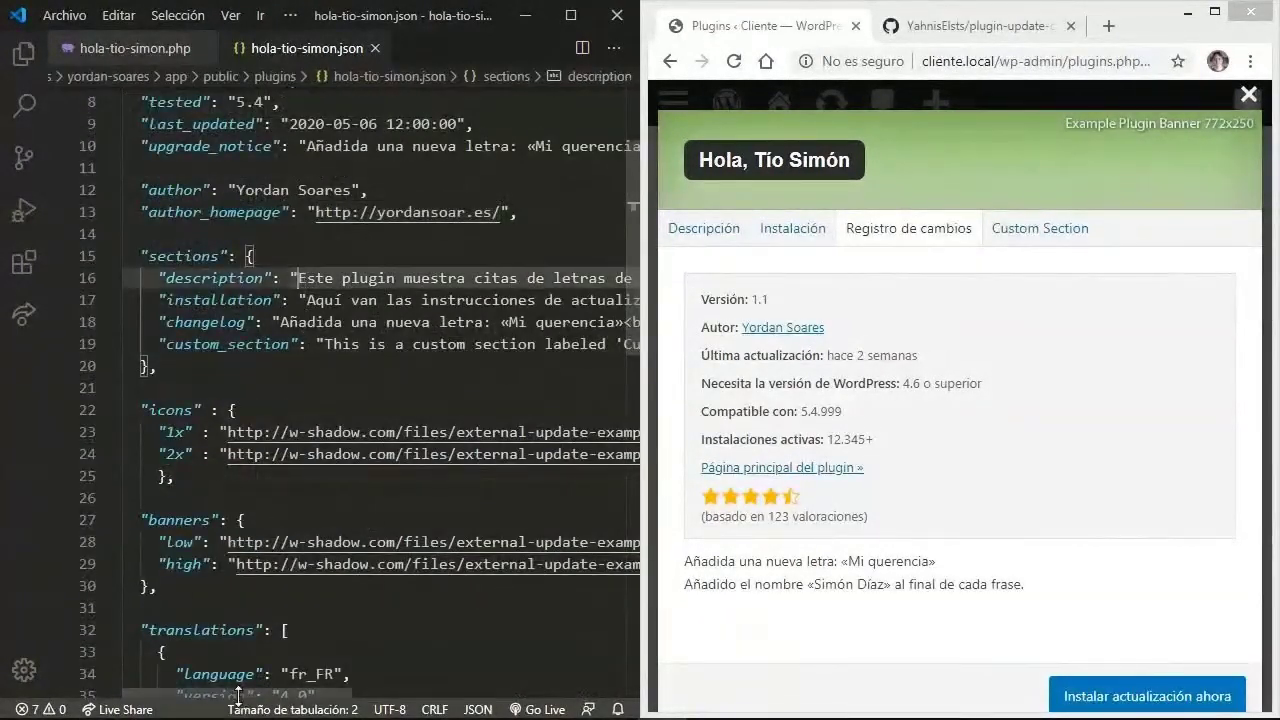
left_click_drag(238, 693, 272, 693)
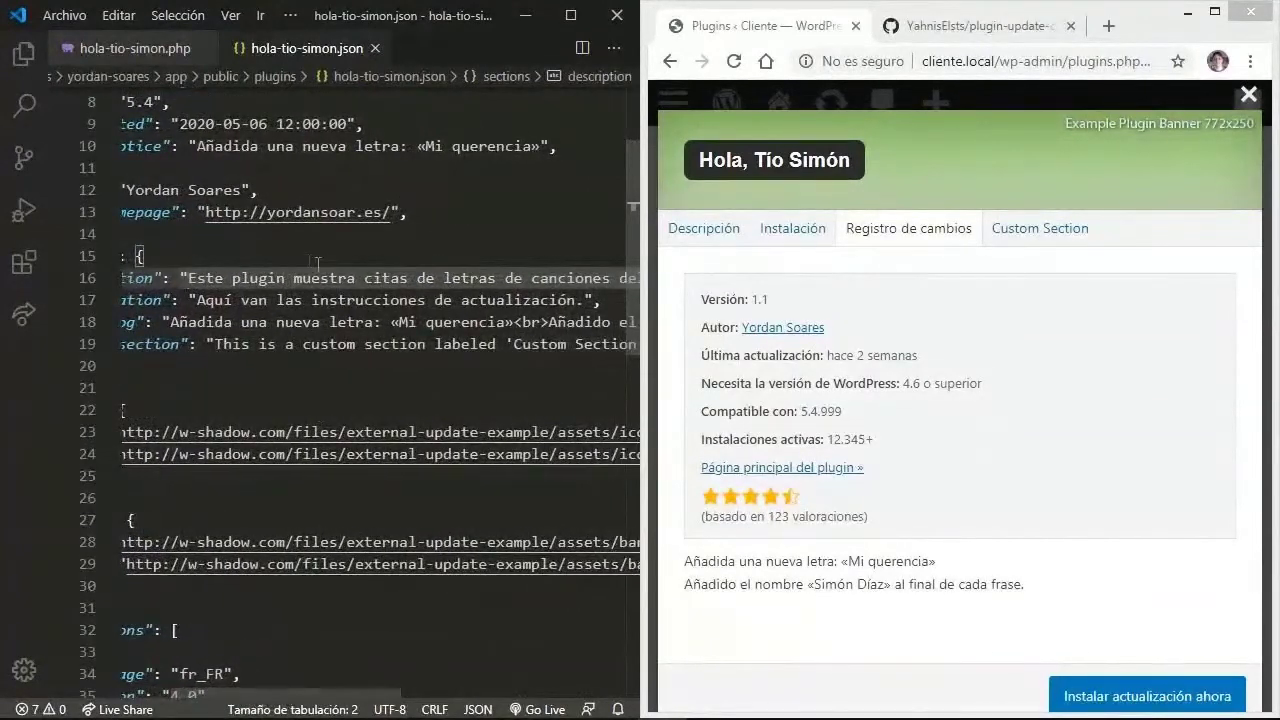
left_click_drag(404, 689, 300, 697)
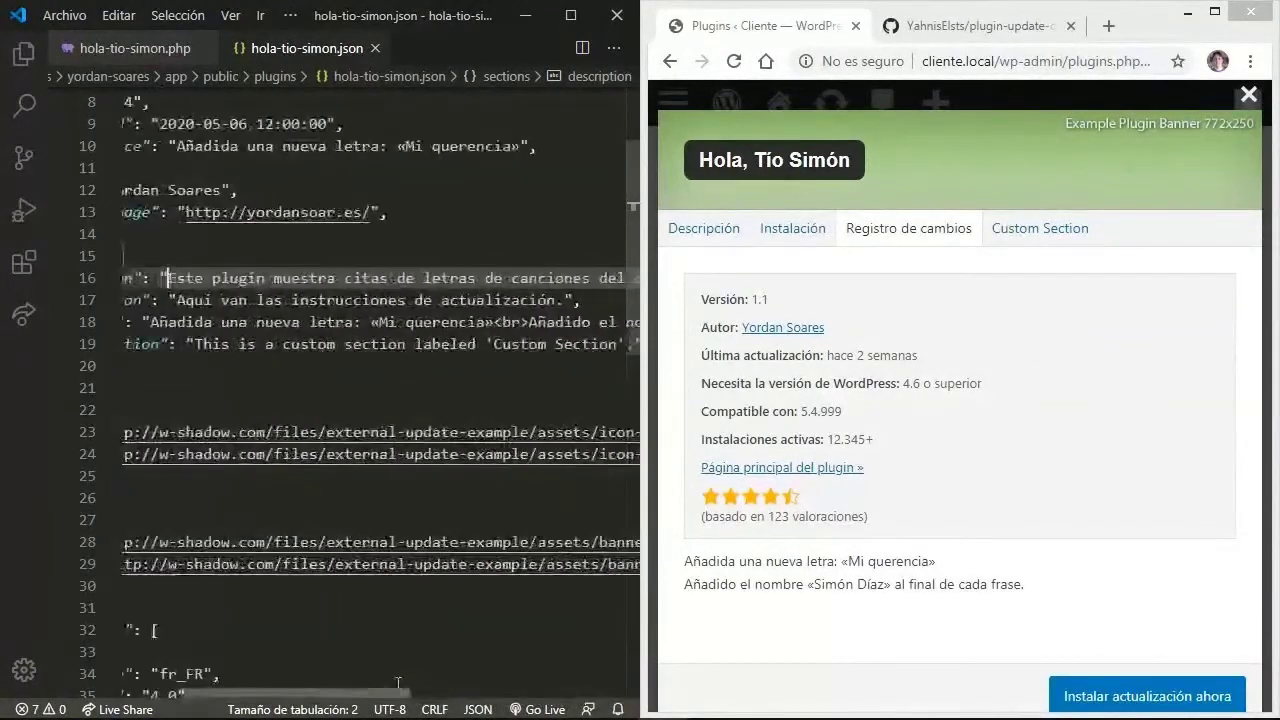
left_click(720, 228)
left_click_drag(686, 561, 776, 597)
left_click(776, 597)
left_click(886, 228)
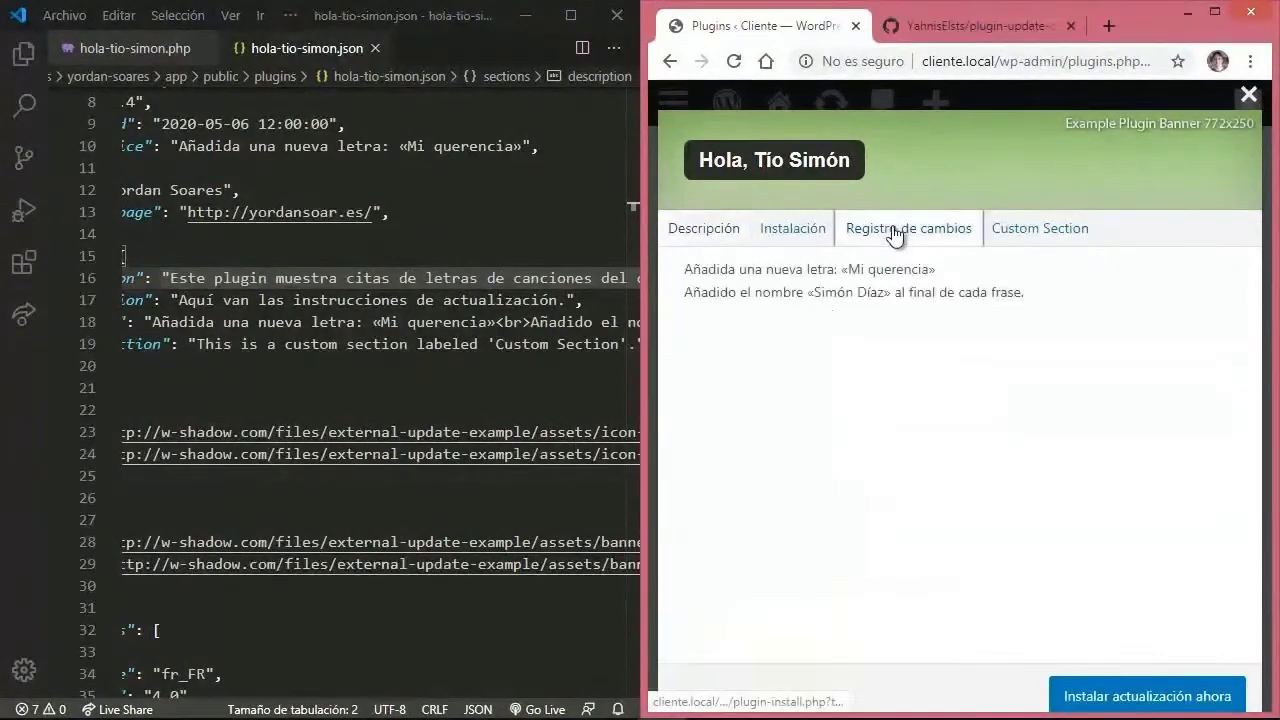
Turn on word wrap in hola-tio-simon.json to show the whole changelog entry of the sections block.
left_click(301, 693)
left_click_drag(301, 690, 265, 690)
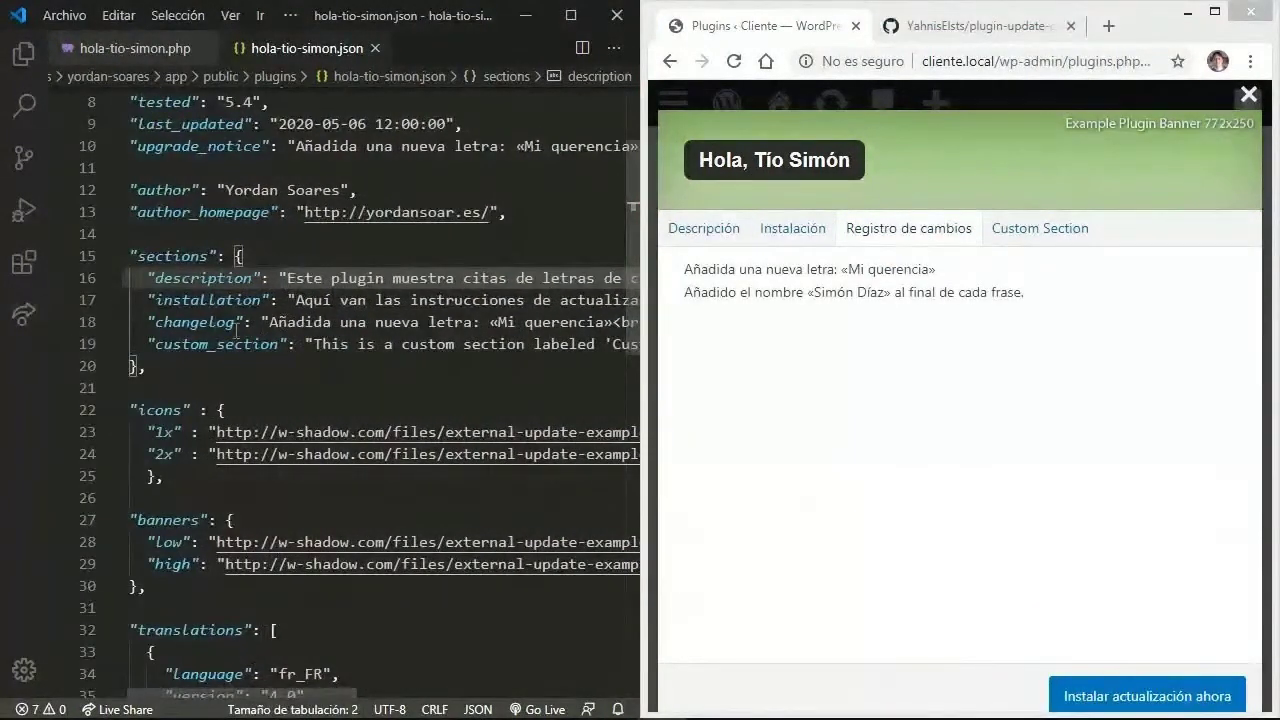
double_click(190, 322)
left_click(265, 322)
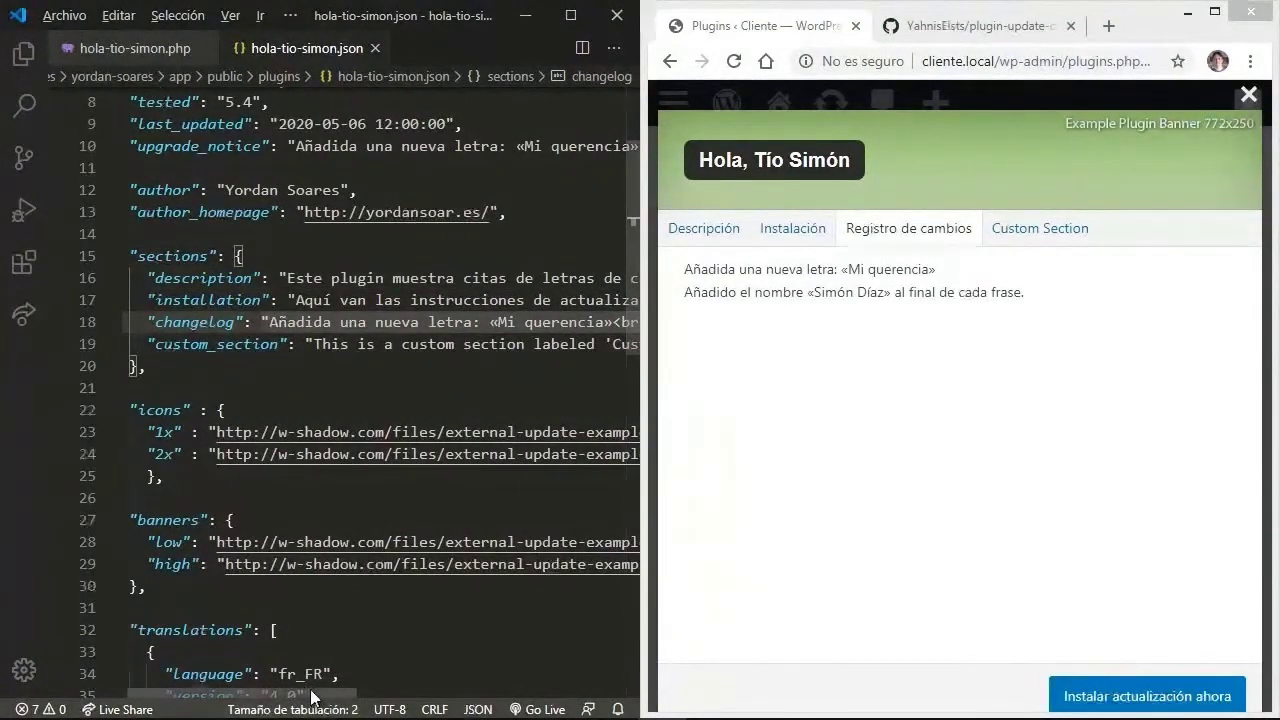
left_click_drag(312, 697, 316, 656)
key("alt+z")
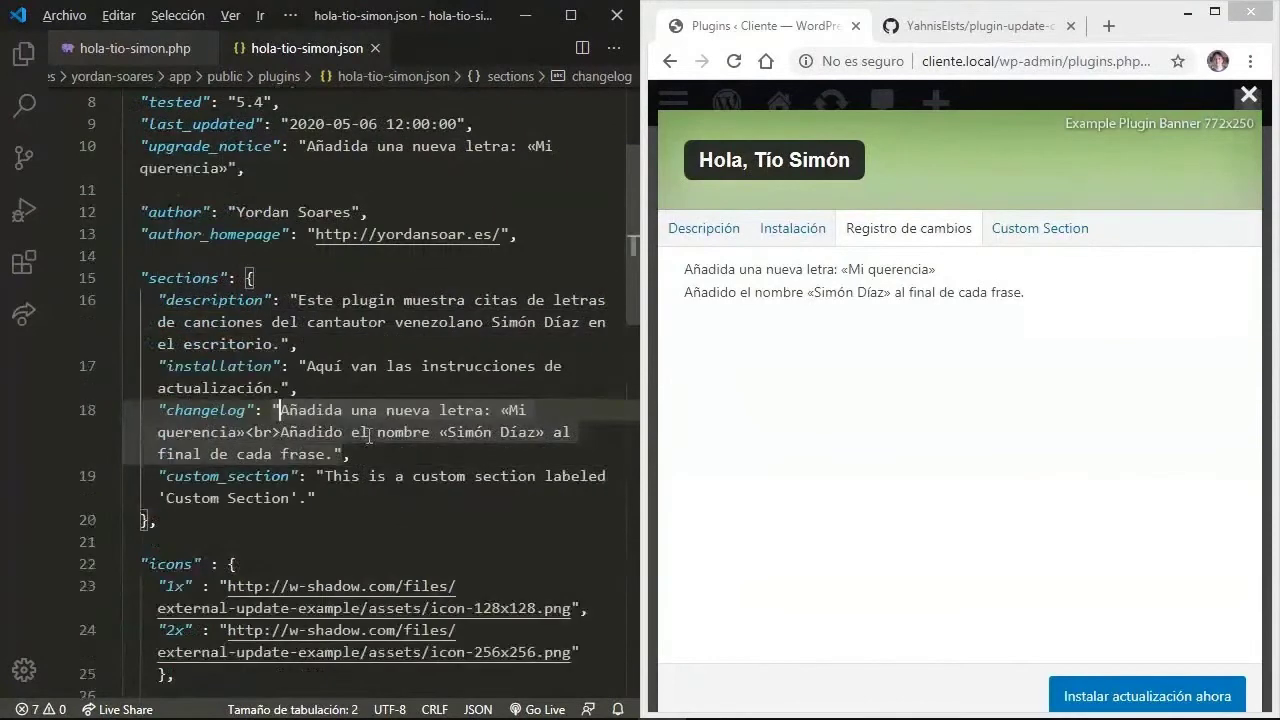
Compare the changelog text in the JSON with the update details' changelog and review the file's opening fields.
scroll(348, 433, "down", 2)
left_click_drag(274, 310, 344, 354)
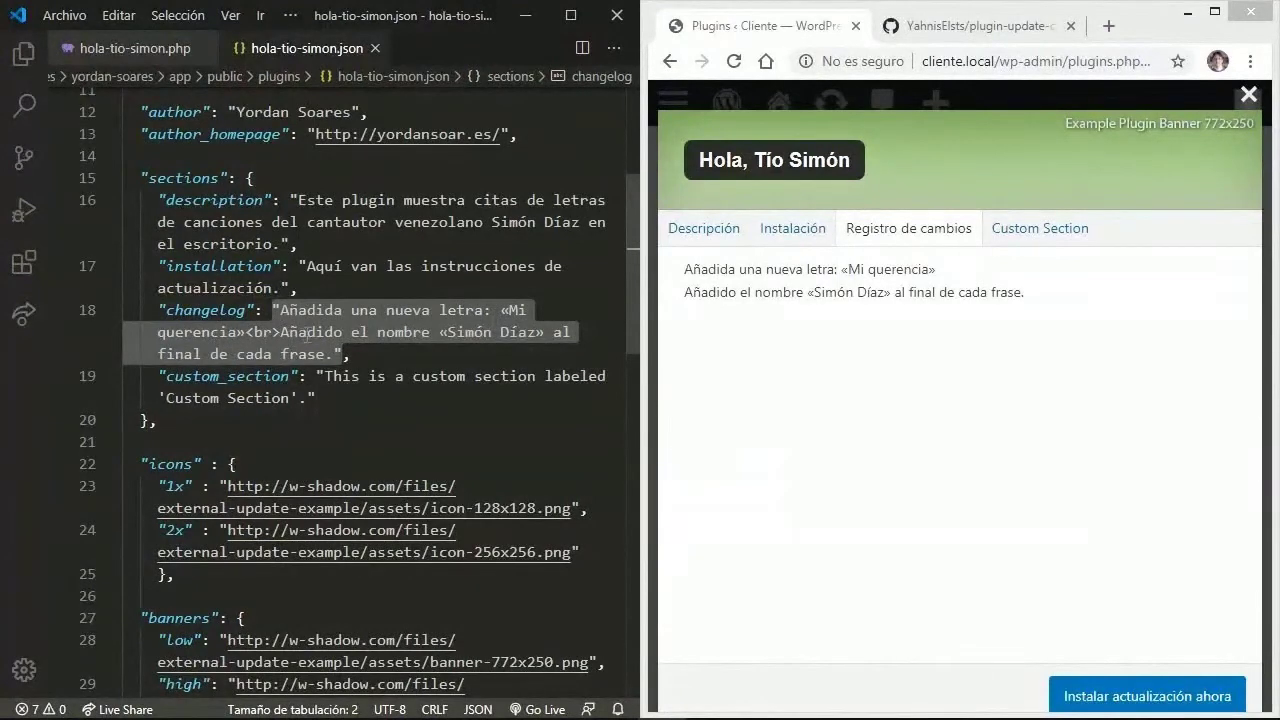
left_click_drag(1012, 300, 684, 266)
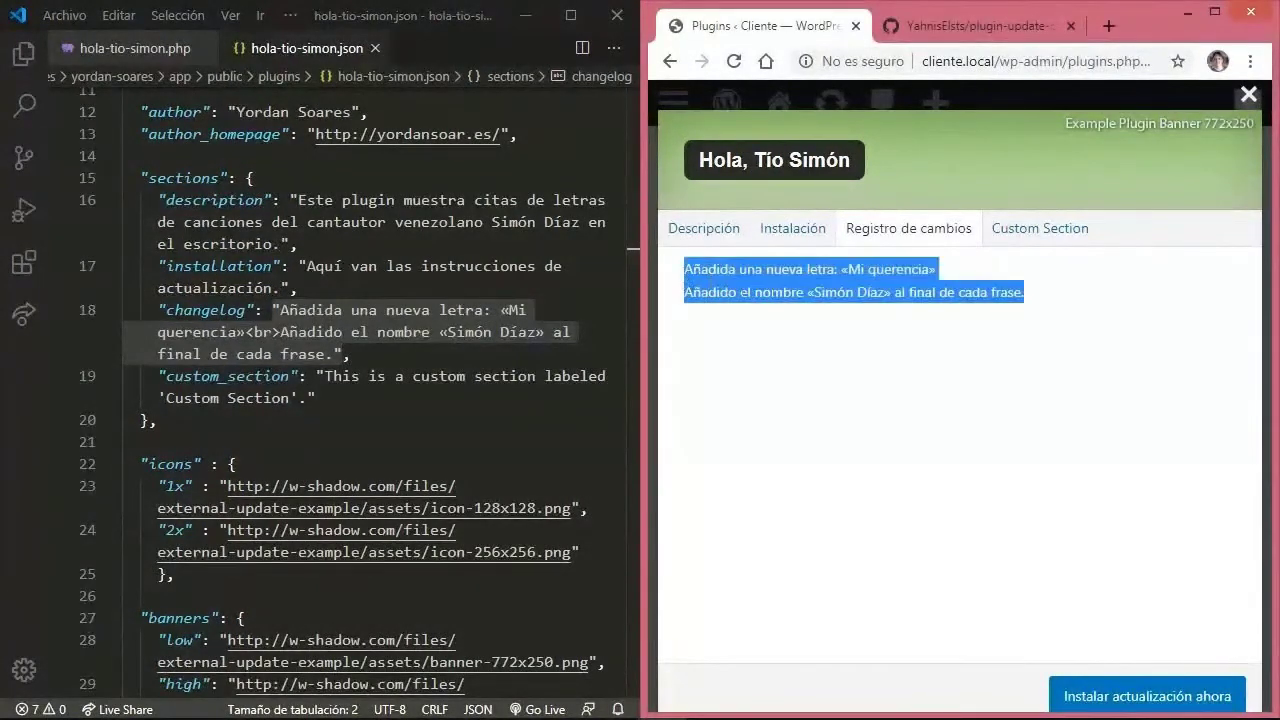
left_click(715, 320)
key("alt+Tab")
scroll(623, 168, "up", 3)
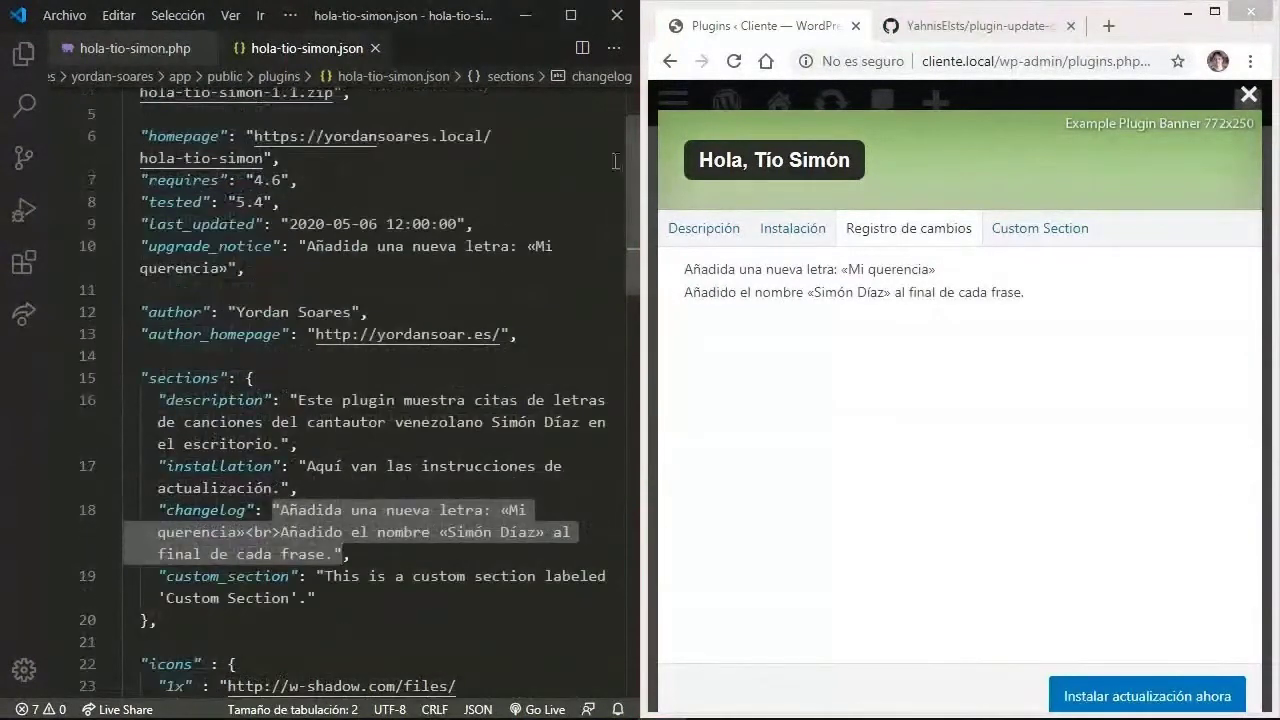
scroll(627, 143, "up", 2)
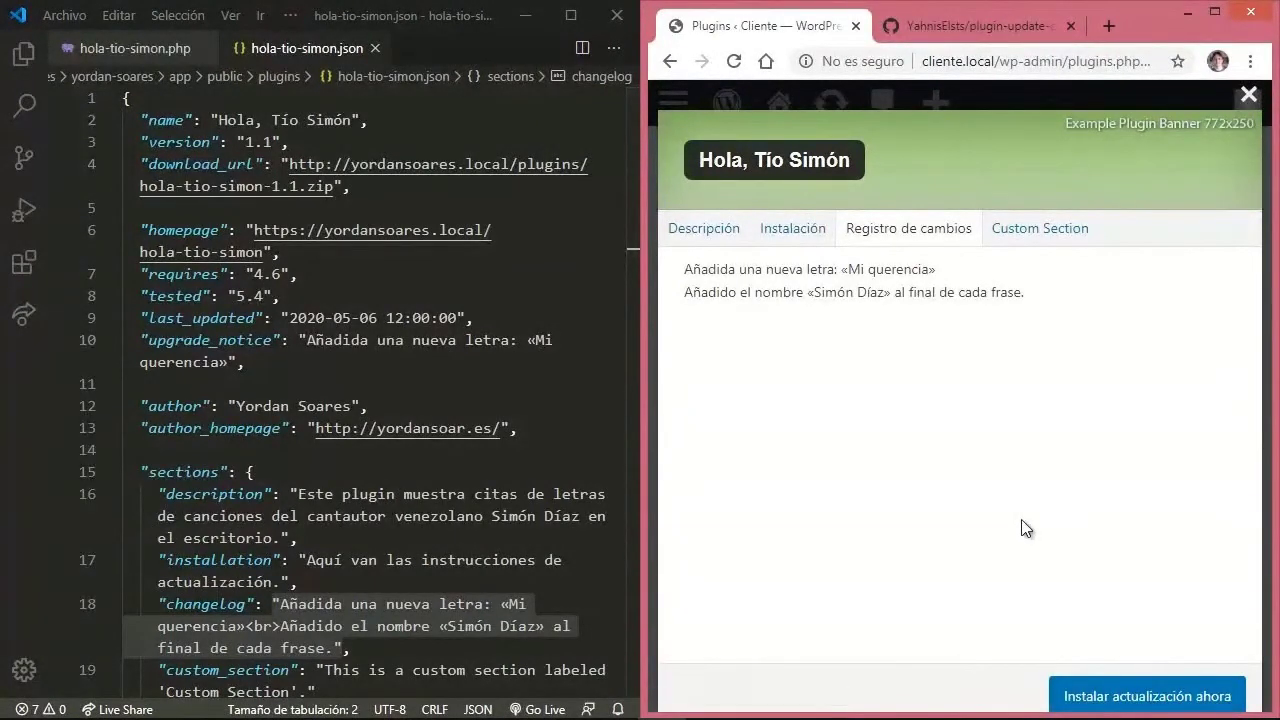
Maximize the browser, close the plugin's update details and open the client site's WordPress updates page.
key("super+Up")
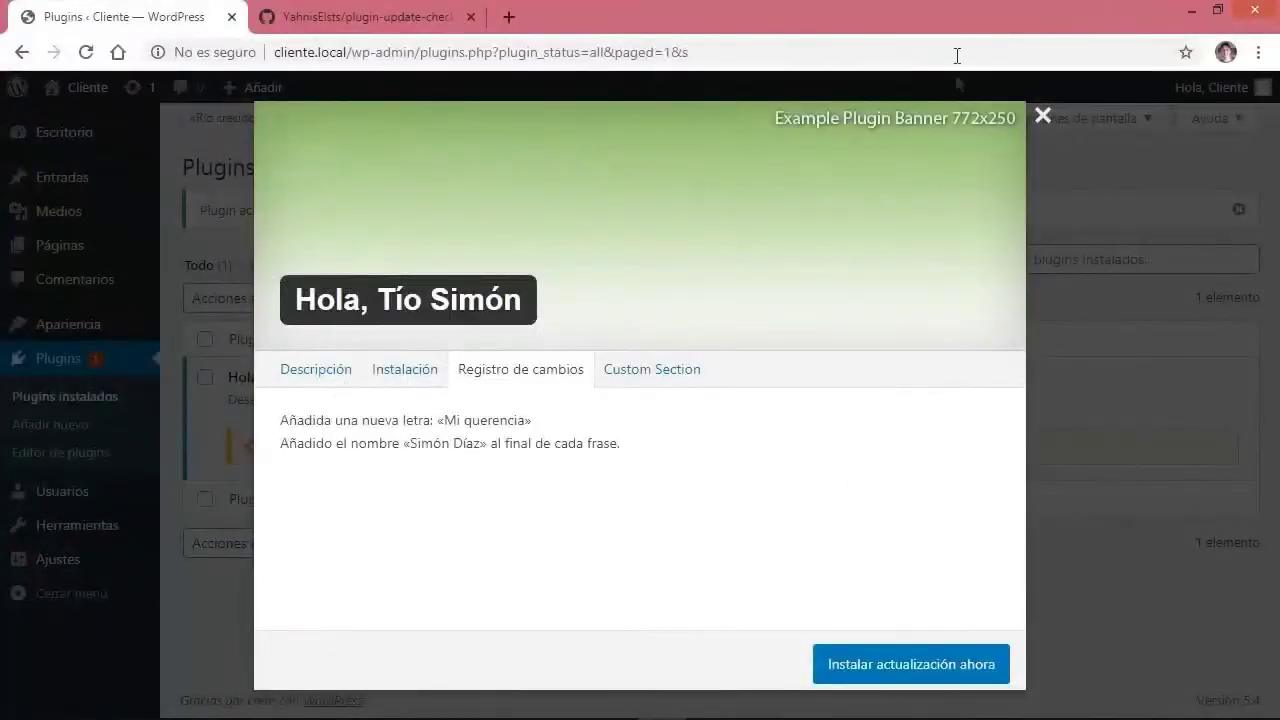
left_click(1043, 116)
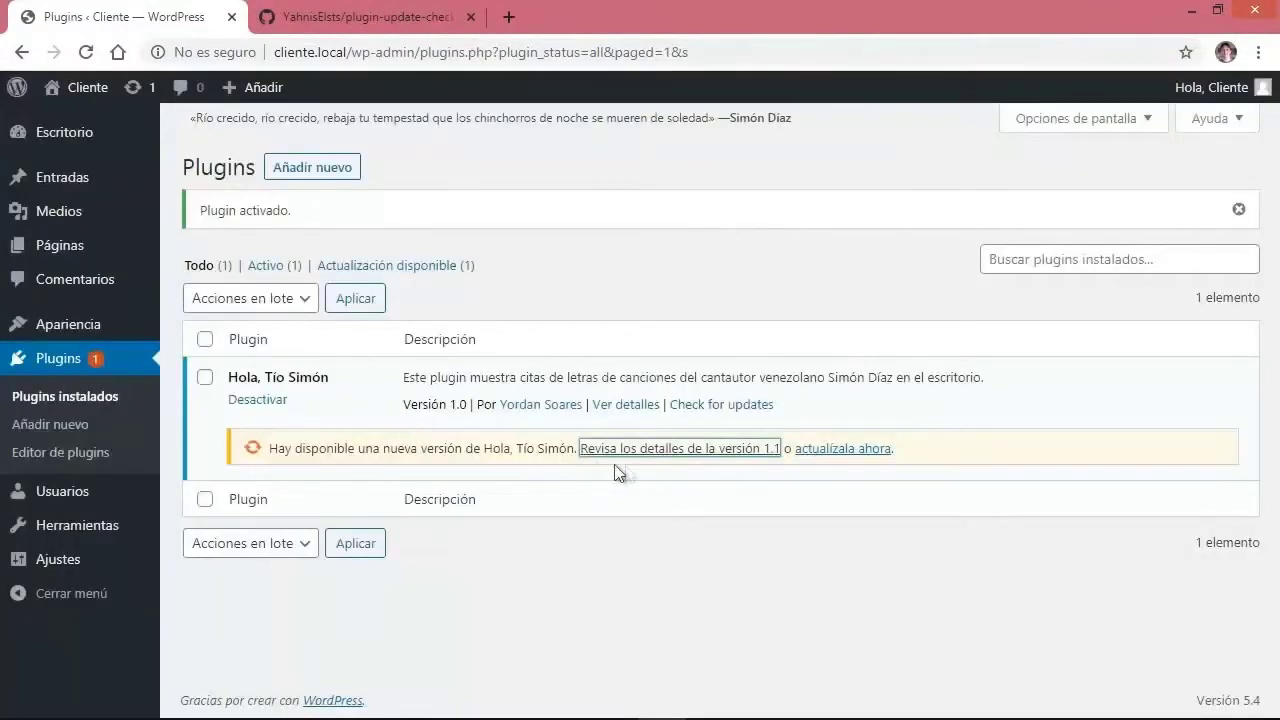
mouse_move(84, 141)
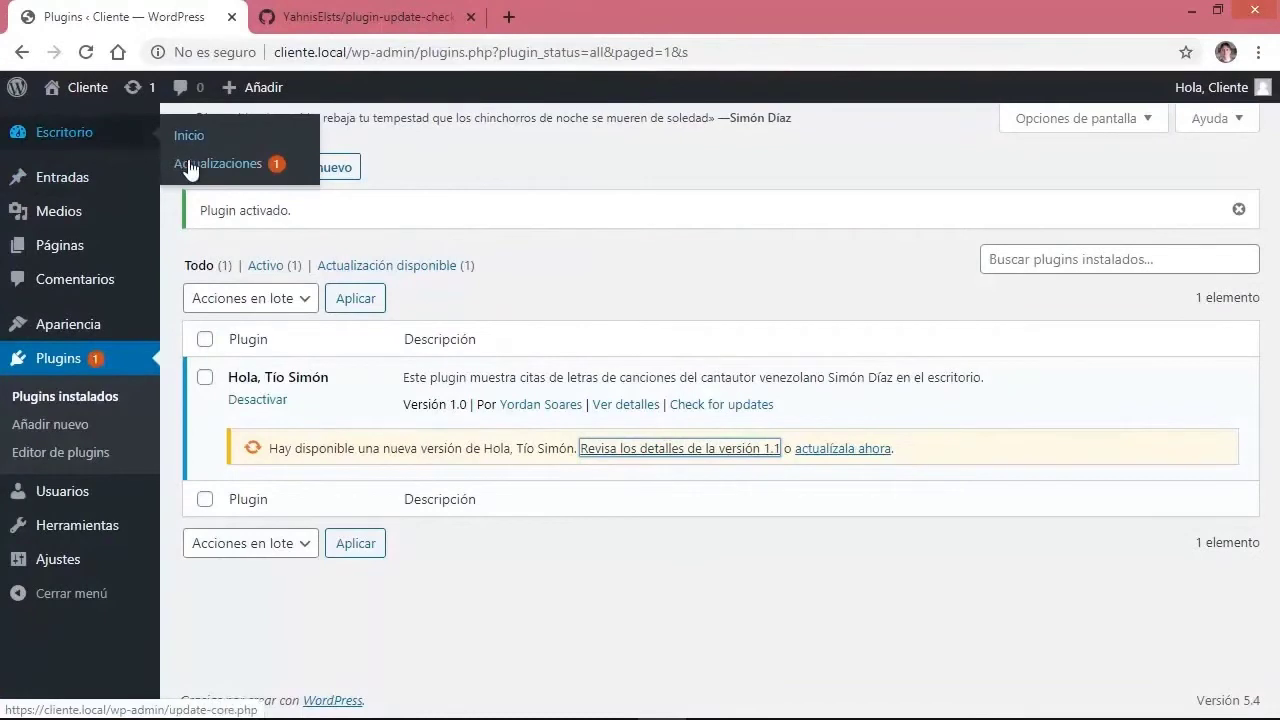
left_click_drag(190, 170, 345, 318)
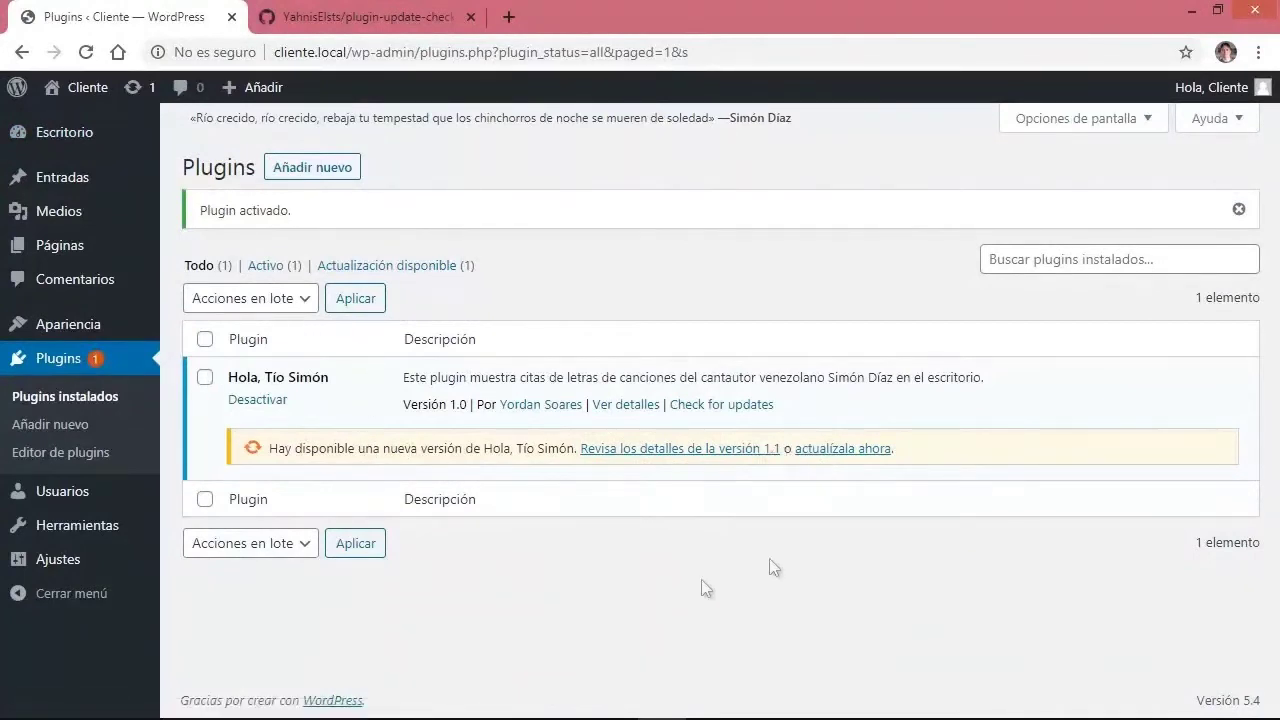
mouse_move(45, 140)
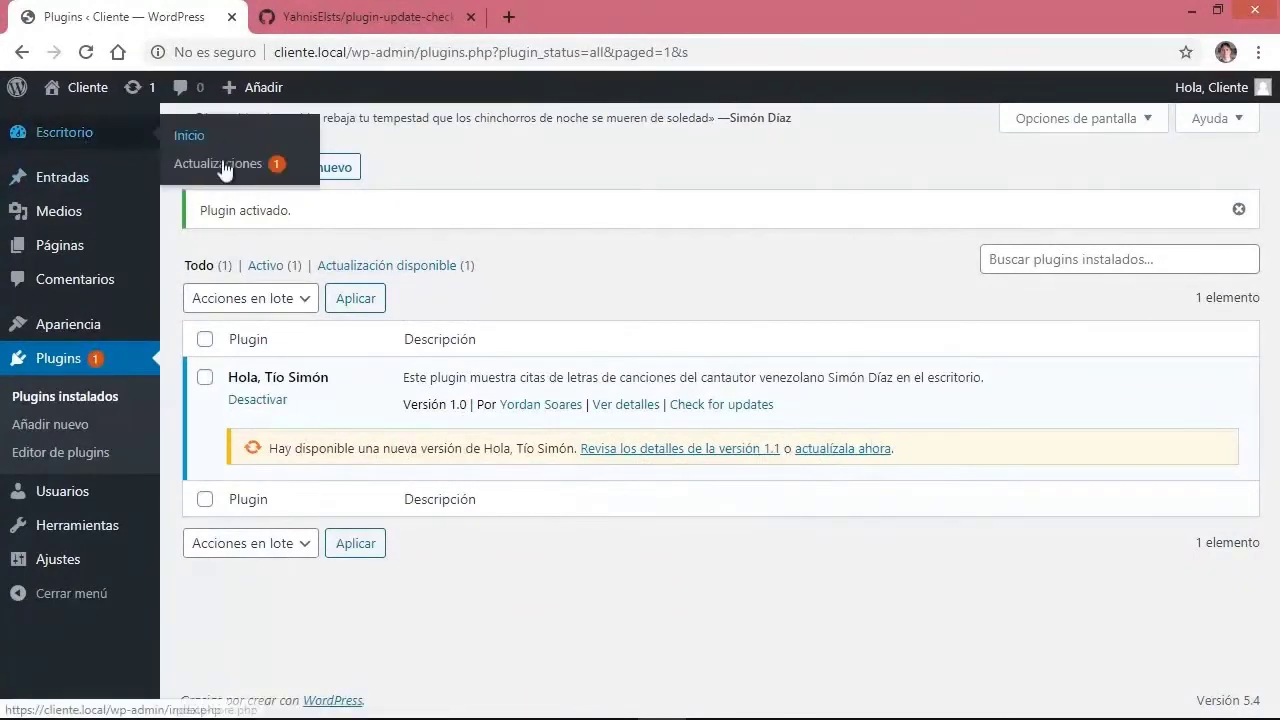
left_click(224, 166)
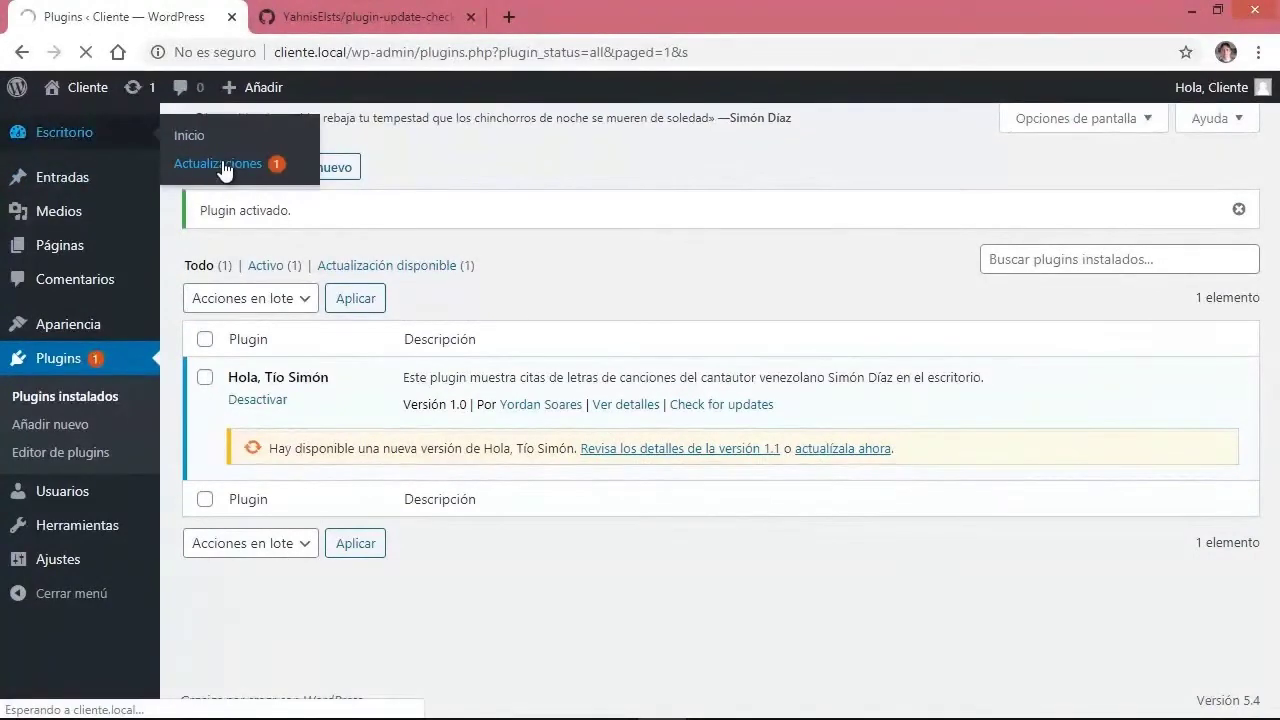
Select all listed plugins, update Hola, Tío Simón to version 1.1, and show the update details with the package's download URL.
scroll(462, 335, "down", 2)
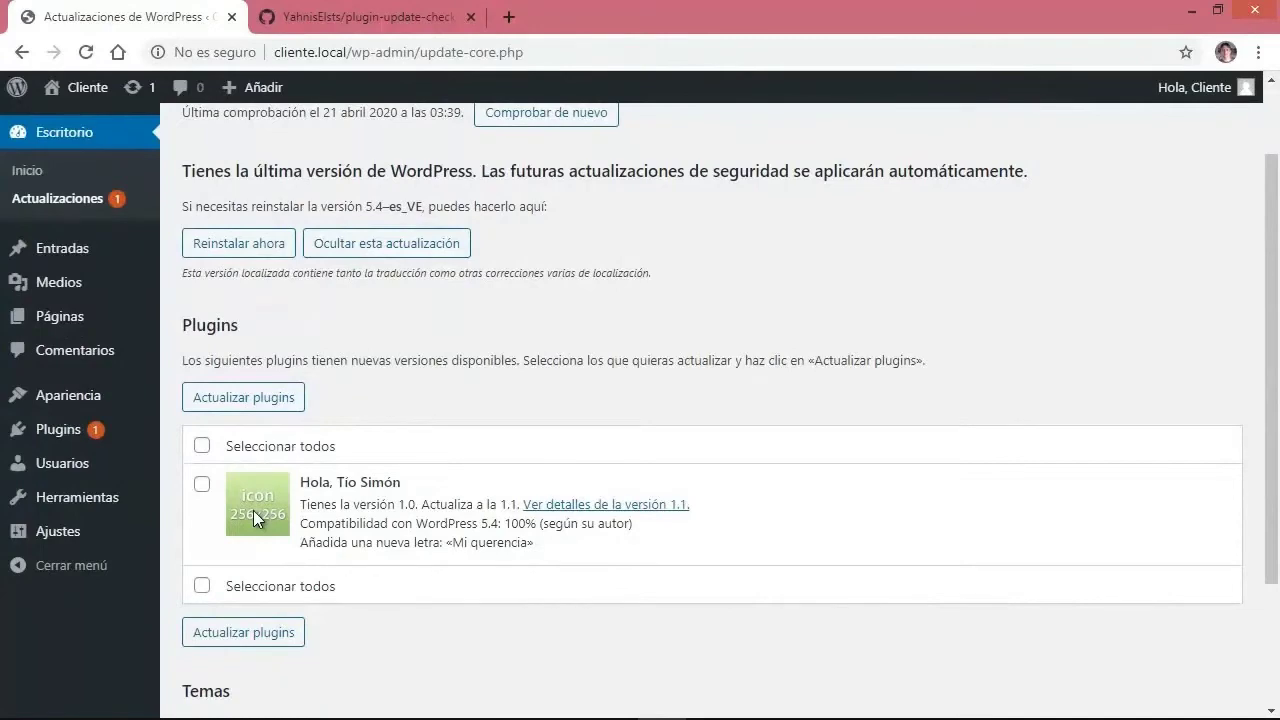
scroll(263, 514, "down", 2)
scroll(300, 440, "up", 1)
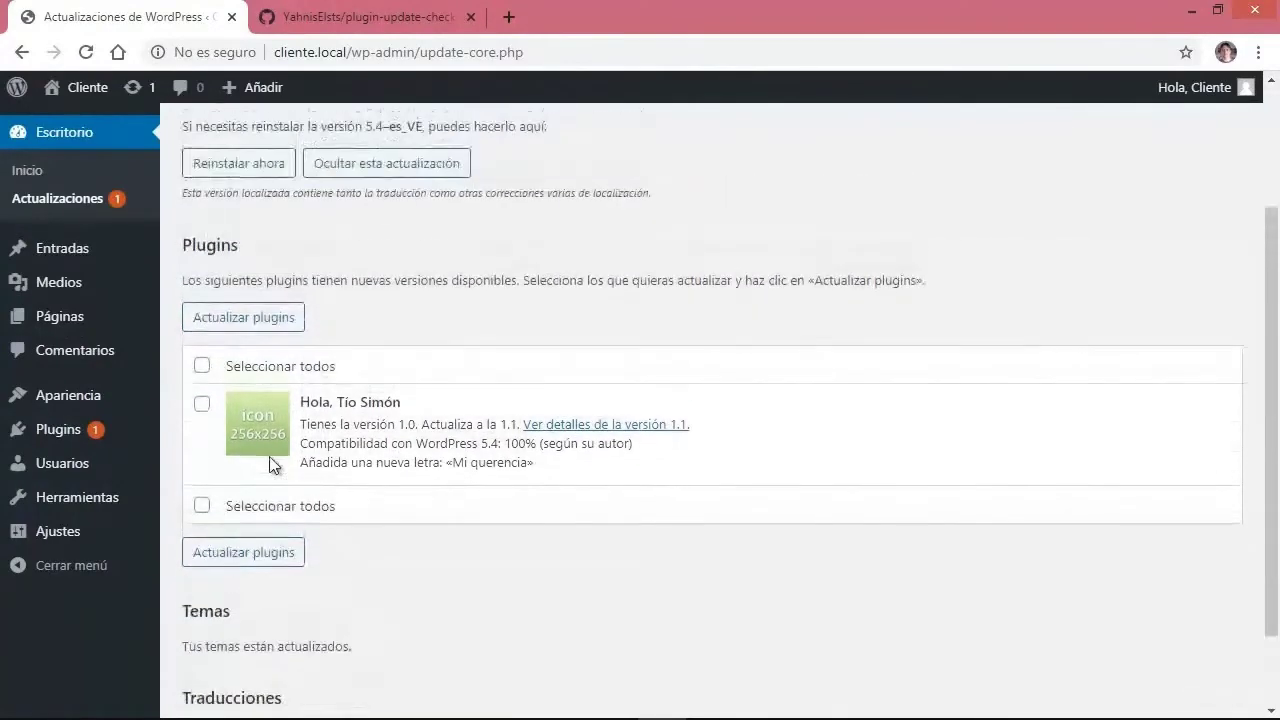
scroll(270, 455, "up", 1)
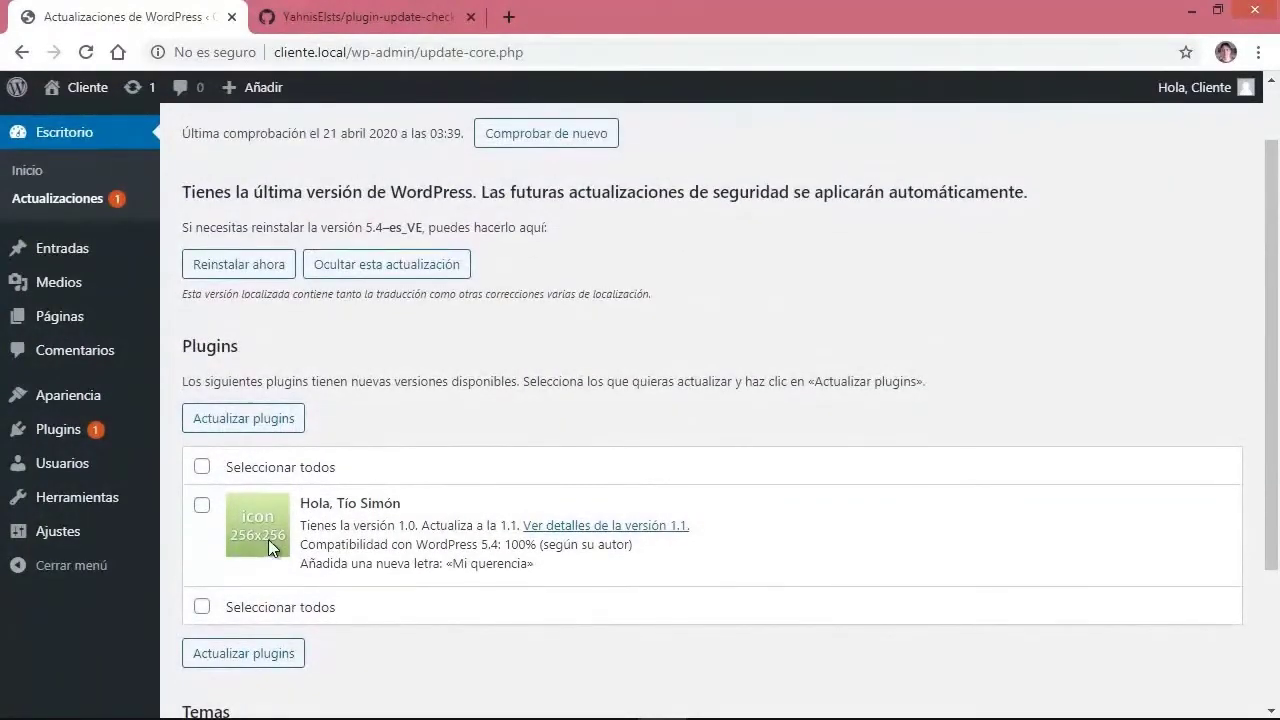
scroll(268, 539, "up", 1)
scroll(230, 520, "down", 1)
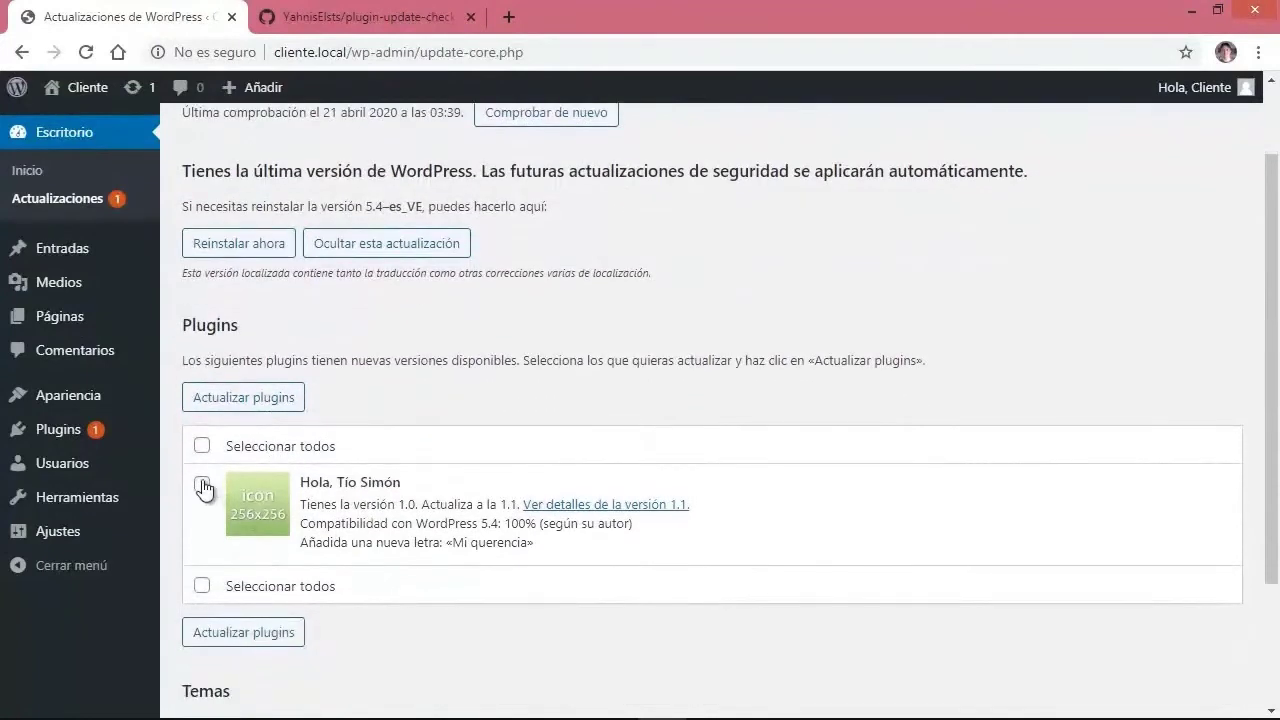
left_click(202, 448)
left_click(284, 408)
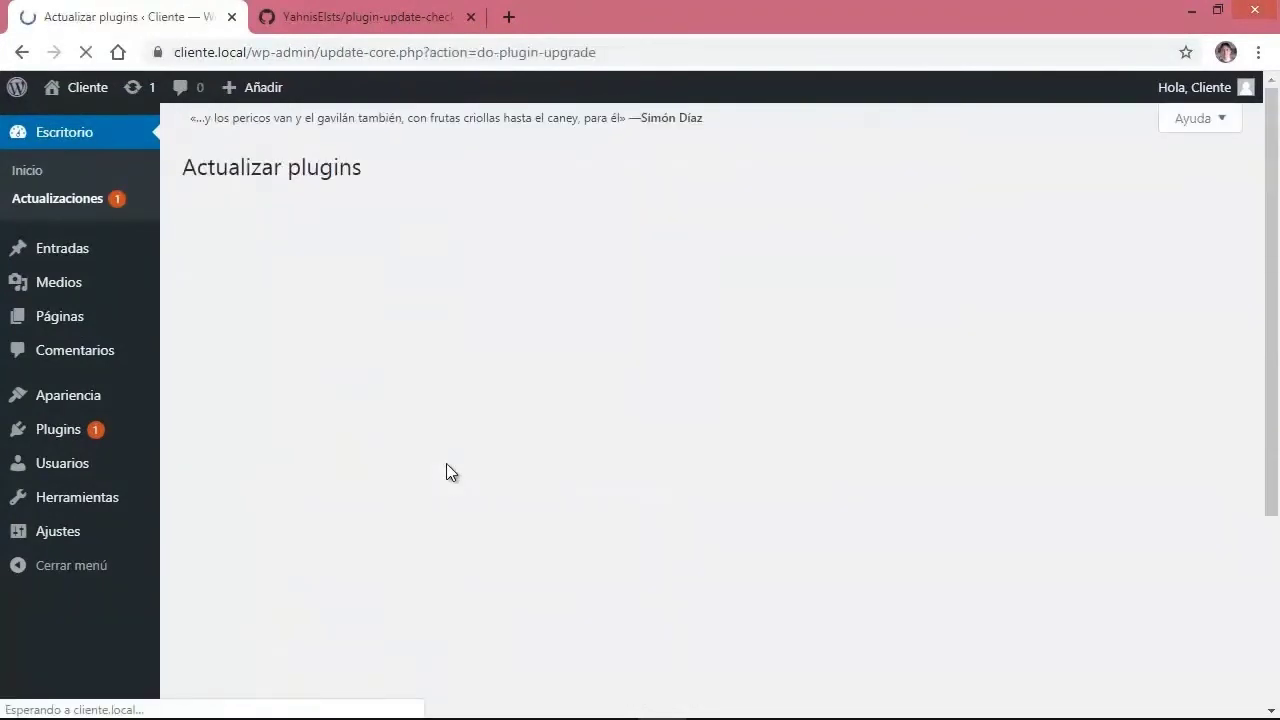
left_click(555, 323)
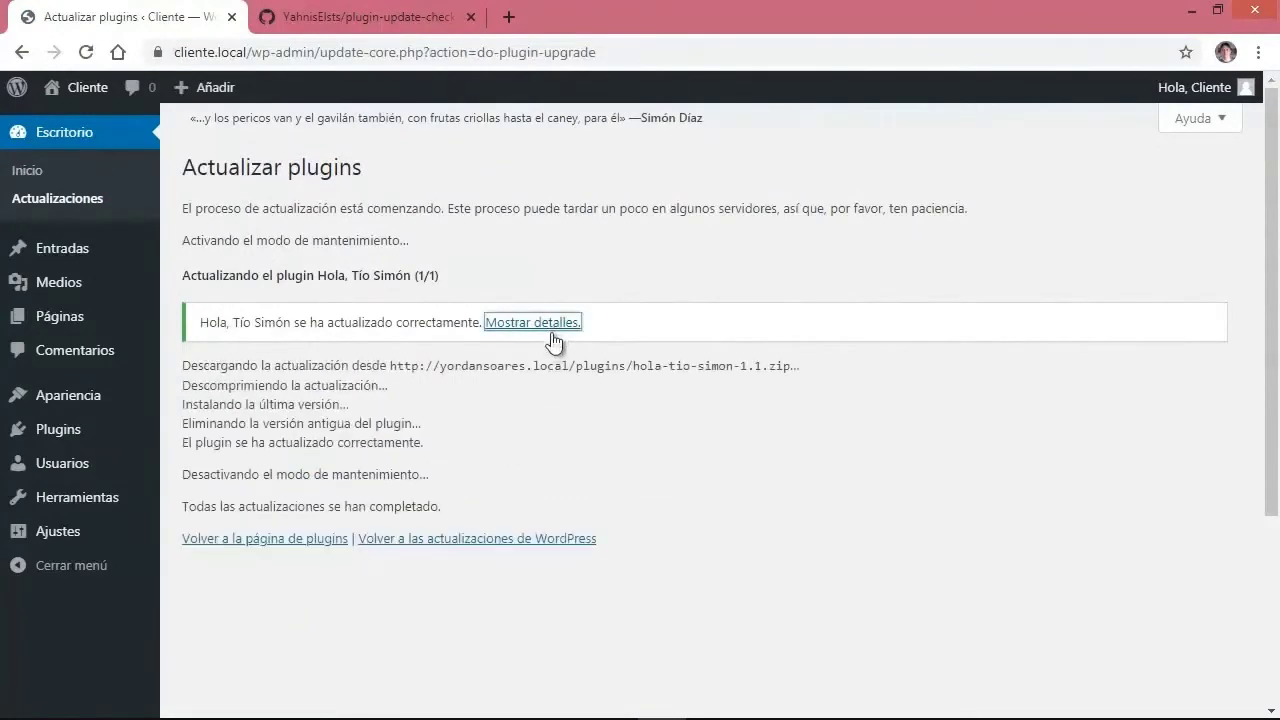
left_click_drag(393, 366, 772, 383)
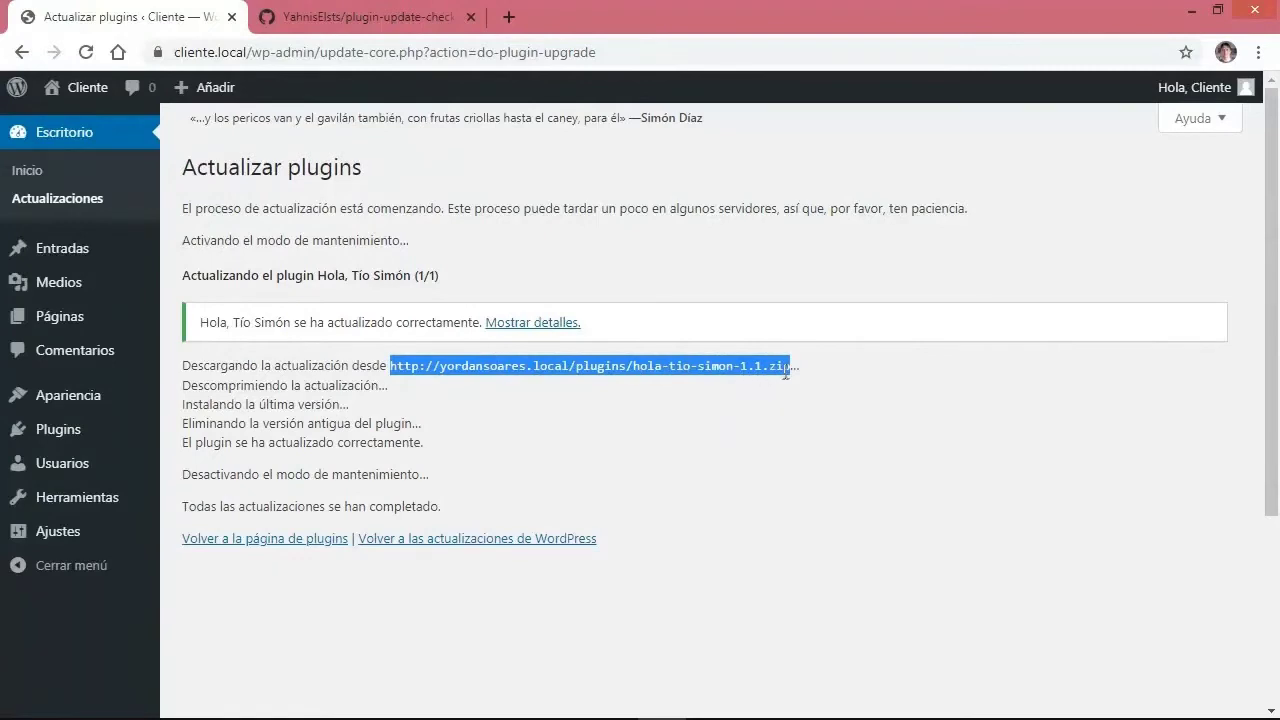
Open the installed plugins list and check the updated plugin's version and the name appended to the displayed quote.
left_click(58, 429)
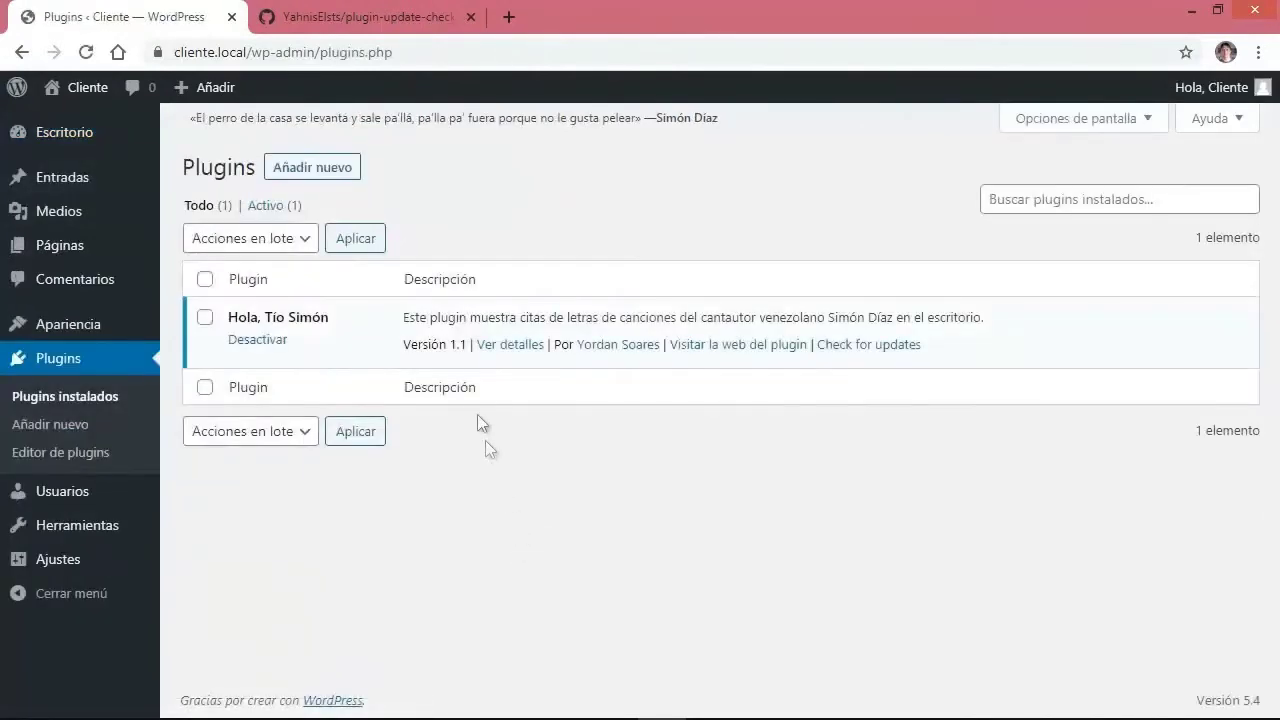
left_click(696, 174)
left_click_drag(675, 120, 715, 123)
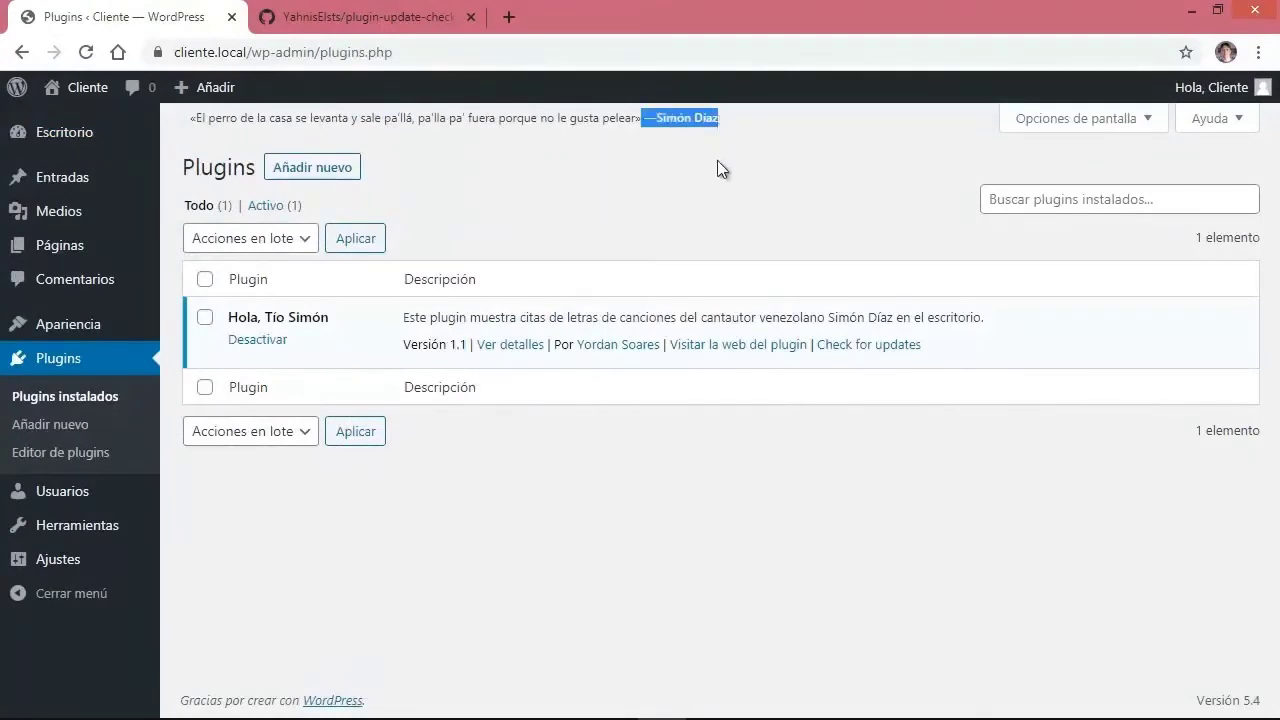
left_click(717, 161)
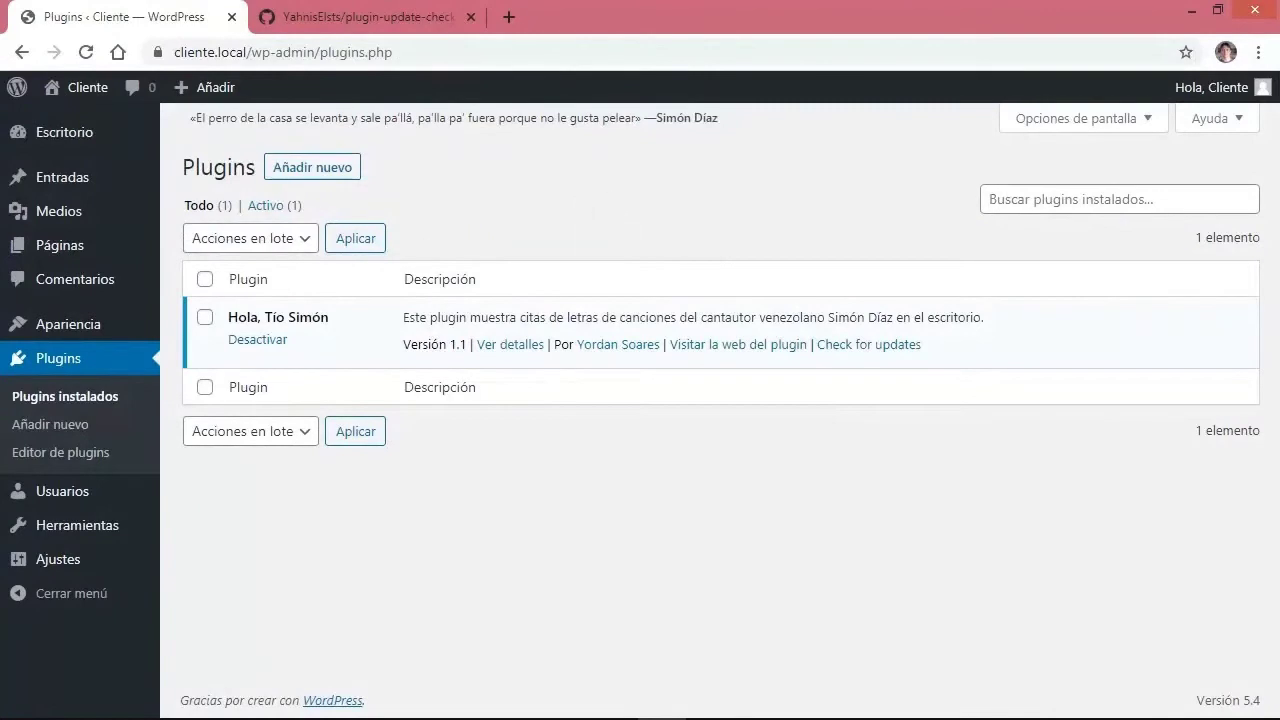
key("alt+Tab")
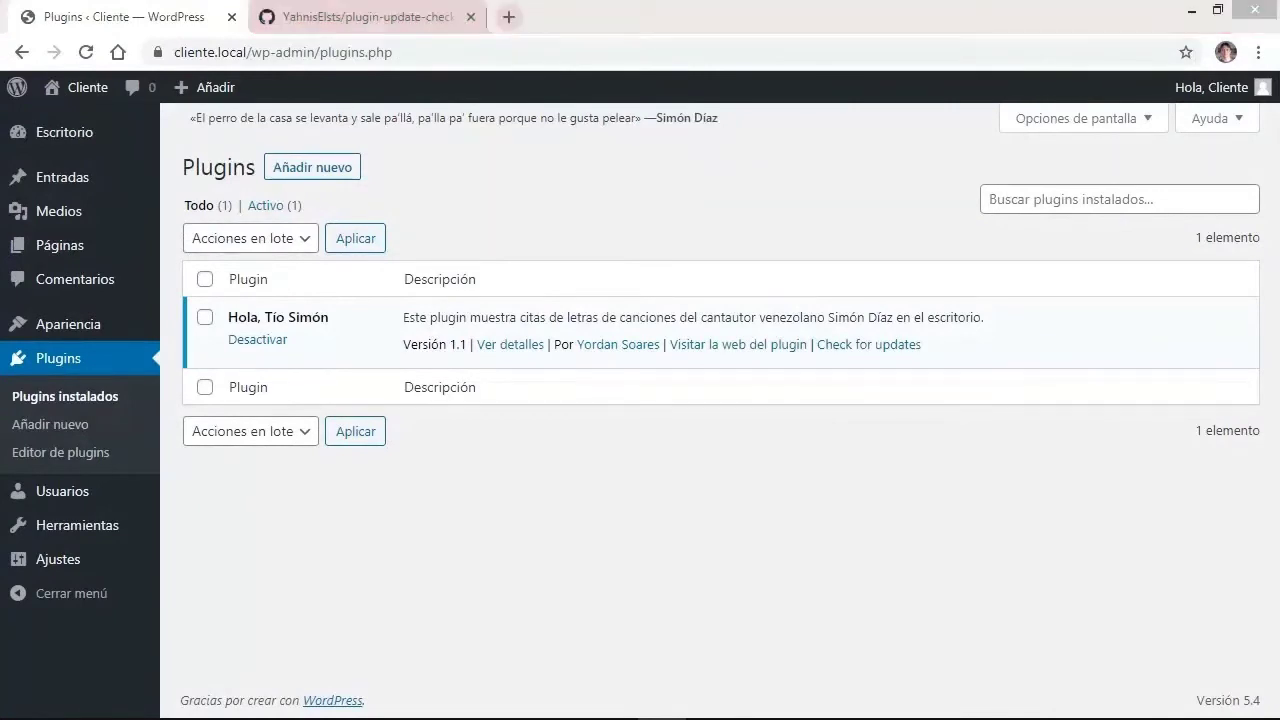
Set the version and the package name in the download URL to 1.2 in hola-tio-simon.json, save it and return to the browser.
left_click(265, 143)
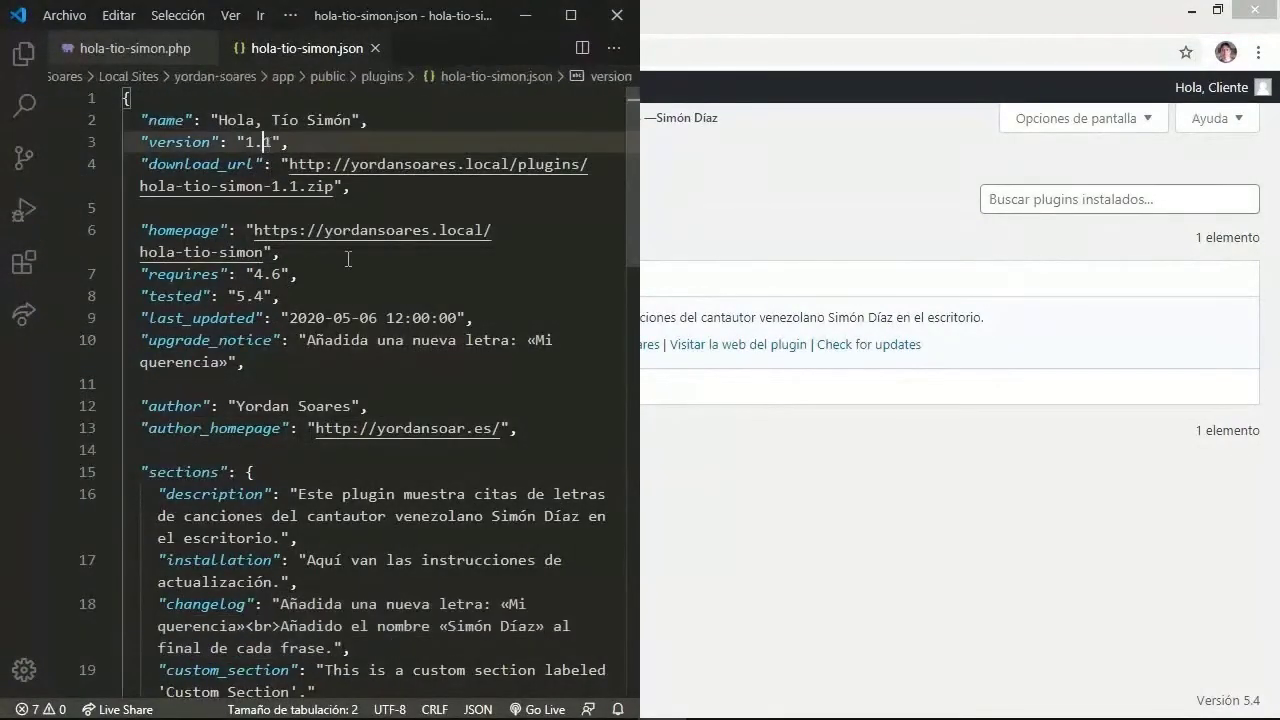
type("2")
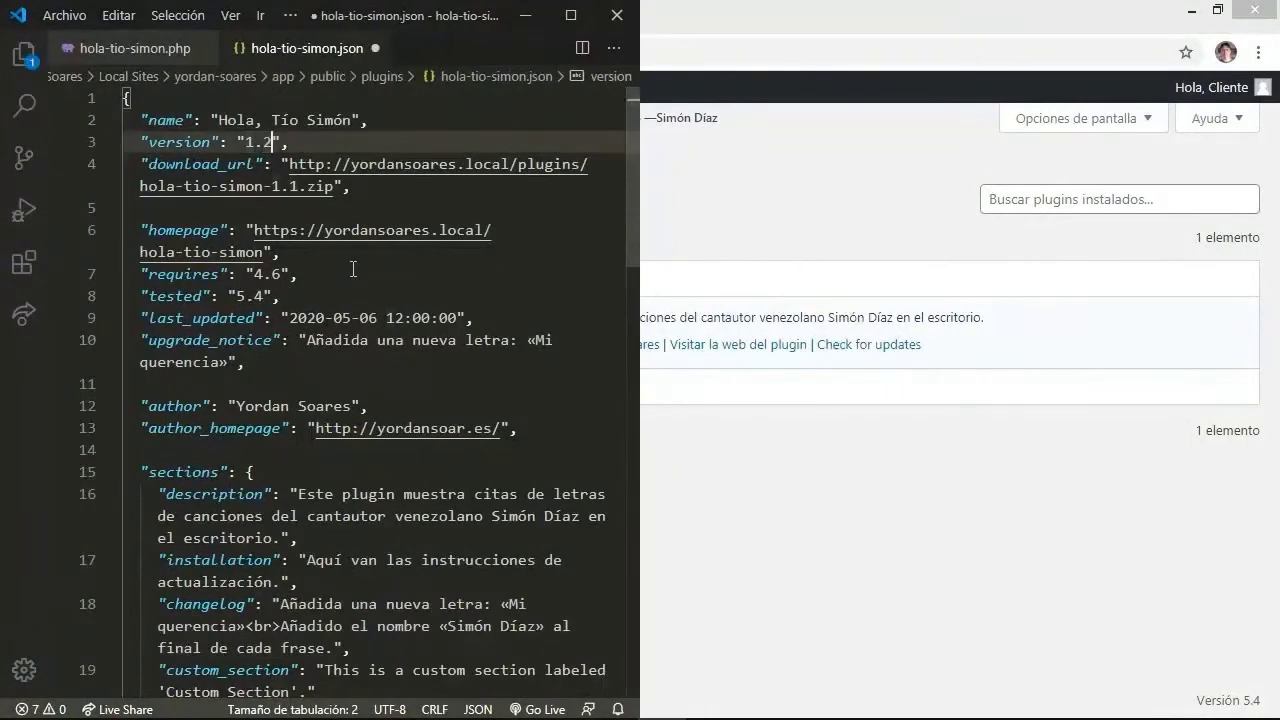
double_click(293, 187)
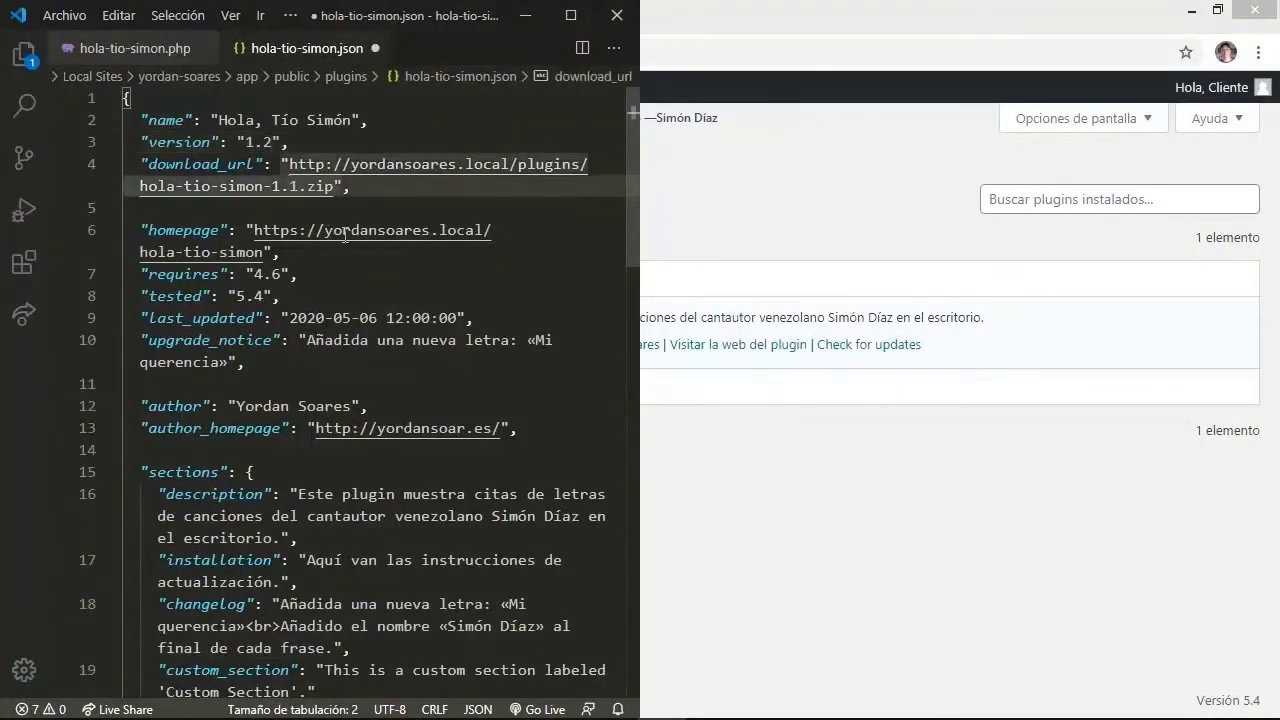
type("2")
key("ctrl+s")
left_click(525, 15)
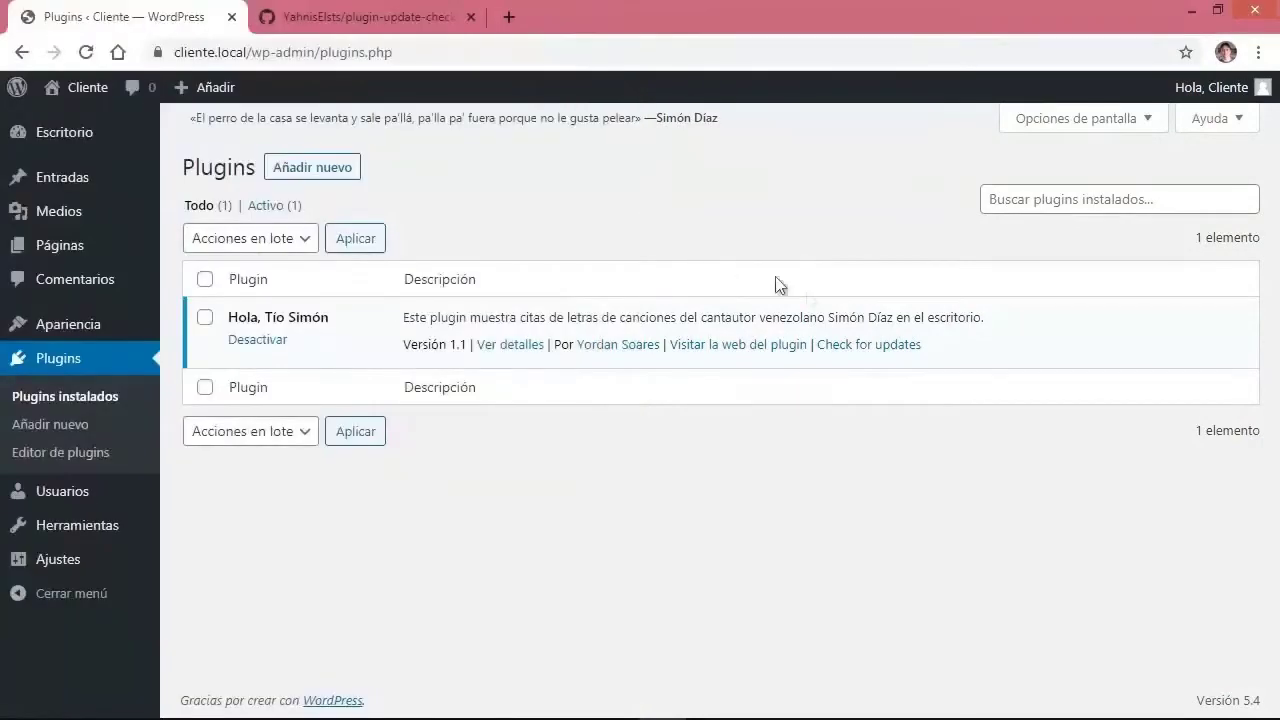
Check for updates of Hola, Tío Simón on the client site and try to update it to version 1.2.
left_click(868, 349)
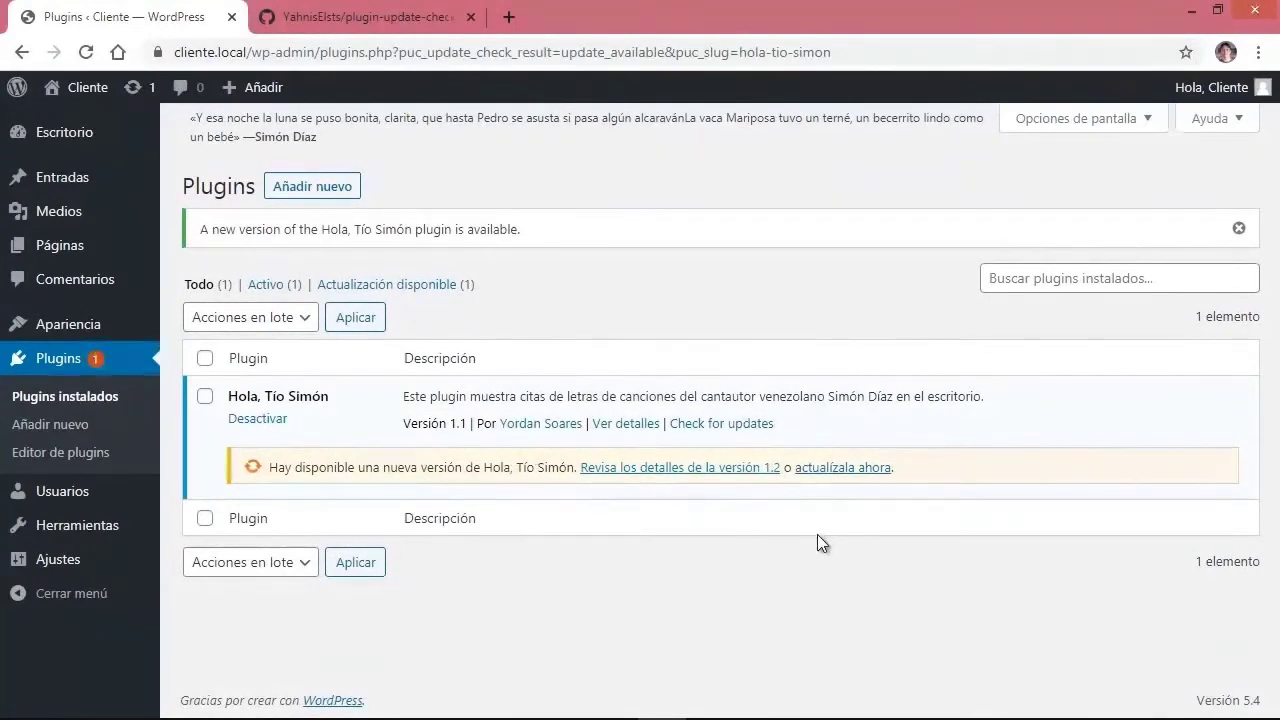
left_click(866, 468)
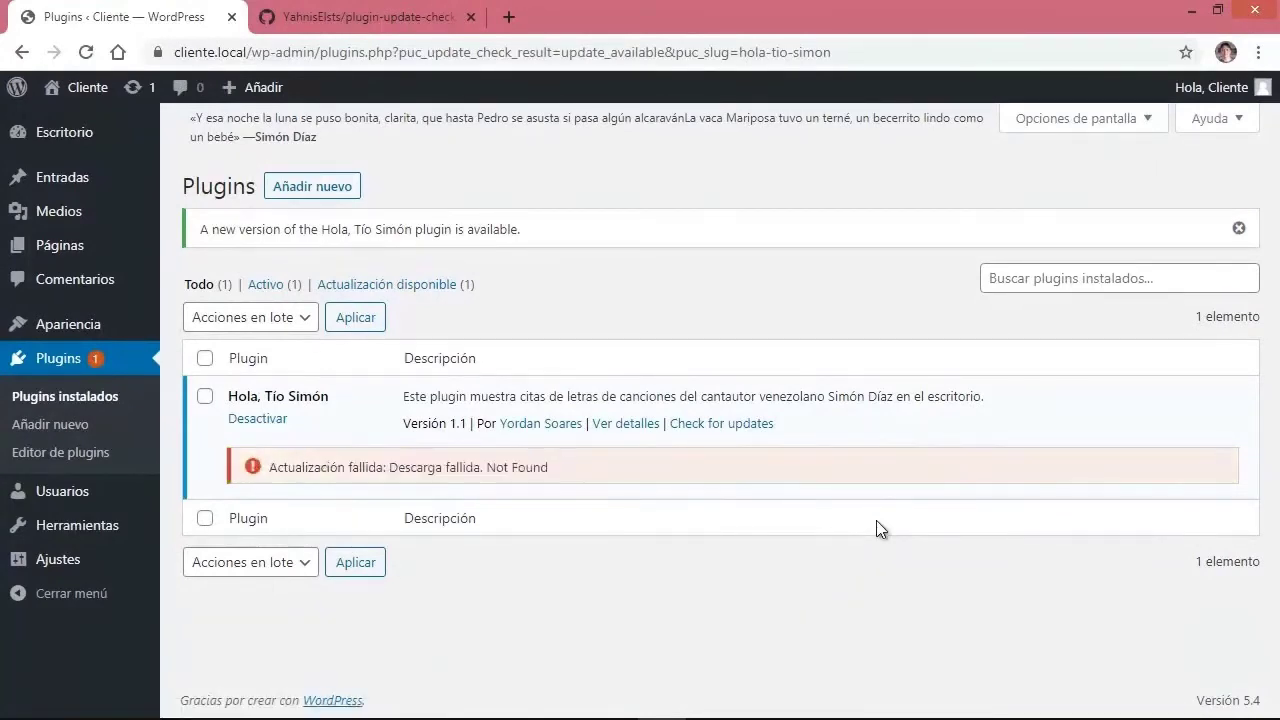
left_click_drag(549, 467, 488, 484)
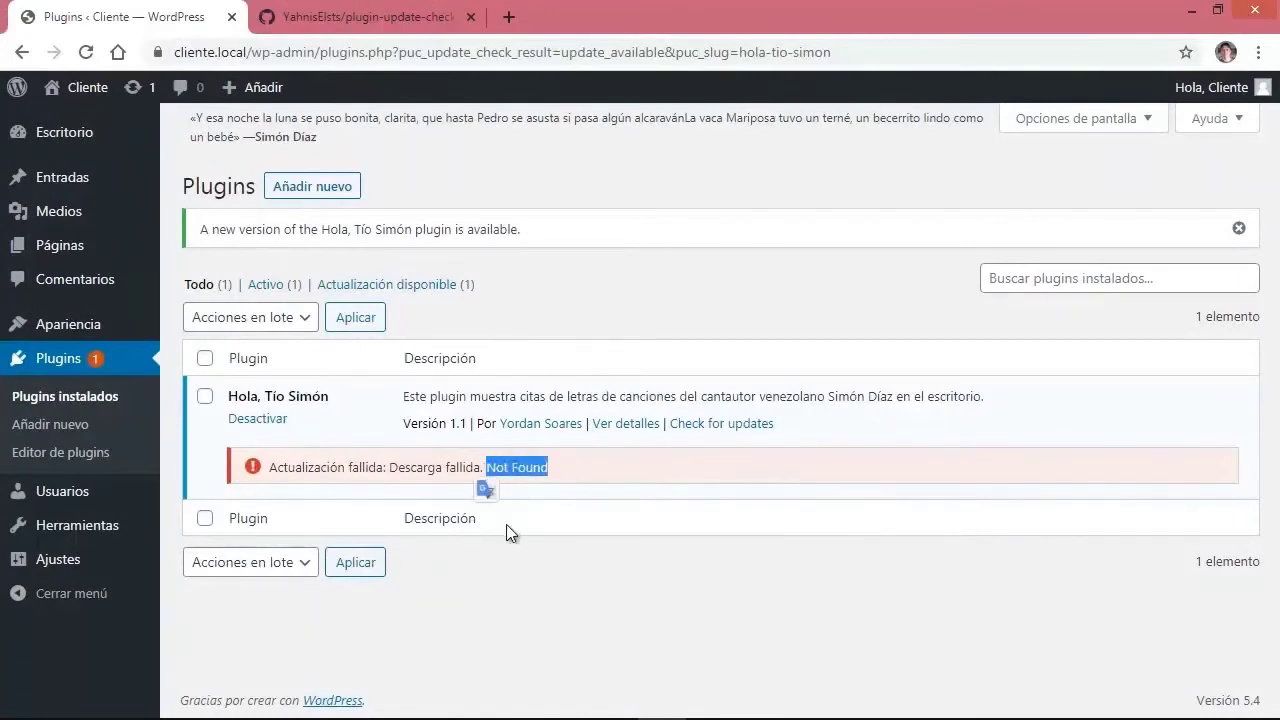
left_click(532, 528)
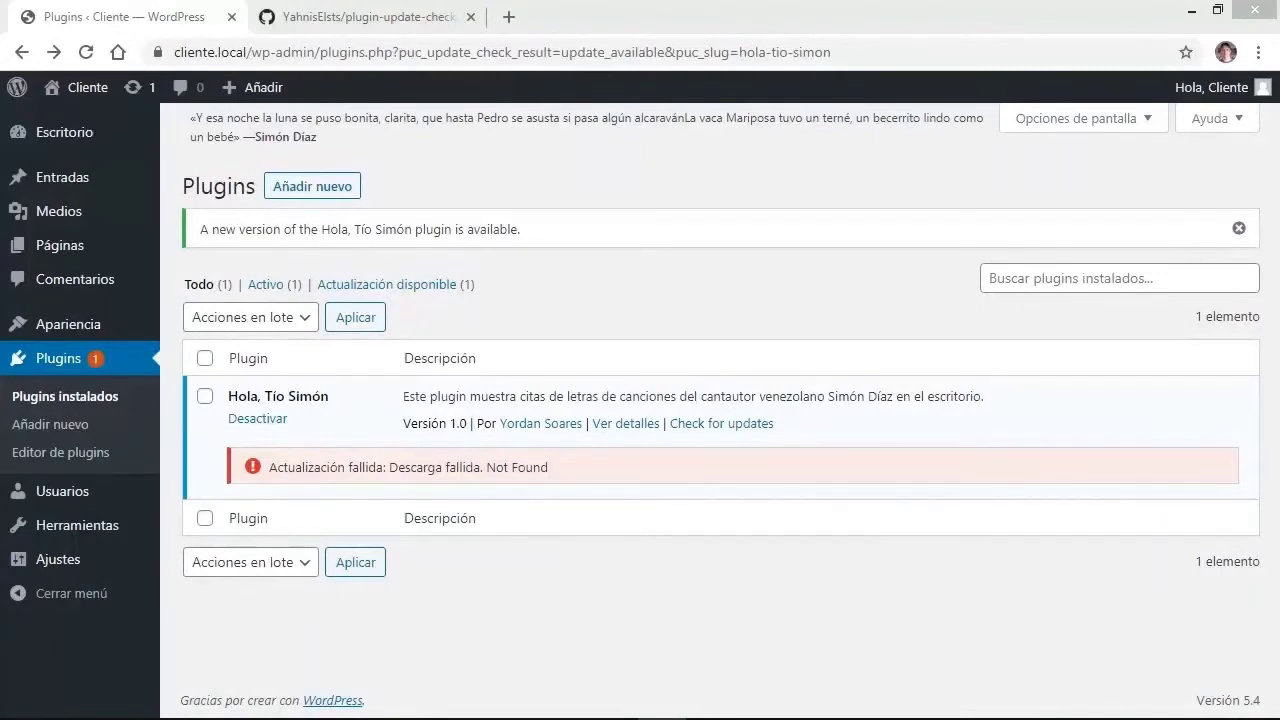
Open the Simba Plugin Updates Manager page on WordPress.org and review its description and screenshots.
left_click(508, 17)
right_click(492, 52)
left_click(533, 174)
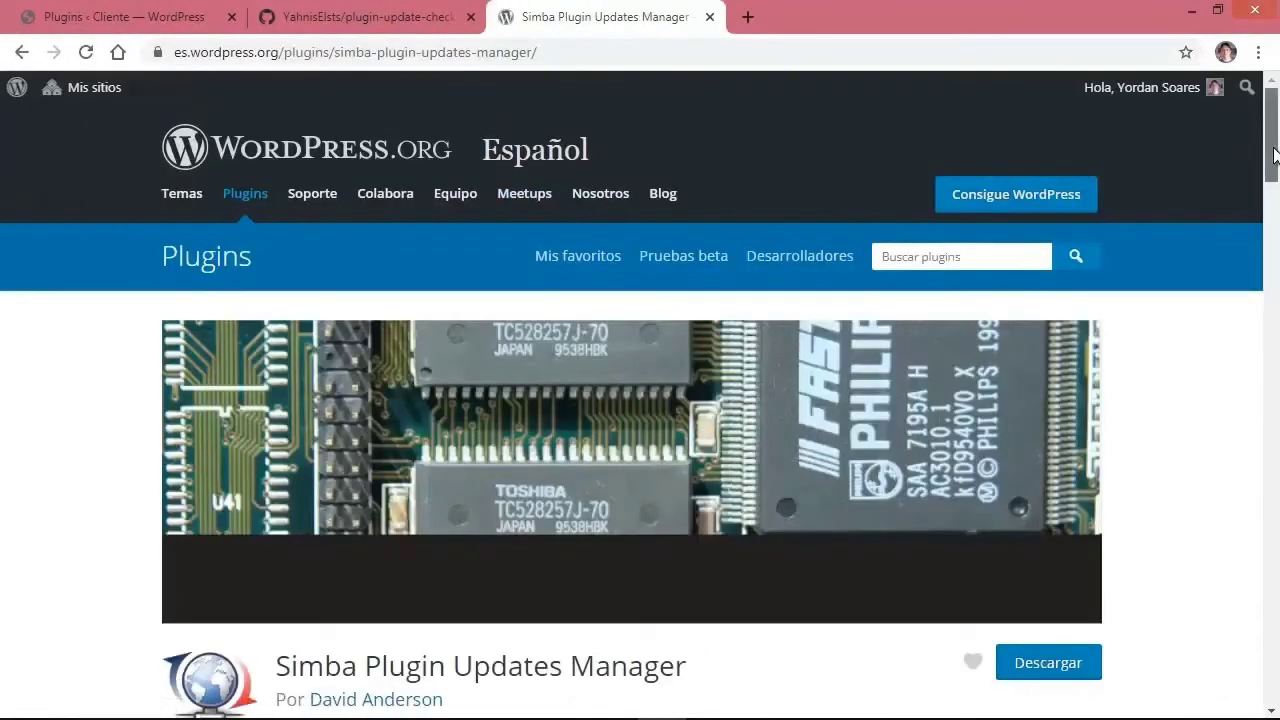
left_click_drag(1273, 160, 1234, 400)
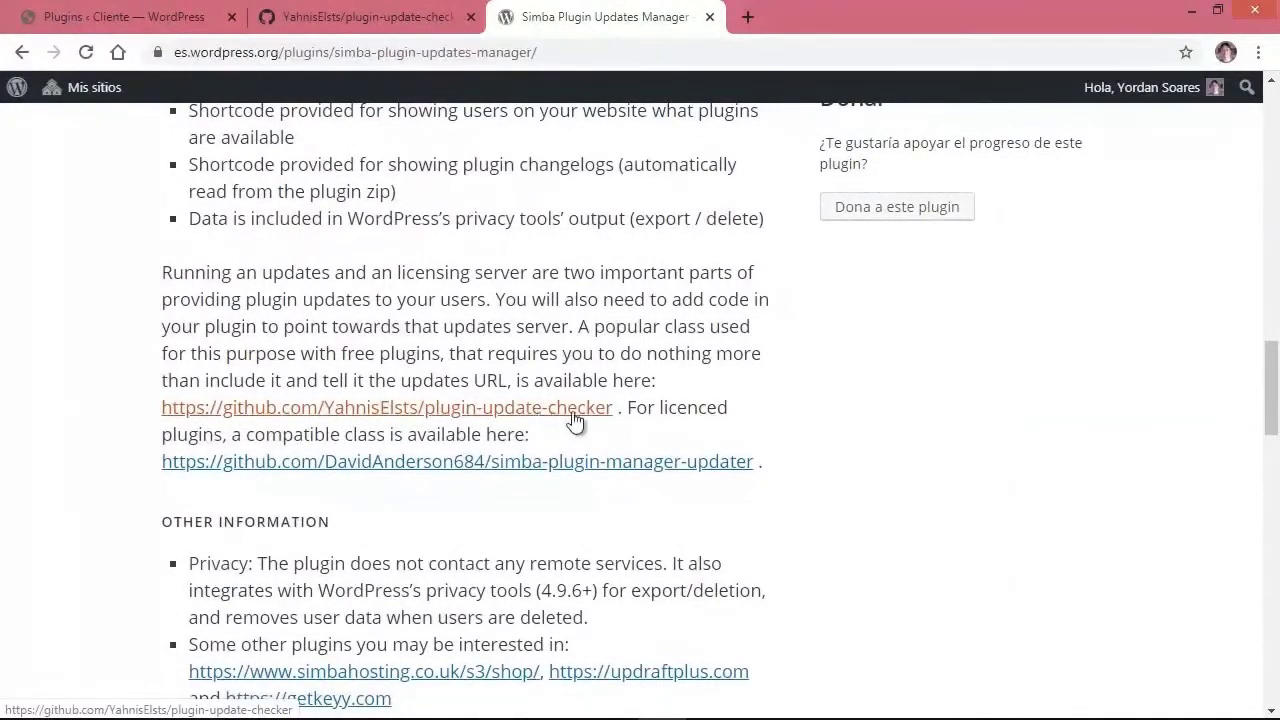
left_click_drag(1272, 370, 1262, 565)
mouse_move(335, 387)
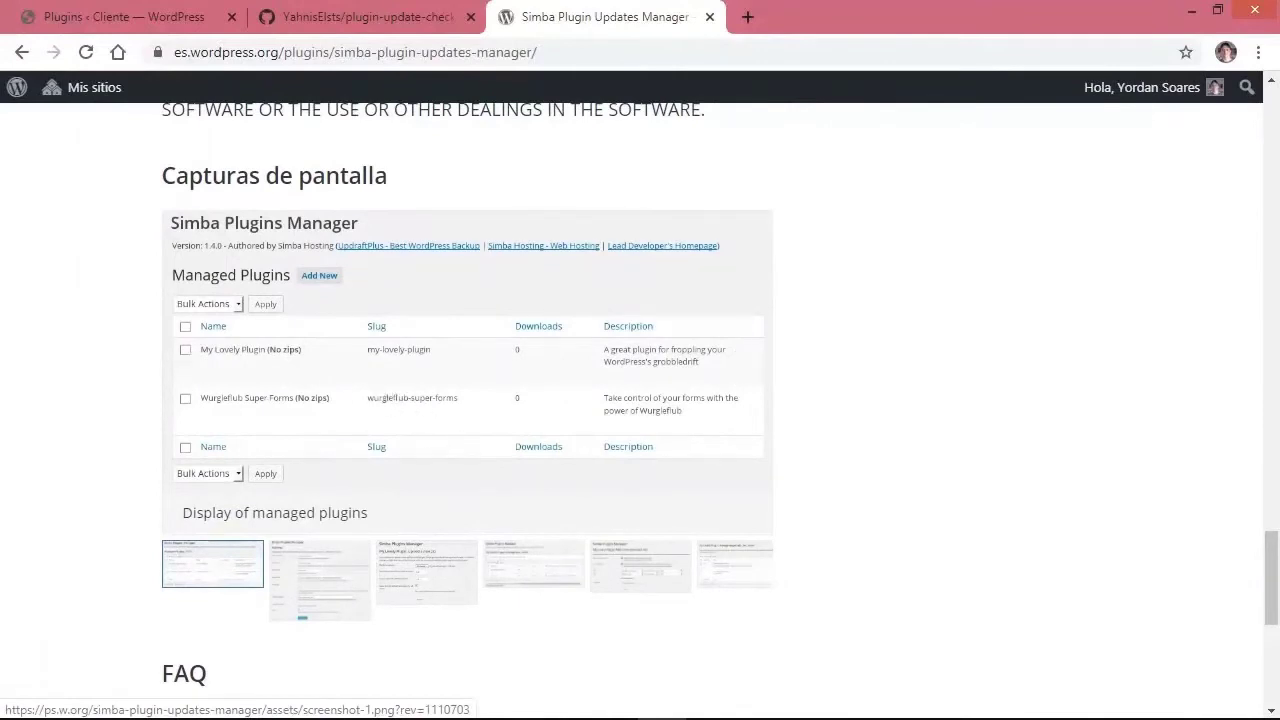
Open the developer site's WordPress admin dashboard in a new browser tab.
left_click(747, 16)
type("yordansoares.")
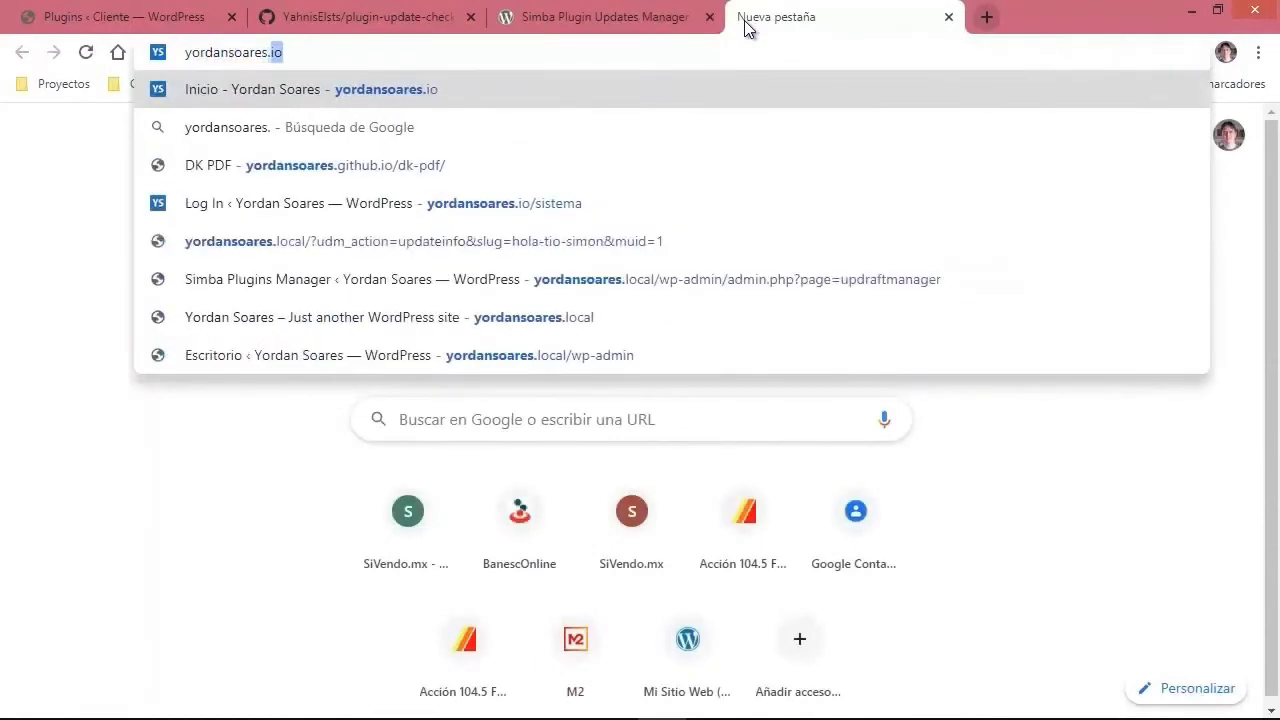
type("local/")
key("Down")
key("Down")
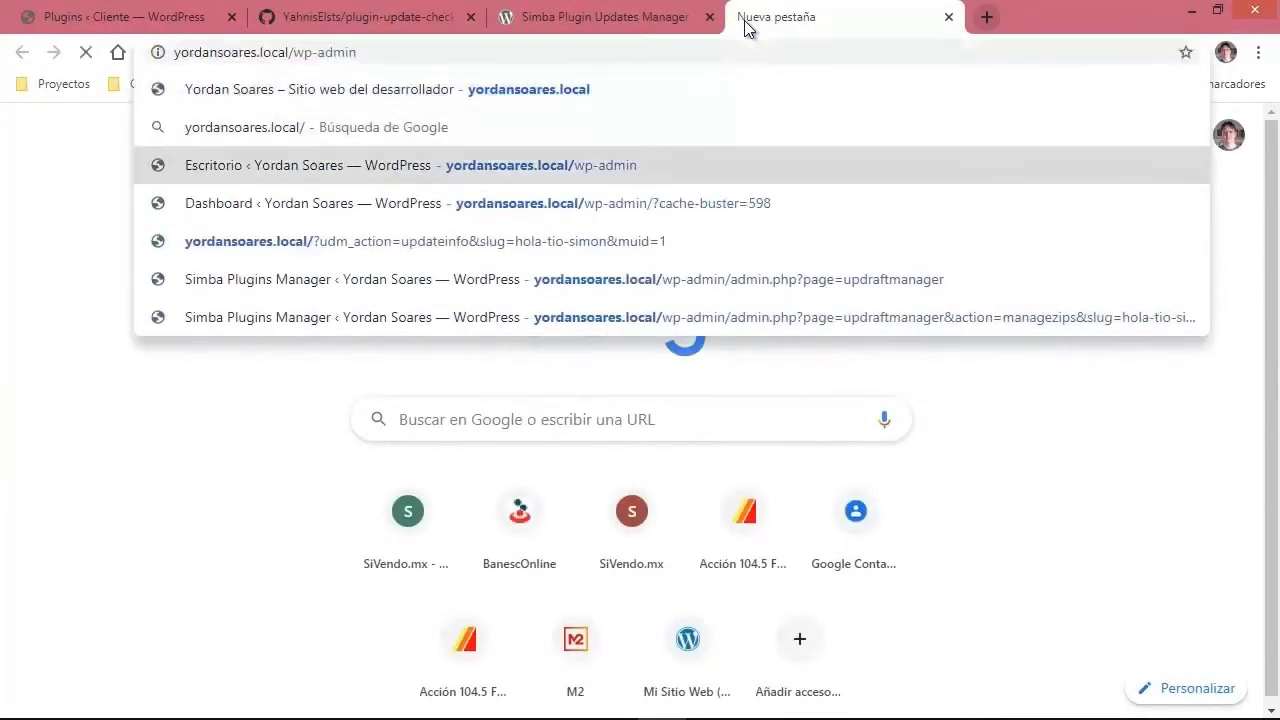
key("Return")
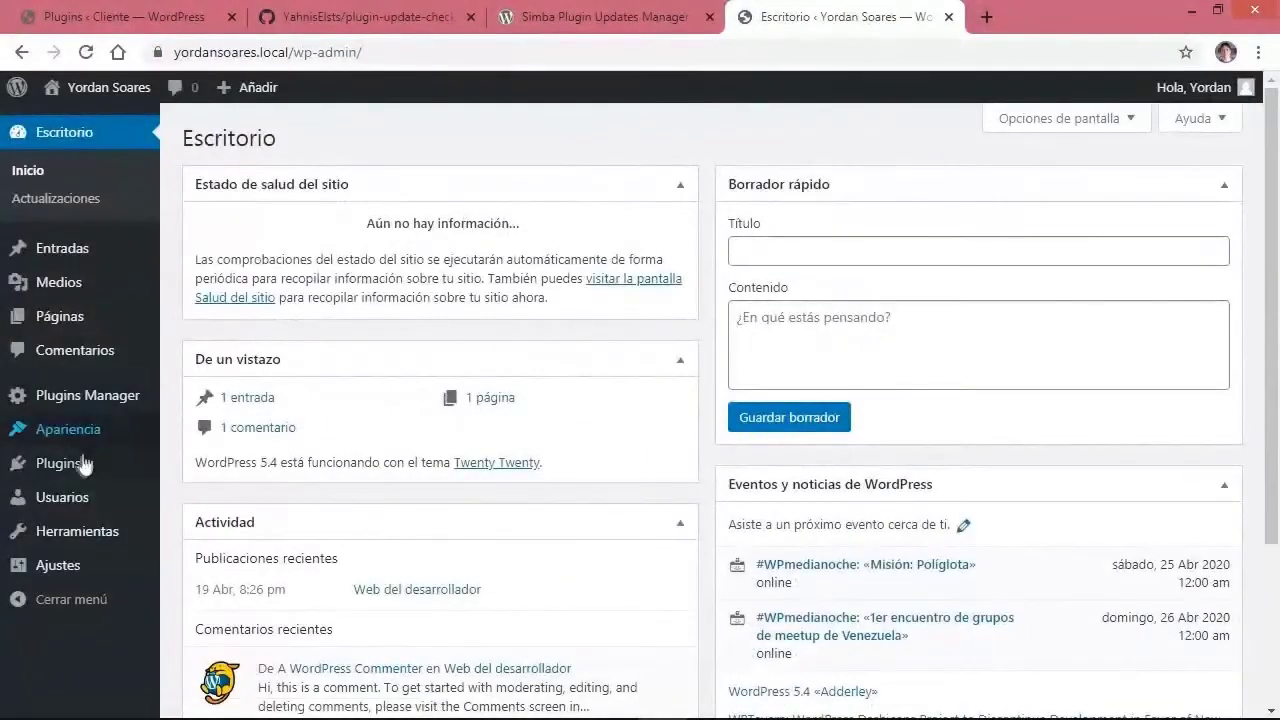
Check the developer site's installed plugins and open the Simba Plugins Manager list of managed plugins.
left_click(60, 463)
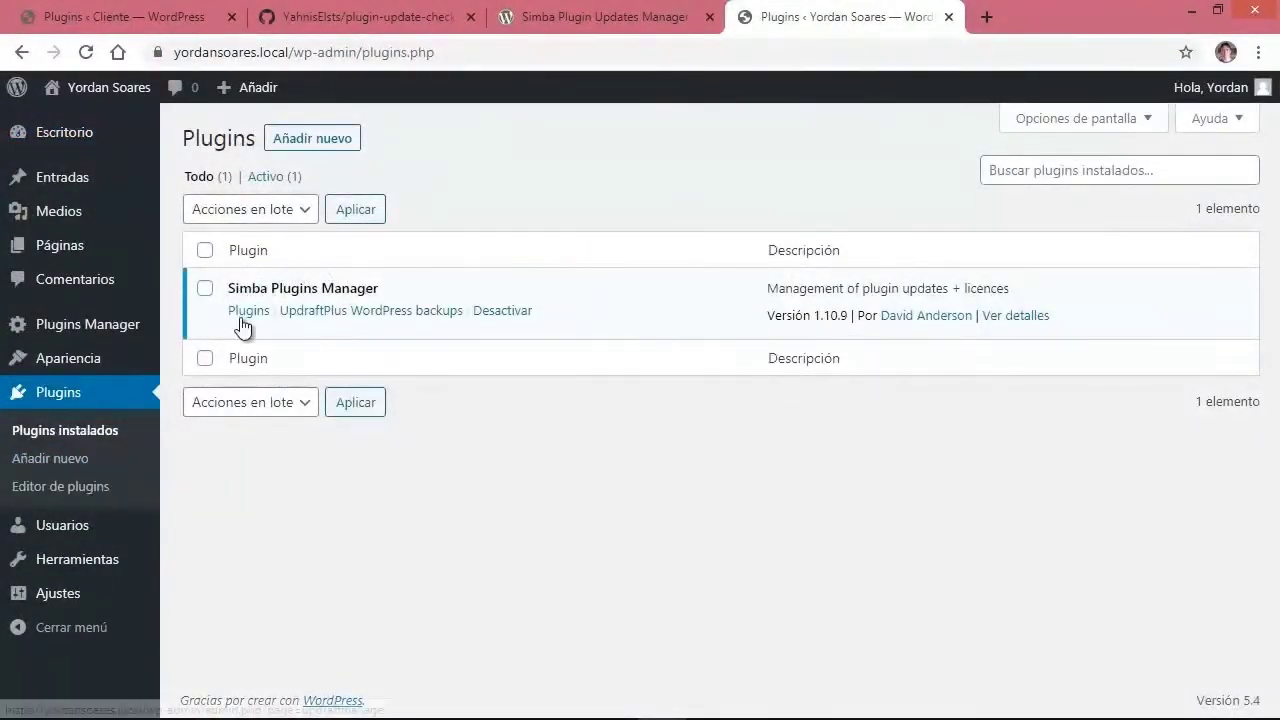
mouse_move(125, 335)
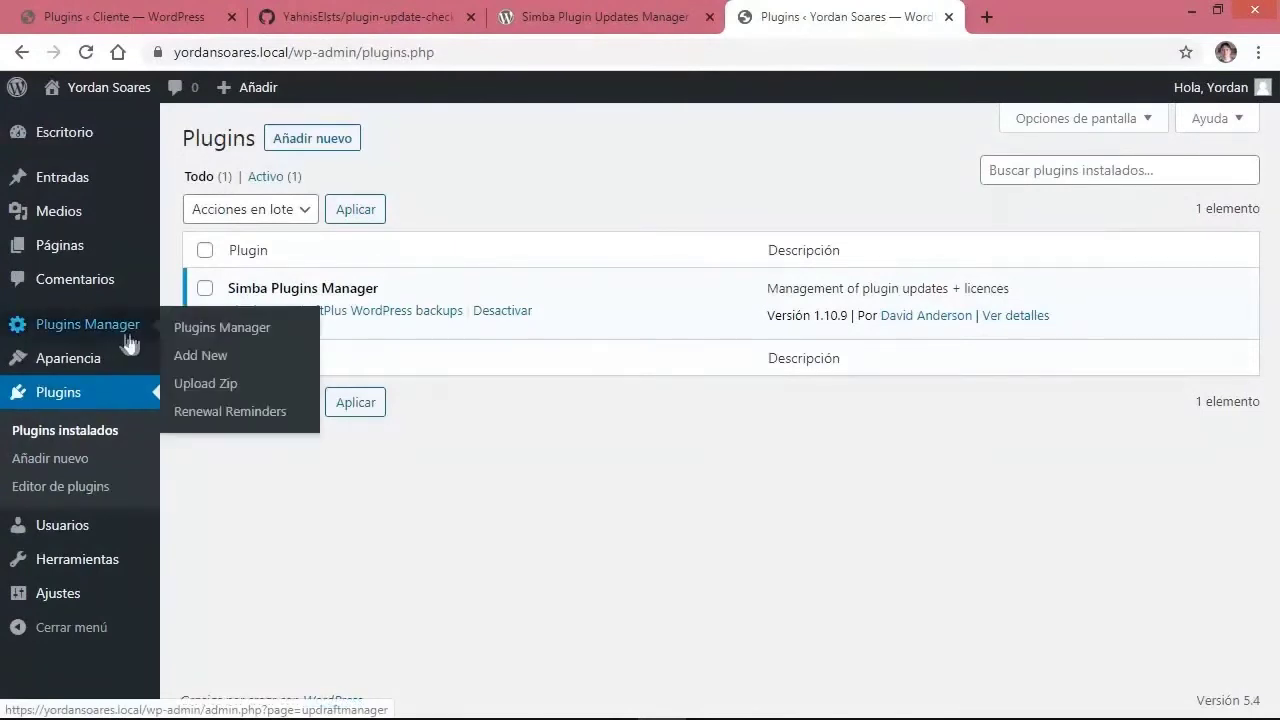
left_click(195, 332)
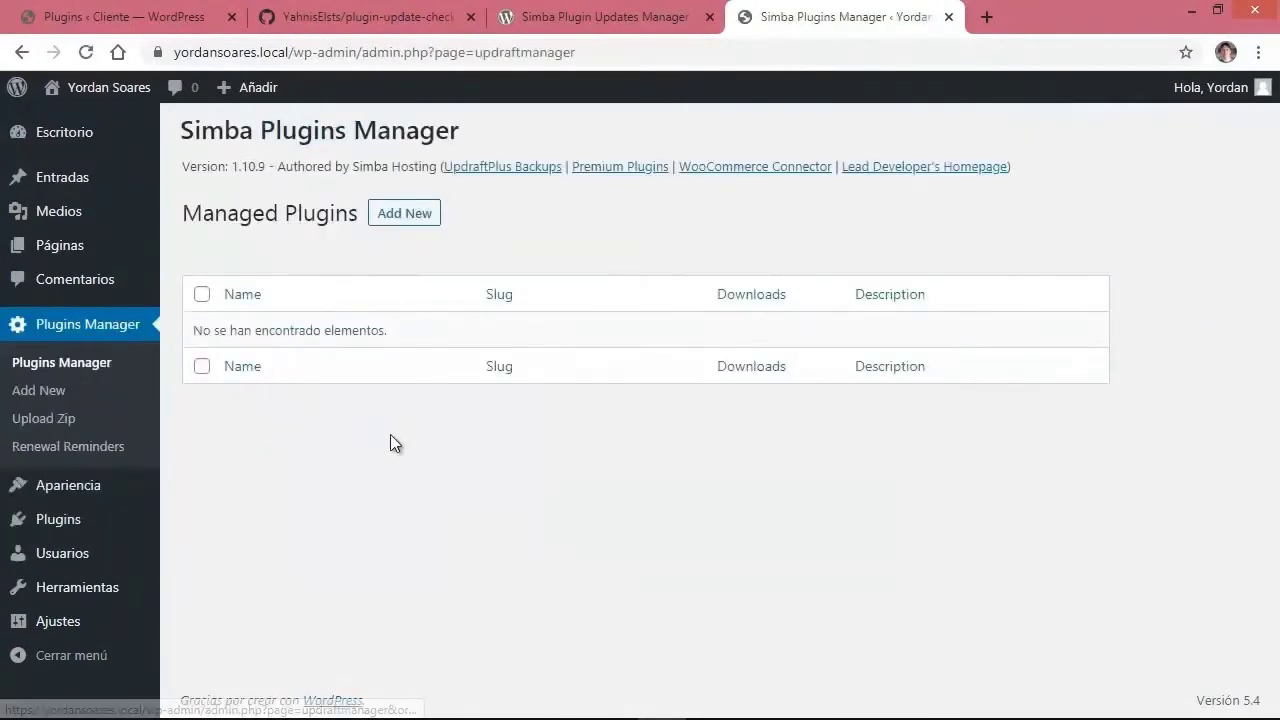
Start a new managed plugin named "Hola, Tío Simón" with slug hola-tio-simon and enter the author's full name.
left_click(418, 230)
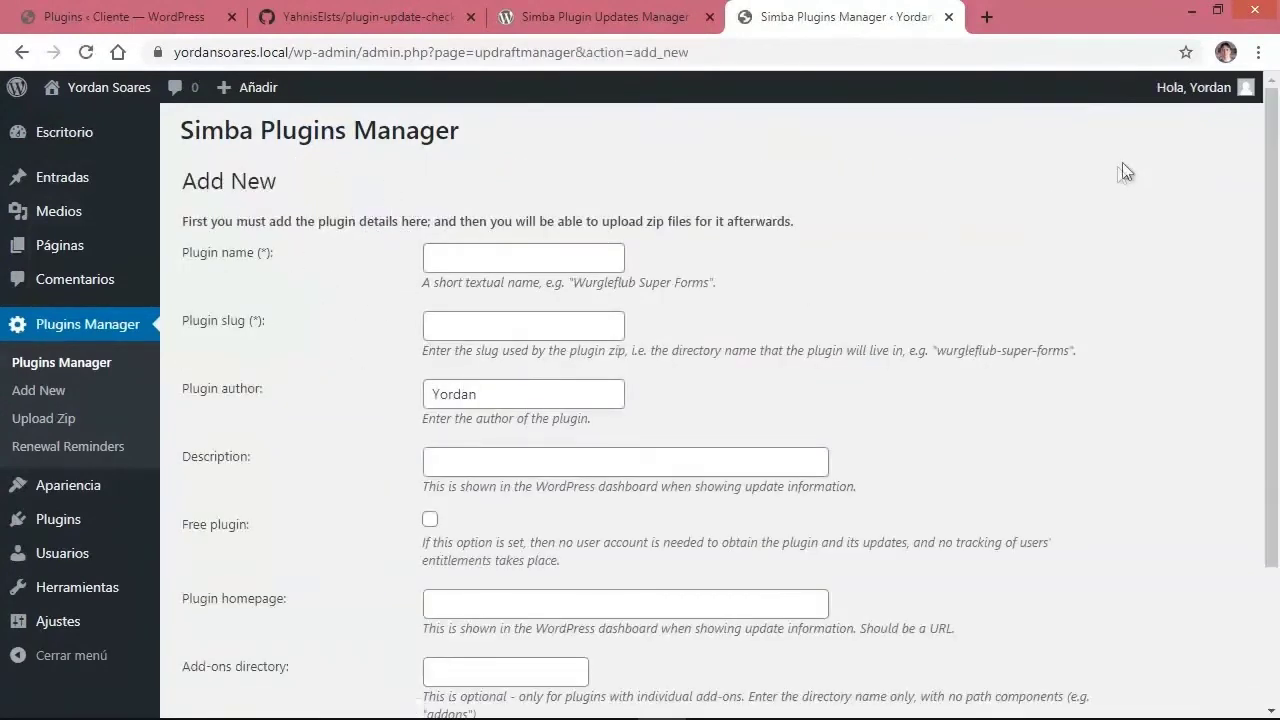
left_click(478, 255)
type("Hola")
left_click(479, 360)
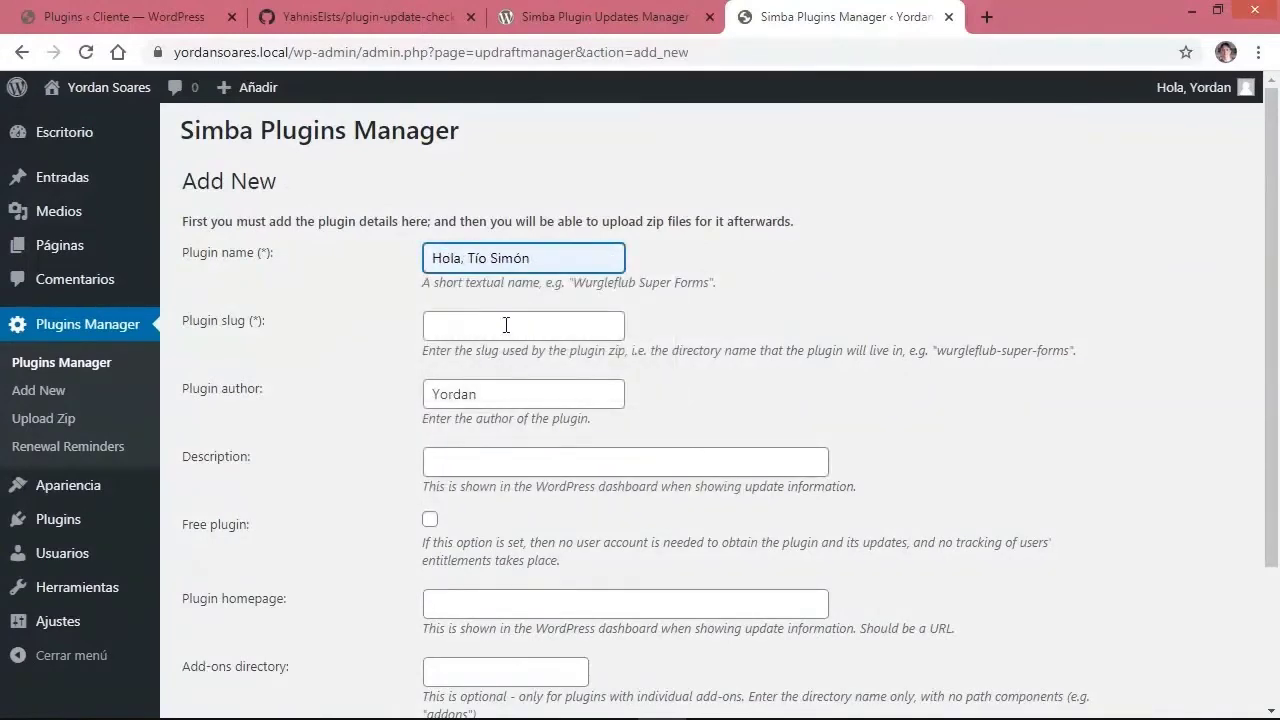
left_click(506, 324)
type("h")
left_click(537, 370)
left_click(533, 392)
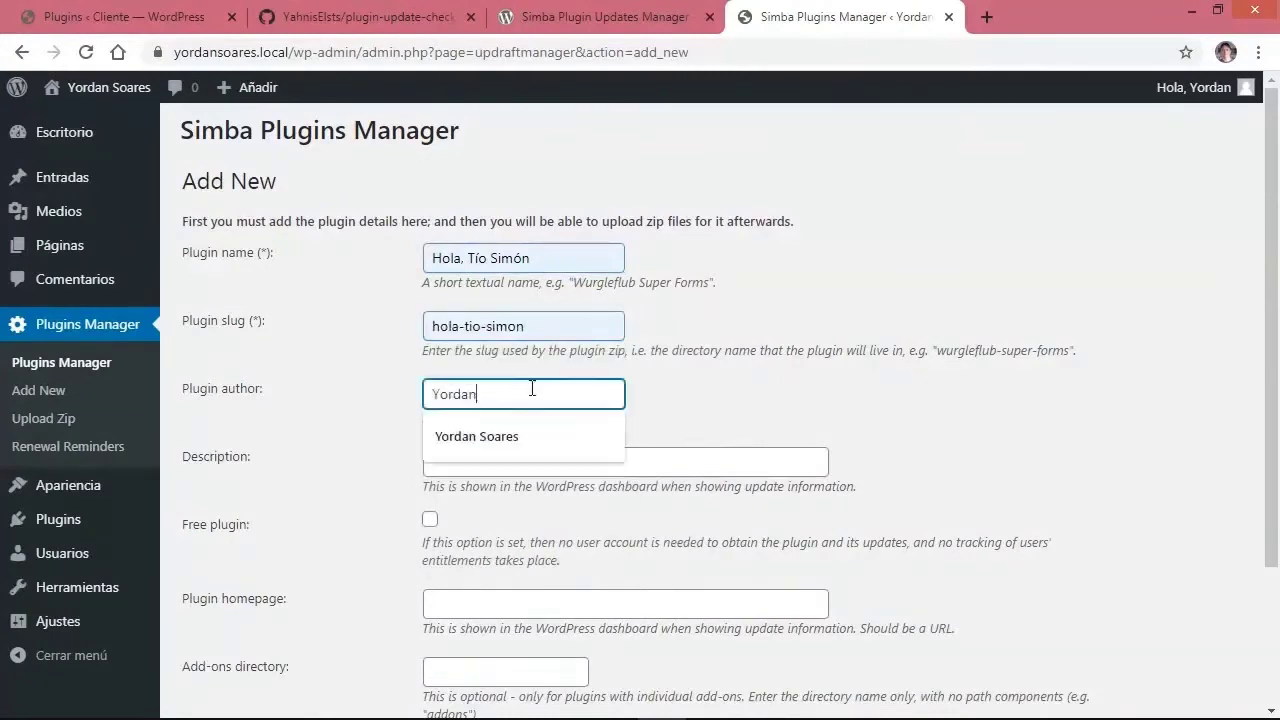
left_click(520, 433)
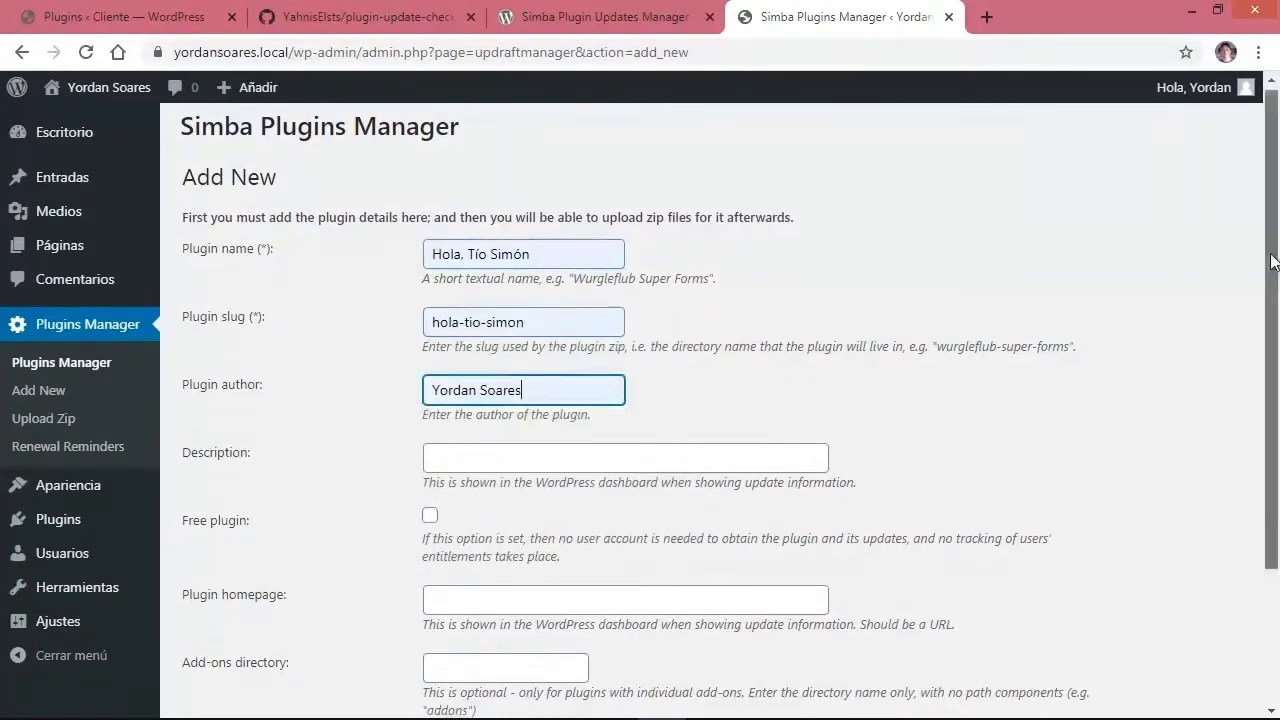
Enter the description "Fragmentos de las canciones de Simón Díaz" and mark the plugin as free.
scroll(1278, 215, "down", 2)
left_click(471, 304)
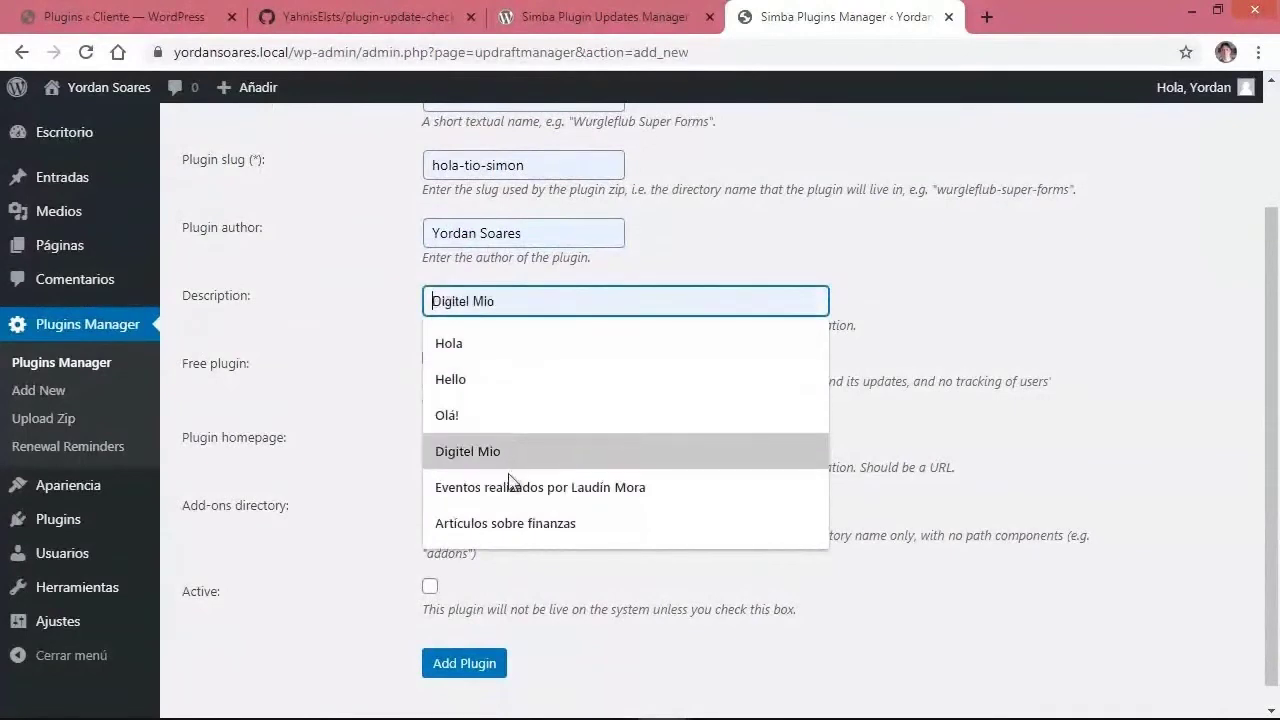
type("F")
left_click(475, 343)
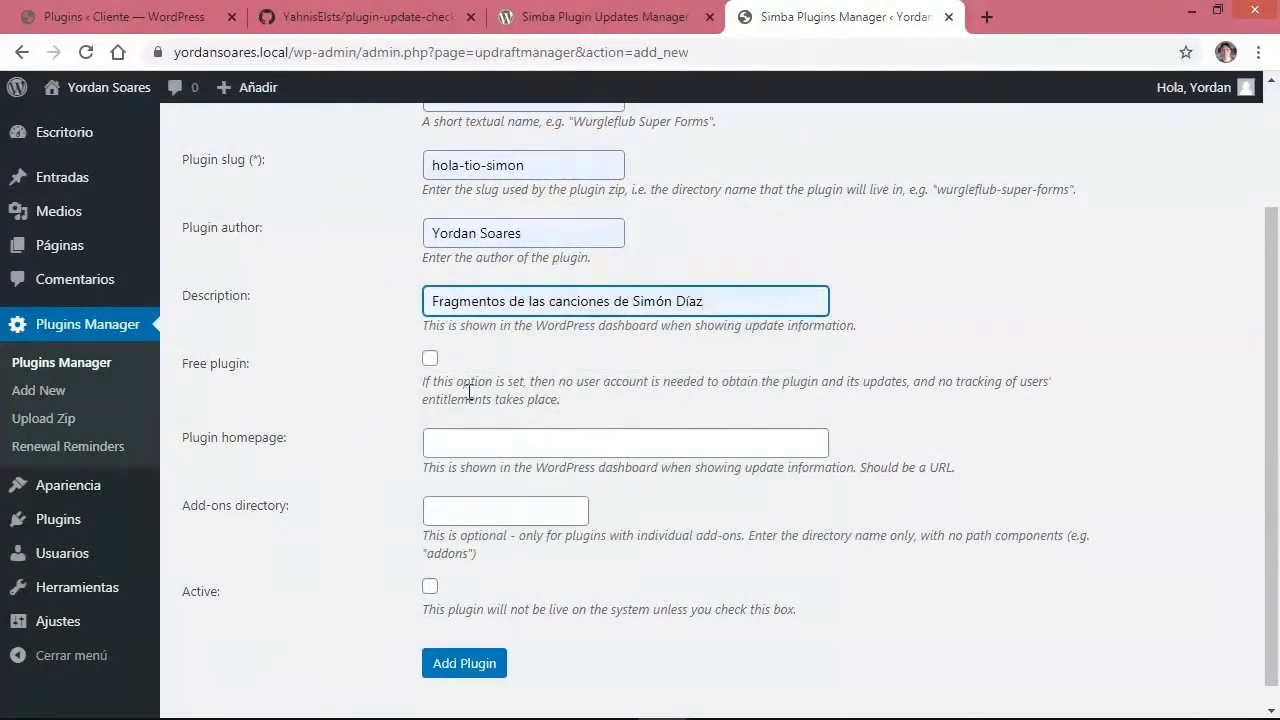
left_click(430, 360)
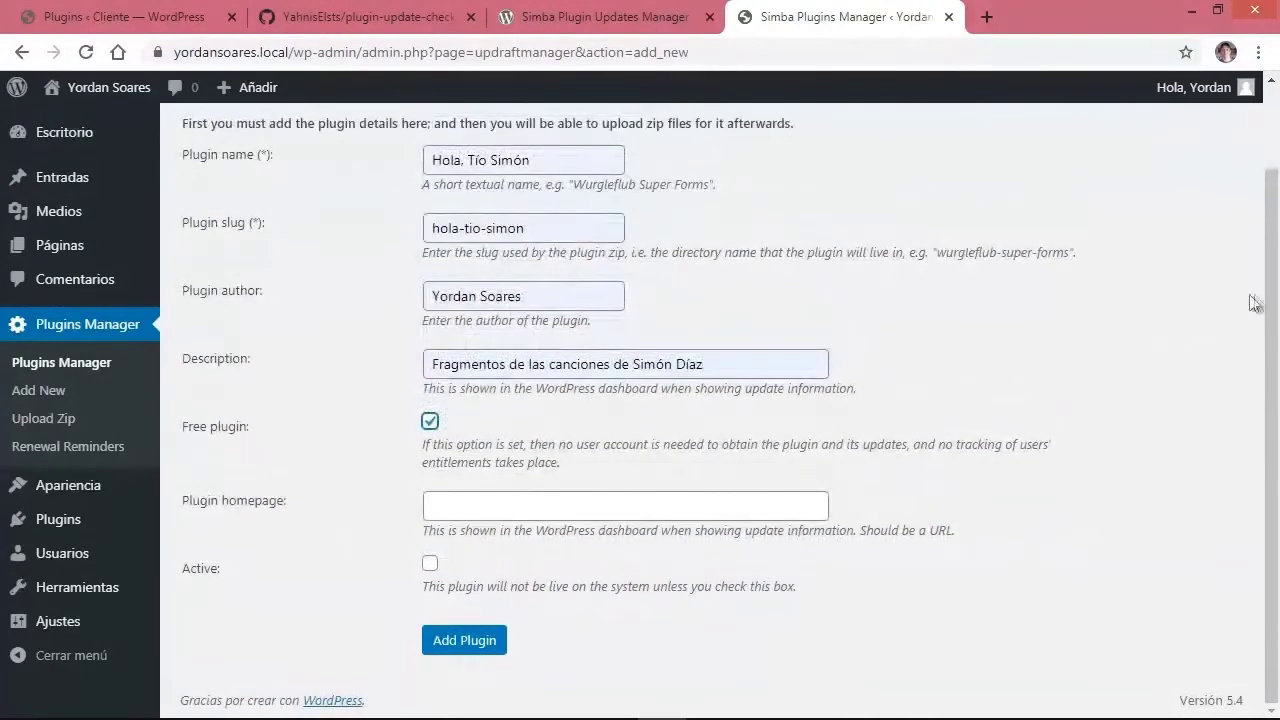
Set the plugin homepage to the developer site's hola-tio-simon address, make the plugin active and add it.
left_click(473, 512)
left_click(530, 548)
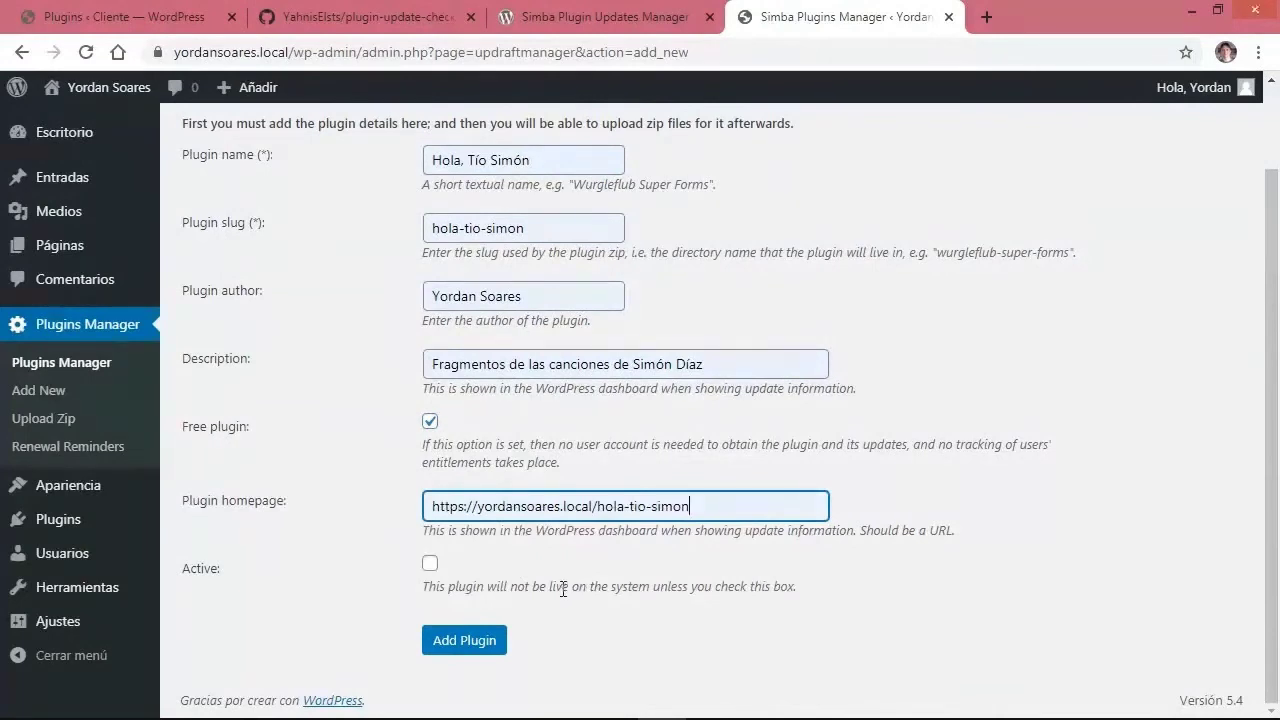
left_click(430, 563)
left_click(474, 646)
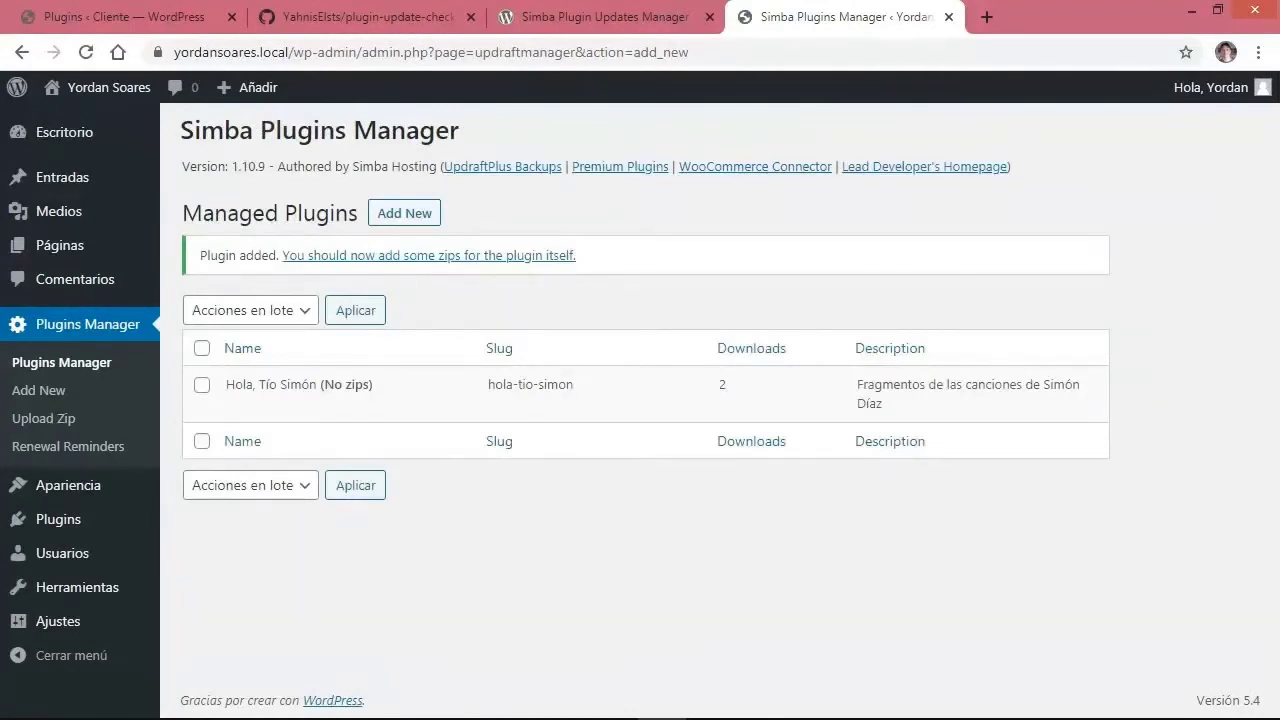
Open zip management for Hola, Tío Simón and choose hola-tio-simon-1.2.zip as the new zip to upload.
mouse_move(409, 412)
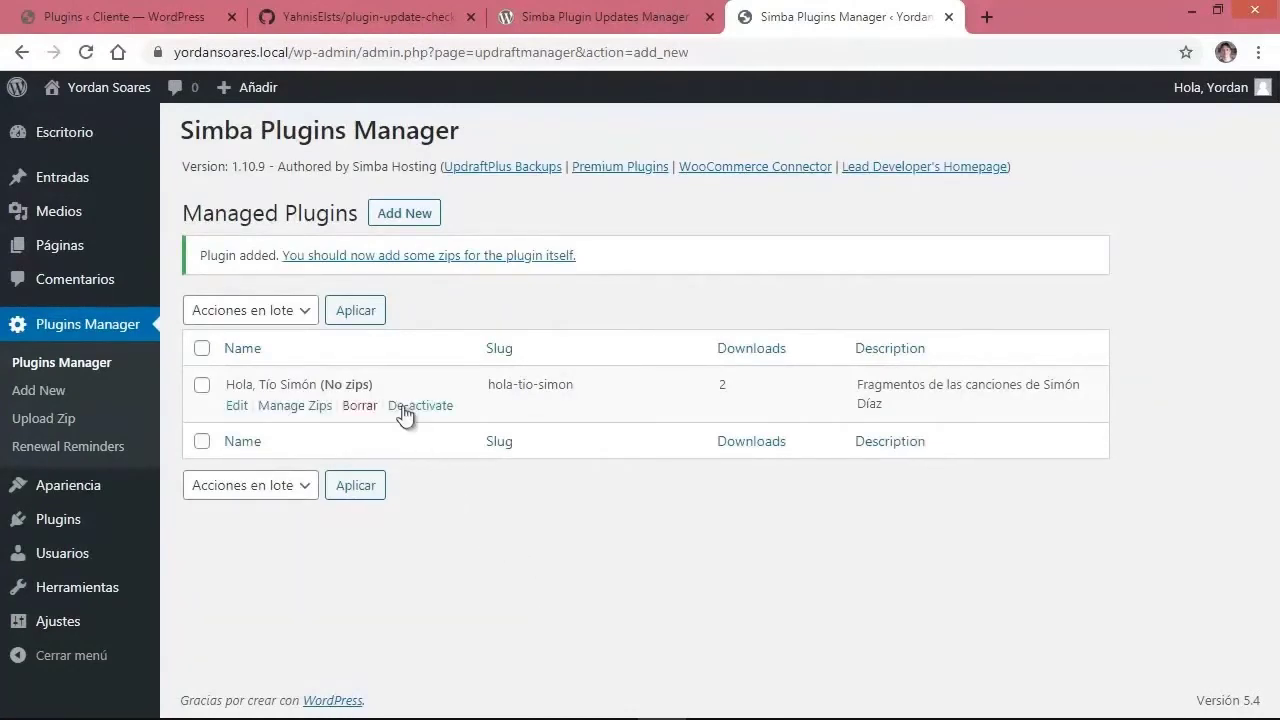
left_click(301, 408)
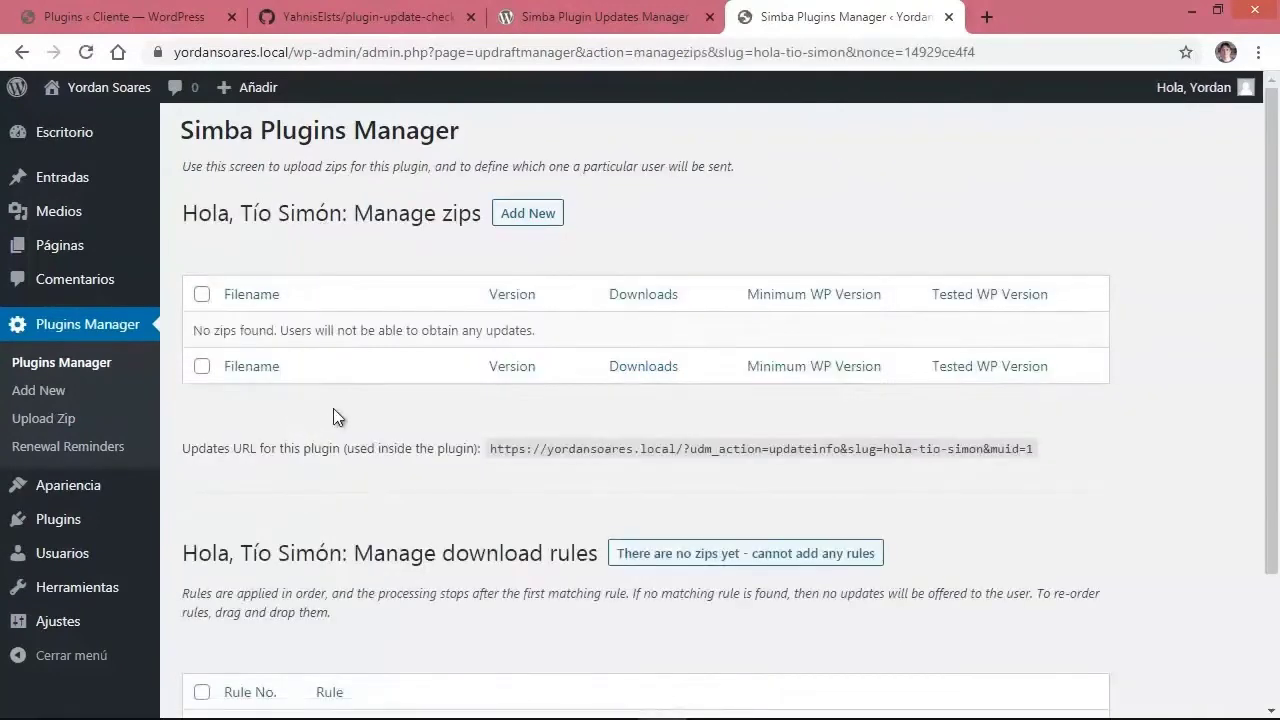
left_click(525, 220)
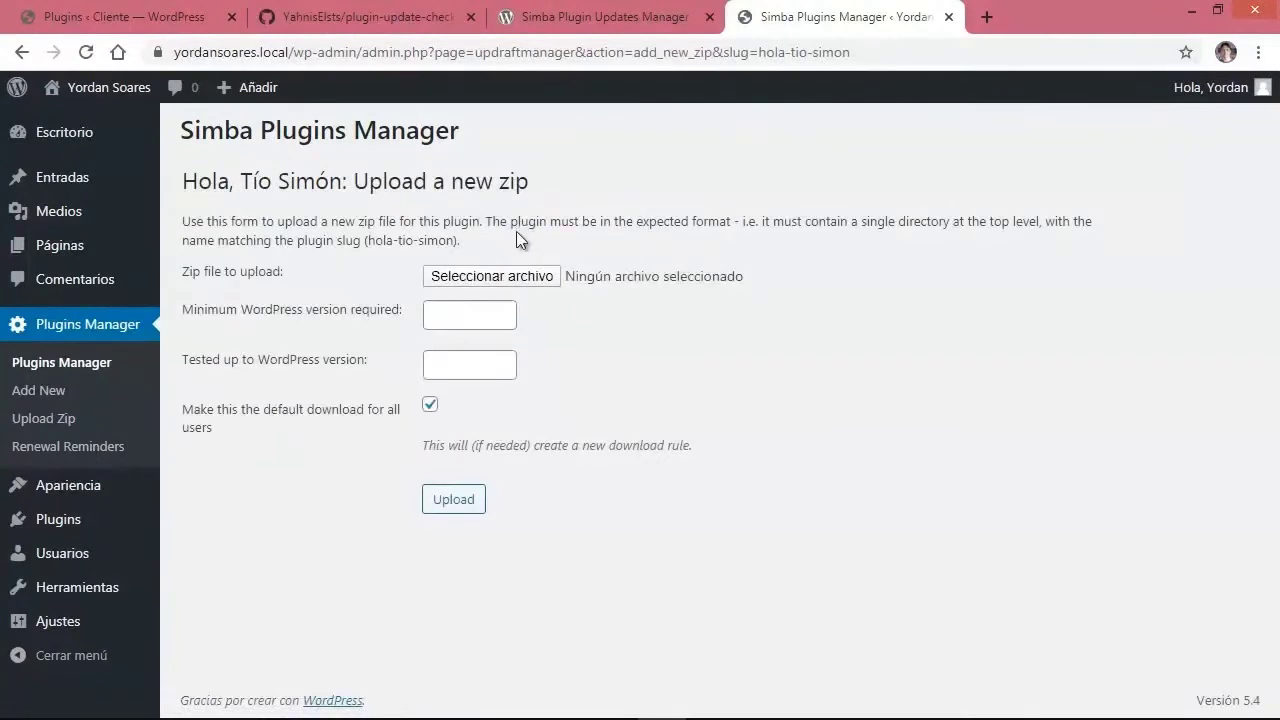
left_click(510, 285)
left_click(370, 185)
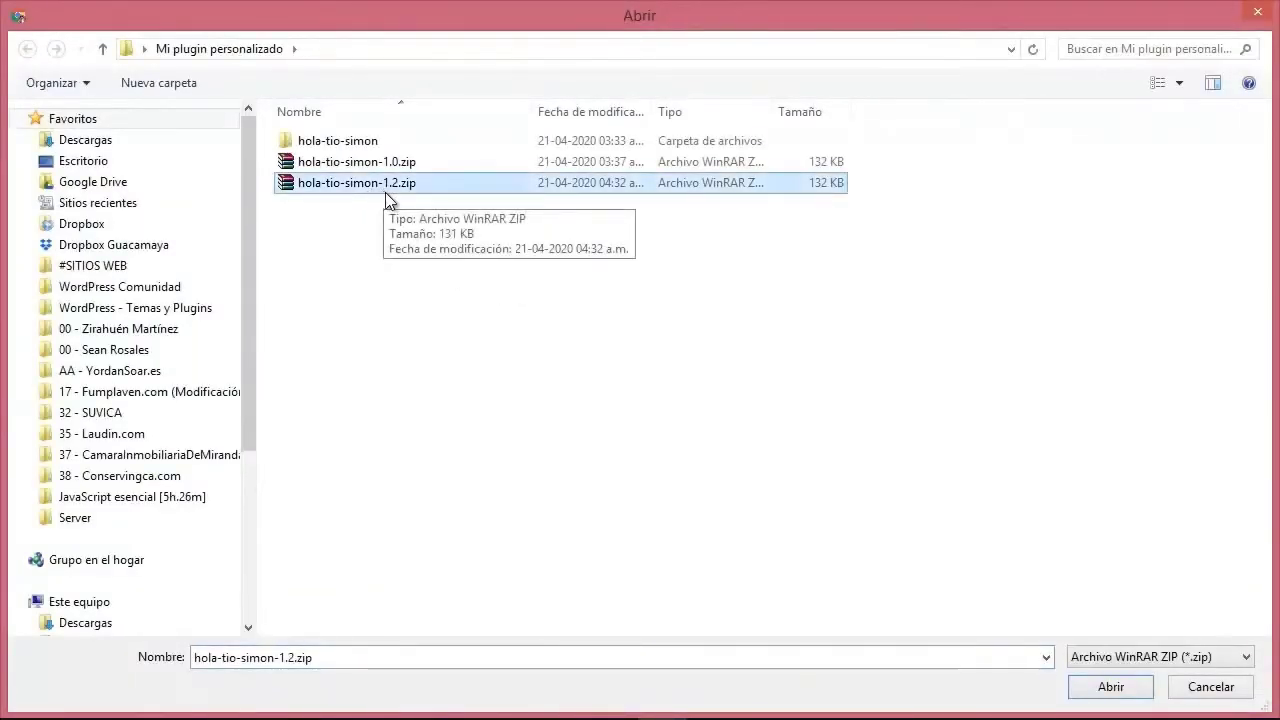
double_click(393, 189)
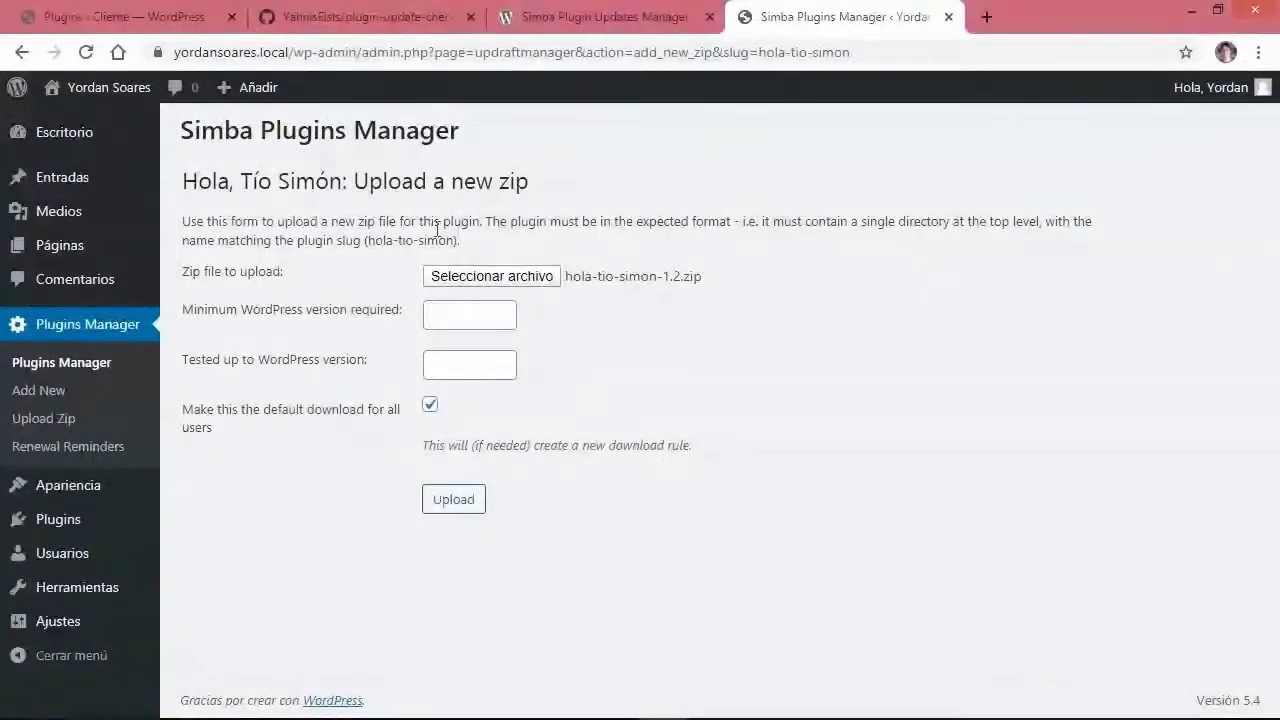
Set the minimum WordPress version to 4.6 and the tested version to 5.4, and upload the zip as the default download.
left_click(452, 318)
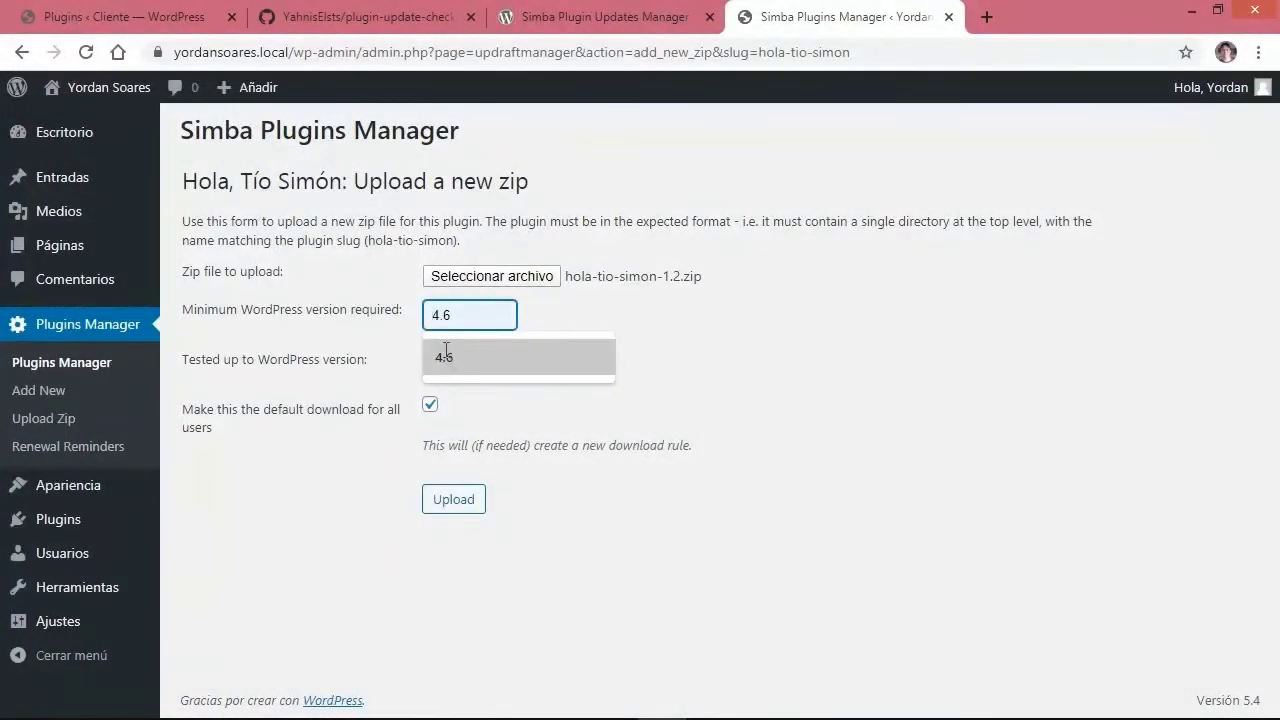
left_click(446, 355)
left_click(432, 364)
left_click(466, 407)
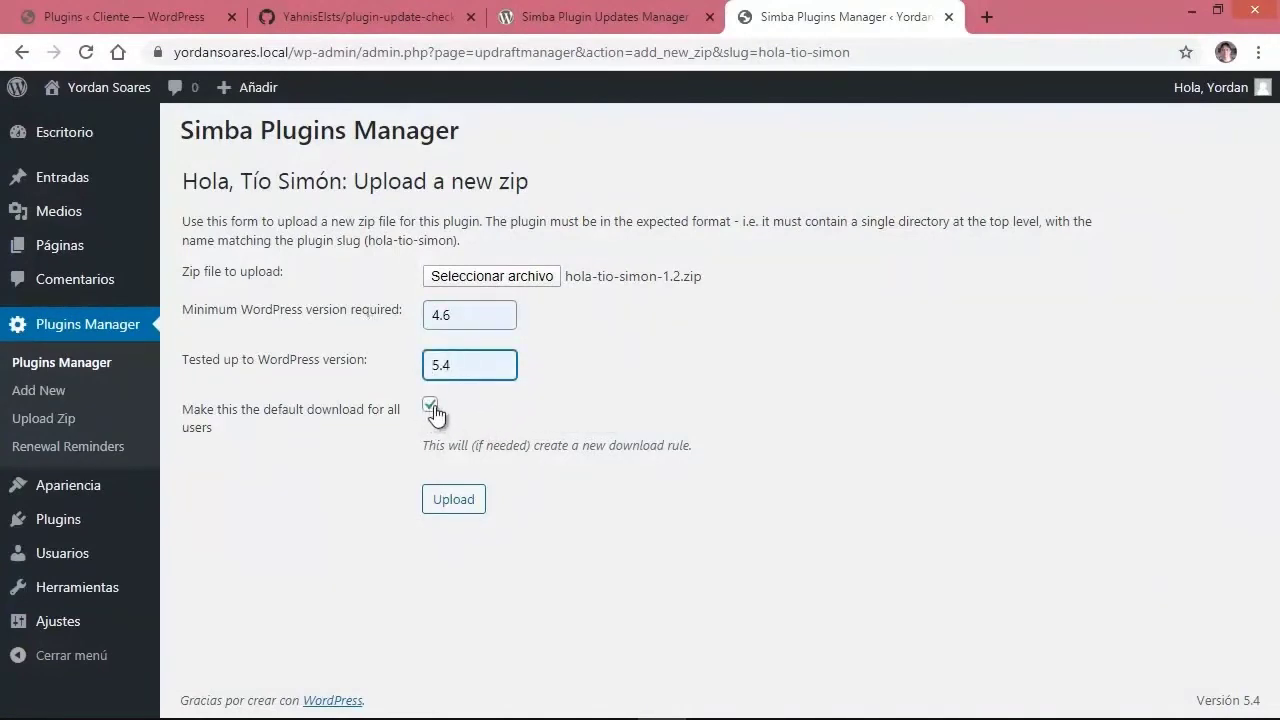
left_click(469, 504)
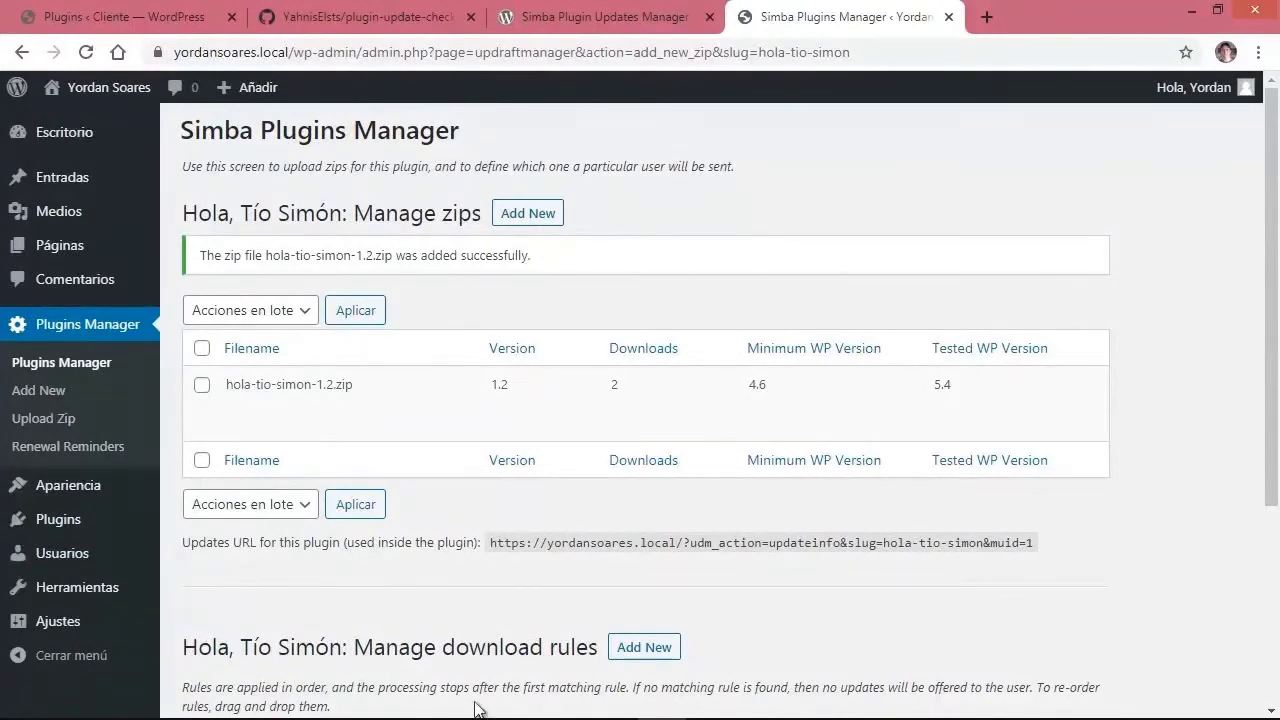
Copy the updates URL that Simba Plugins Manager provides for Hola, Tío Simón.
left_click_drag(499, 541, 1036, 547)
key("super+c")
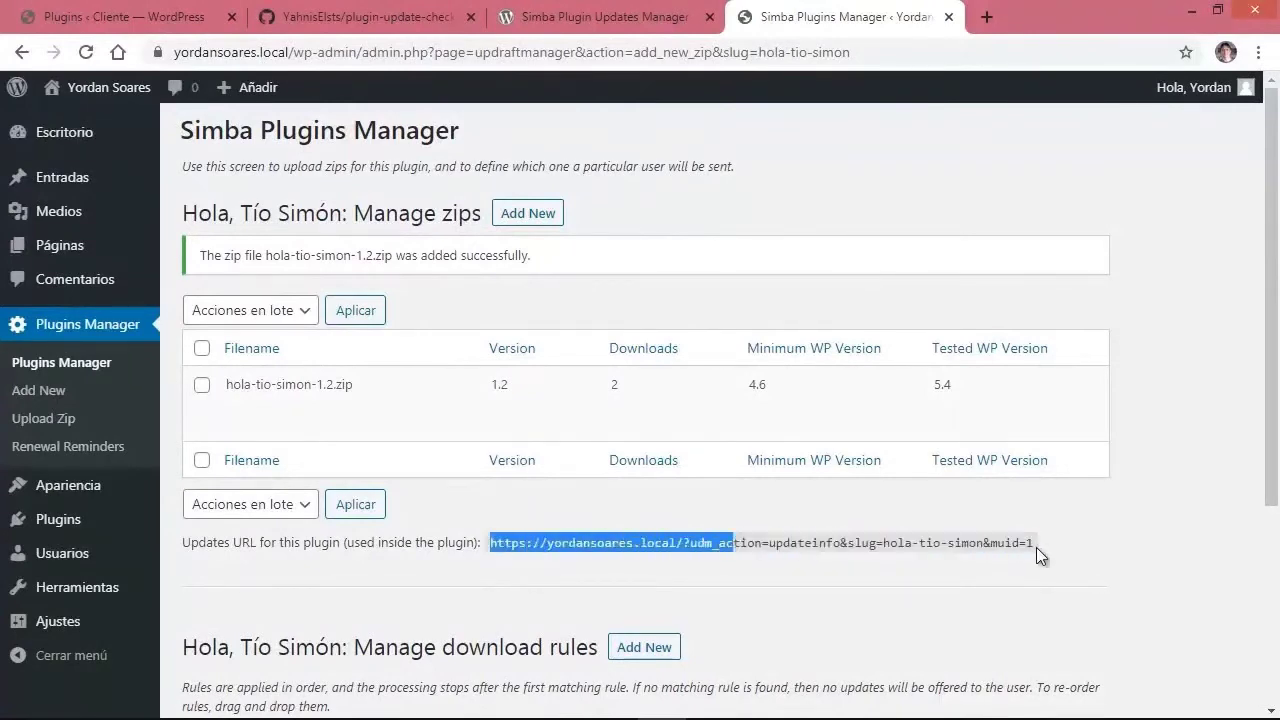
Copy the plugin's updates URL and paste it over the JSON address in the client's hola-tio-simon.php, using Visual Studio Code.
right_click(1031, 544)
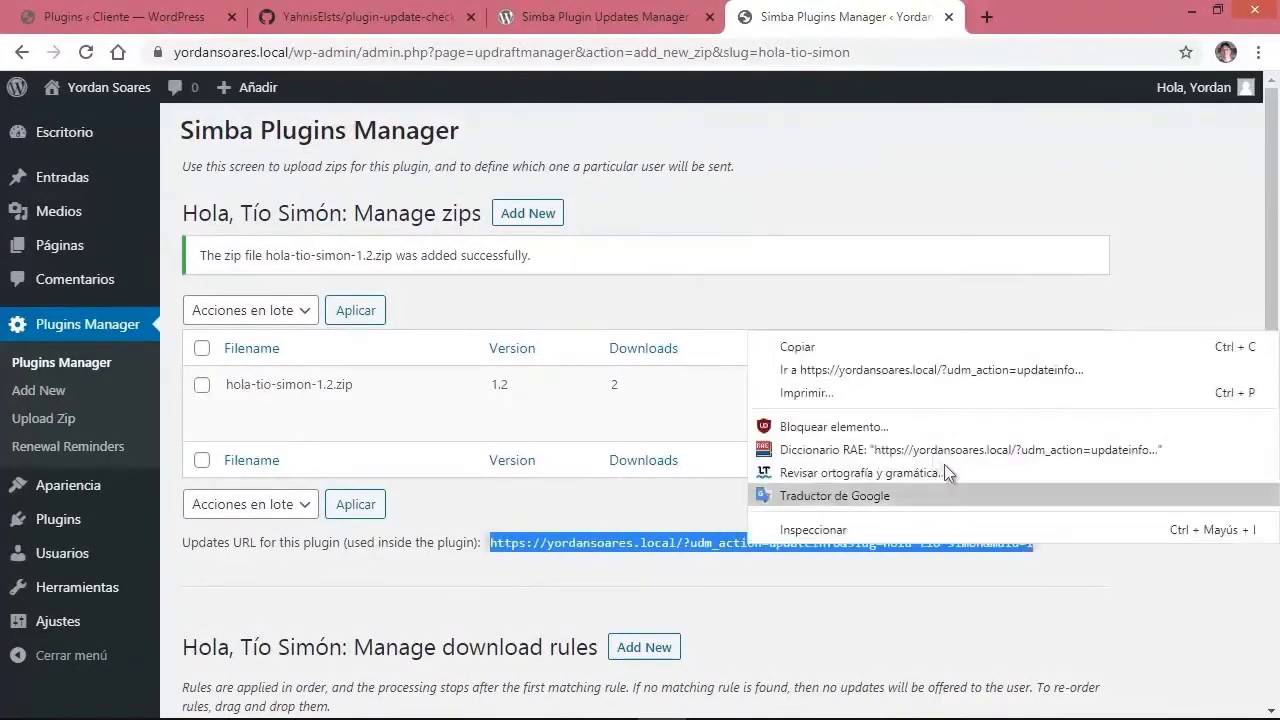
left_click(823, 343)
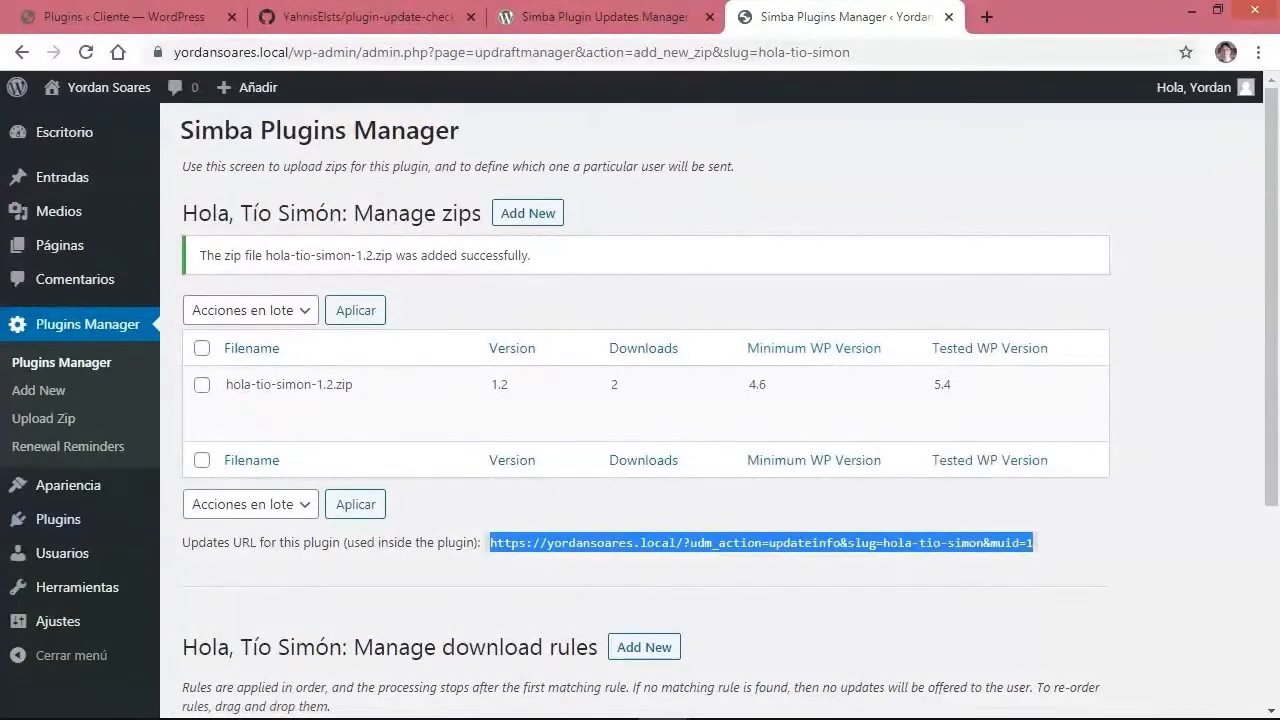
key("alt+Tab")
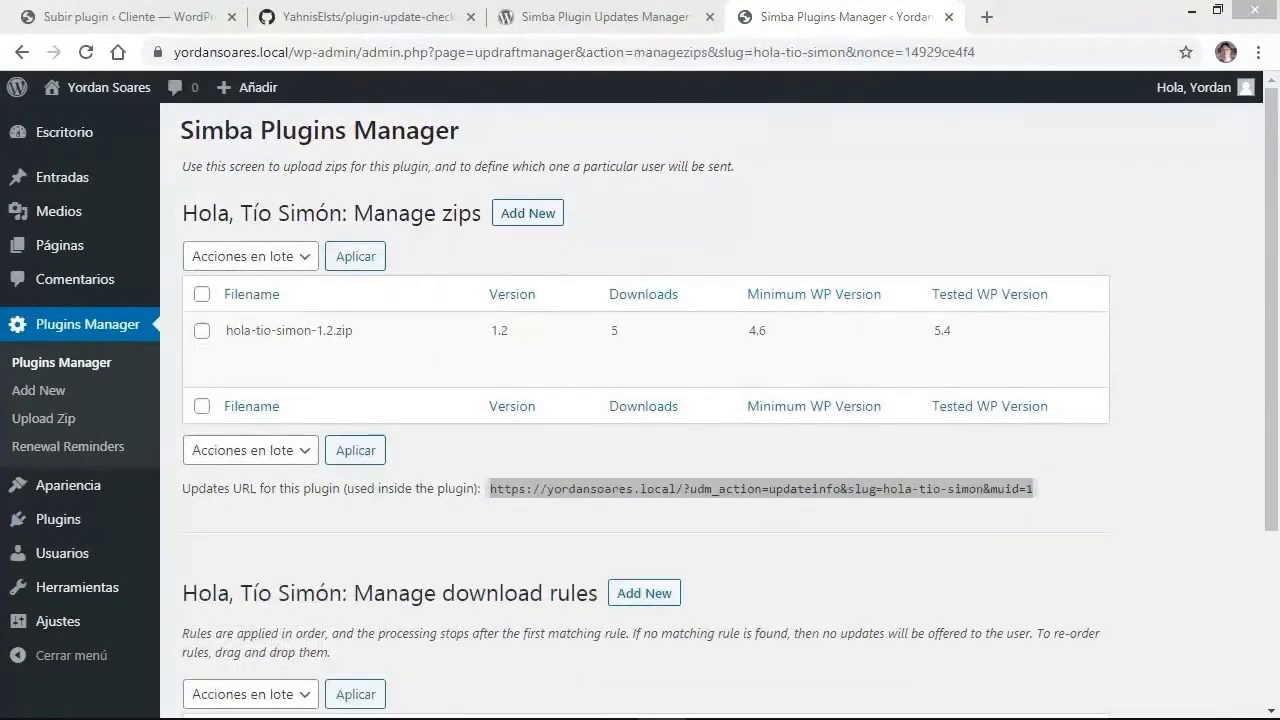
key("alt+Tab")
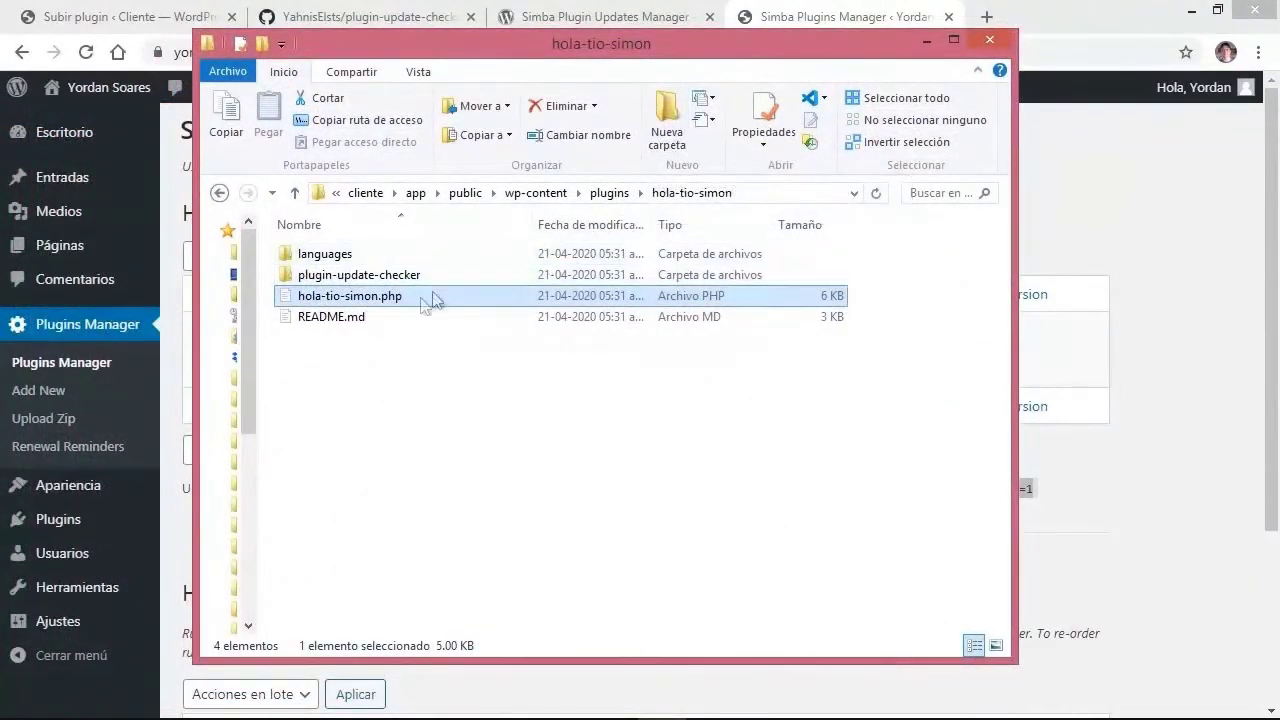
double_click(368, 305)
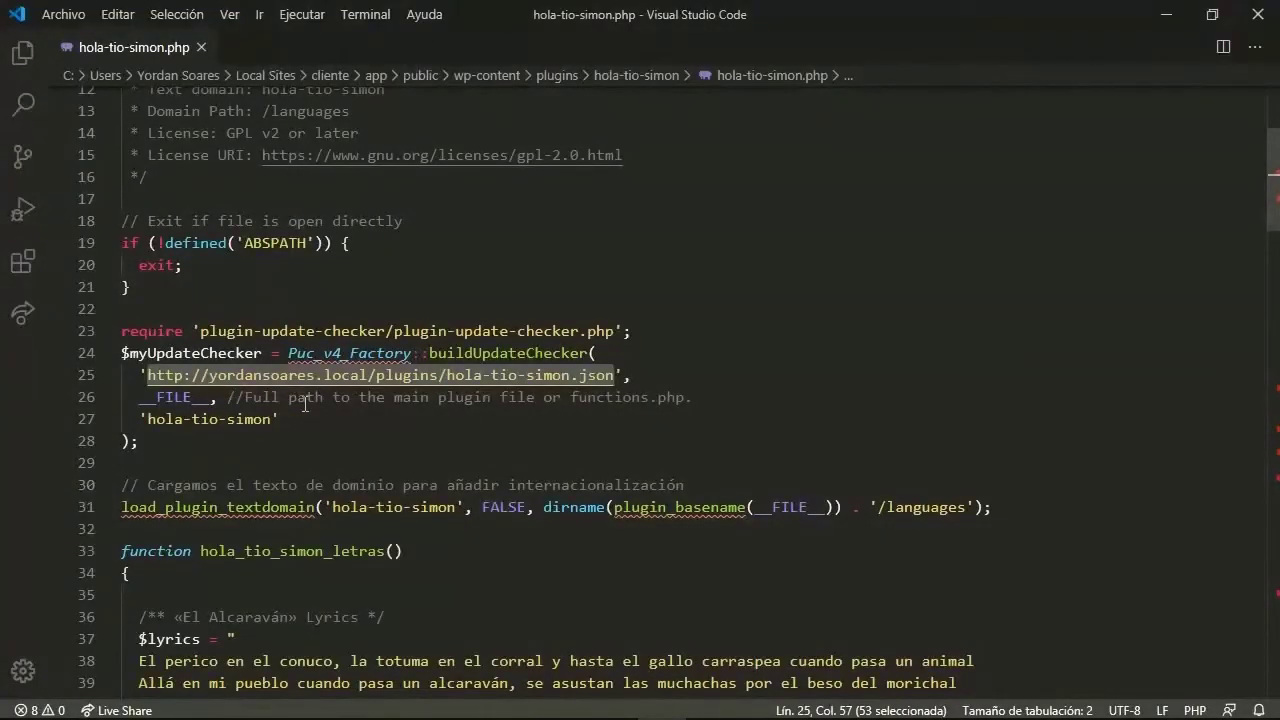
right_click(486, 370)
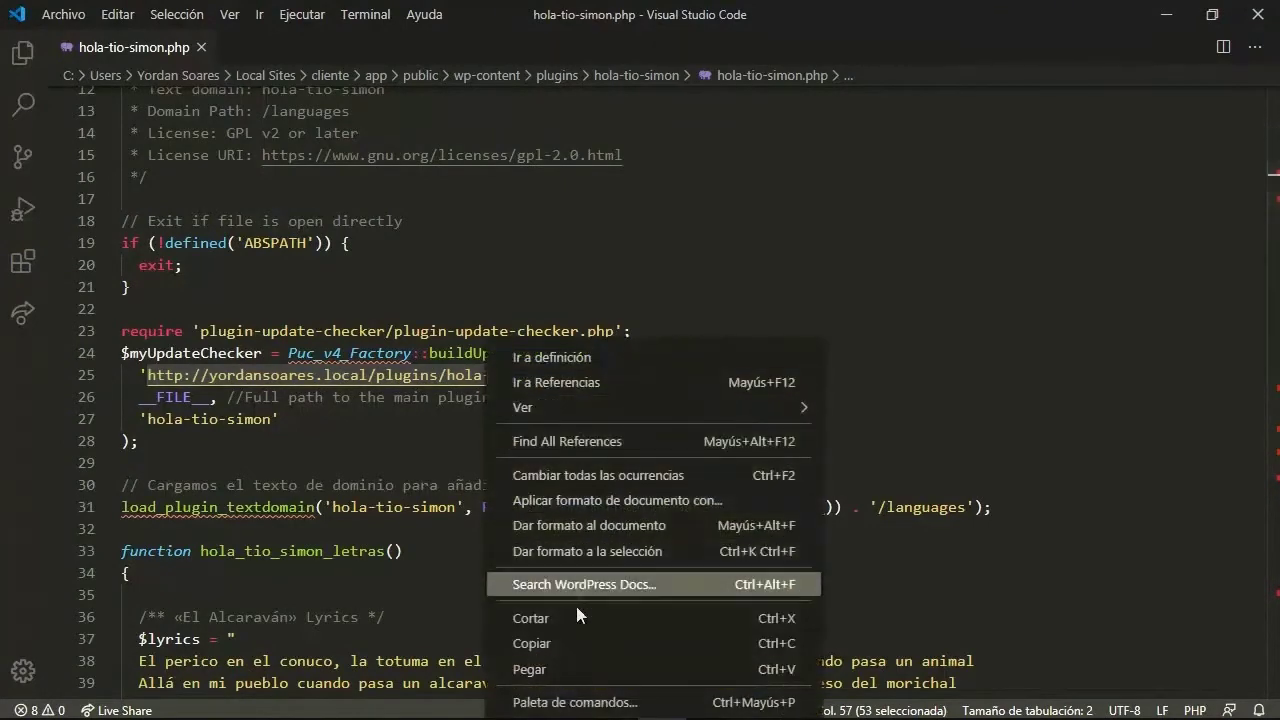
left_click(557, 668)
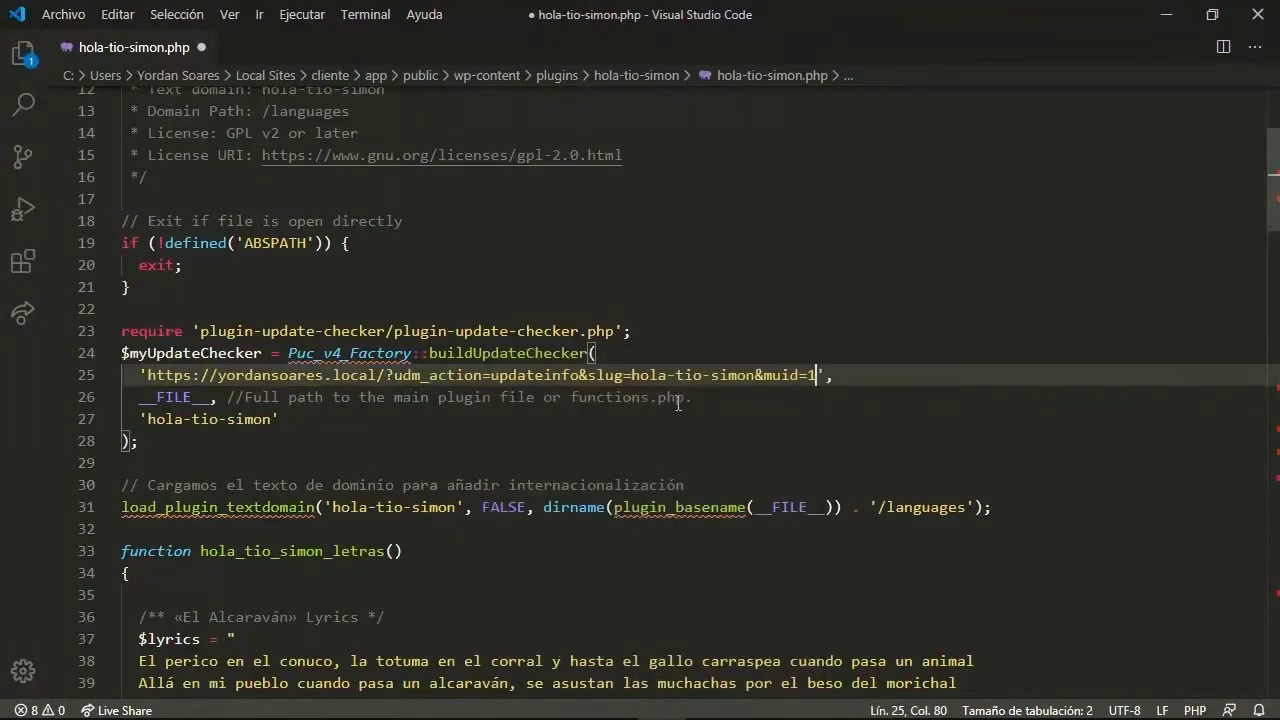
Change the pasted updates URL's protocol to http, save hola-tio-simon.php and close the editor.
left_click(192, 374)
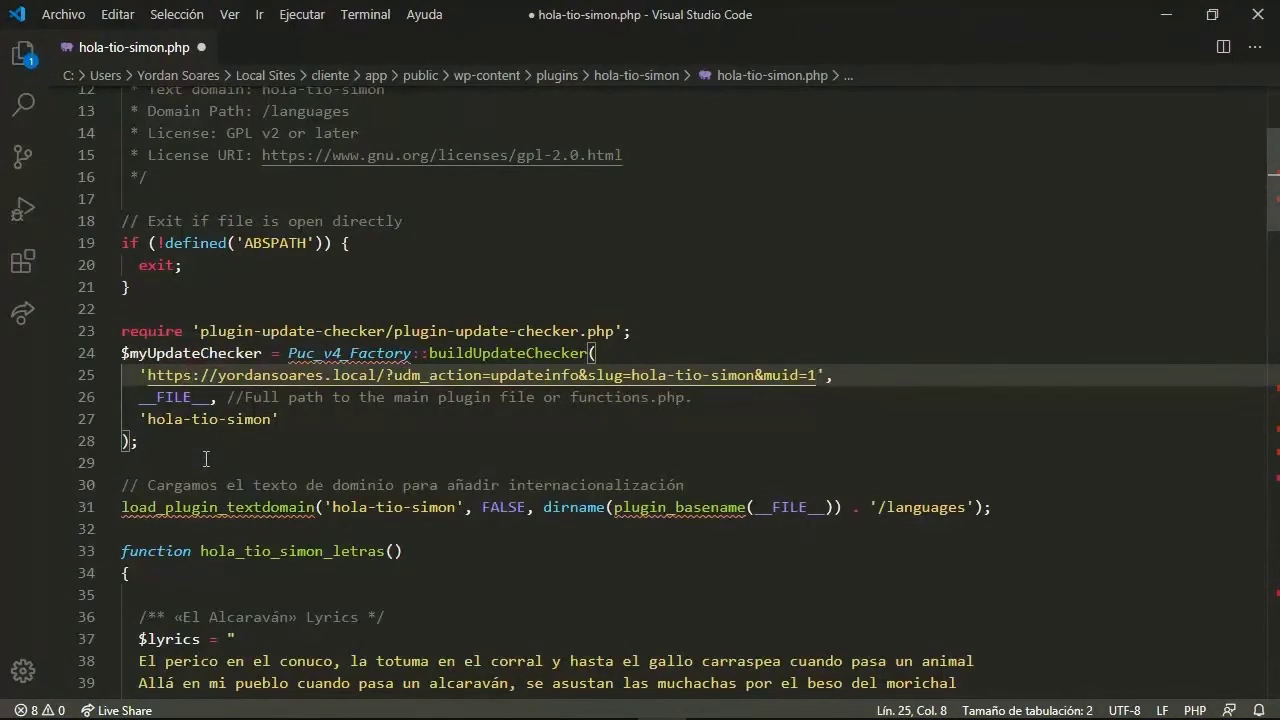
key("Delete")
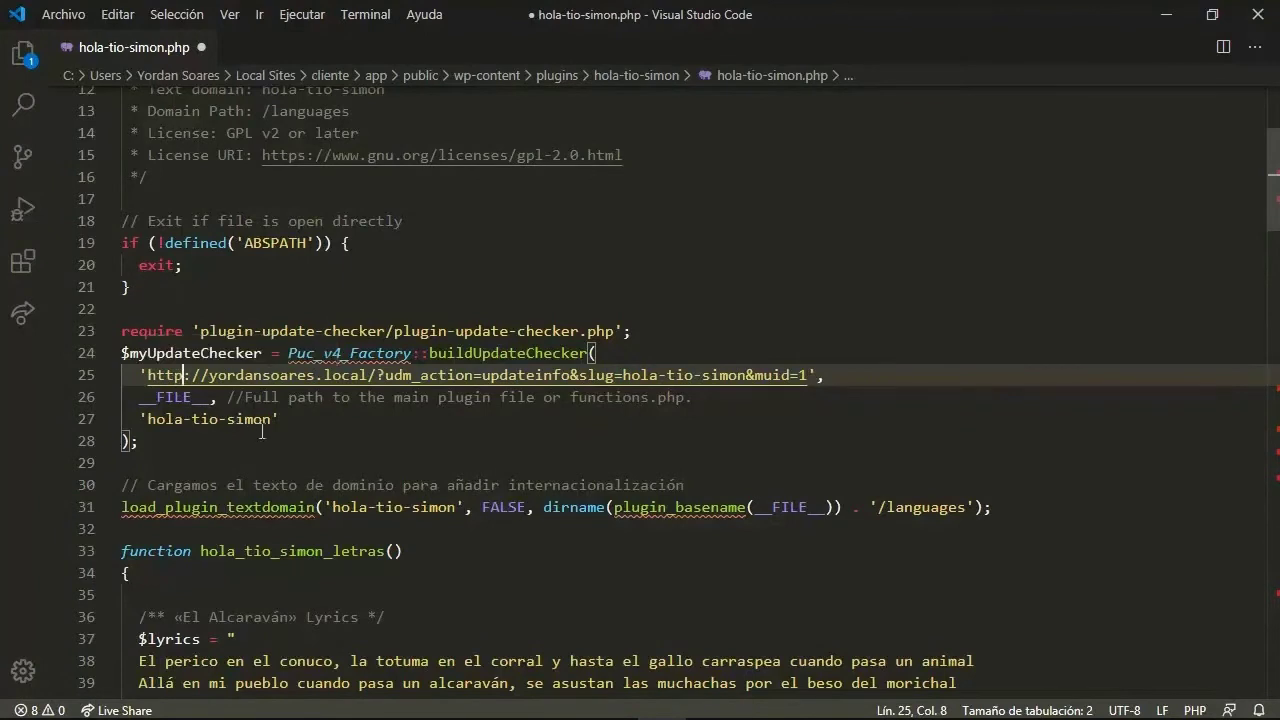
key("ctrl+s")
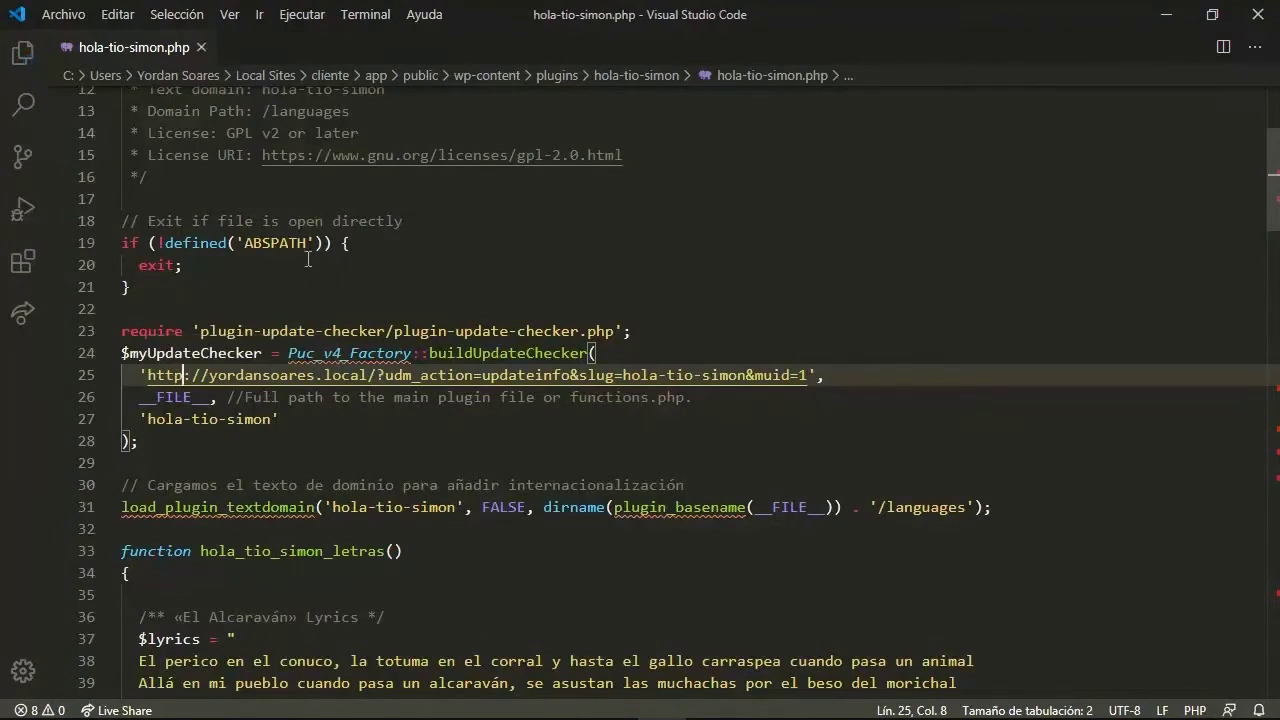
left_click(1256, 28)
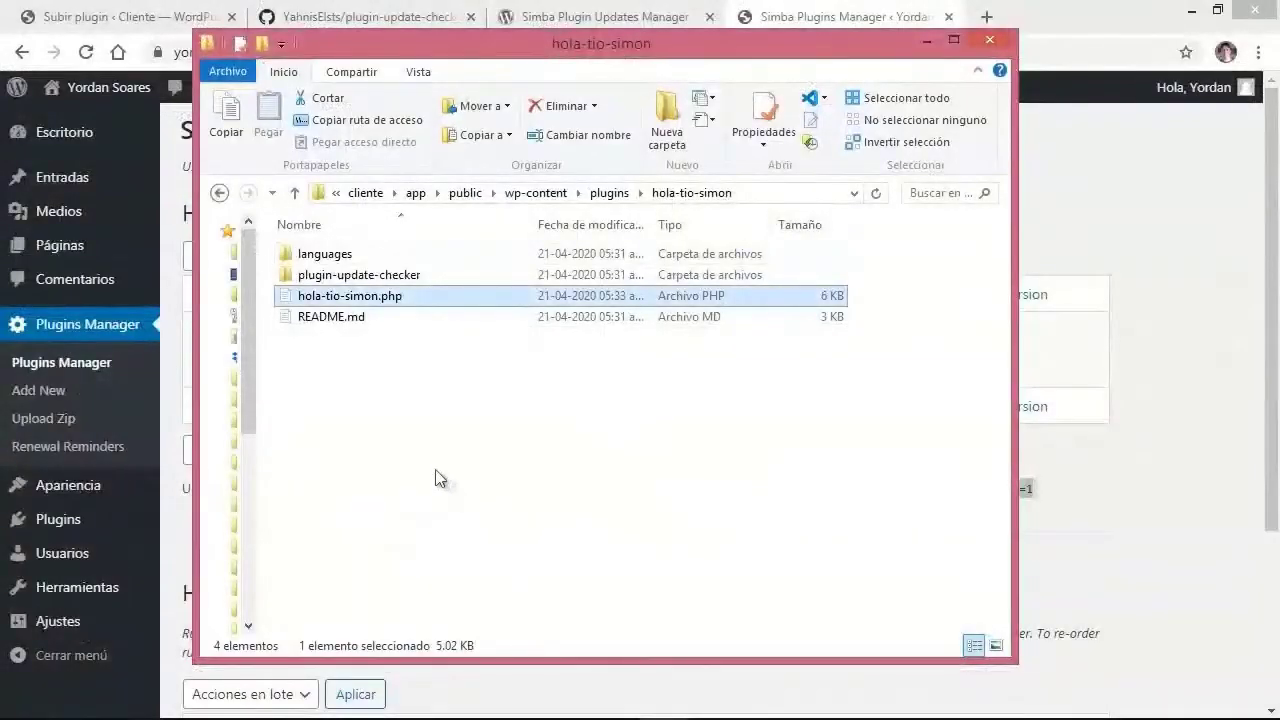
Open the WordPress updates page on the client site in the browser and check again for updates.
left_click(128, 28)
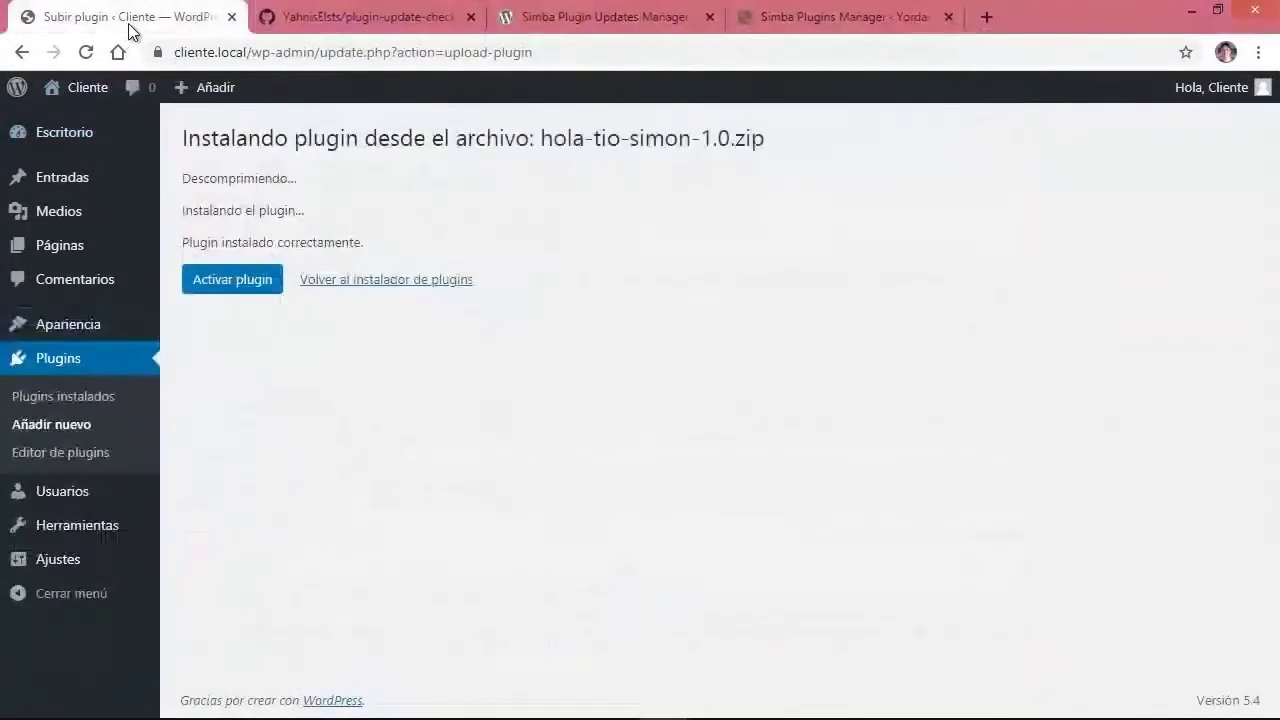
mouse_move(77, 134)
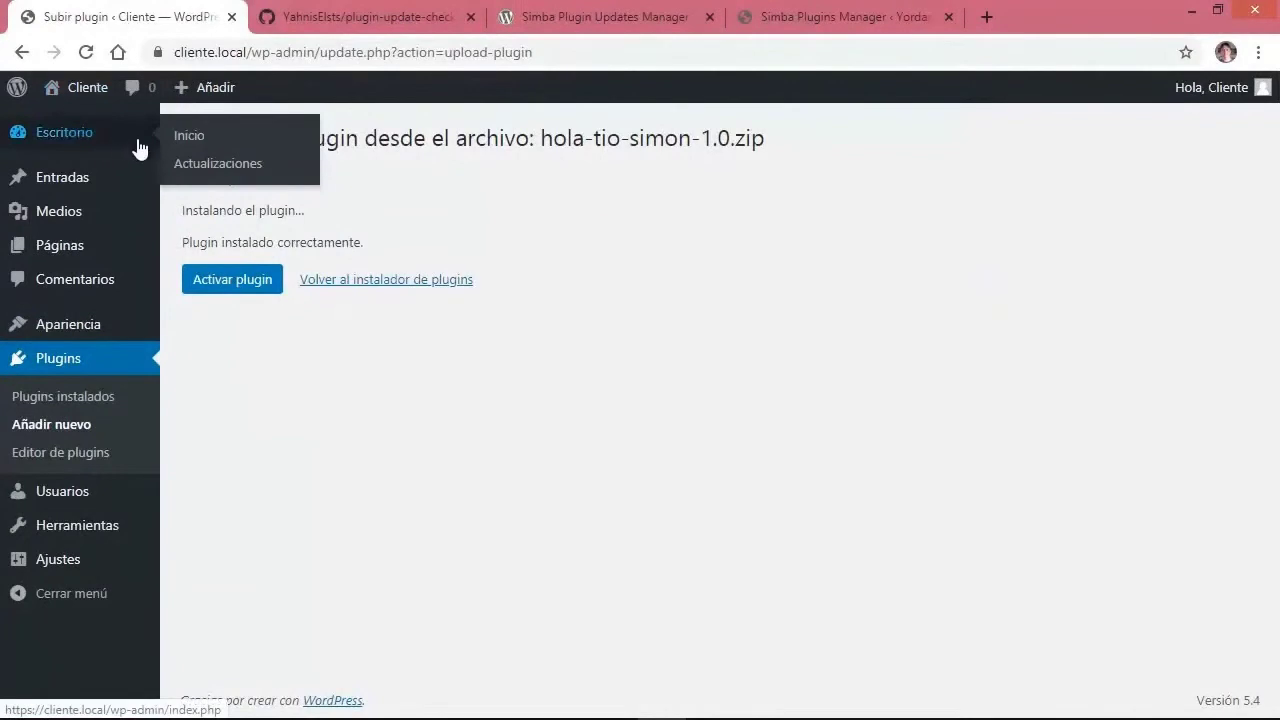
left_click(208, 165)
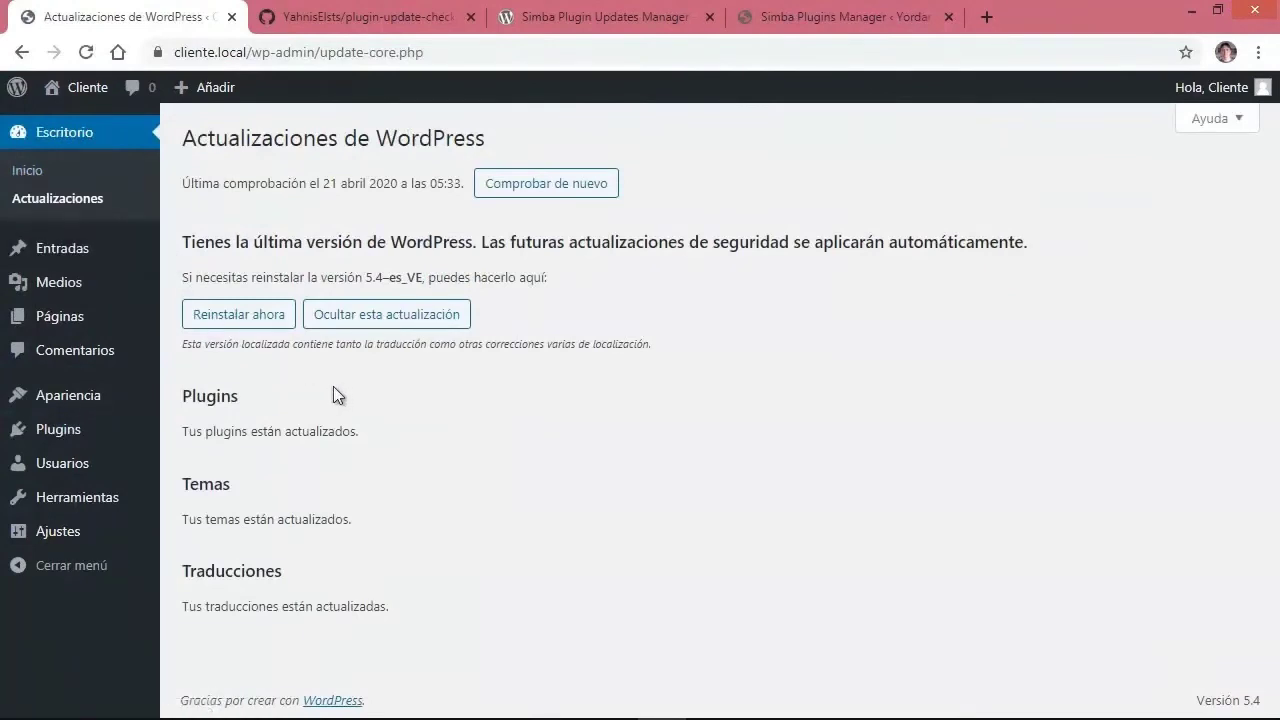
left_click(106, 201)
left_click(553, 184)
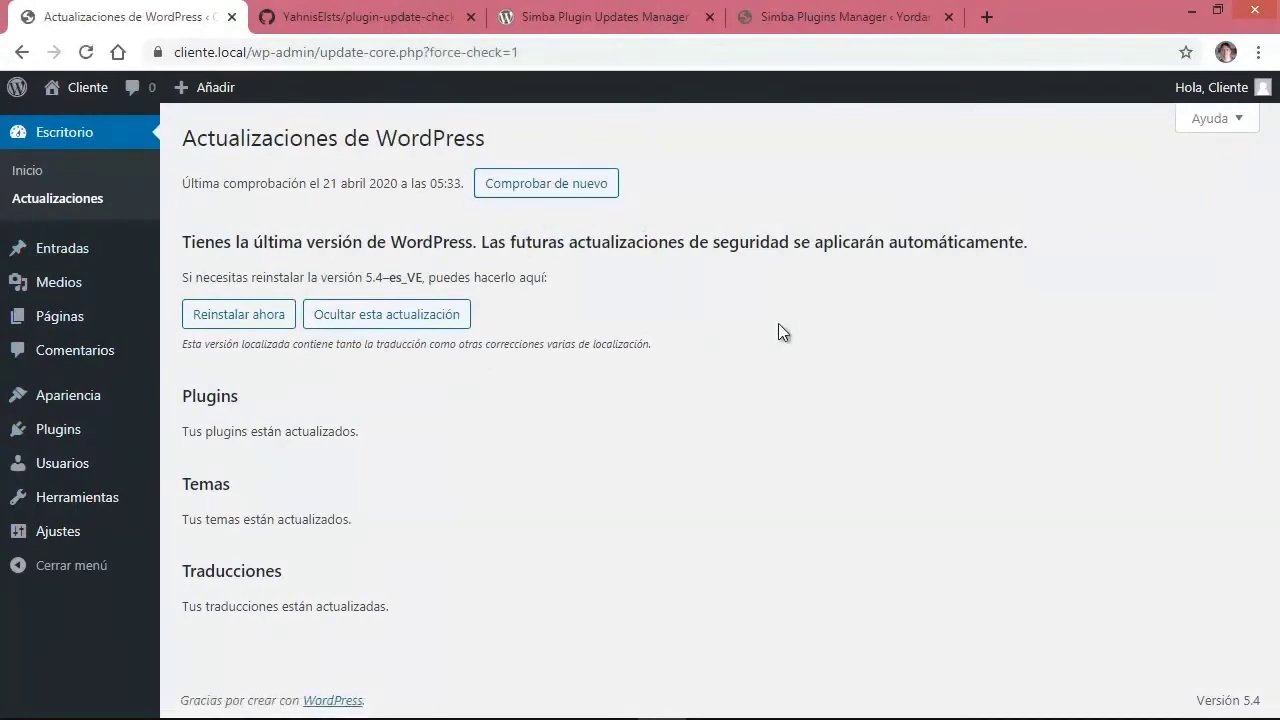
Open the client site's installed plugins and activate Hola, Tío Simón.
left_click(18, 464)
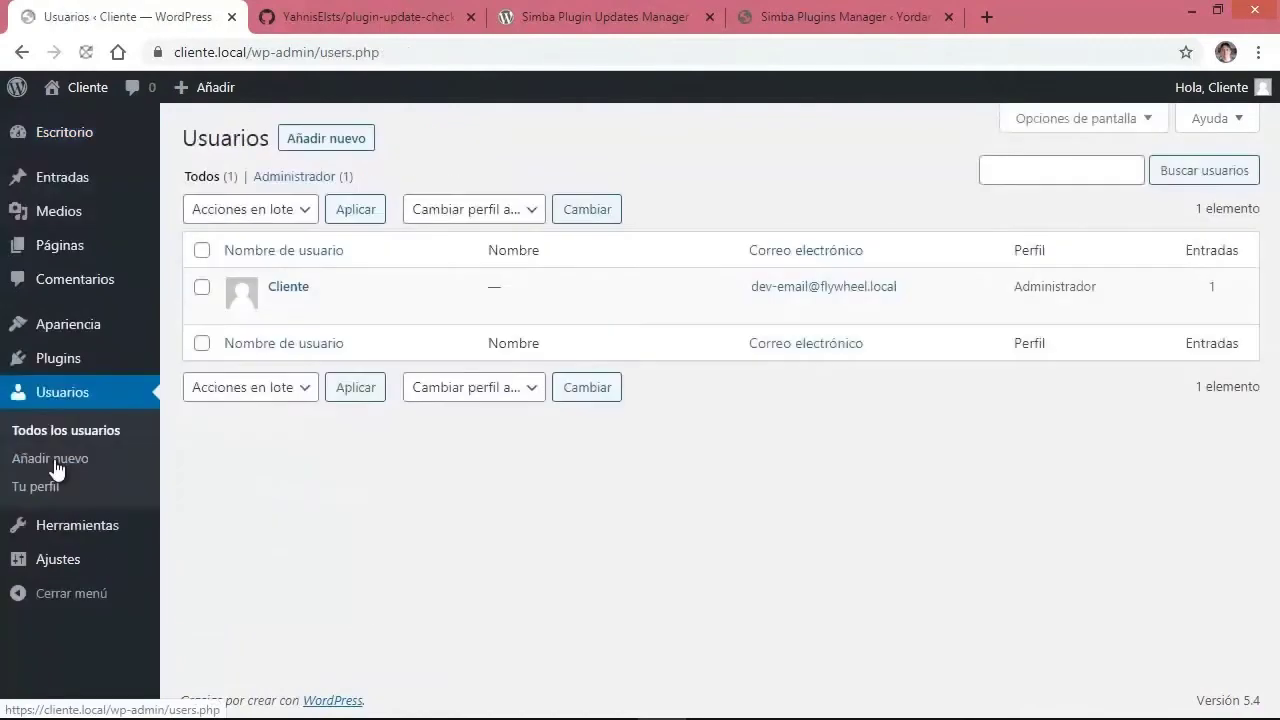
left_click(86, 362)
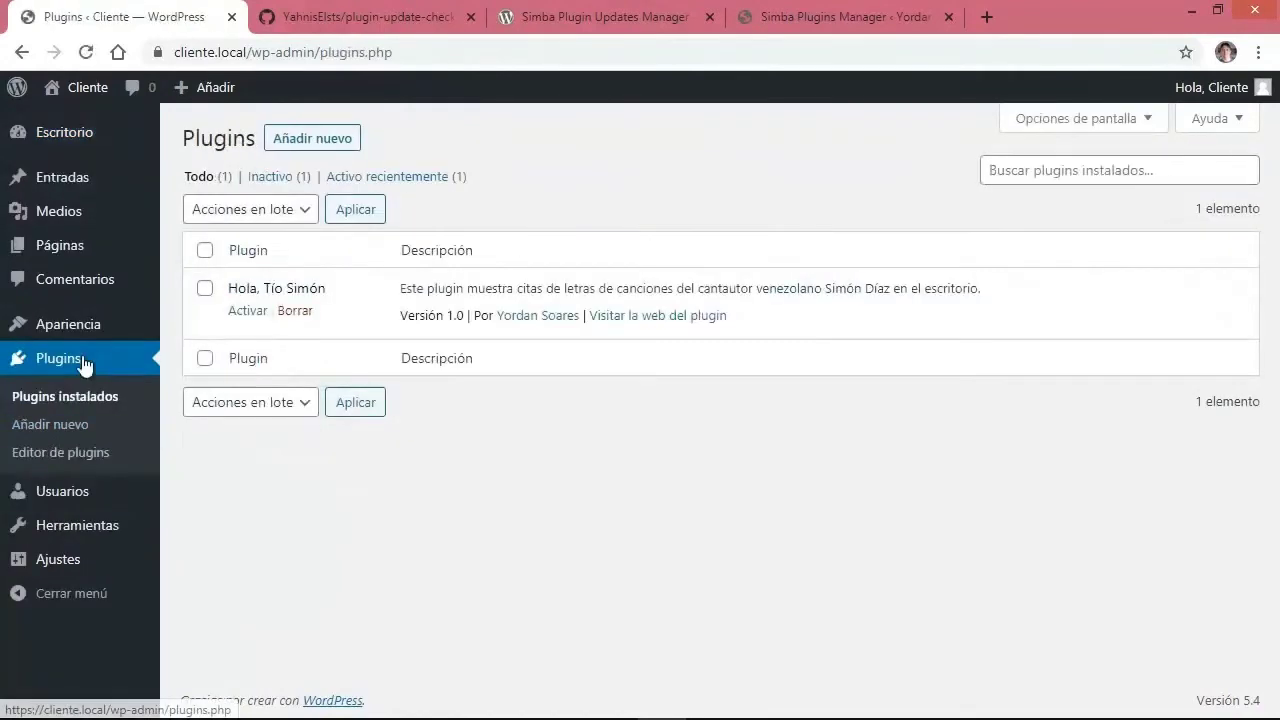
left_click(247, 310)
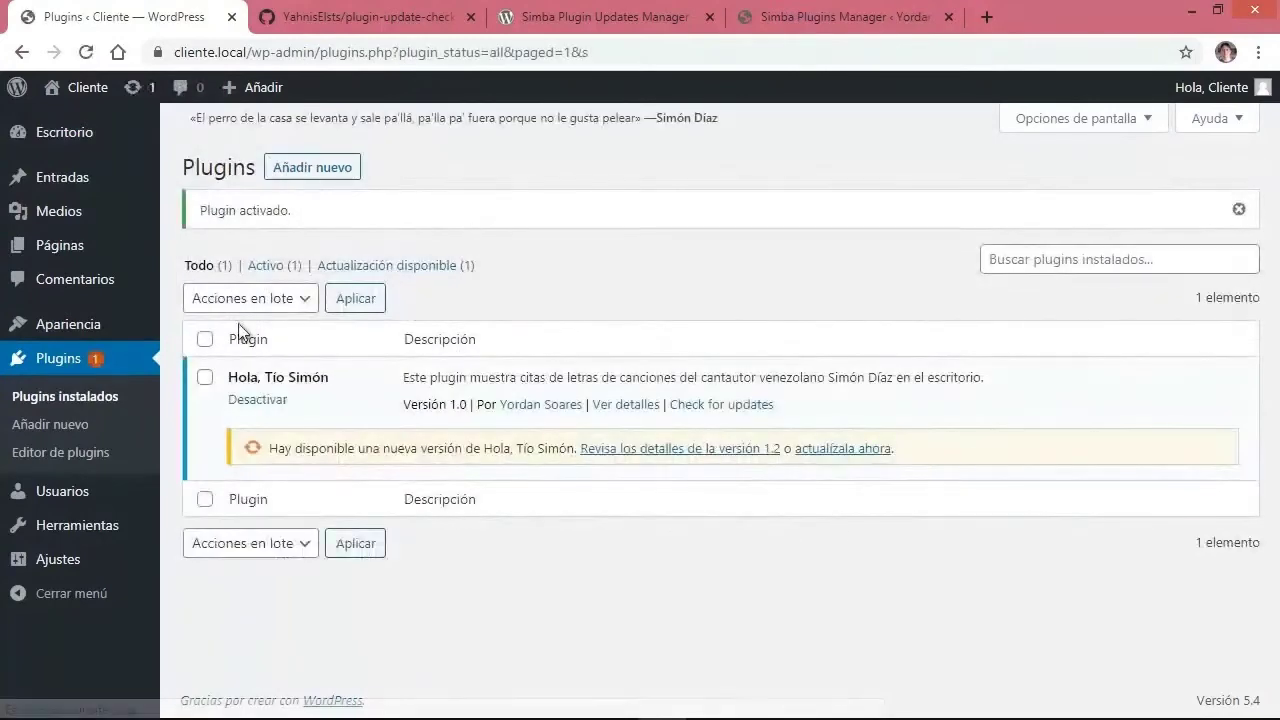
Review the version 1.2 details of Hola, Tío Simón from the client's updates page, including its description, and close them.
mouse_move(140, 135)
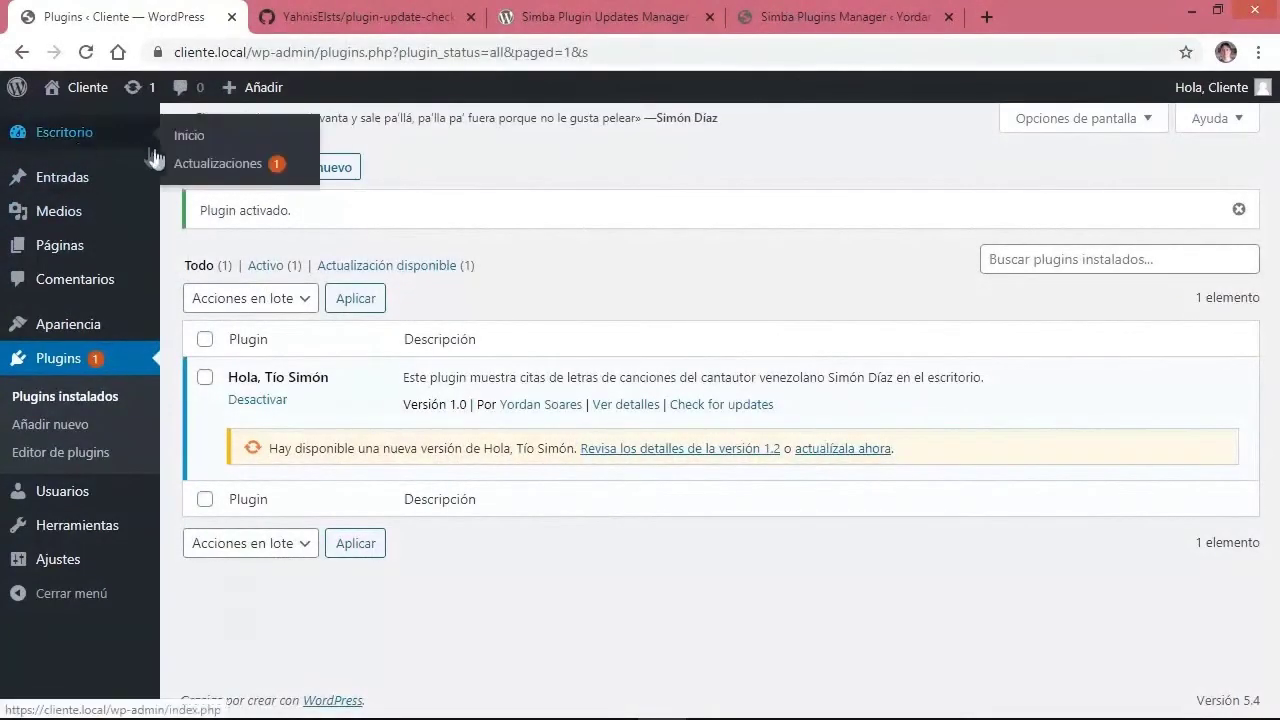
left_click(188, 170)
scroll(386, 457, "down", 2)
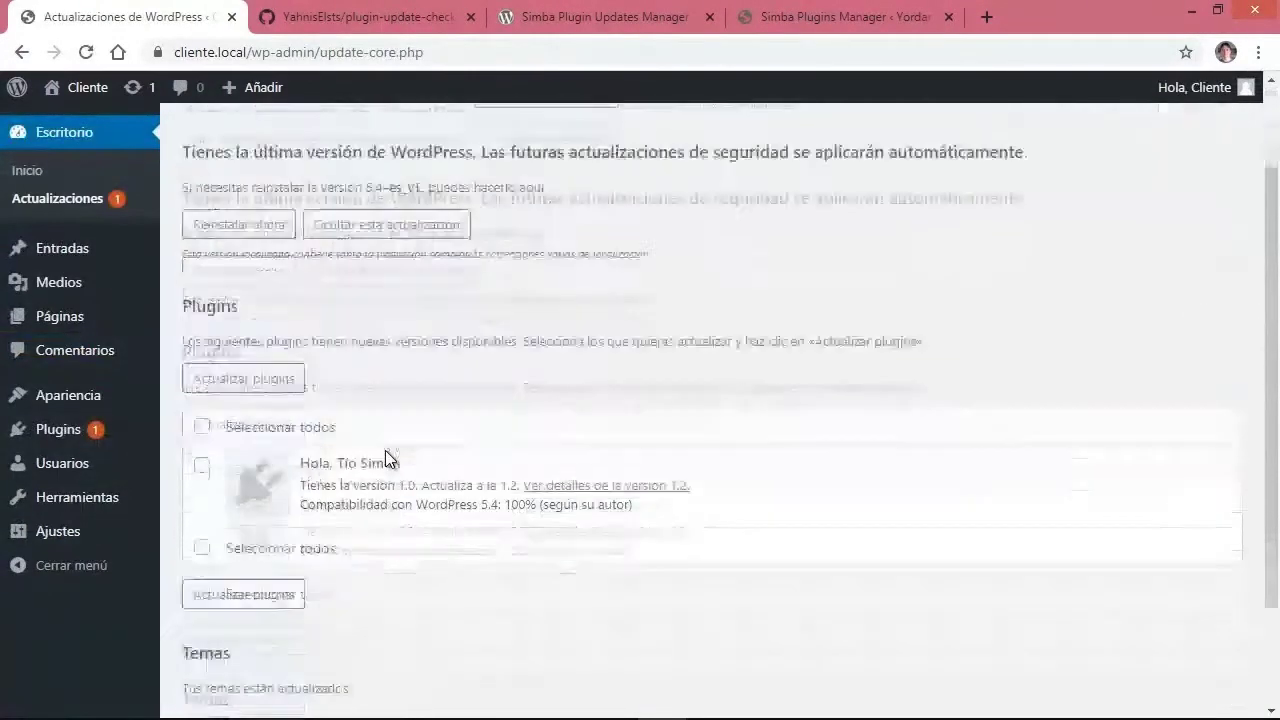
left_click(582, 410)
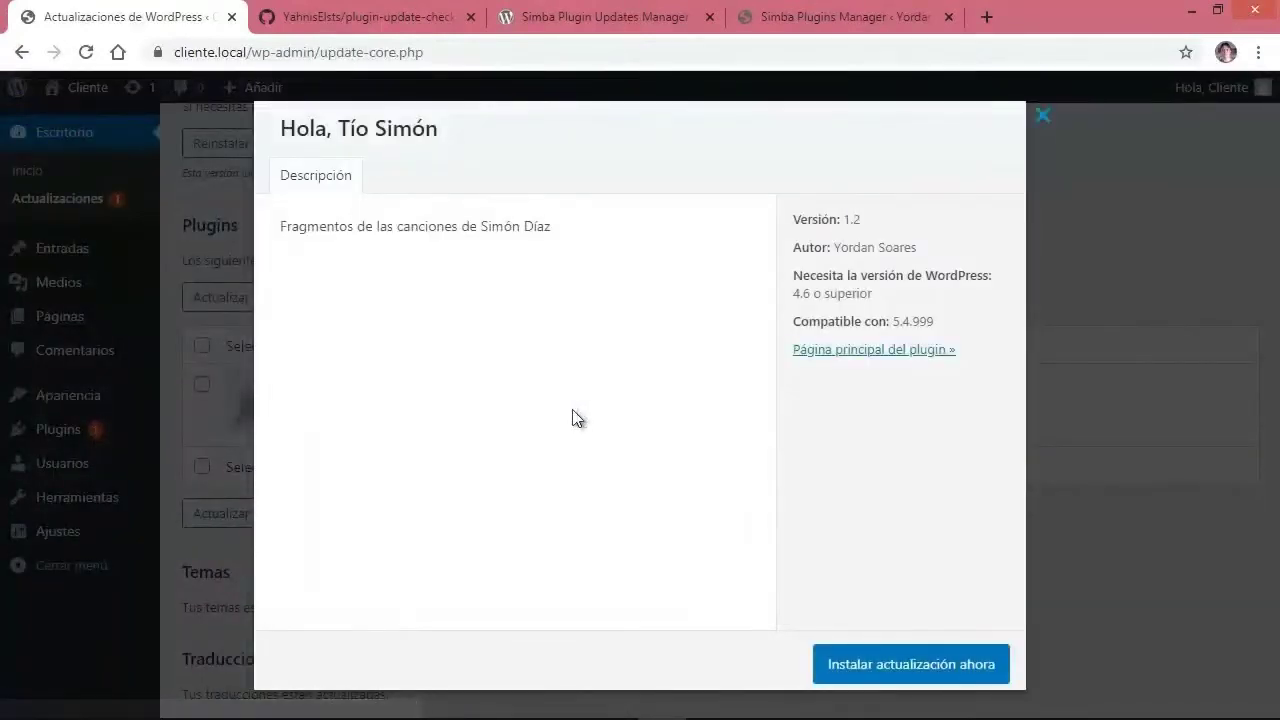
left_click_drag(283, 227, 545, 233)
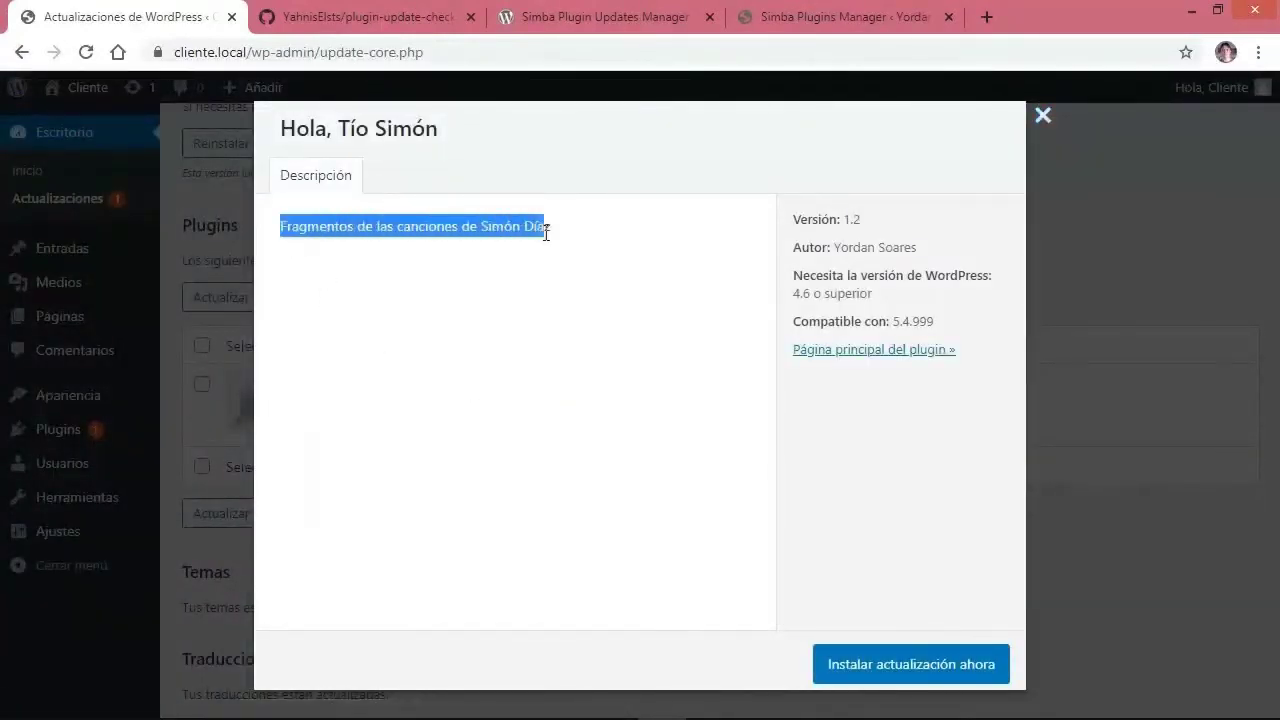
left_click(507, 266)
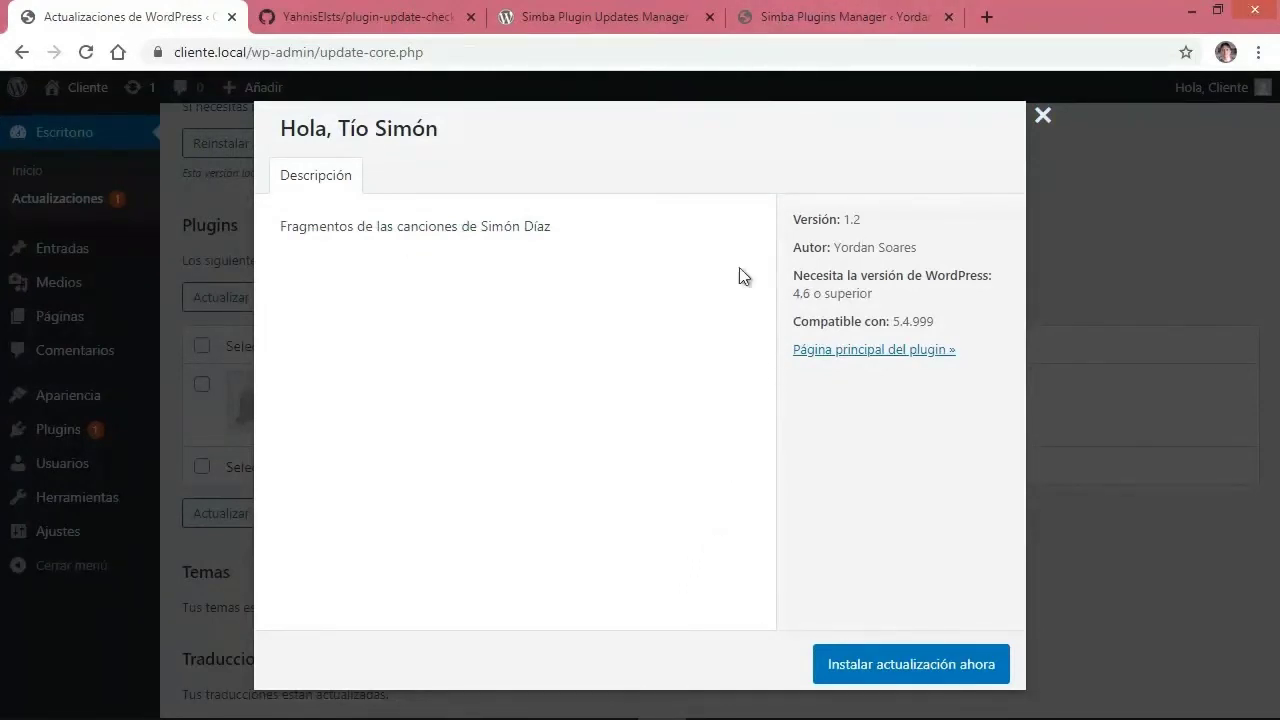
left_click(1043, 117)
Update Hola, Tío Simón to version 1.2 and expand the update details to inspect the download URL.
left_click(202, 390)
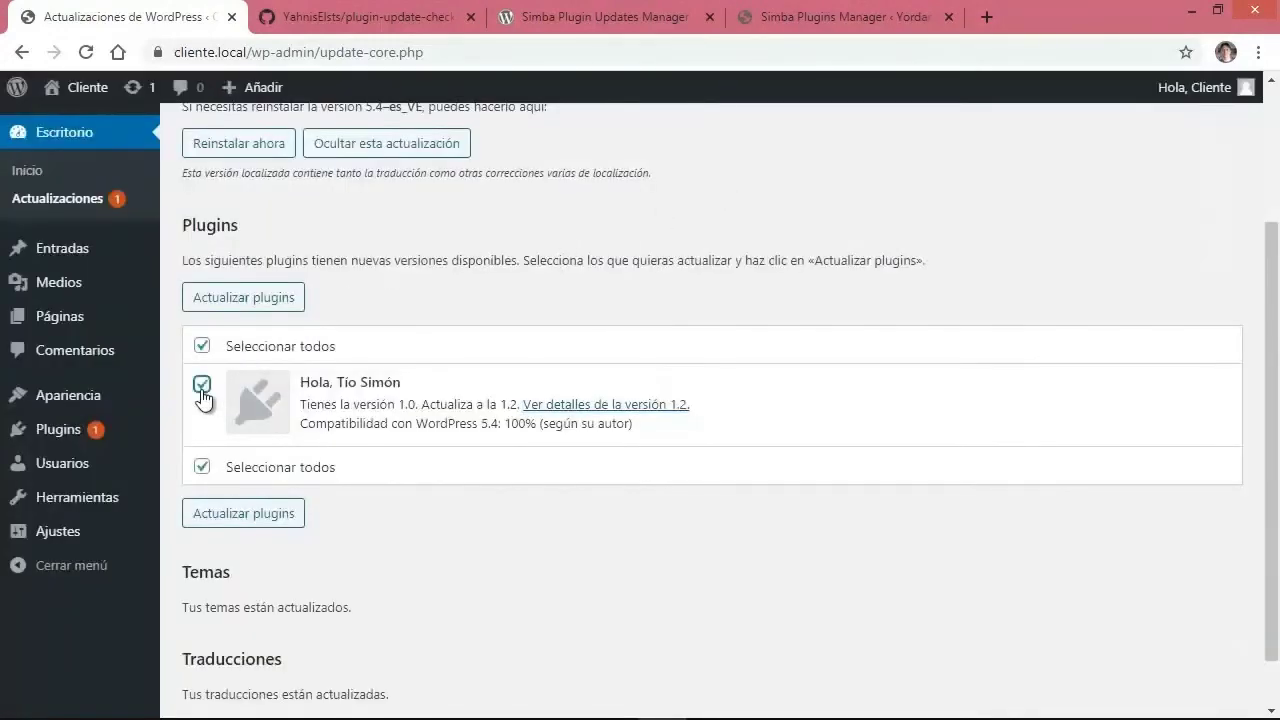
left_click(257, 303)
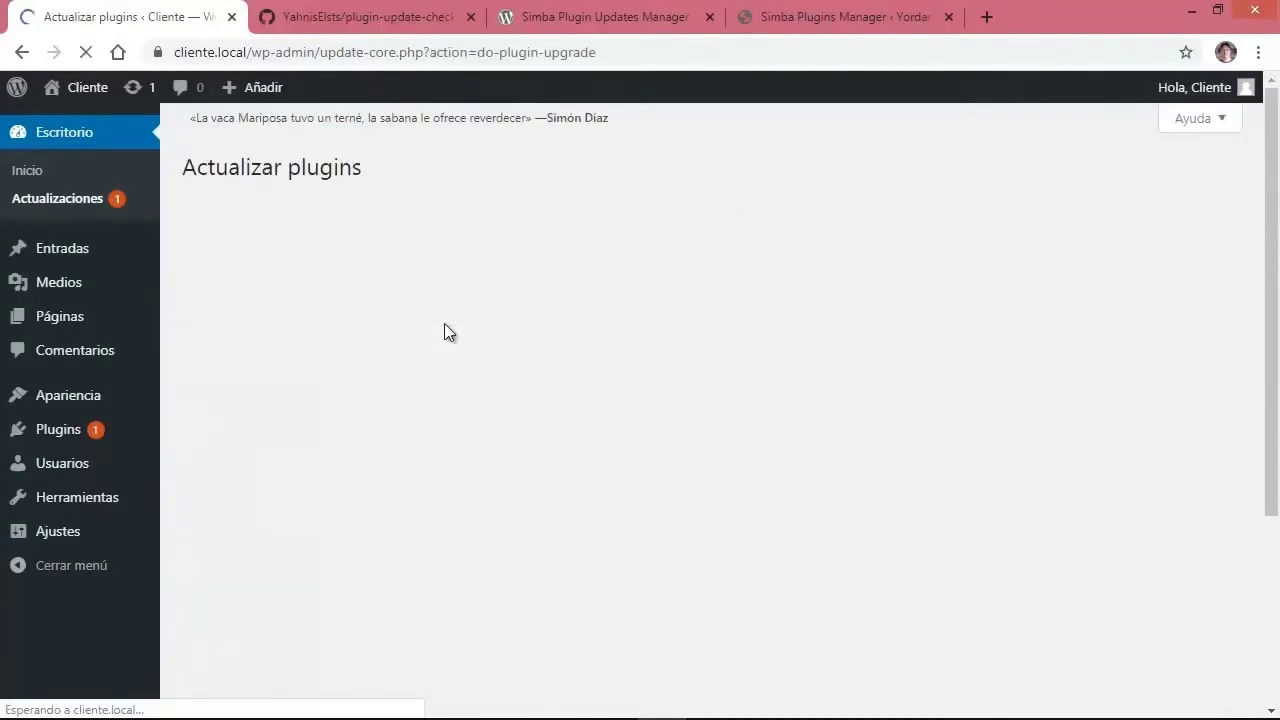
left_click(532, 322)
scroll(470, 385, "down", 2)
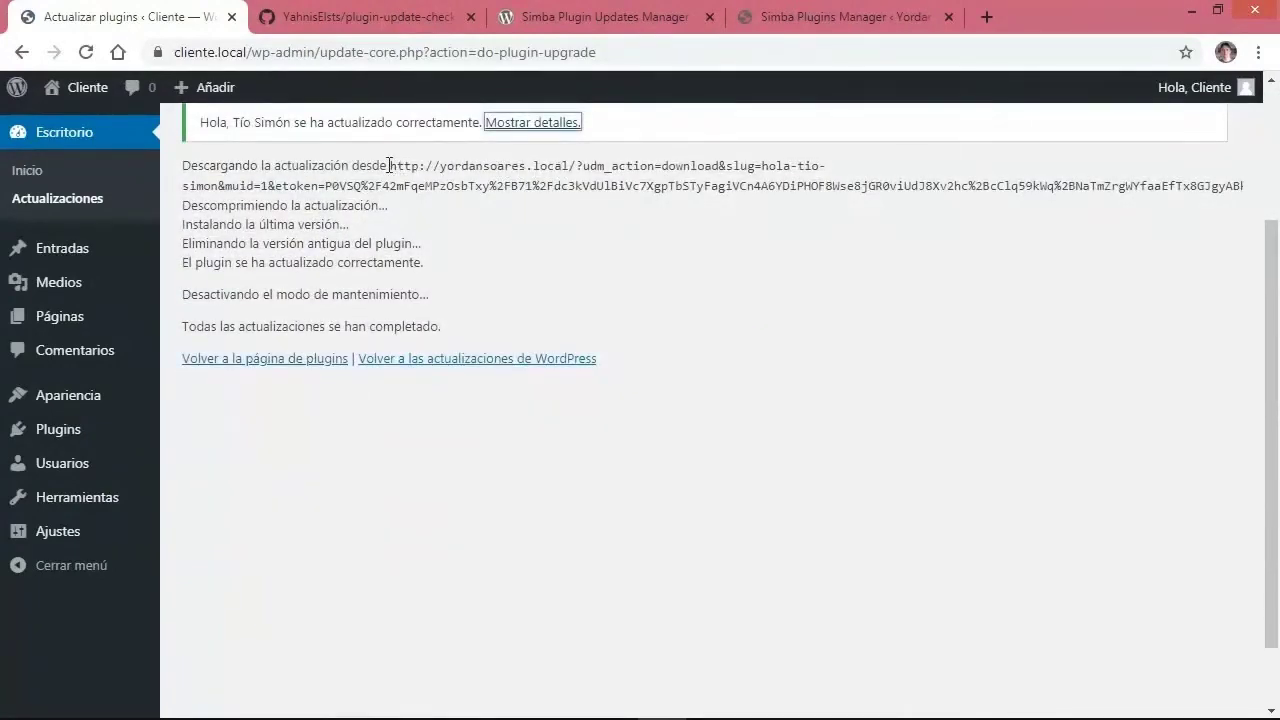
left_click_drag(391, 165, 1249, 203)
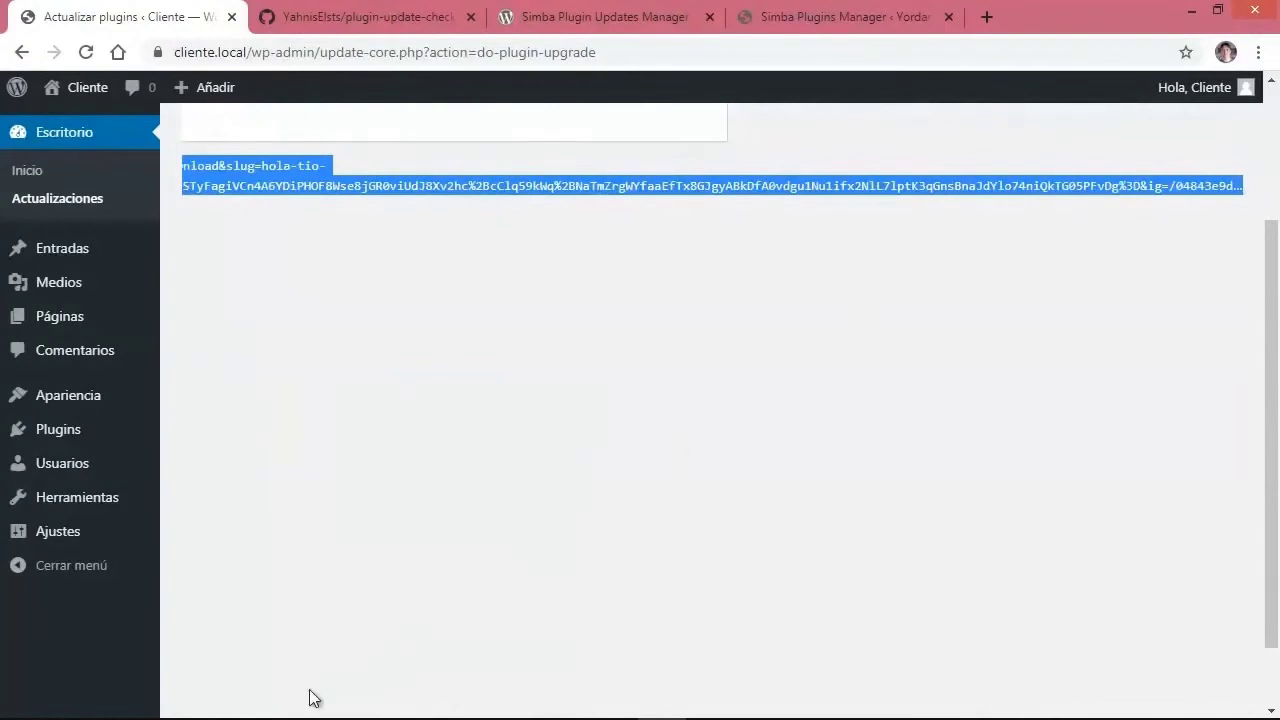
left_click(326, 225)
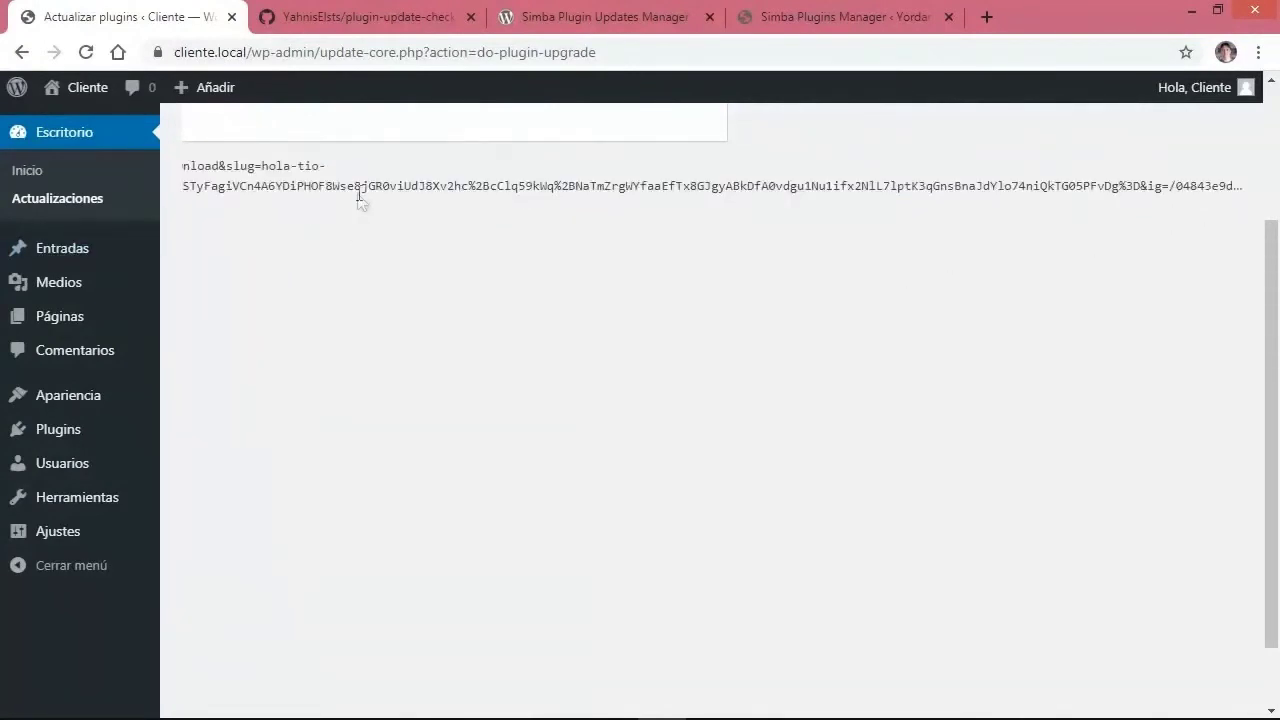
left_click_drag(357, 200, 200, 190)
left_click(418, 180)
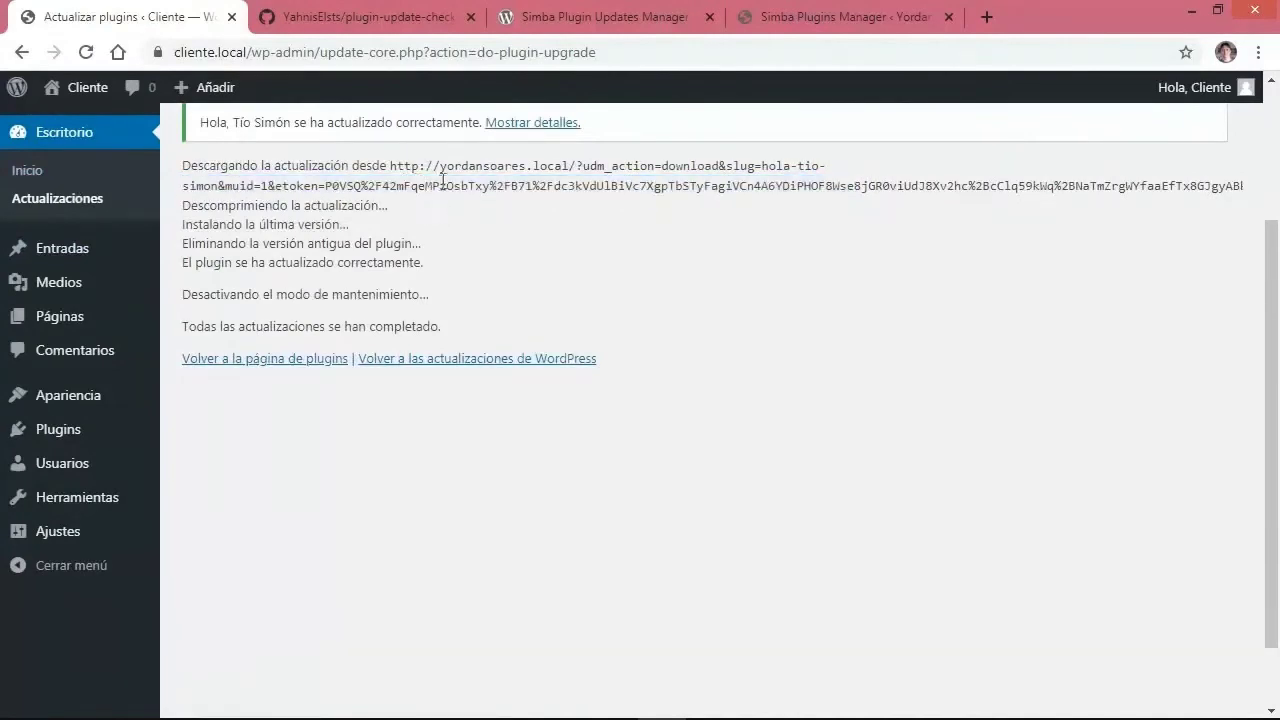
Check the installed version of Hola, Tío Simón in the client site's plugin list.
left_click(60, 436)
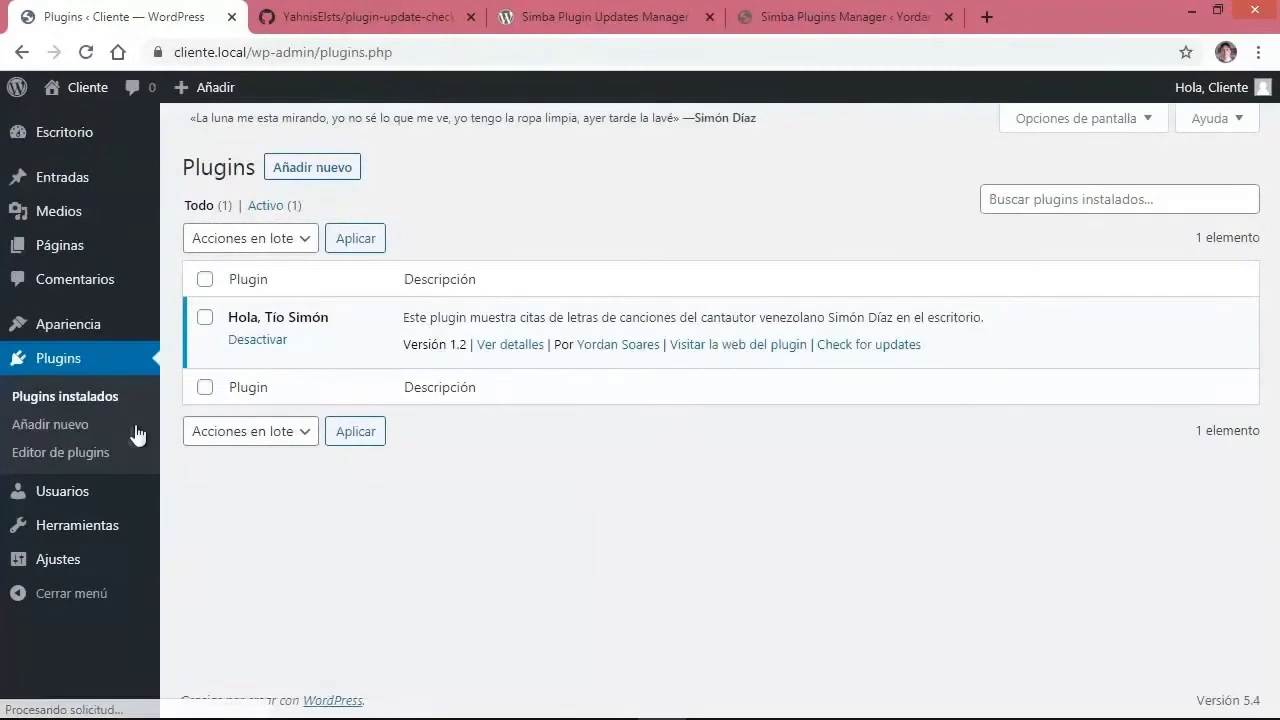
left_click_drag(406, 344, 461, 360)
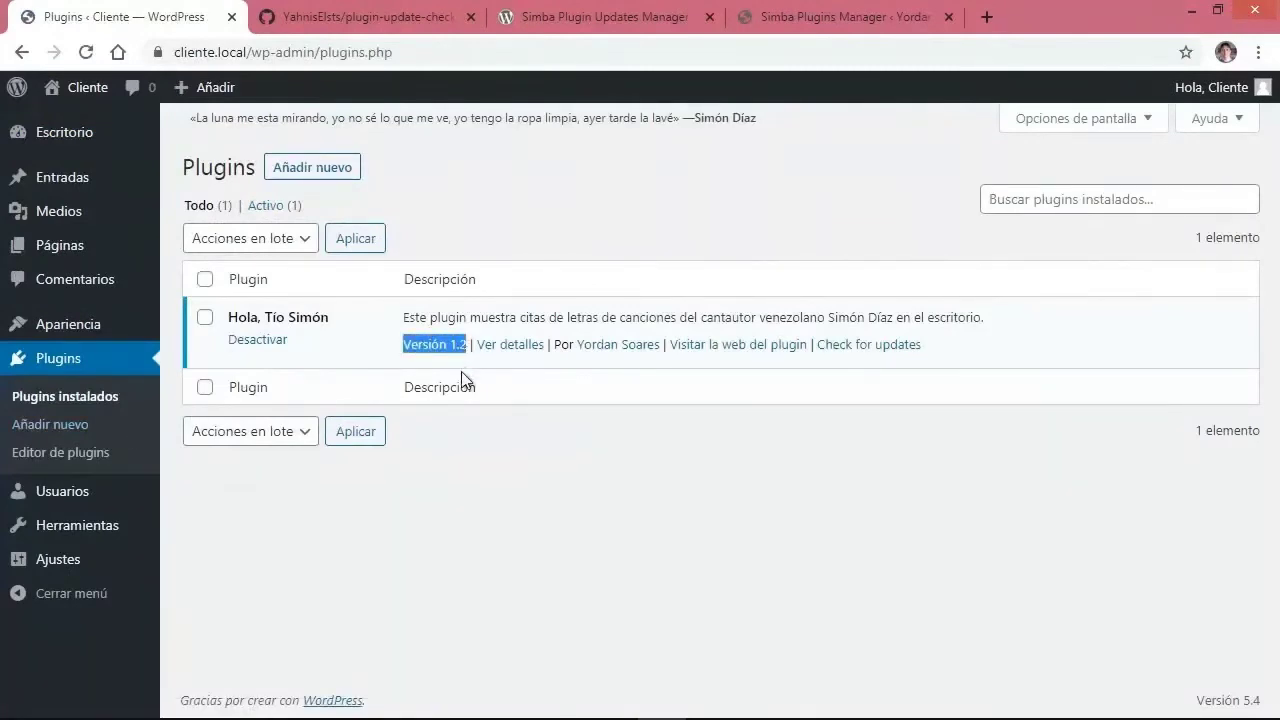
left_click(516, 479)
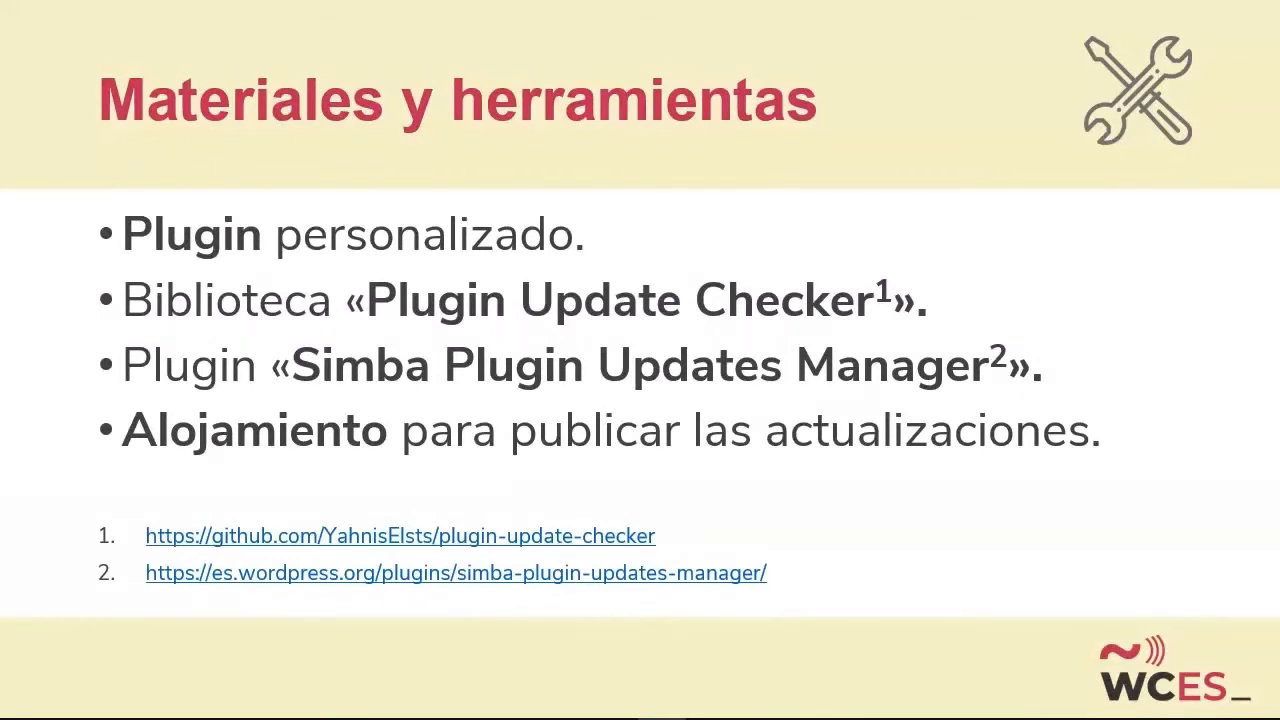
key("Right")
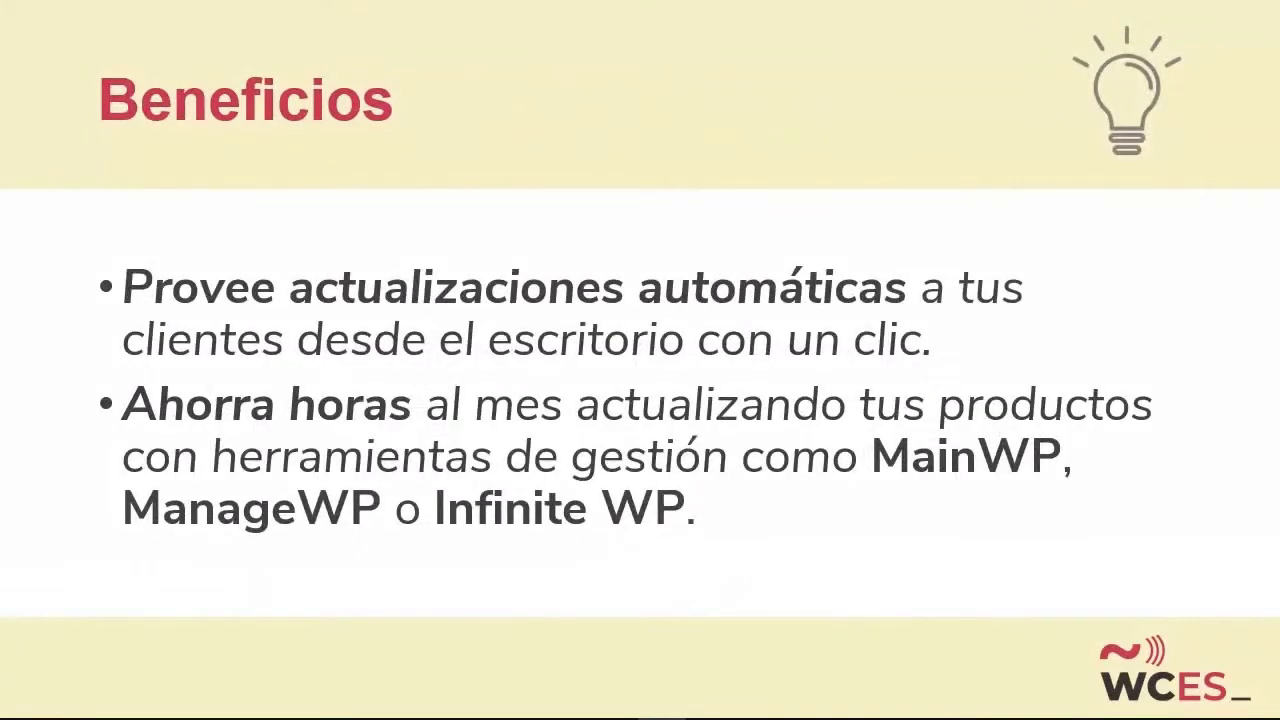